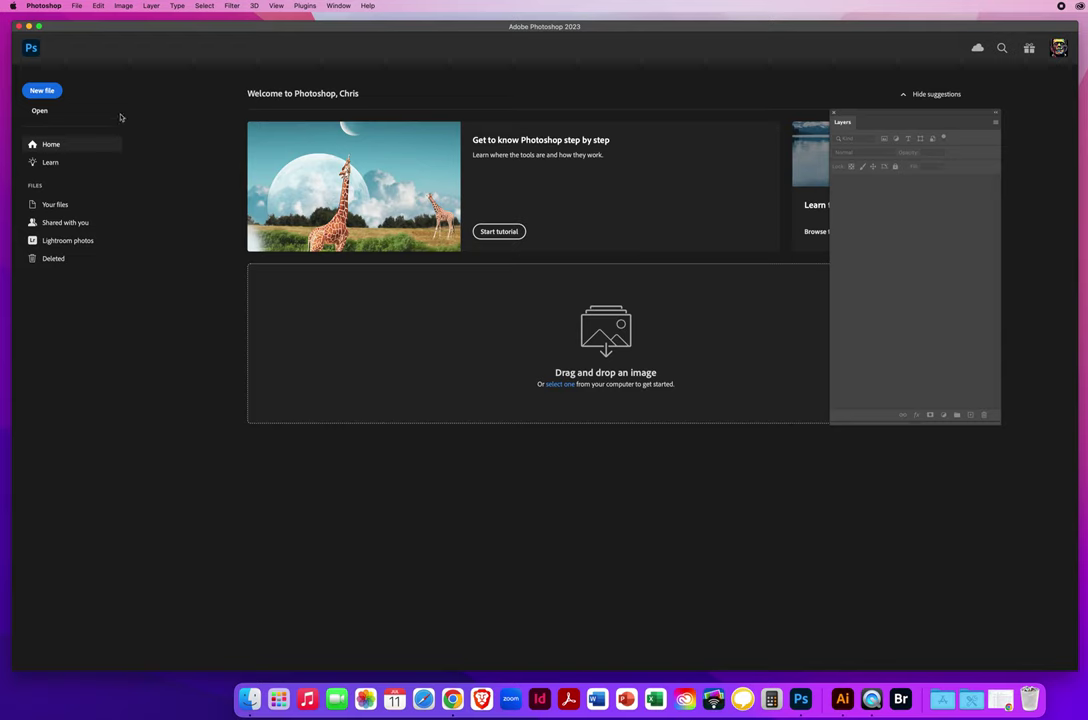
# - Launch Adobe Bridge from Photoshop with File > Browse in Bridge
pyautogui.click(77, 6)
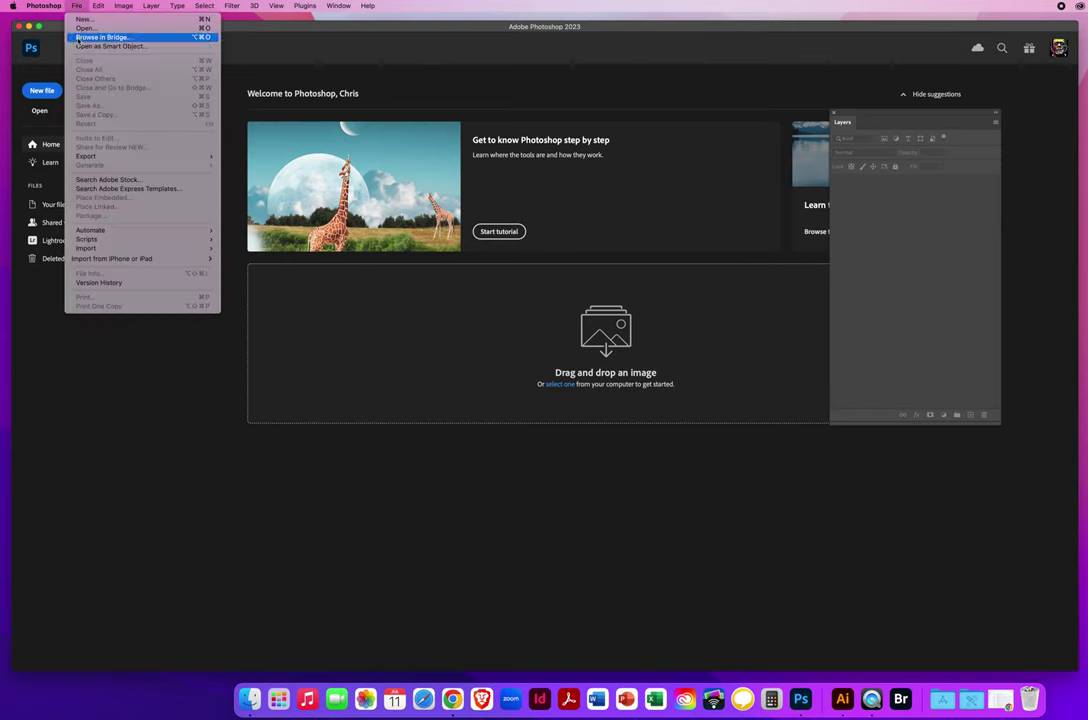
pyautogui.click(78, 39)
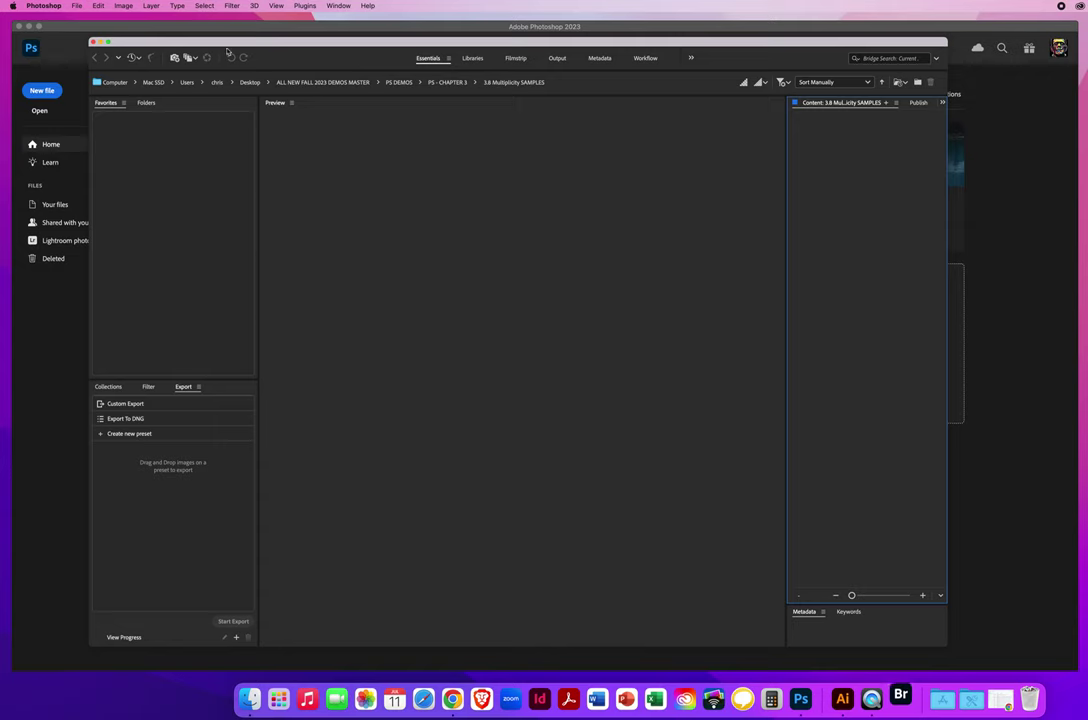
# - Navigate from Desktop through ALL NEW FALL 2023 DEMOS MASTER and PS DEMOS into PS - CHAPTER 5
pyautogui.click(137, 145)
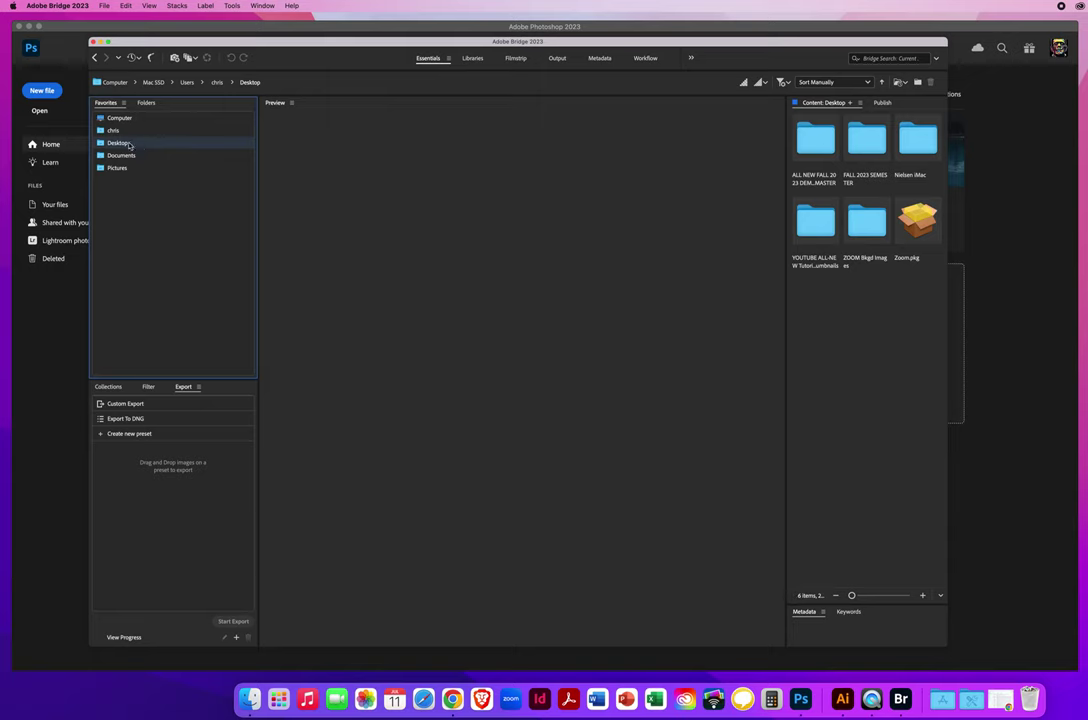
pyautogui.doubleClick(813, 140)
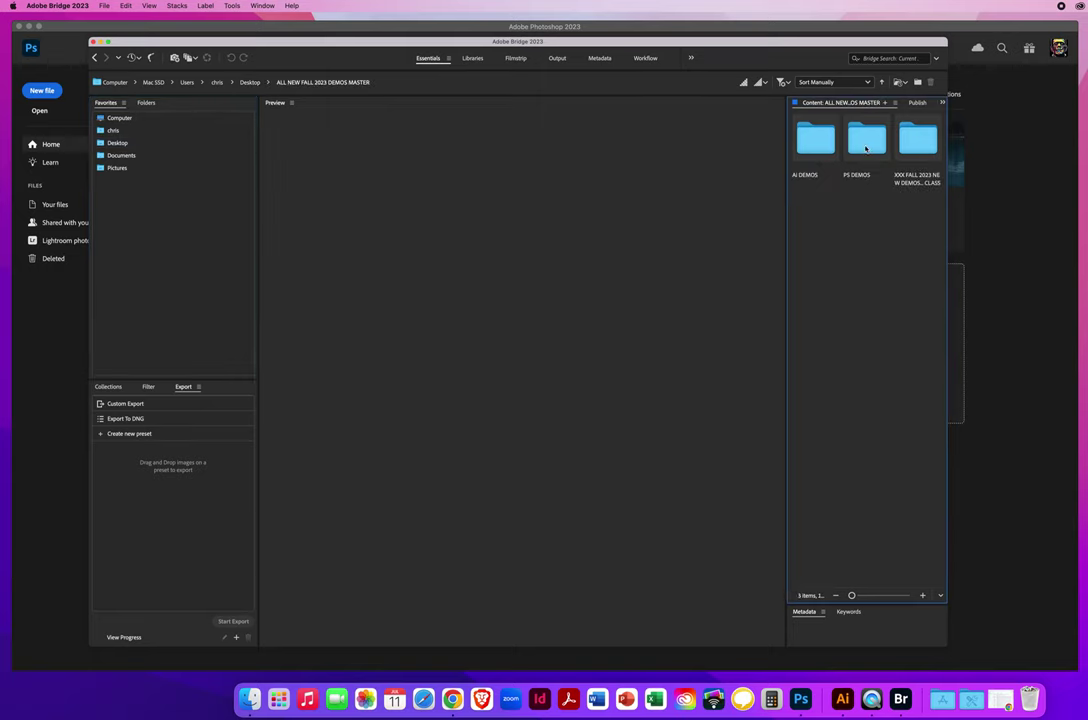
pyautogui.click(865, 145)
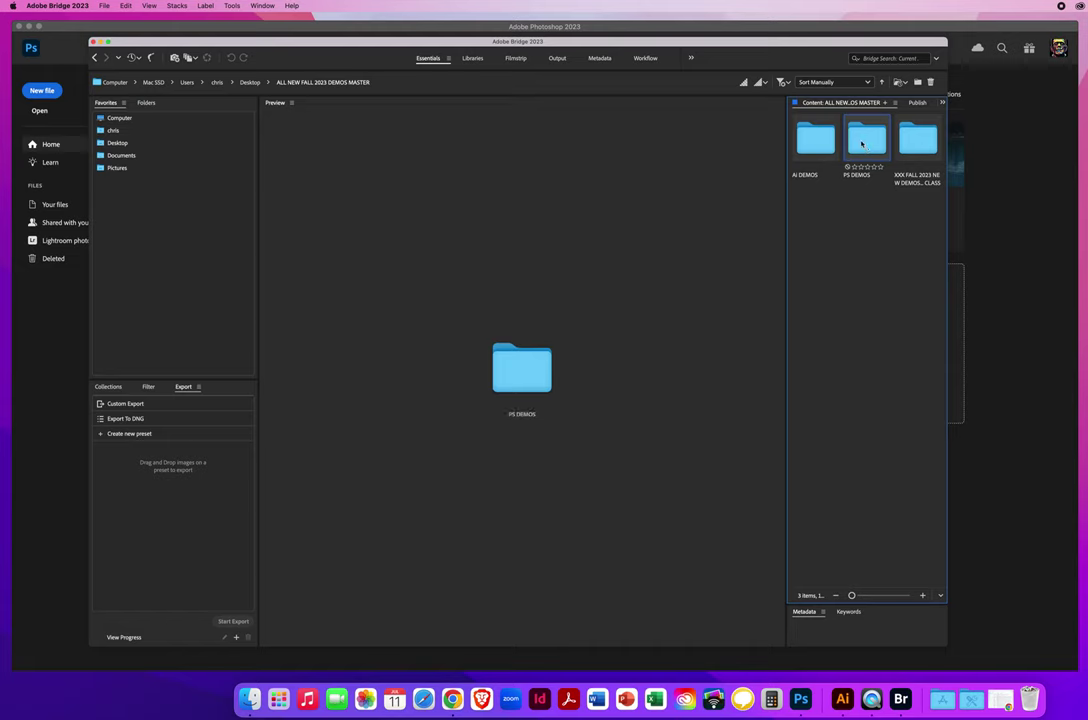
pyautogui.doubleClick(861, 144)
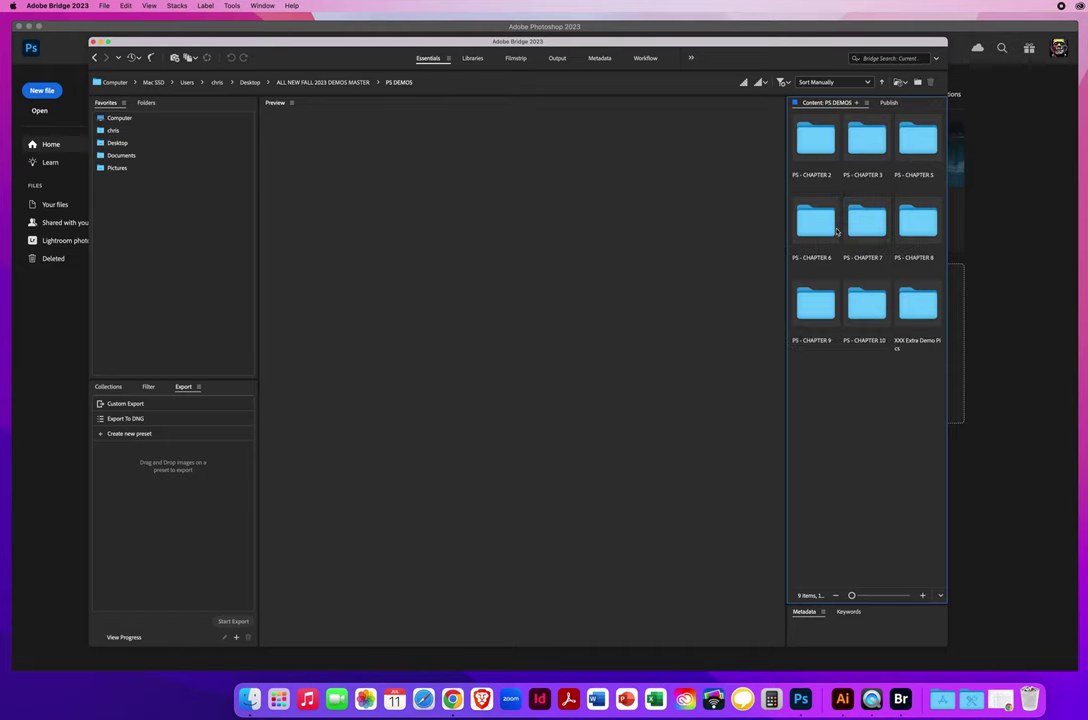
pyautogui.click(917, 148)
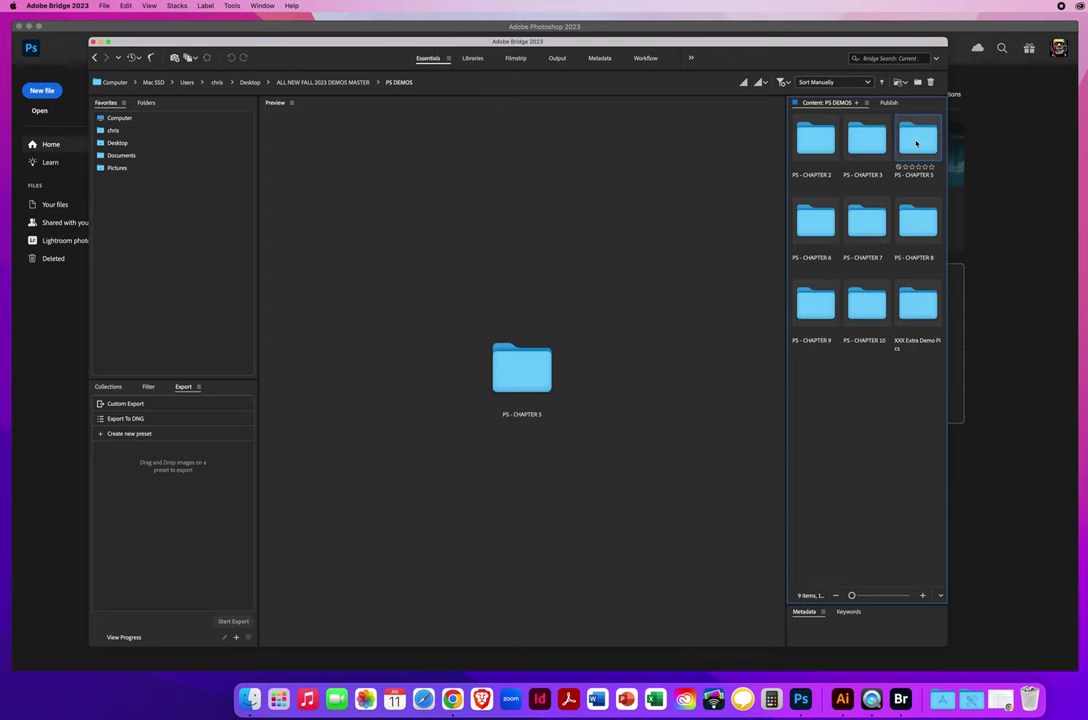
pyautogui.doubleClick(916, 144)
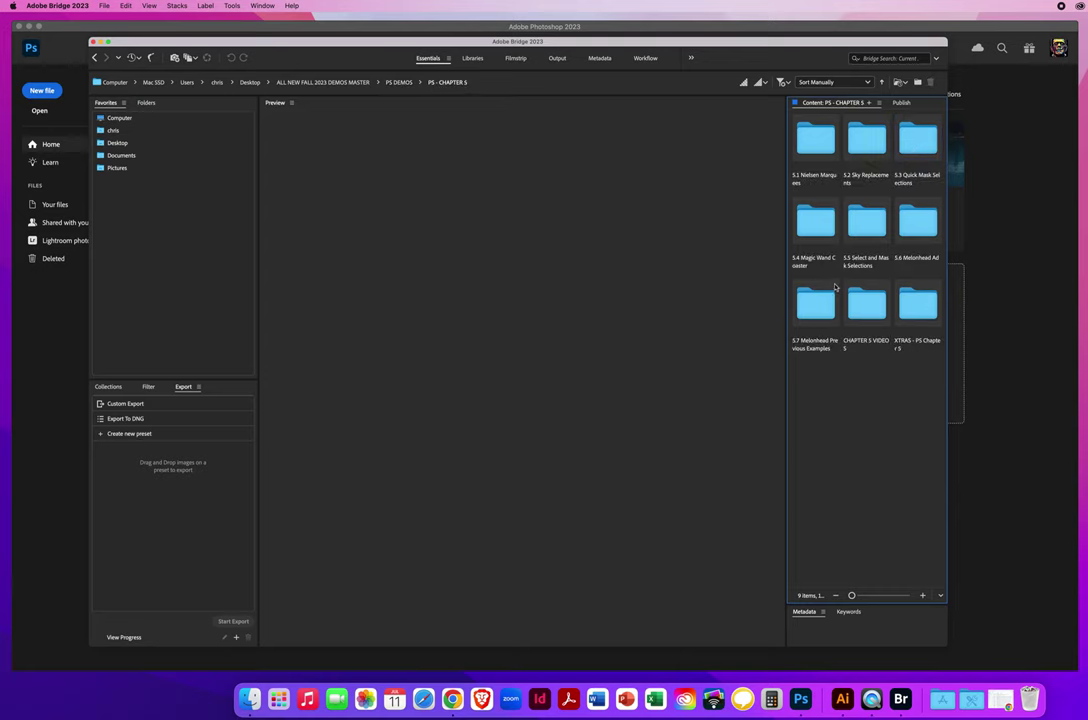
# - Open the 5.6 Melonhead Ad folder and preview 2 Melonhead Ad.psd
pyautogui.click(915, 224)
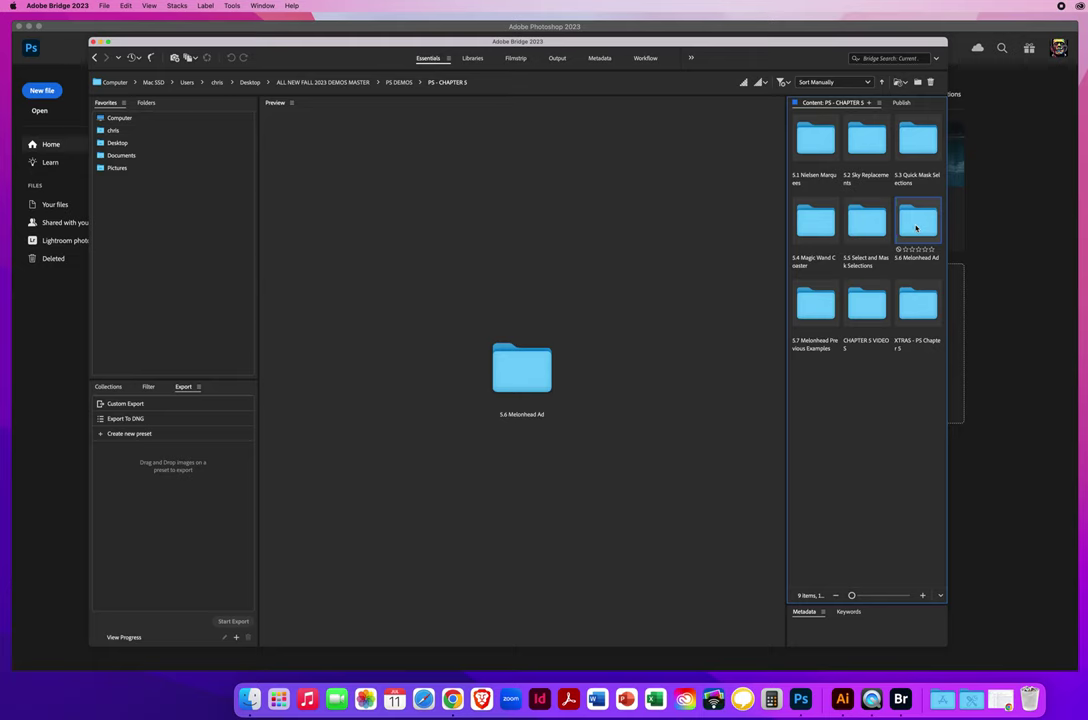
pyautogui.doubleClick(915, 226)
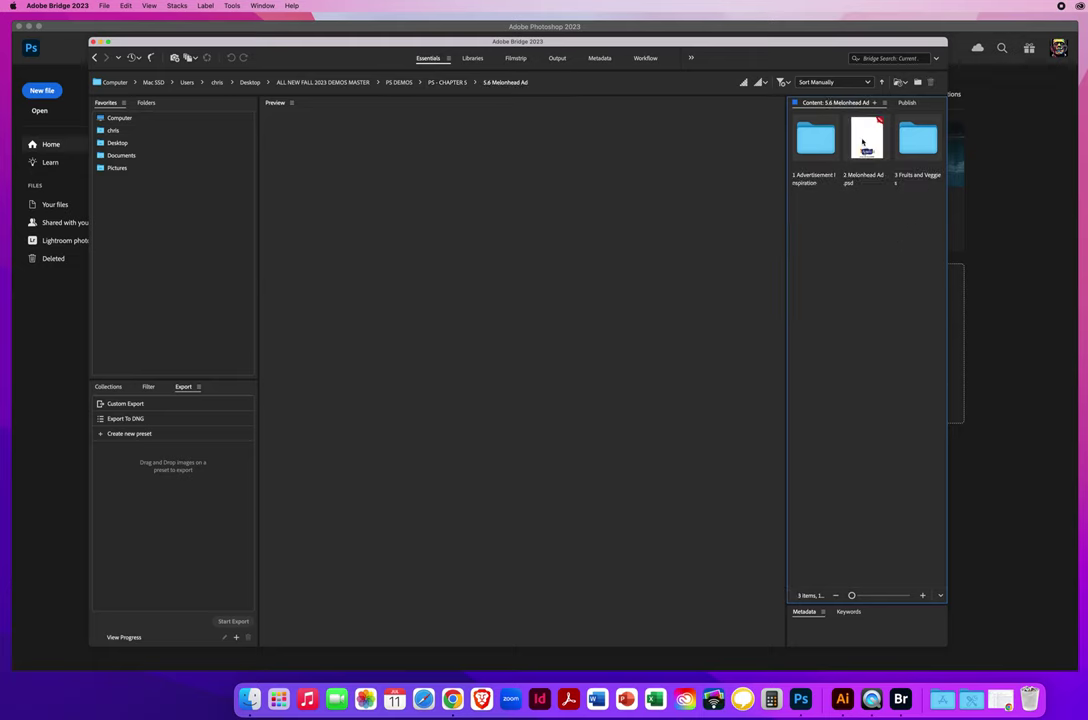
pyautogui.click(865, 143)
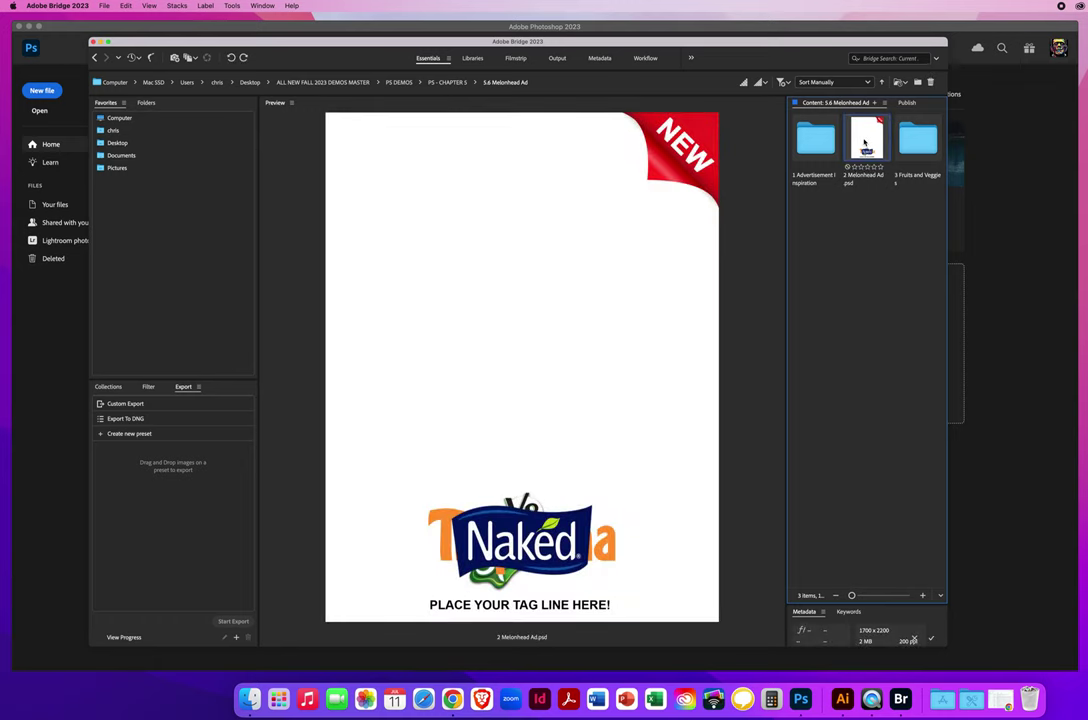
# - Open 2 Melonhead Ad.psd in Photoshop and hide the Naked, Tropicana and V8 Splash logos
pyautogui.doubleClick(865, 143)
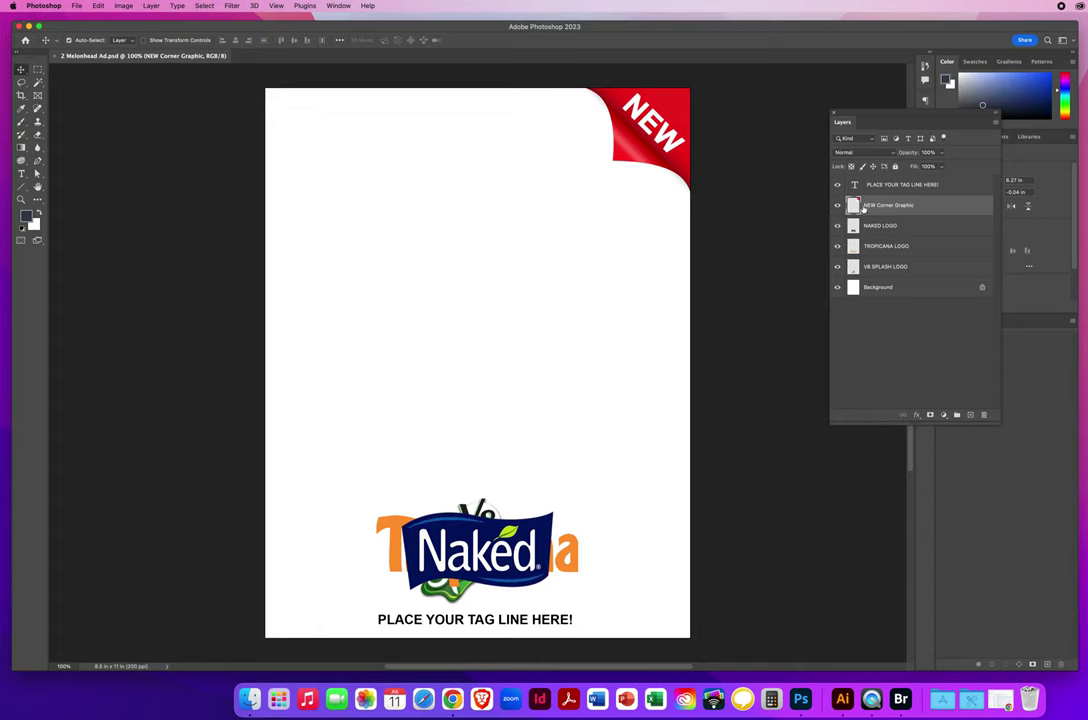
pyautogui.click(838, 228)
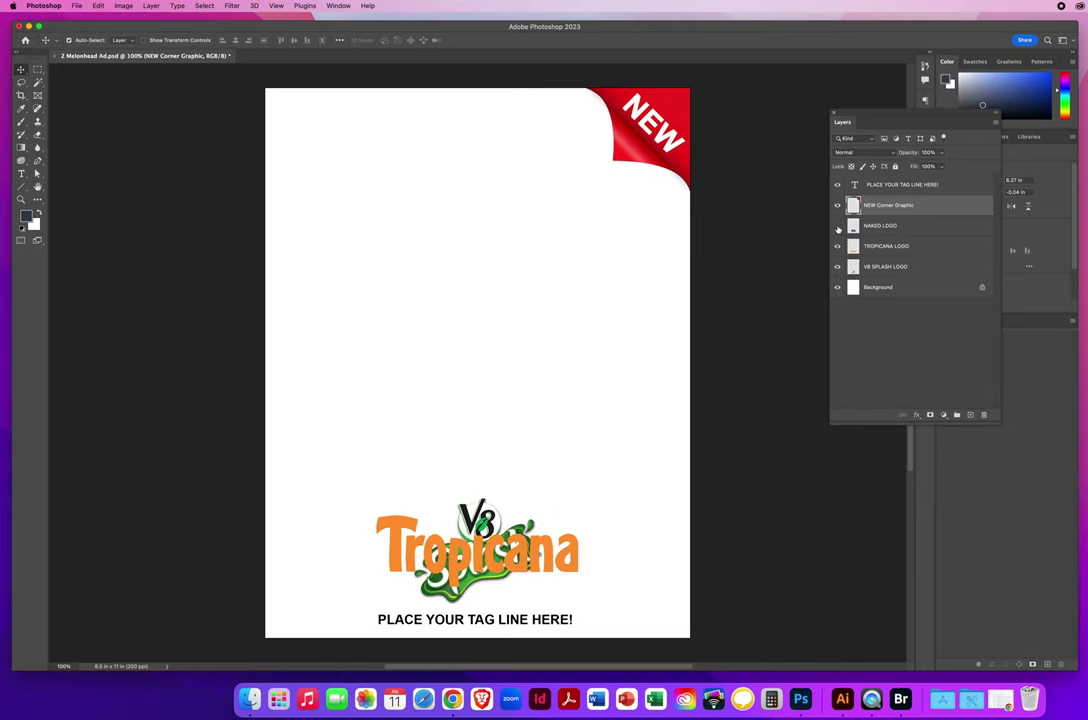
pyautogui.click(870, 246)
pyautogui.click(838, 247)
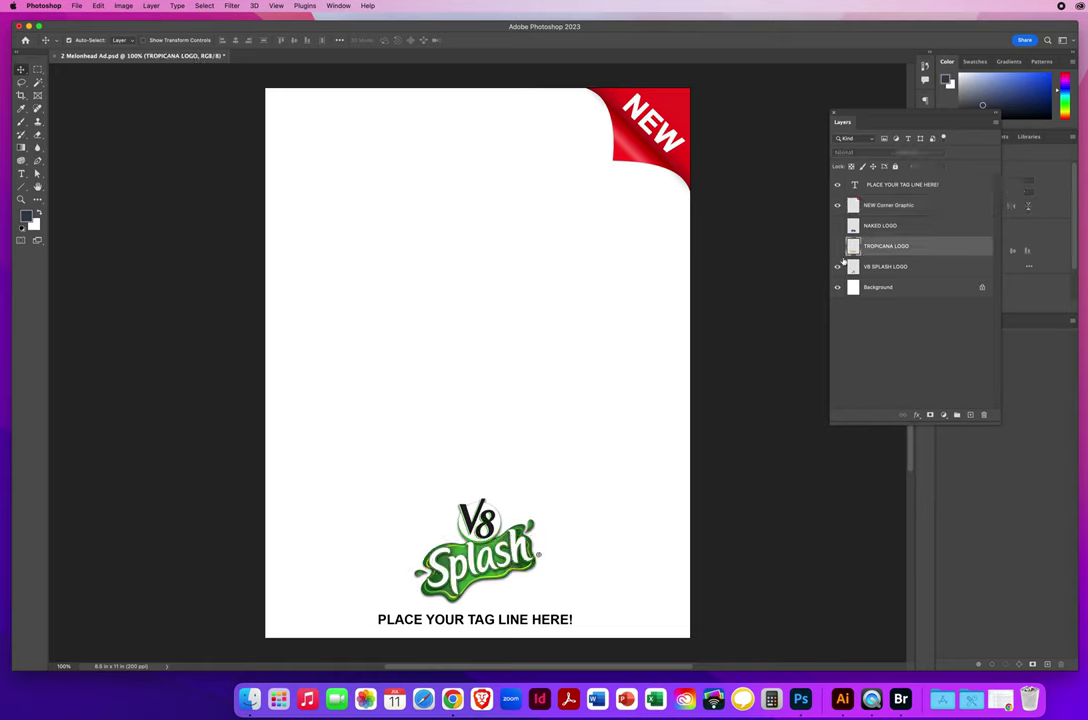
pyautogui.click(876, 267)
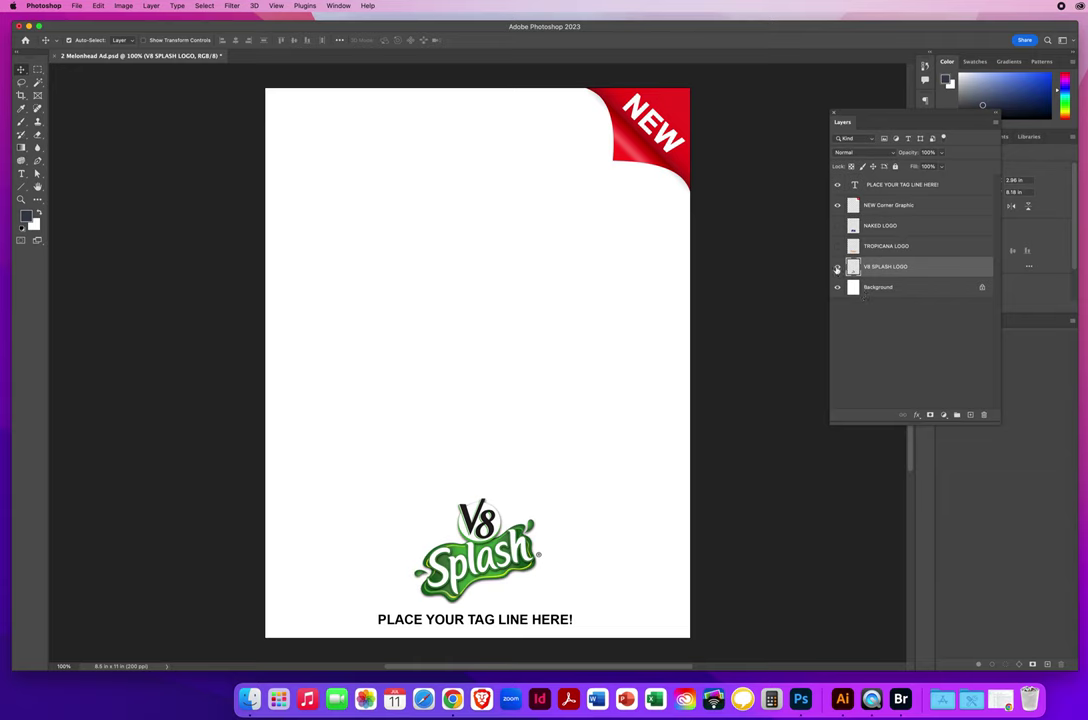
pyautogui.click(836, 267)
# - Recheck the Tropicana and Naked logos, leaving both hidden, and select the tagline text layer
pyautogui.click(837, 247)
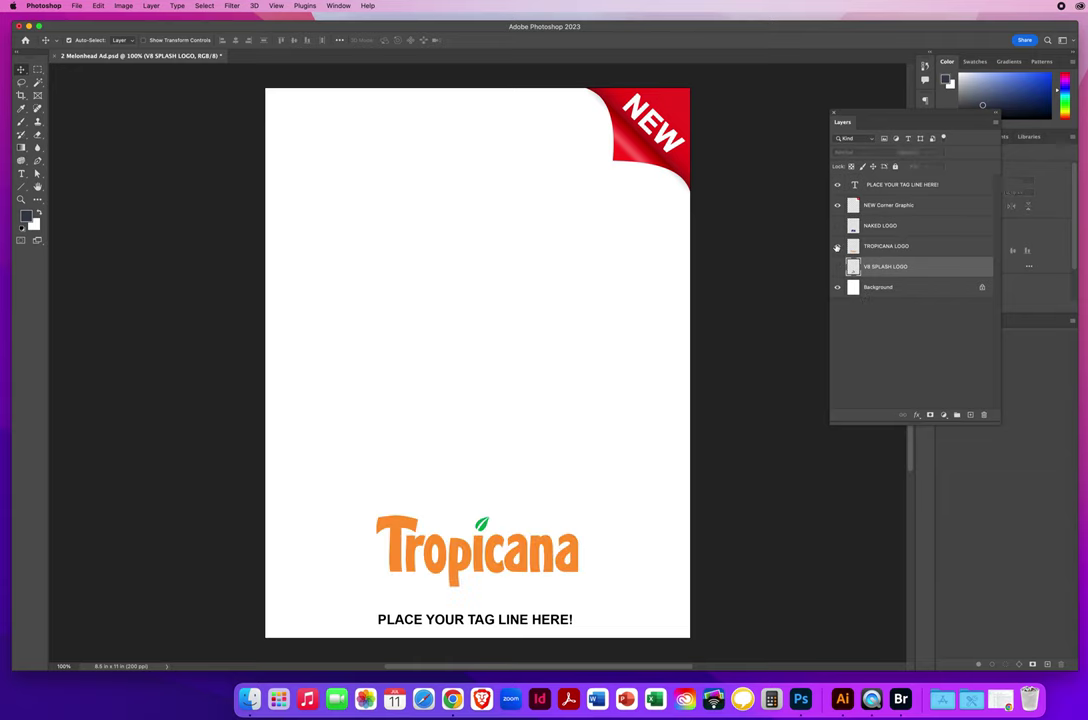
pyautogui.click(837, 247)
pyautogui.click(837, 226)
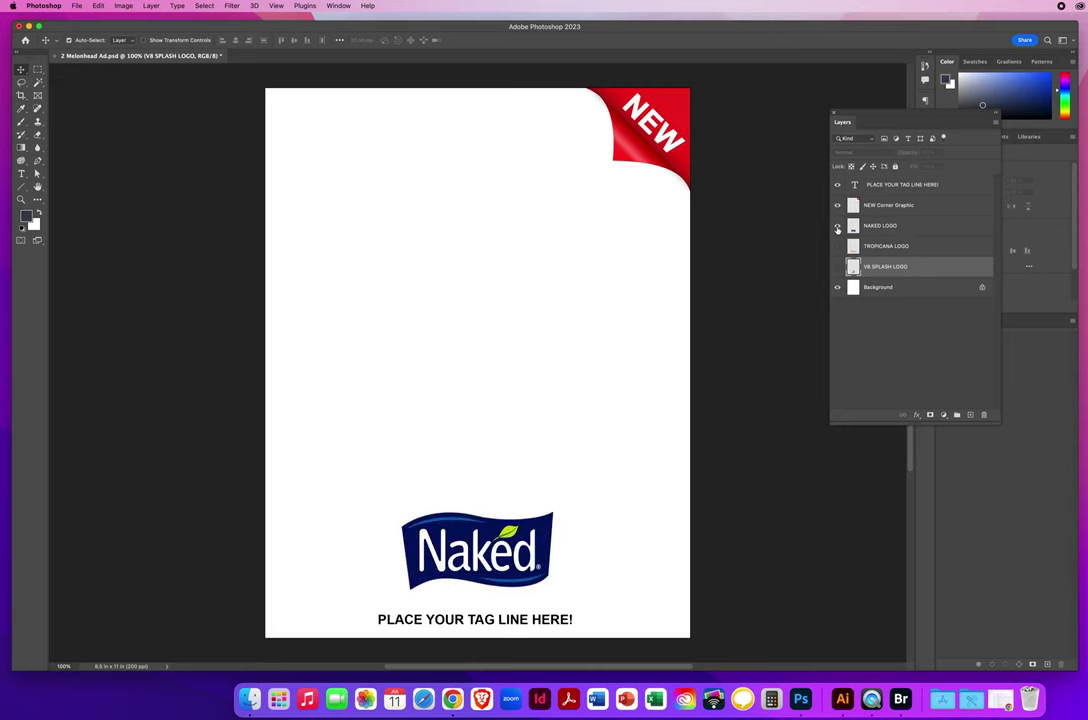
pyautogui.click(837, 226)
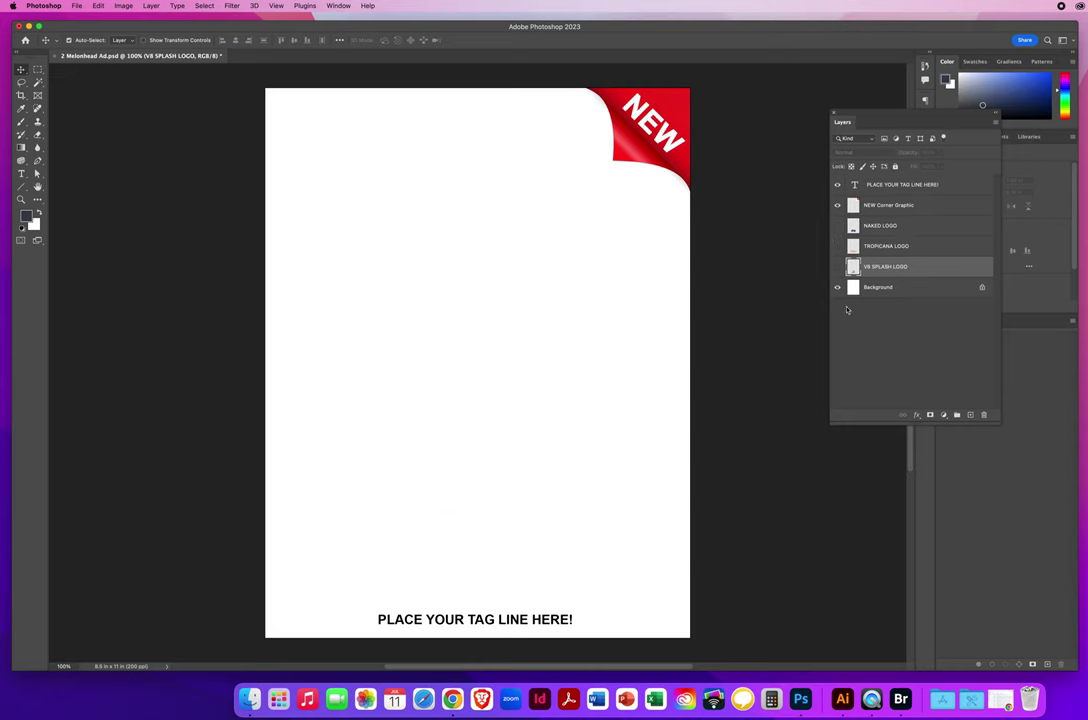
pyautogui.click(854, 186)
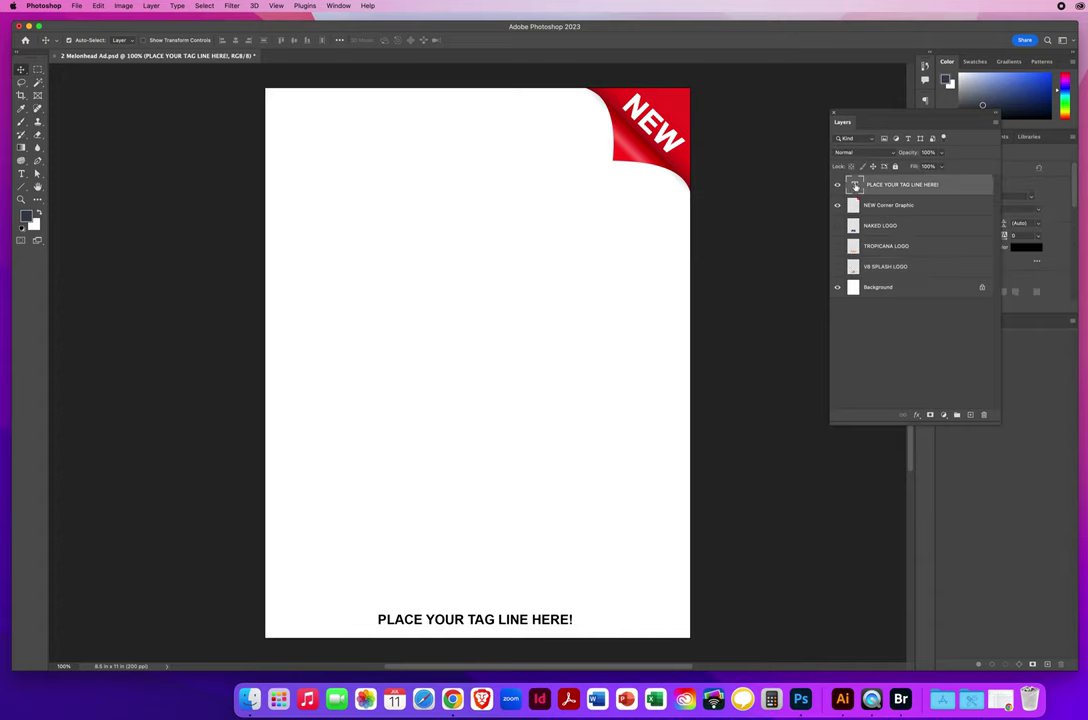
# - Replace the tagline with 'PUT YOUR TAG LINE HERE TO BE CREATIVE!' and commit the edit
pyautogui.doubleClick(854, 186)
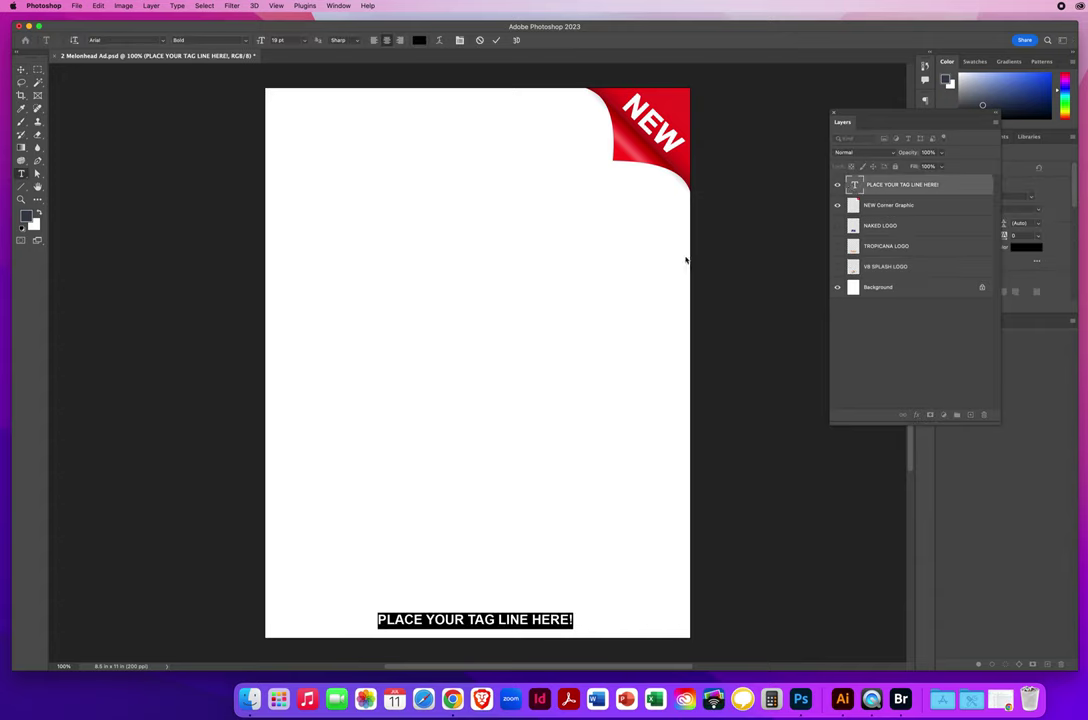
pyautogui.write('PU')
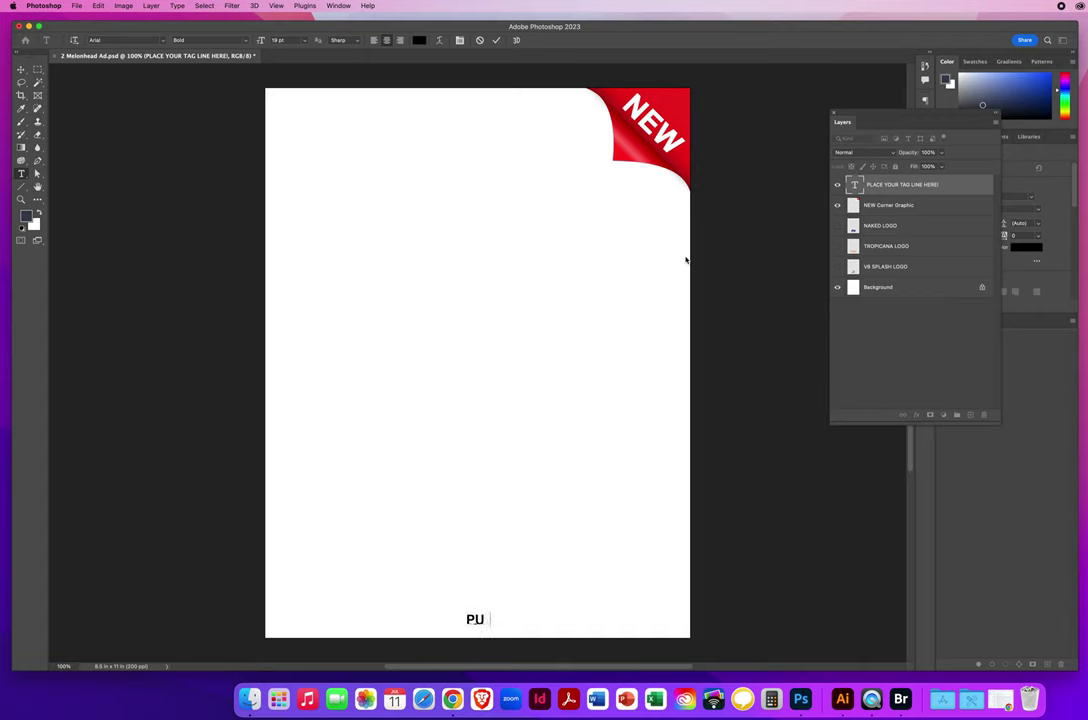
pyautogui.write('T YOUR TAG')
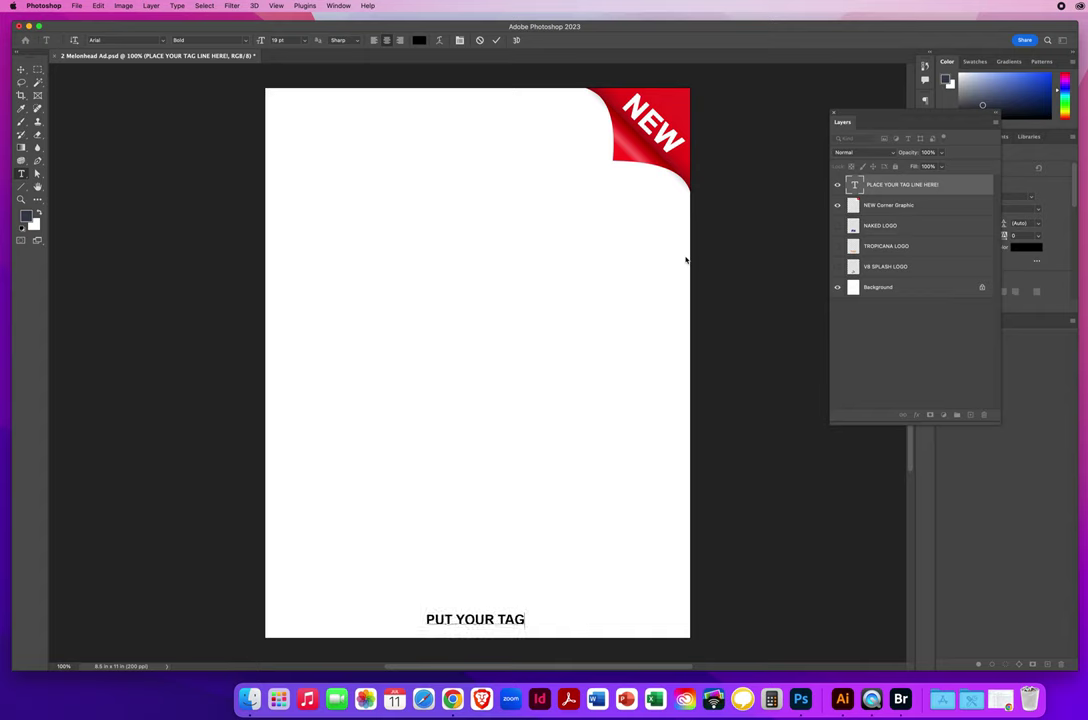
pyautogui.write(' LINE HE')
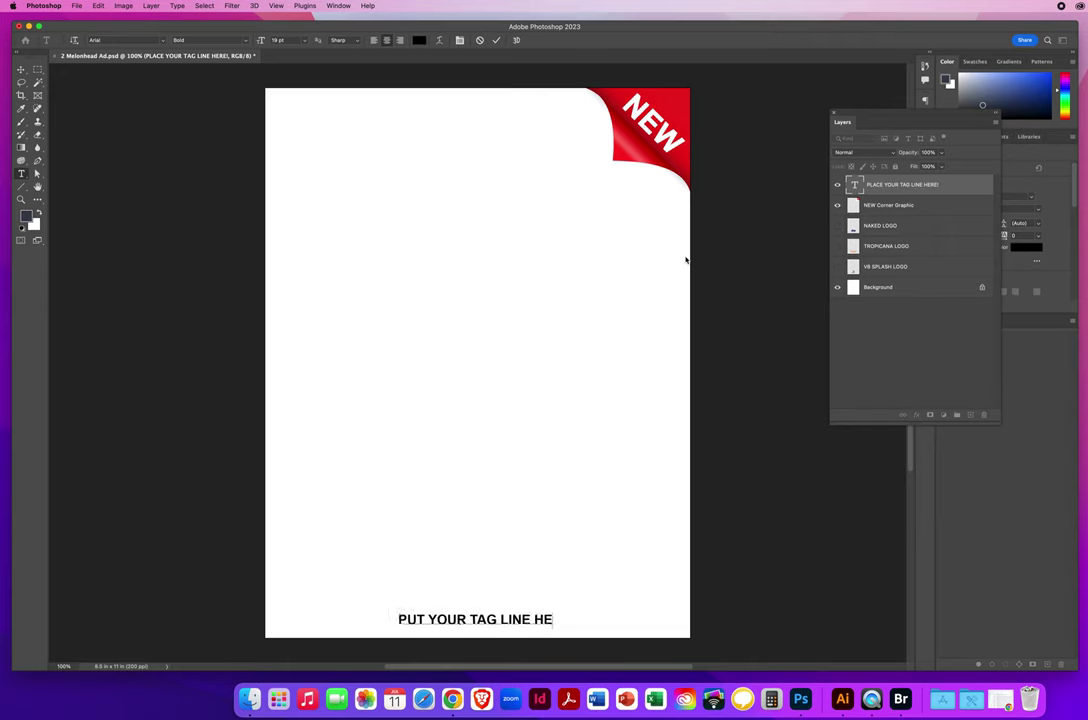
pyautogui.write('RE TO BE CREATIVE!')
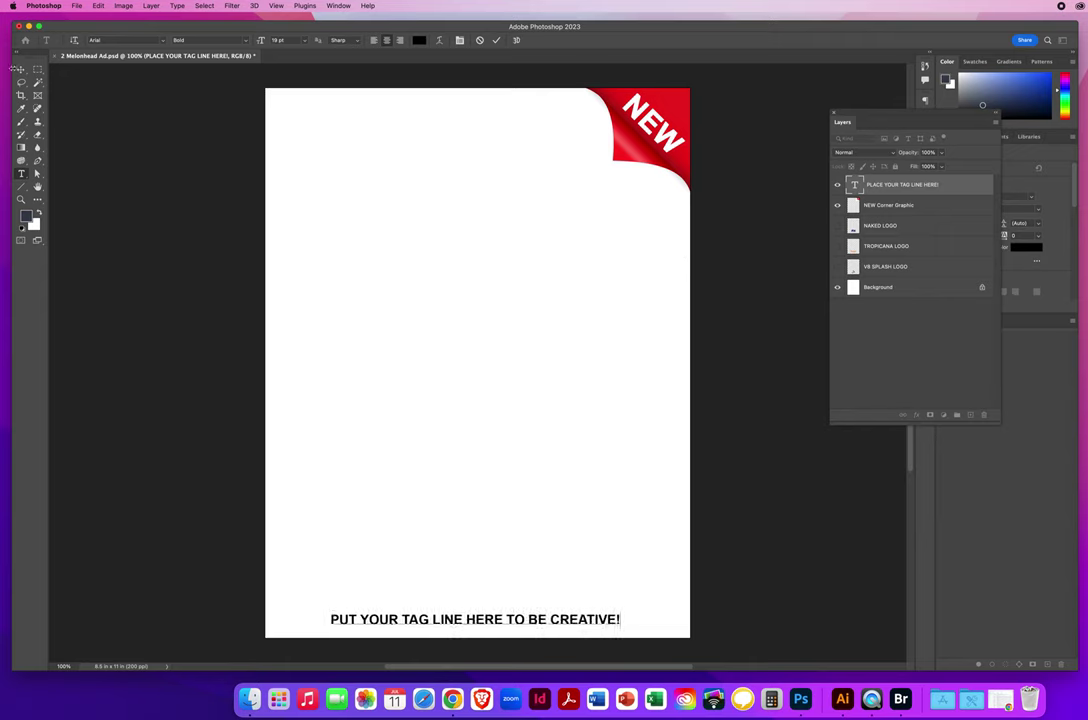
pyautogui.click(21, 69)
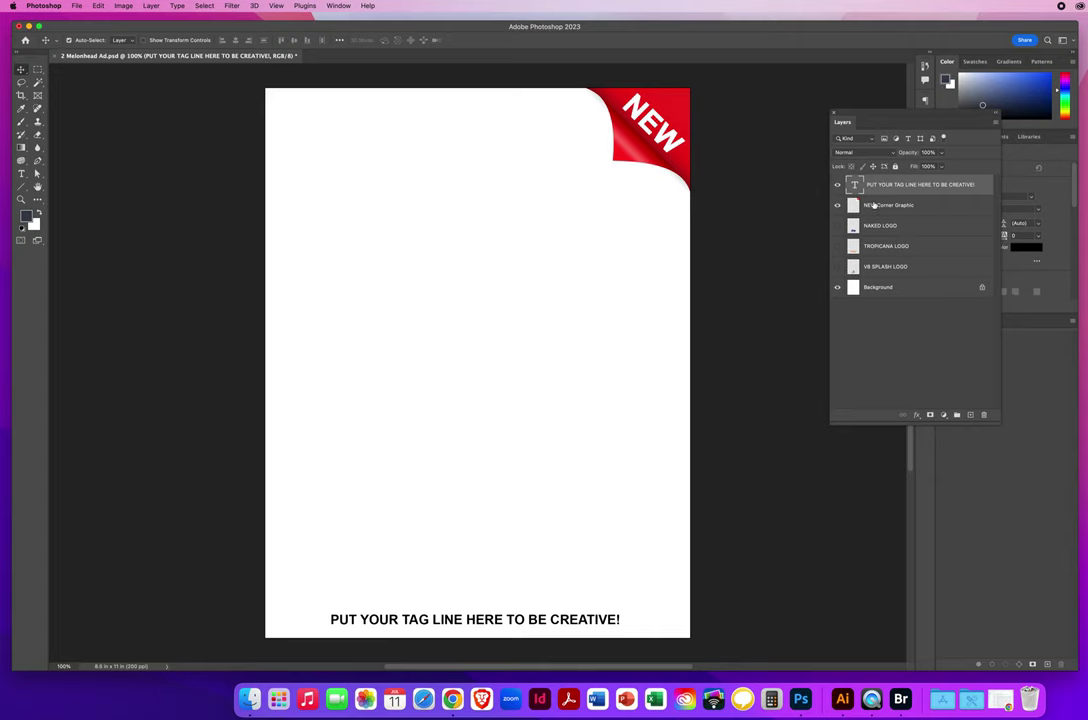
# - Check the NEW corner graphic's visibility and make the Tropicana logo visible again
pyautogui.click(837, 205)
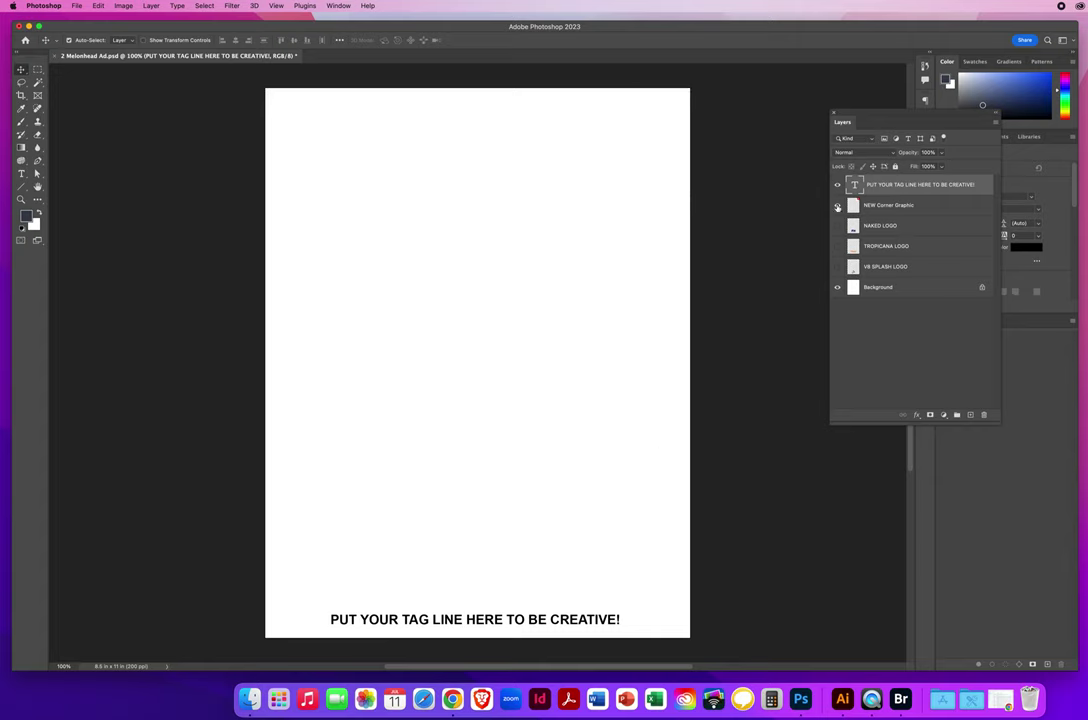
pyautogui.click(837, 205)
pyautogui.click(837, 205)
pyautogui.click(837, 205)
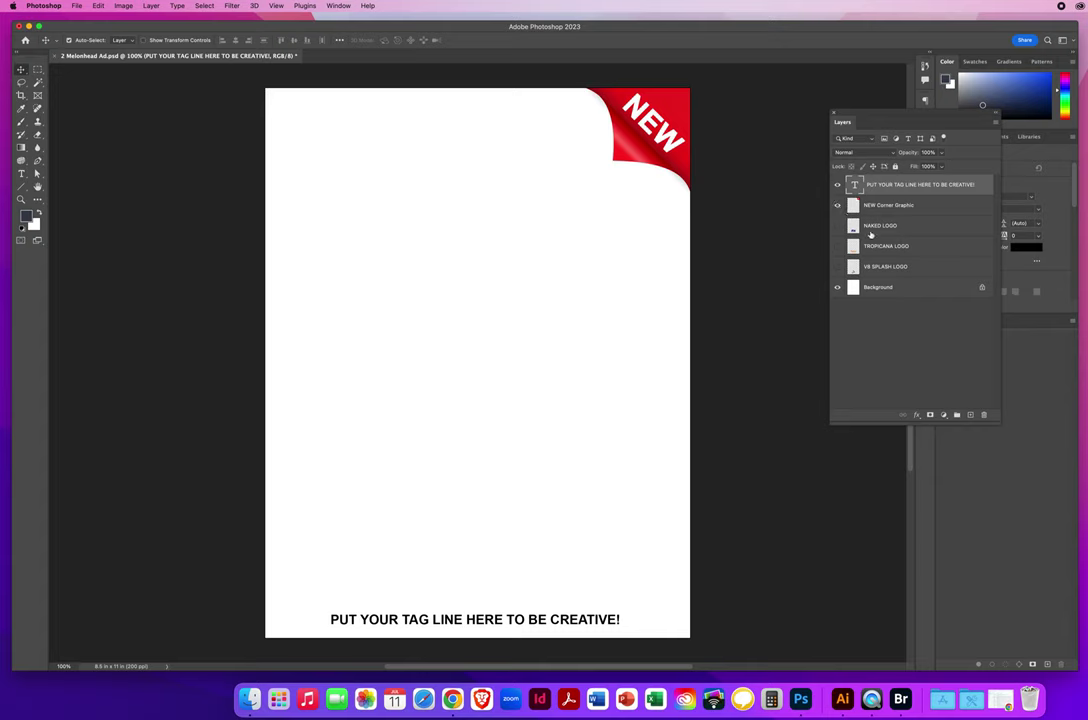
pyautogui.click(852, 246)
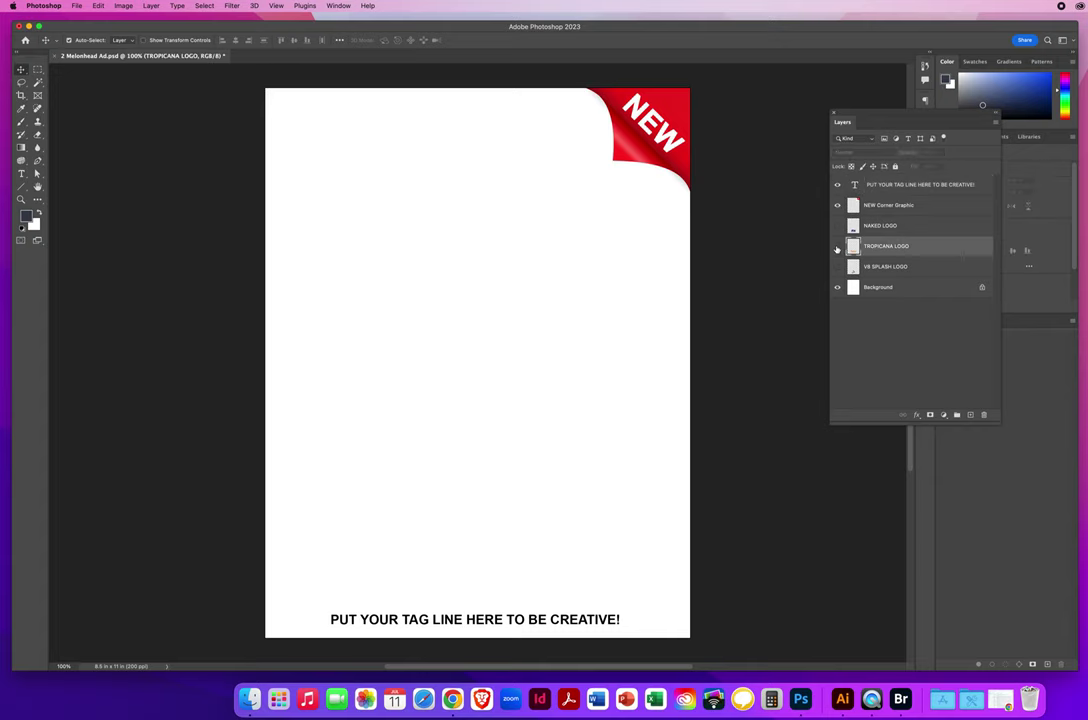
pyautogui.click(837, 246)
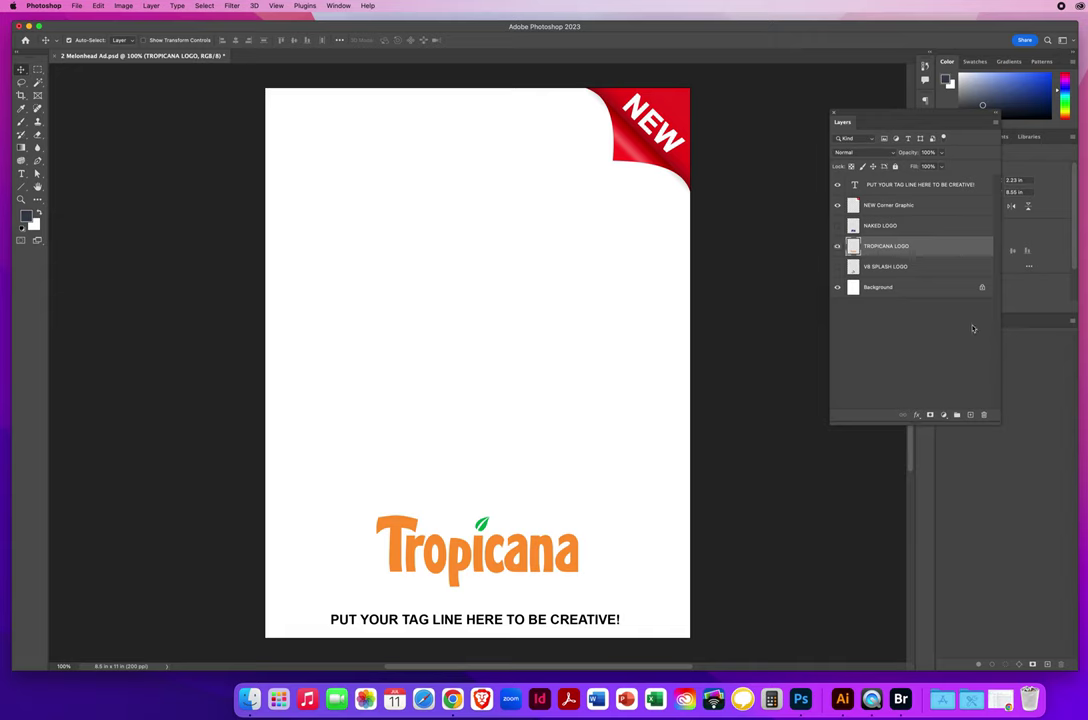
# - Delete the V8 SPLASH LOGO and NAKED LOGO layers, keeping only Tropicana
pyautogui.moveTo(885, 268); pyautogui.dragTo(983, 414)
pyautogui.moveTo(880, 225); pyautogui.dragTo(981, 414)
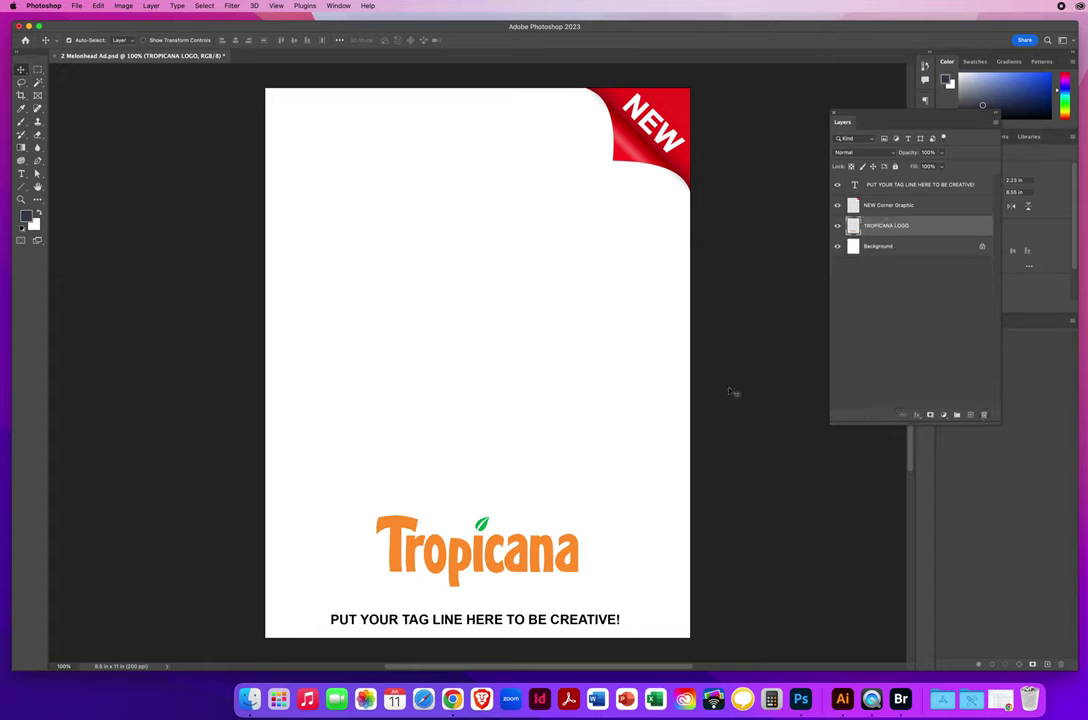
pyautogui.click(77, 6)
# - In Bridge, review the banana, strawberry and ice-cream inspiration ads, then return to 5.6 Melonhead Ad
pyautogui.click(80, 38)
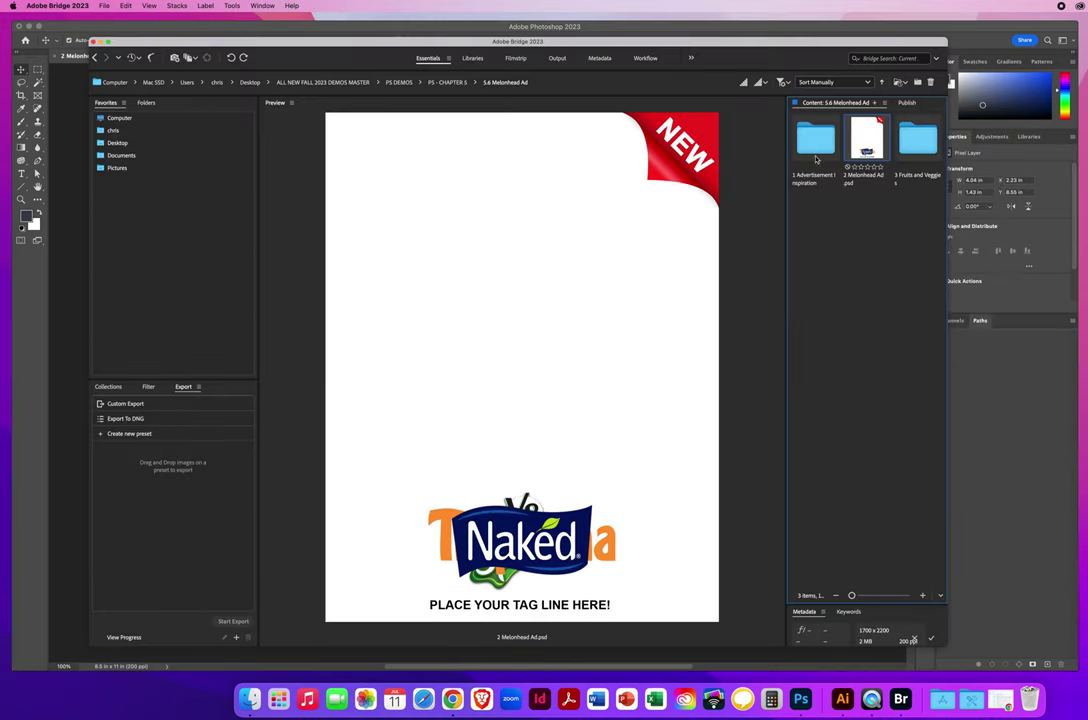
pyautogui.click(812, 144)
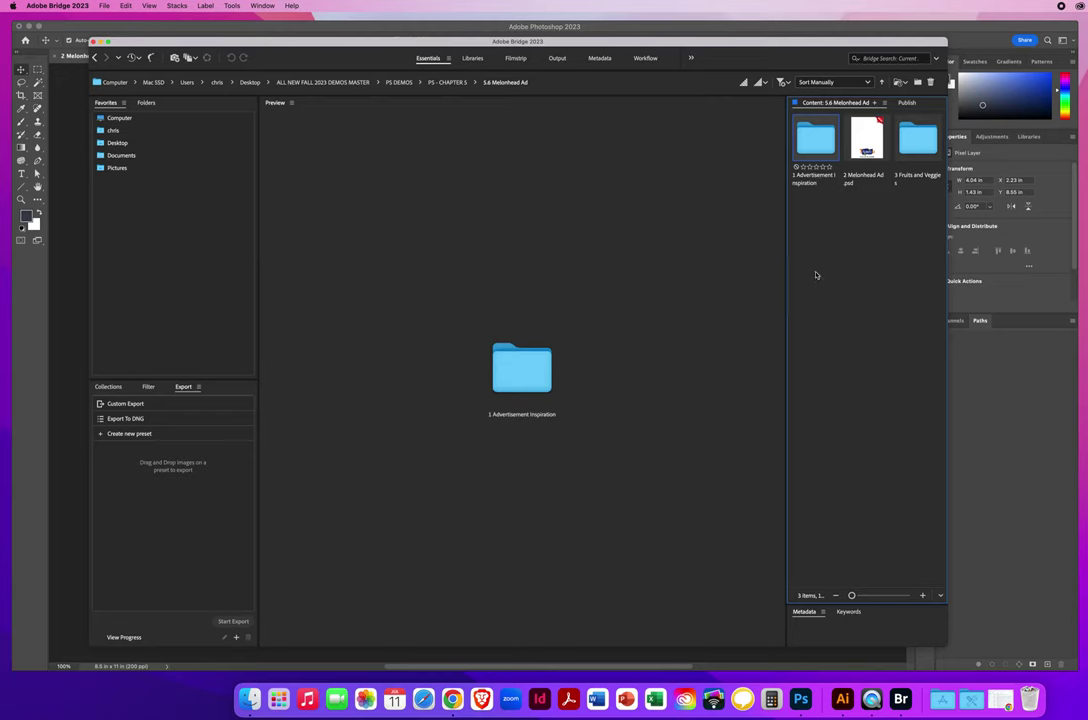
pyautogui.doubleClick(812, 144)
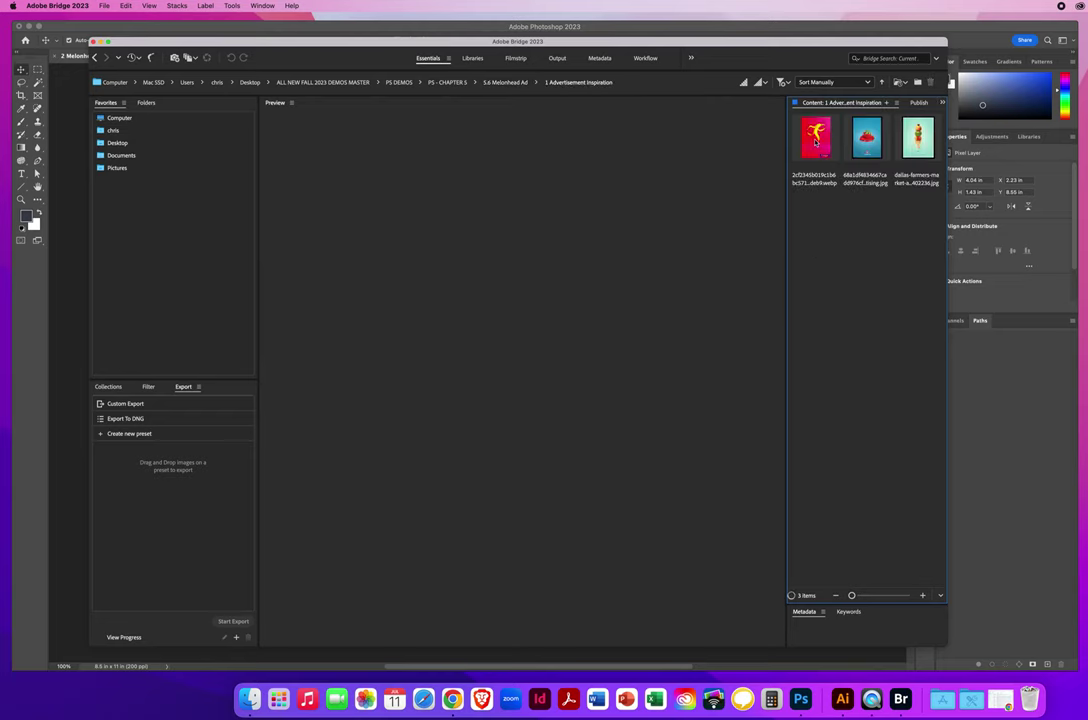
pyautogui.click(815, 140)
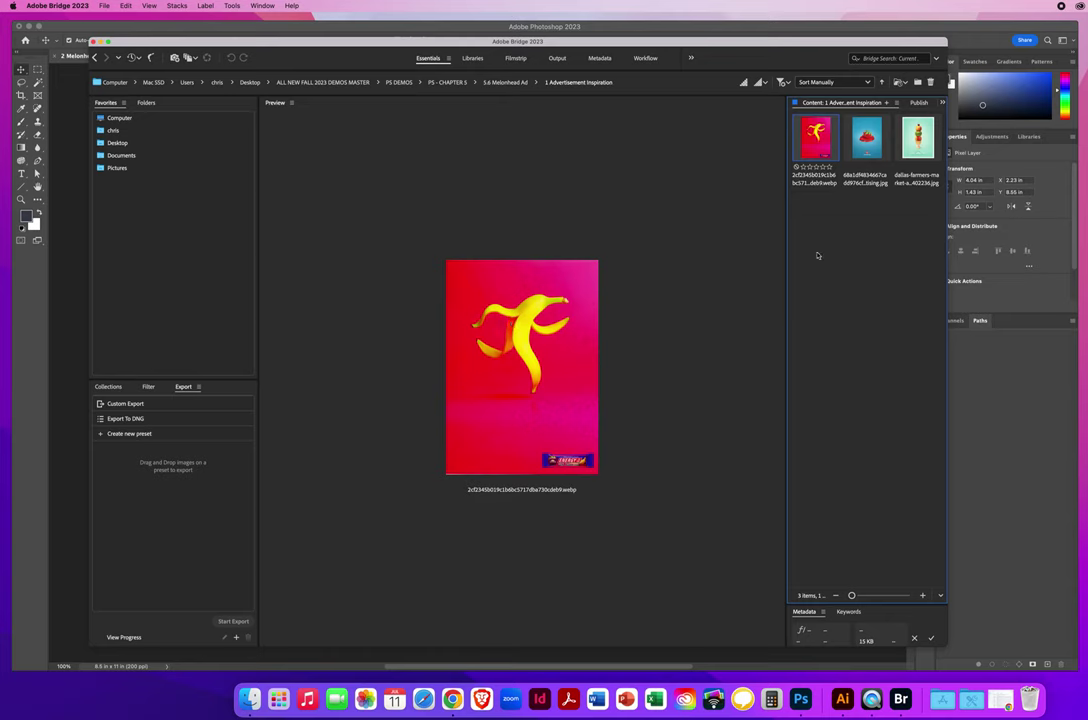
pyautogui.click(866, 140)
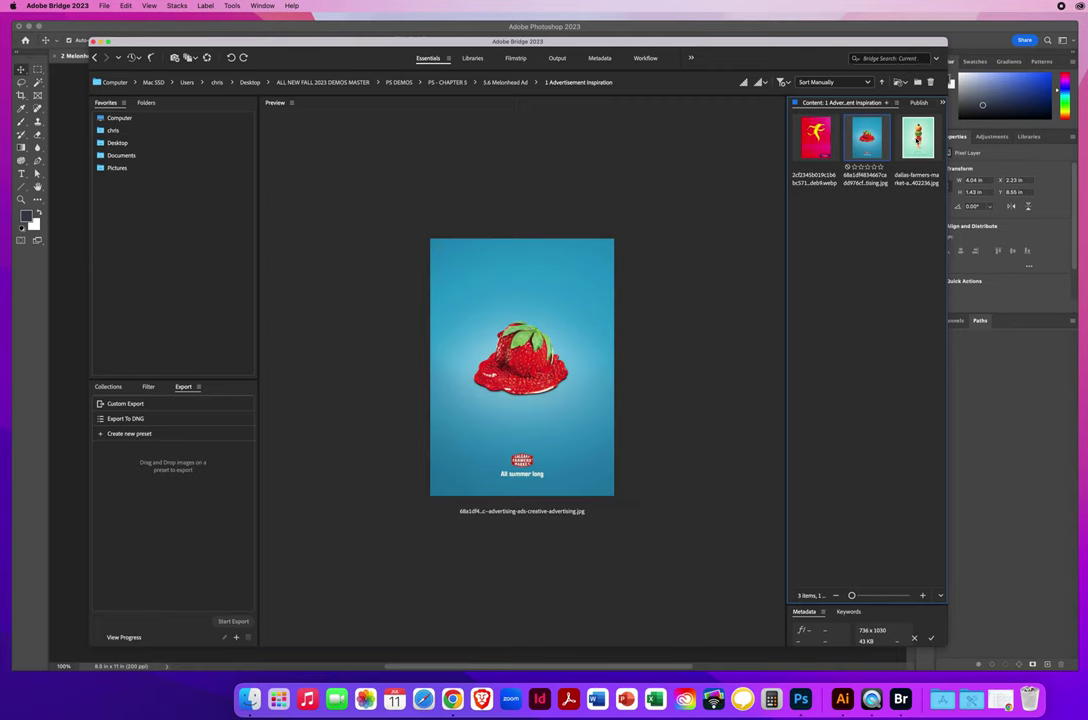
pyautogui.press('Right')
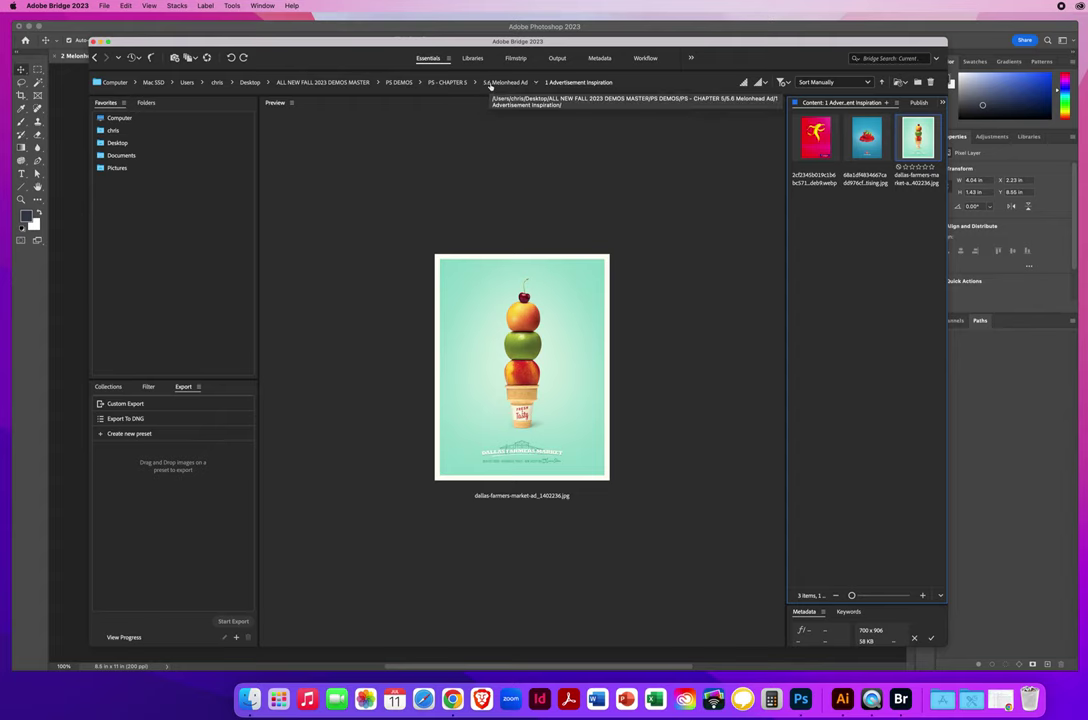
pyautogui.click(504, 83)
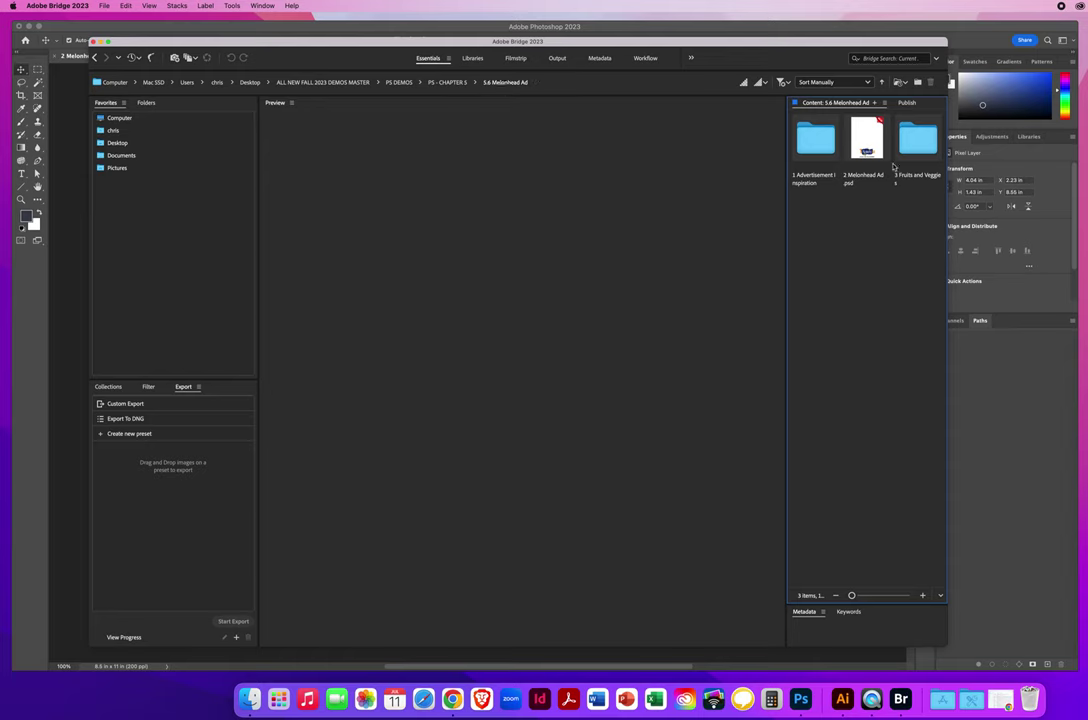
# - Open 3 Fruits and Veggies and preview the mushroom, artichoke, asparagus, avocado, blackberry and blueberry photos
pyautogui.click(911, 146)
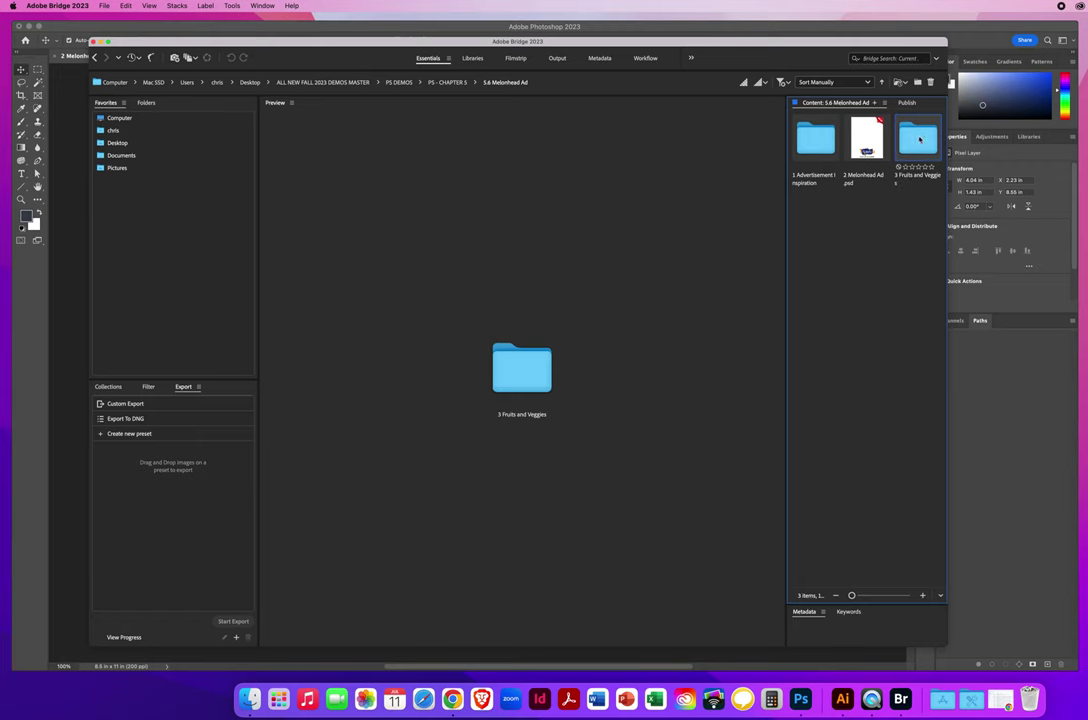
pyautogui.doubleClick(919, 140)
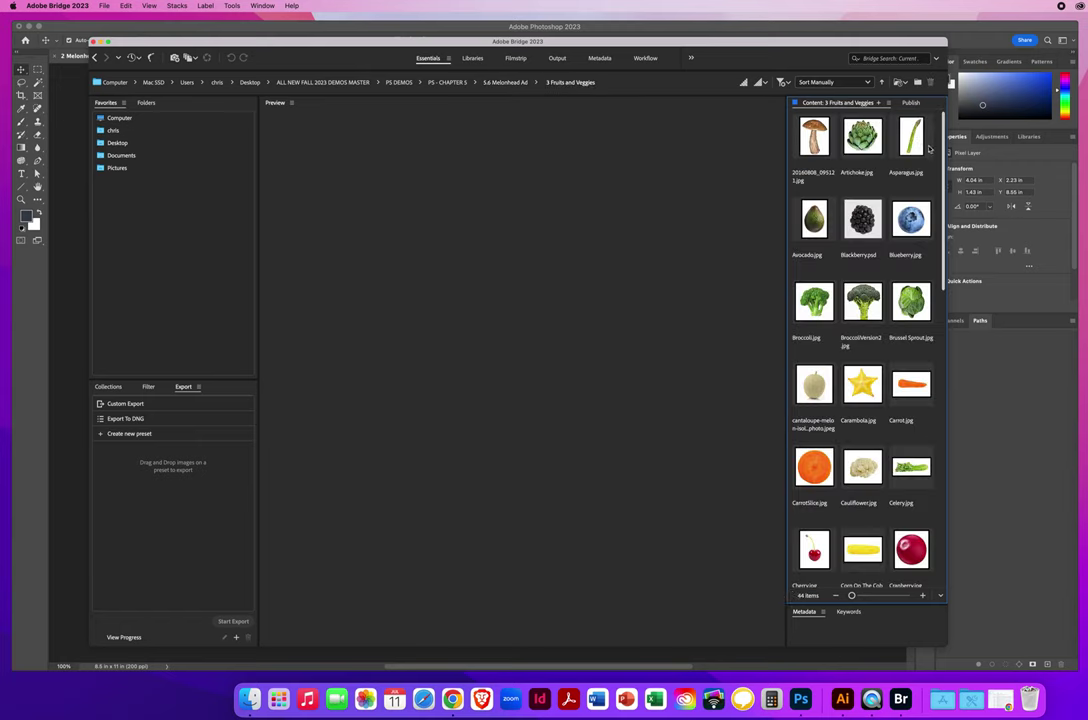
pyautogui.click(820, 142)
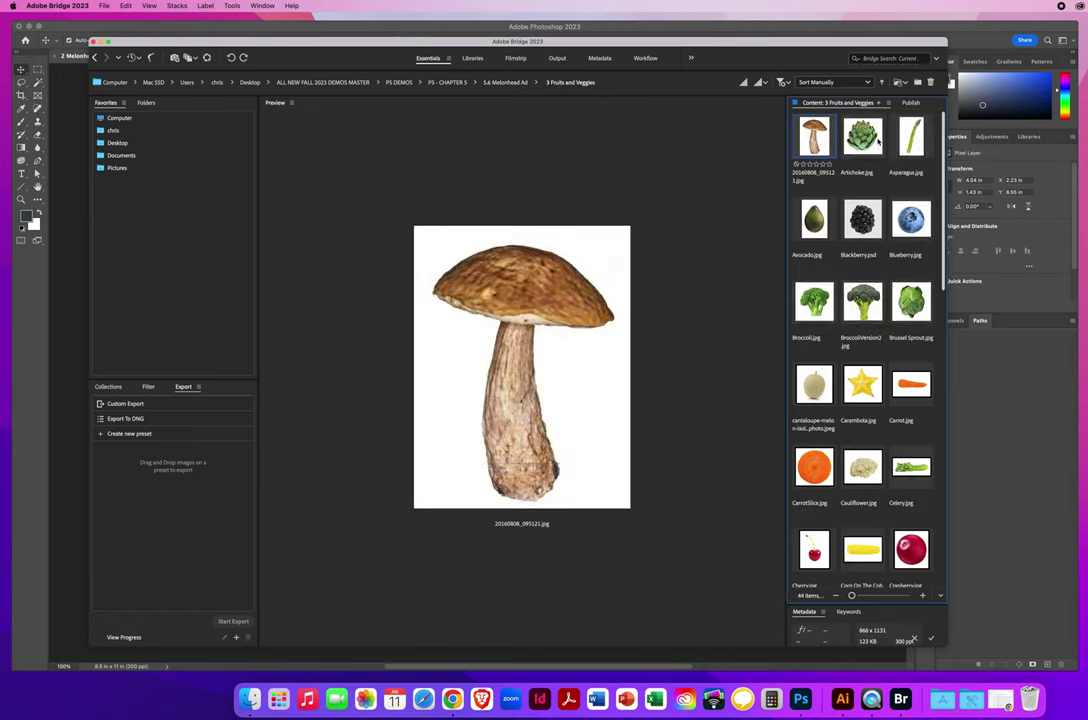
pyautogui.click(877, 143)
pyautogui.press('Right')
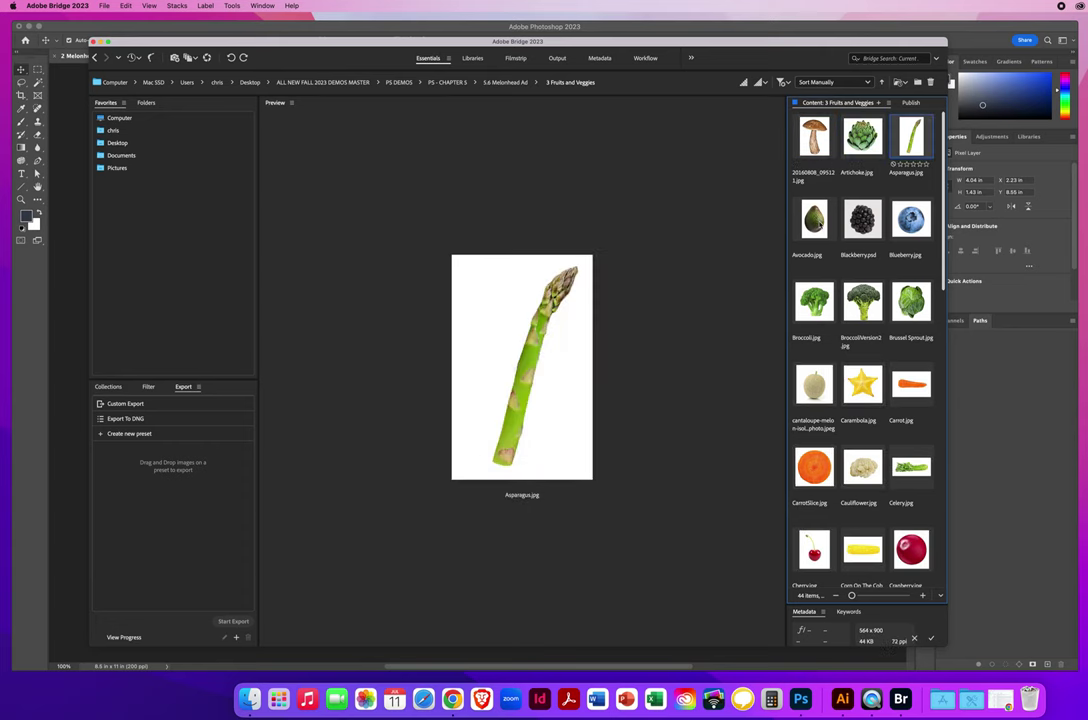
pyautogui.press('Right')
pyautogui.click(858, 226)
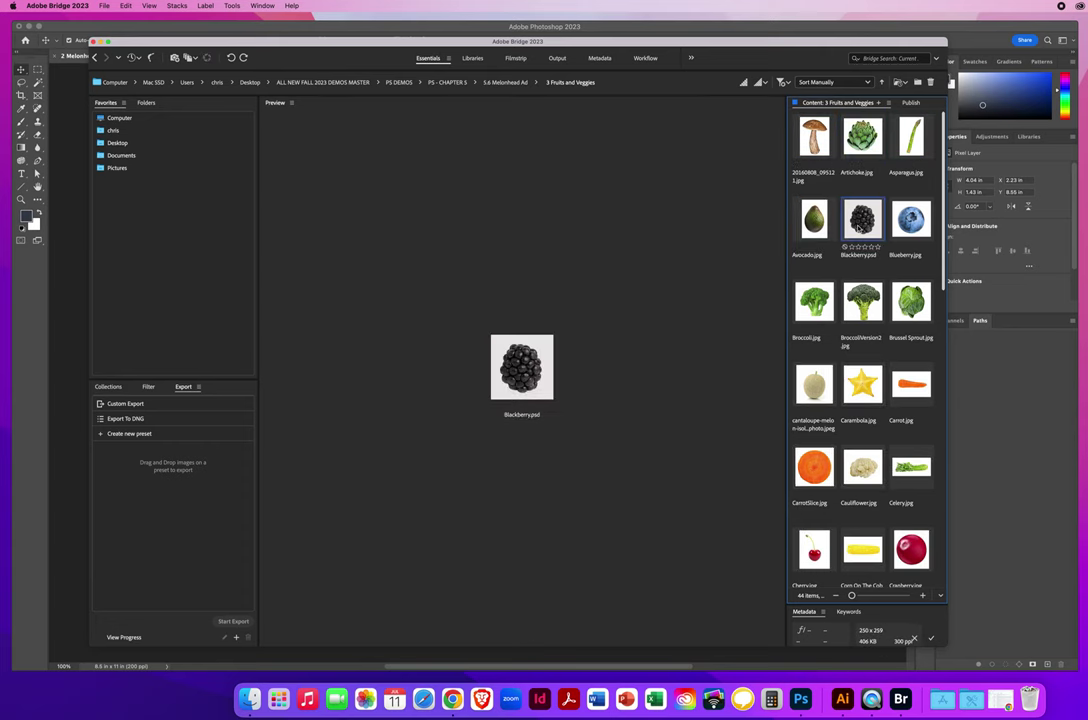
pyautogui.click(911, 228)
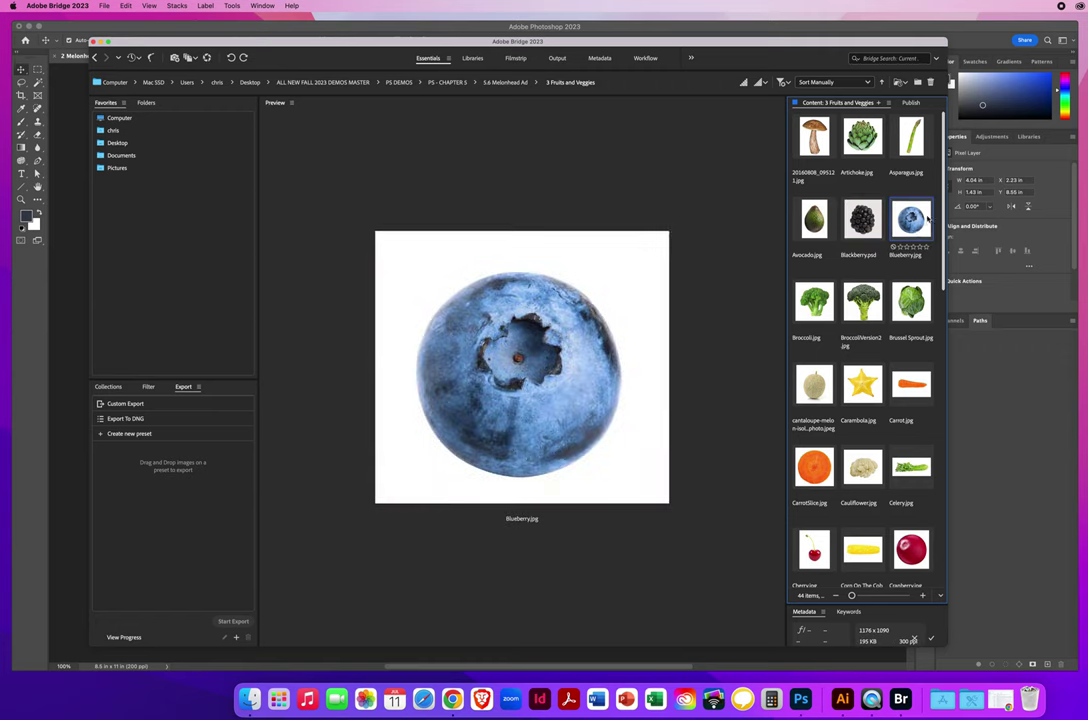
# - Preview the carambola, carrot, cantaloupe, cranberry and honeydew melon photos
pyautogui.scroll(-5, 935, 293)
pyautogui.scroll(-4, 935, 293)
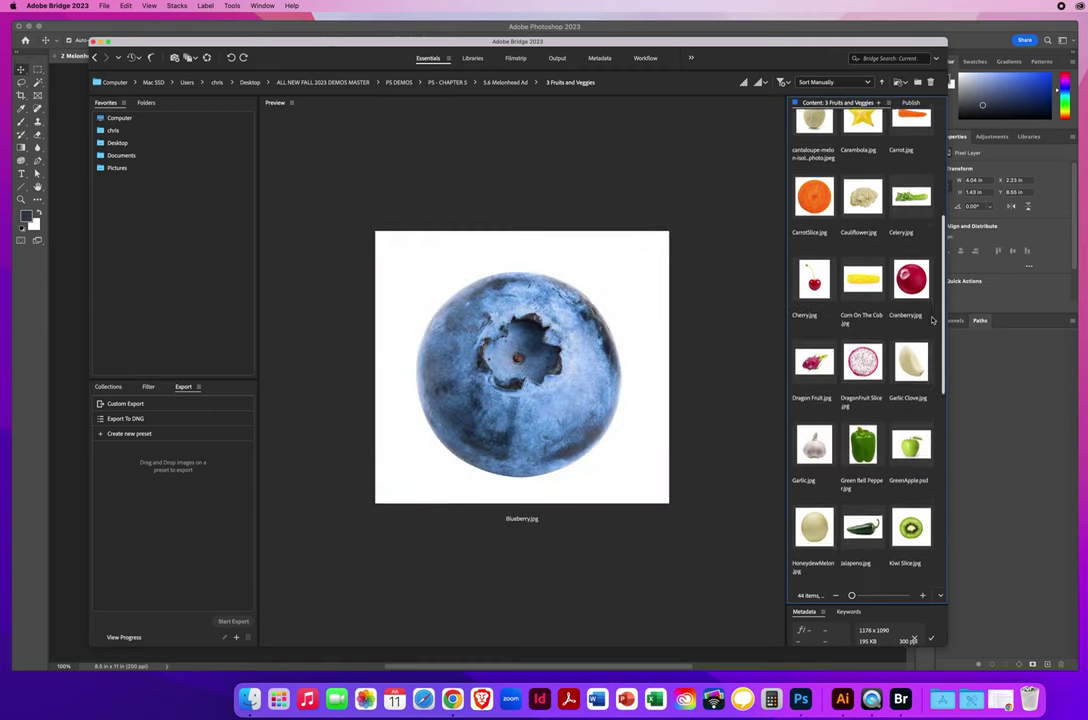
pyautogui.scroll(5, 903, 285)
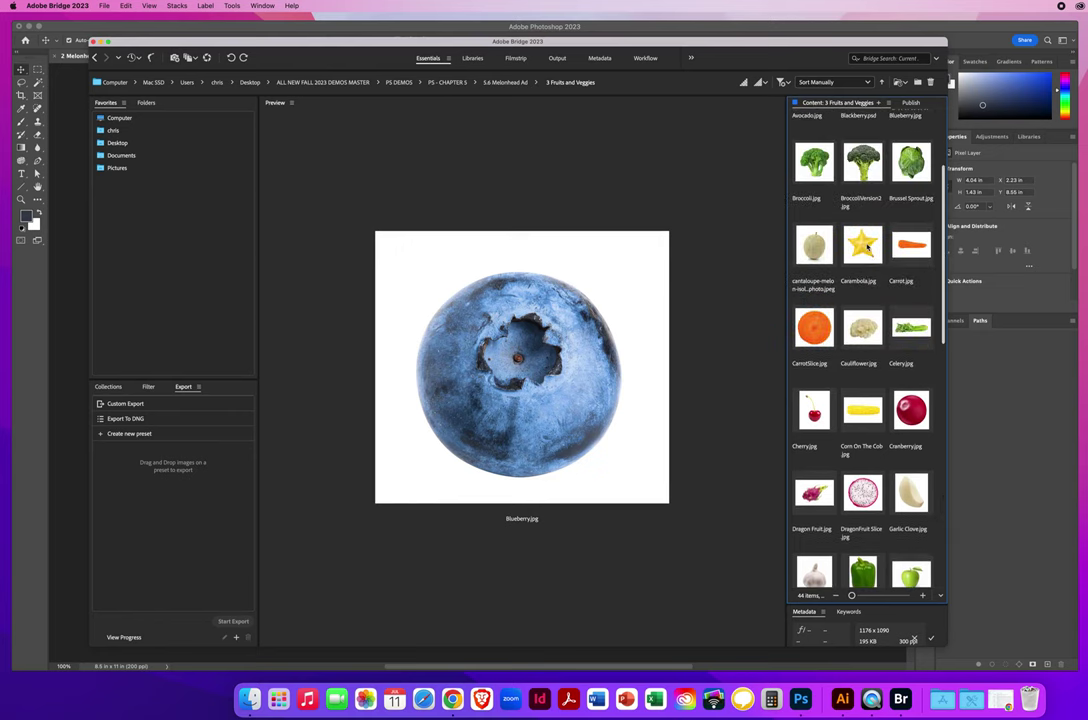
pyautogui.click(864, 262)
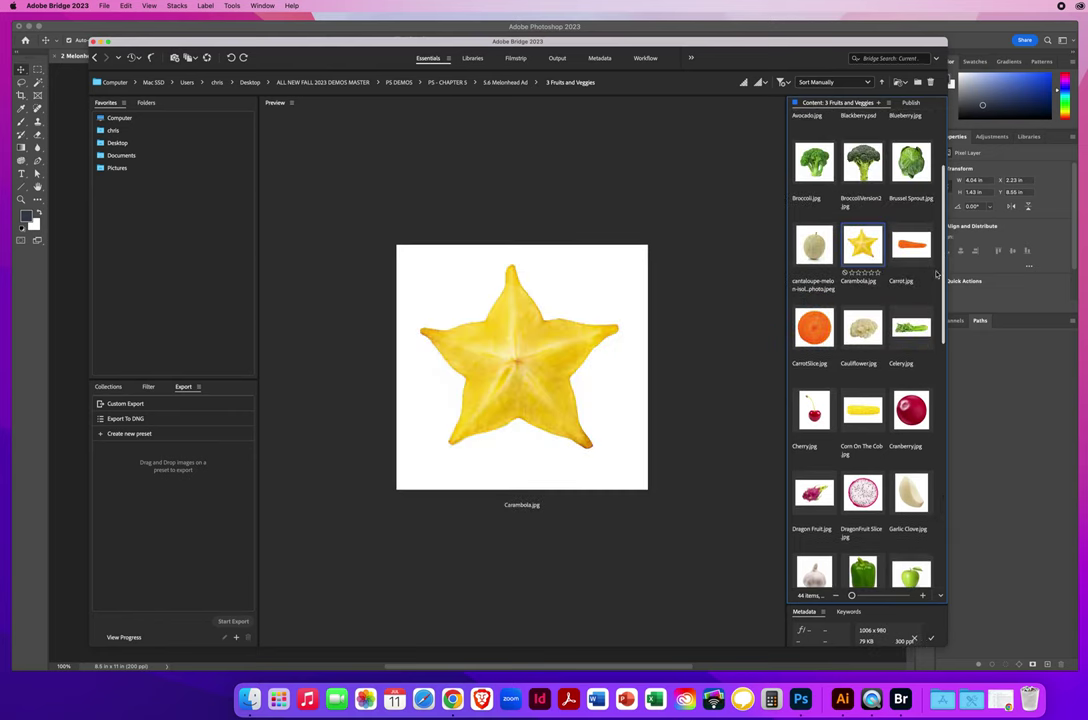
pyautogui.scroll(-2, 944, 287)
pyautogui.moveTo(946, 288); pyautogui.dragTo(956, 196)
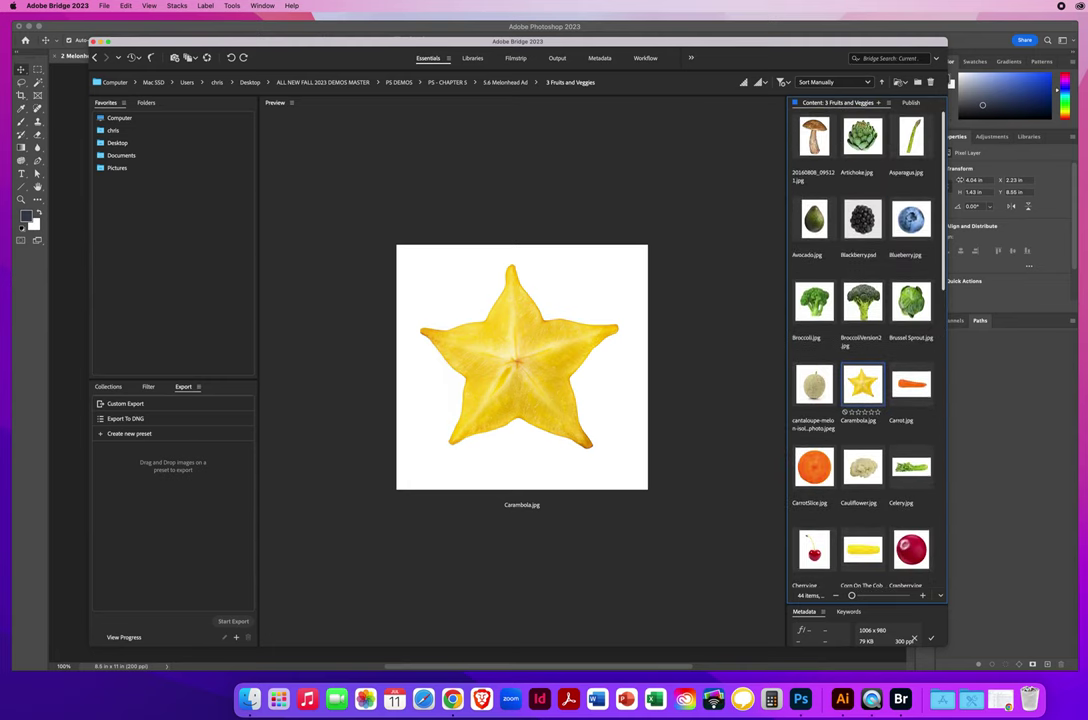
pyautogui.click(913, 380)
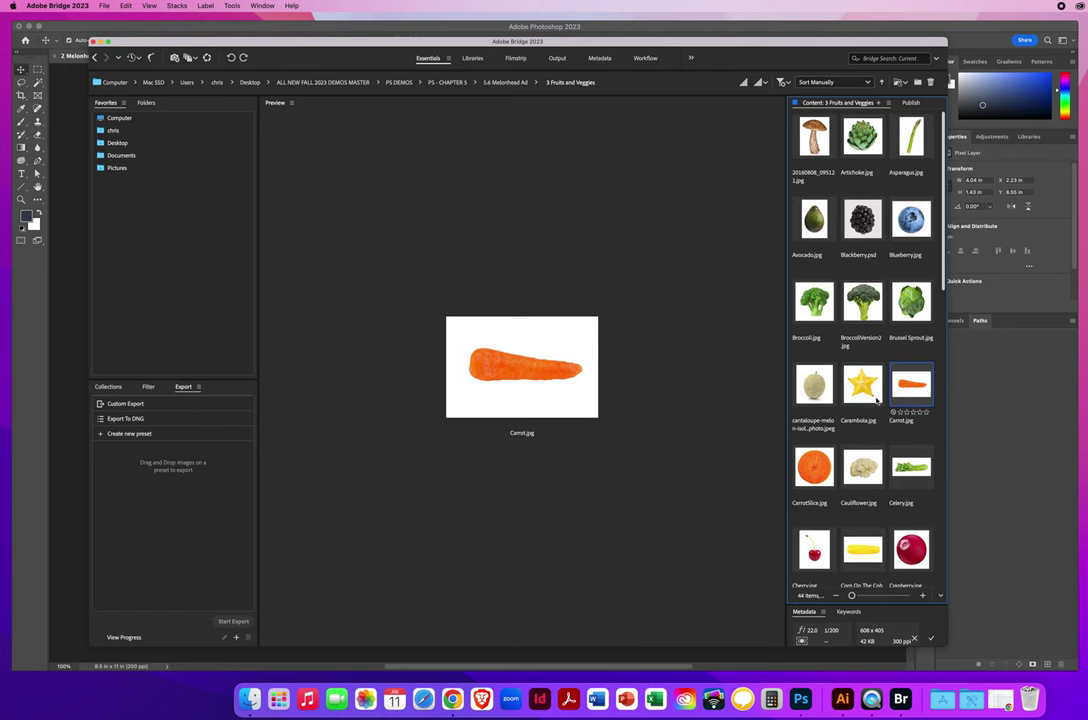
pyautogui.click(815, 393)
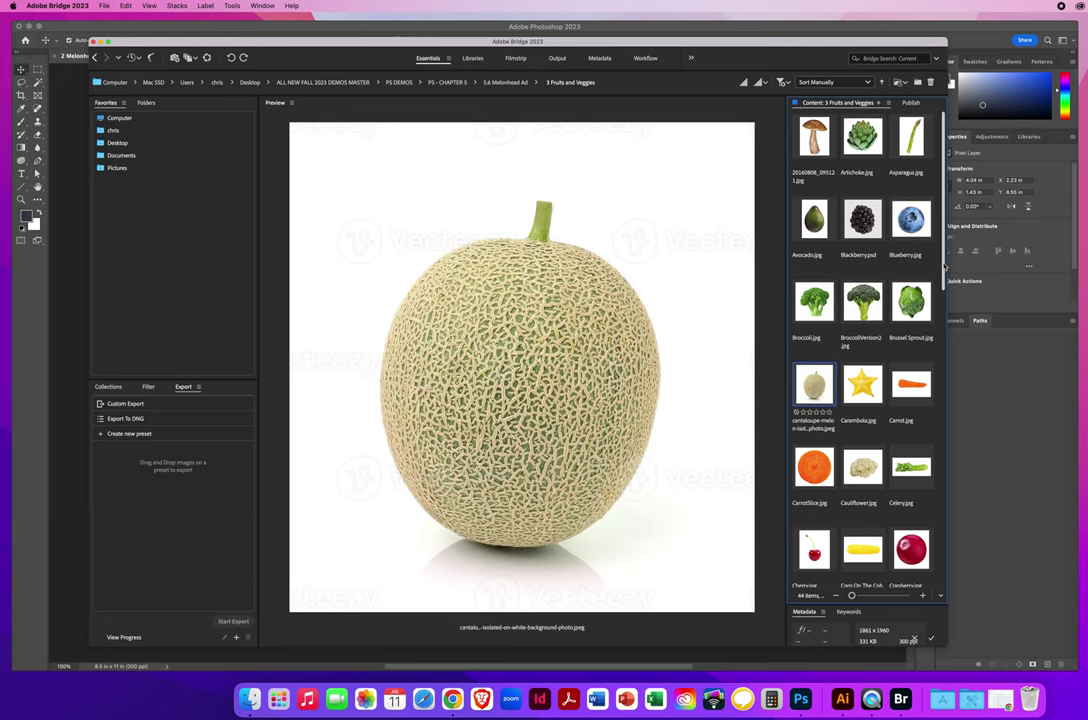
pyautogui.scroll(-1, 944, 268)
pyautogui.scroll(-5, 870, 350)
pyautogui.click(911, 323)
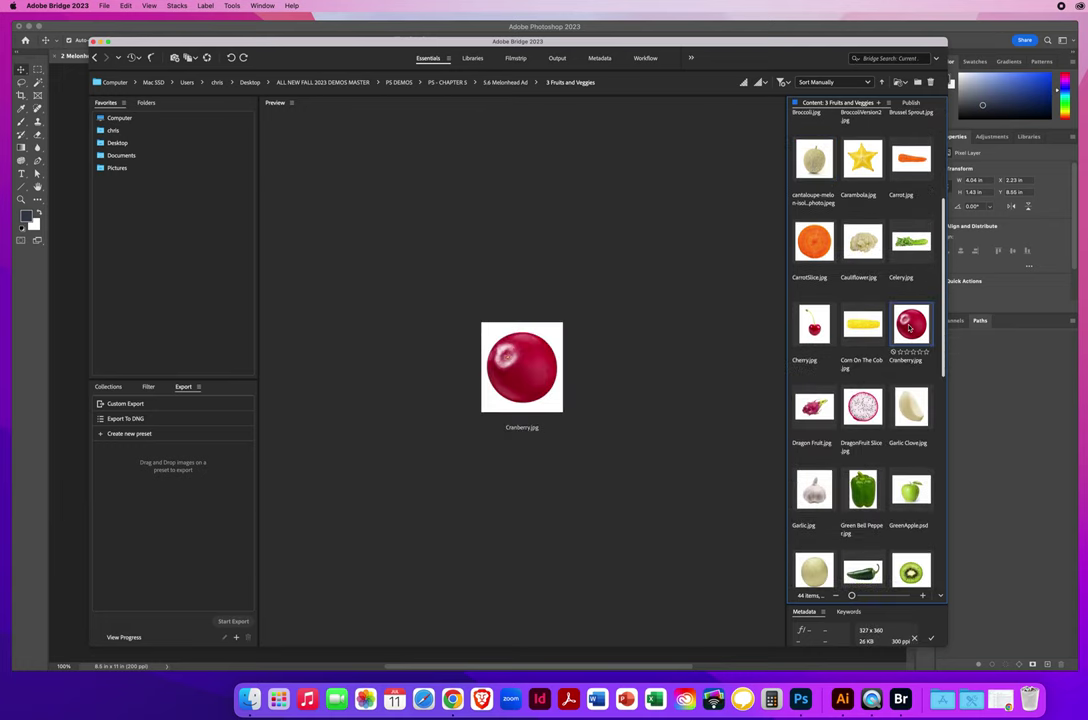
pyautogui.click(815, 568)
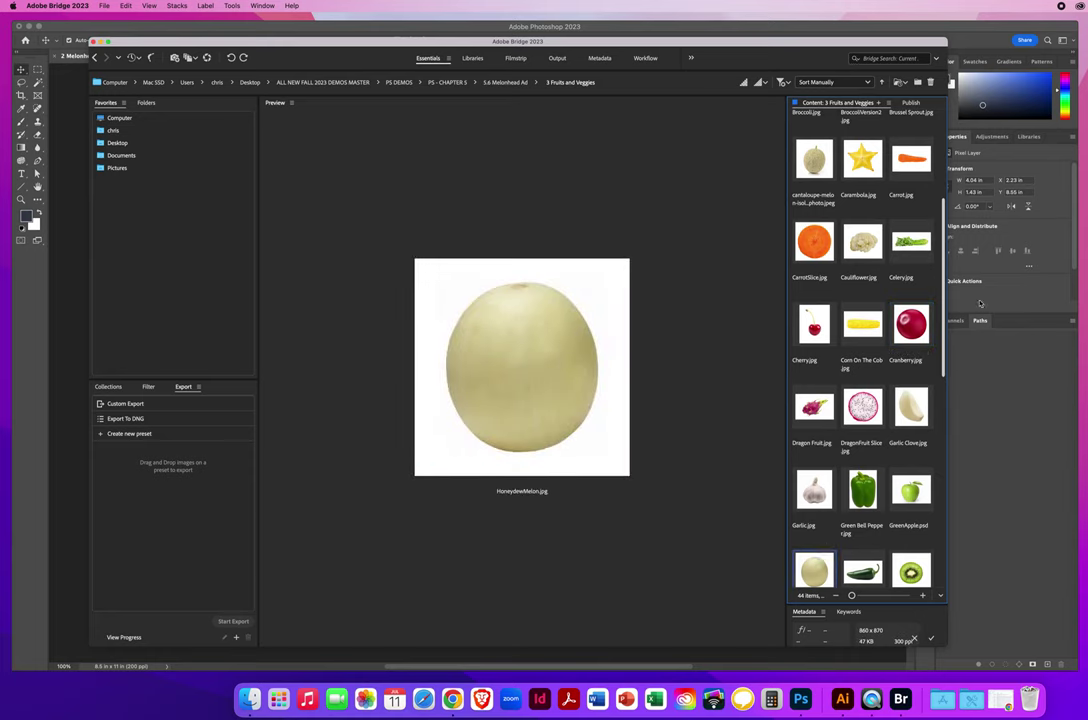
pyautogui.scroll(5, 928, 188)
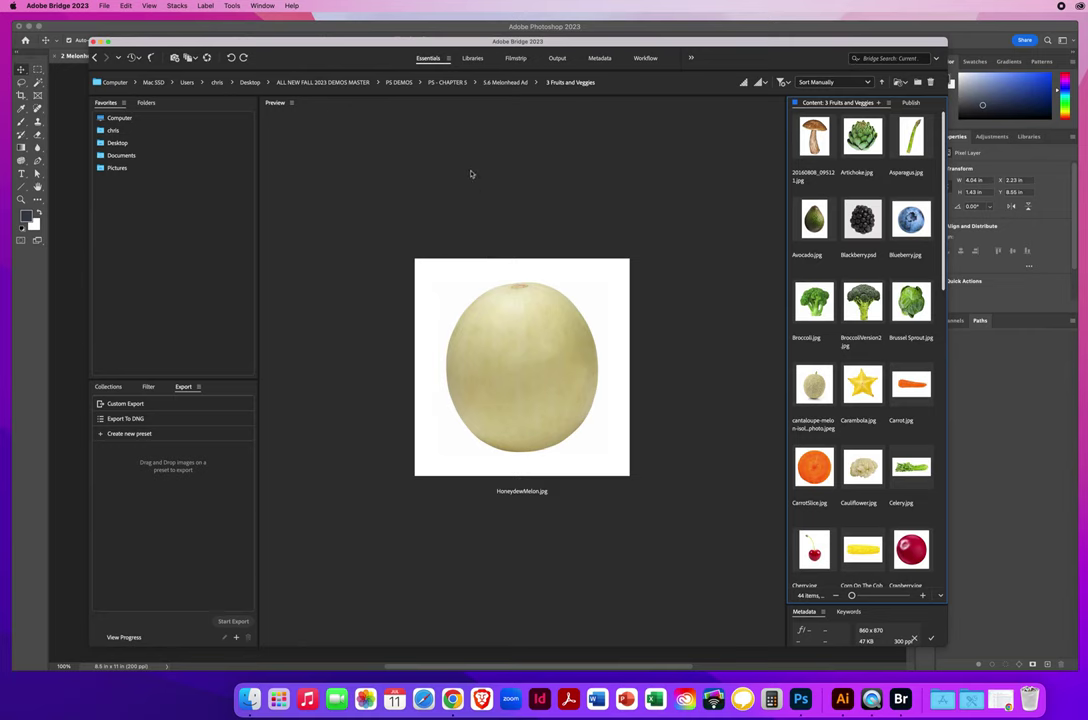
# - Go up to PS - CHAPTER 5 and select the 5.7 Melonhead Previous Examples folder
pyautogui.click(449, 82)
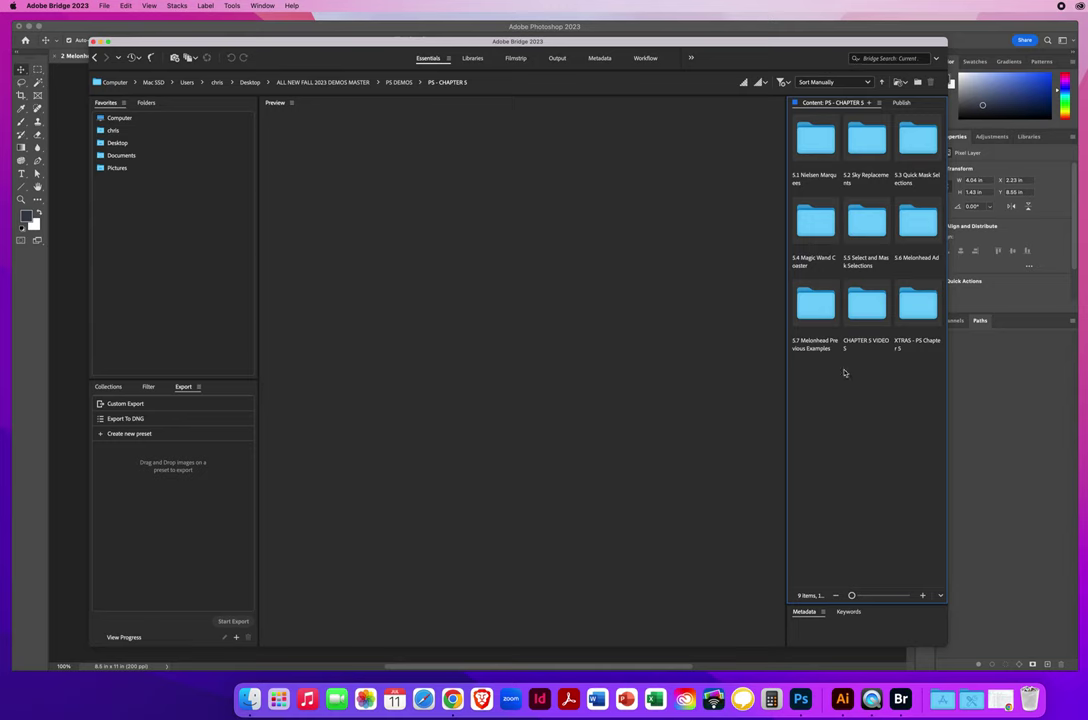
pyautogui.click(814, 330)
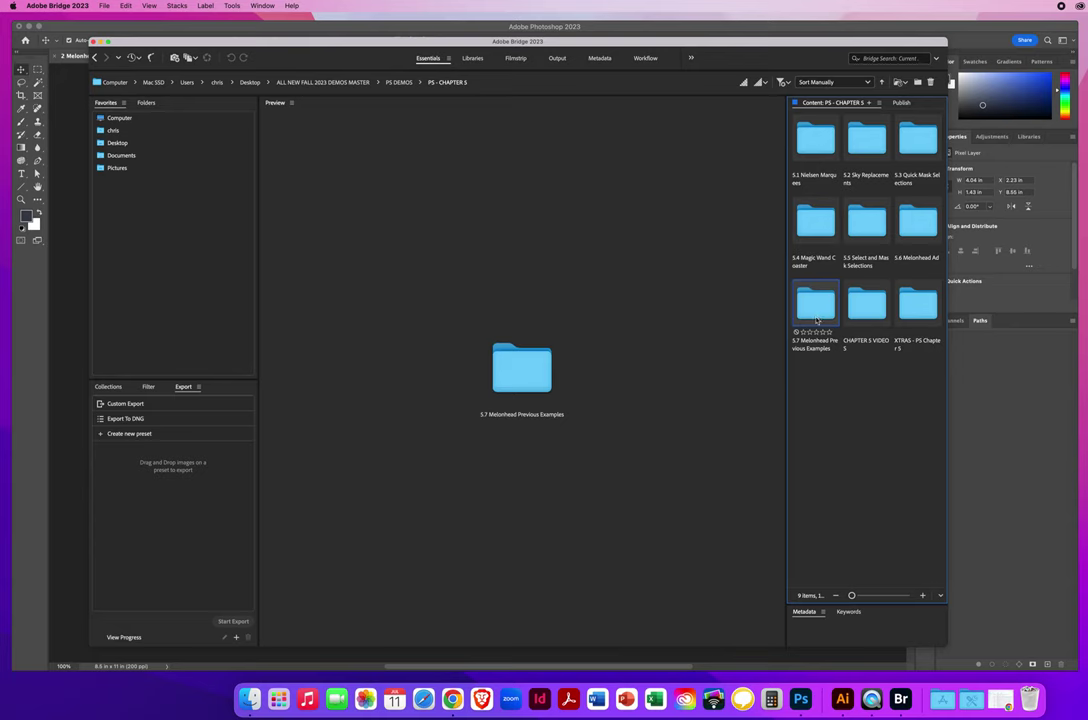
# - Open 5.7 Melonhead Previous Examples and preview the Kirby, palm-tree and Totoro example ads
pyautogui.doubleClick(817, 309)
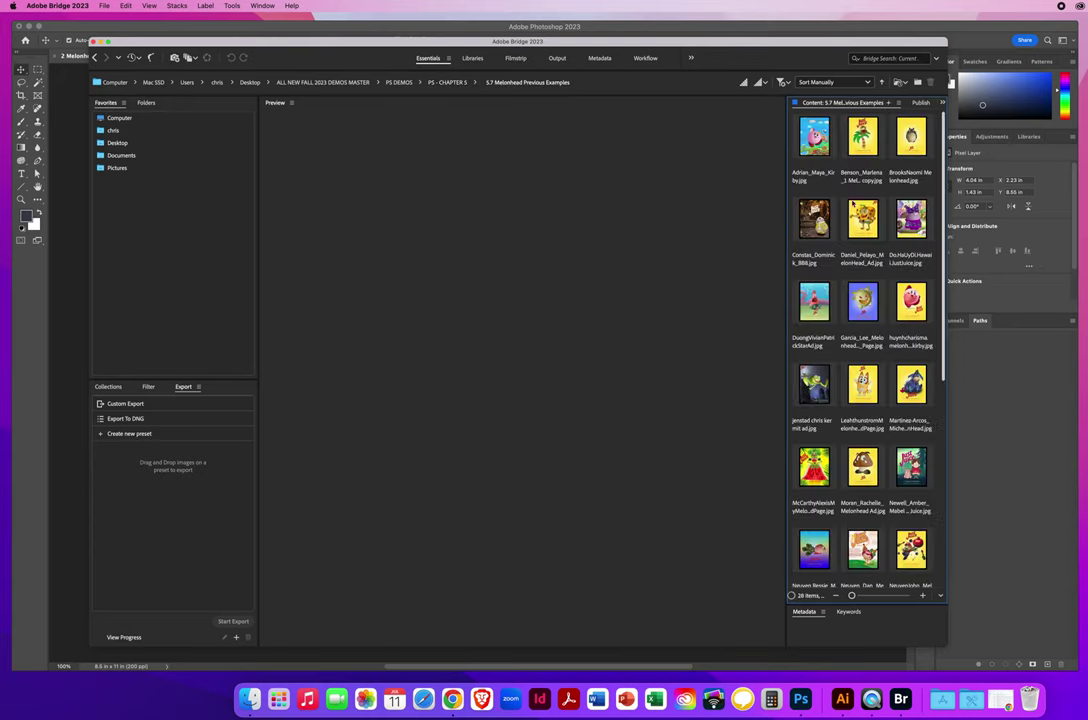
pyautogui.click(814, 136)
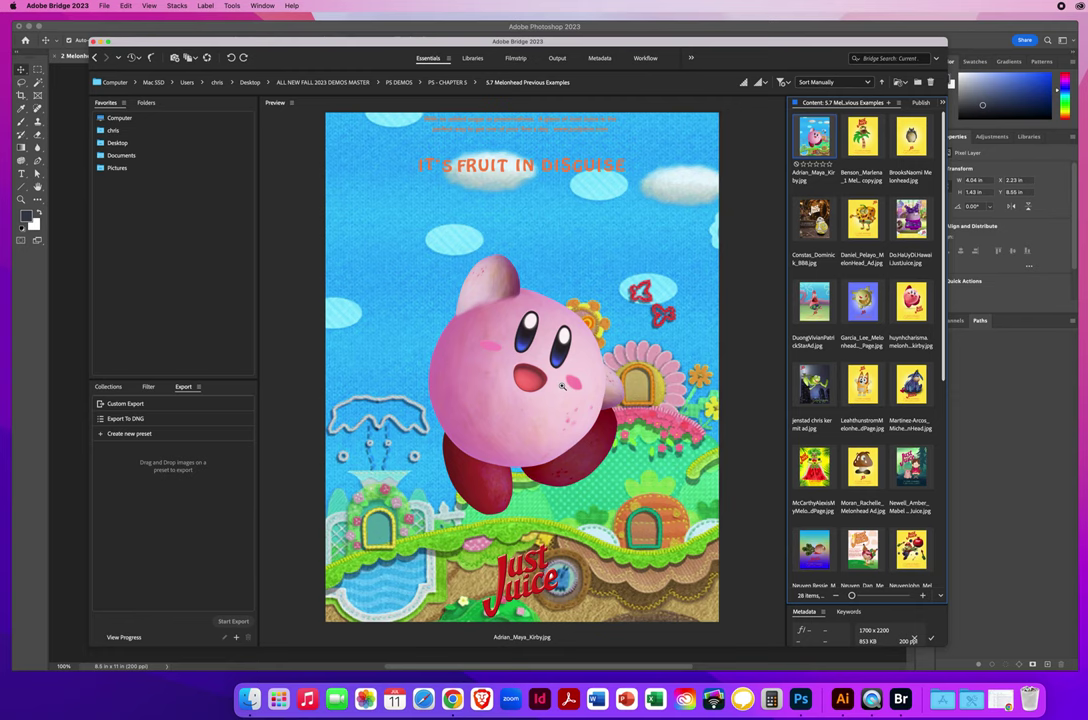
pyautogui.press('Right')
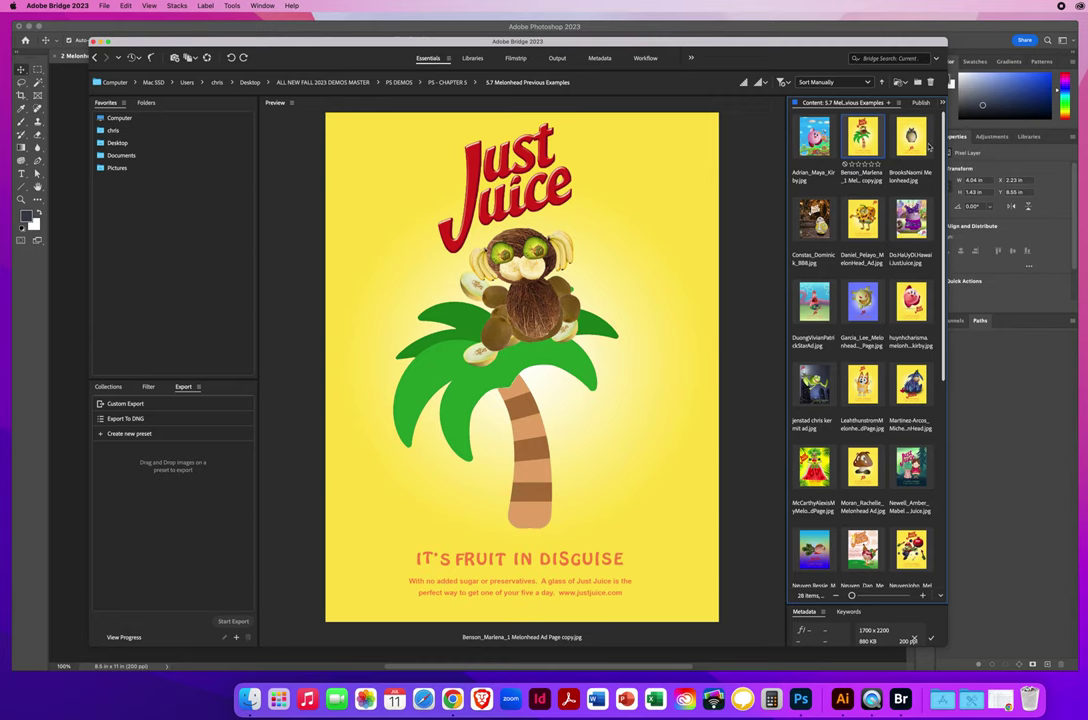
pyautogui.click(892, 153)
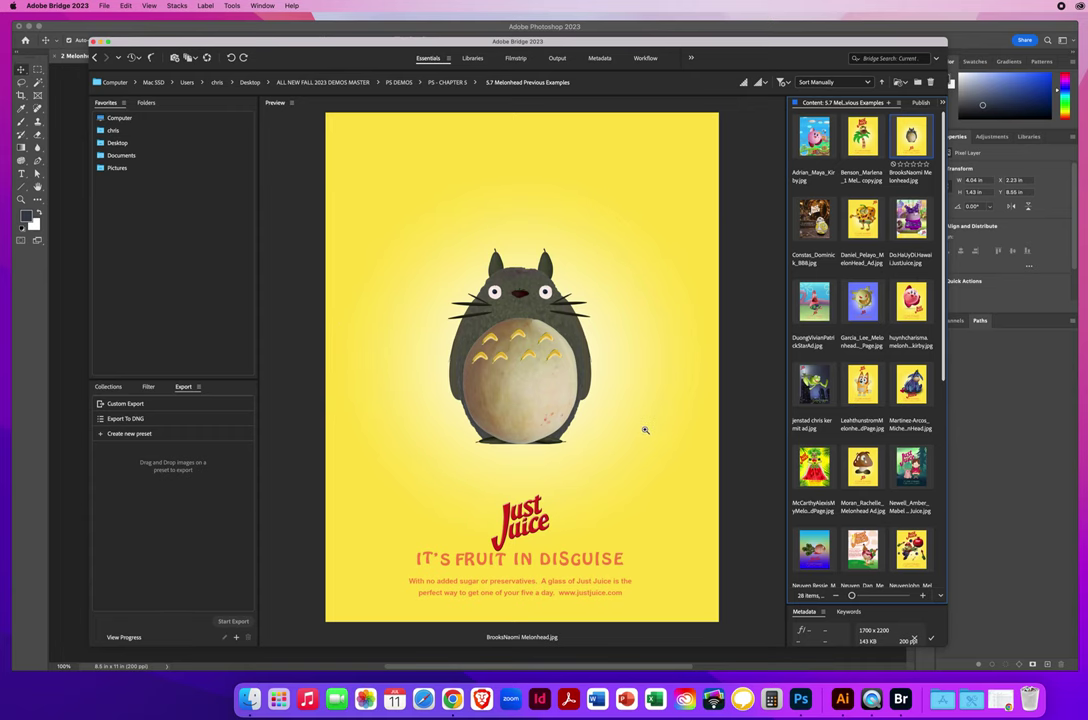
# - Step through the BB-8, SpongeBob, grape, starfish and melon ghost examples, ending on the yellow Kirby ad
pyautogui.press('Right')
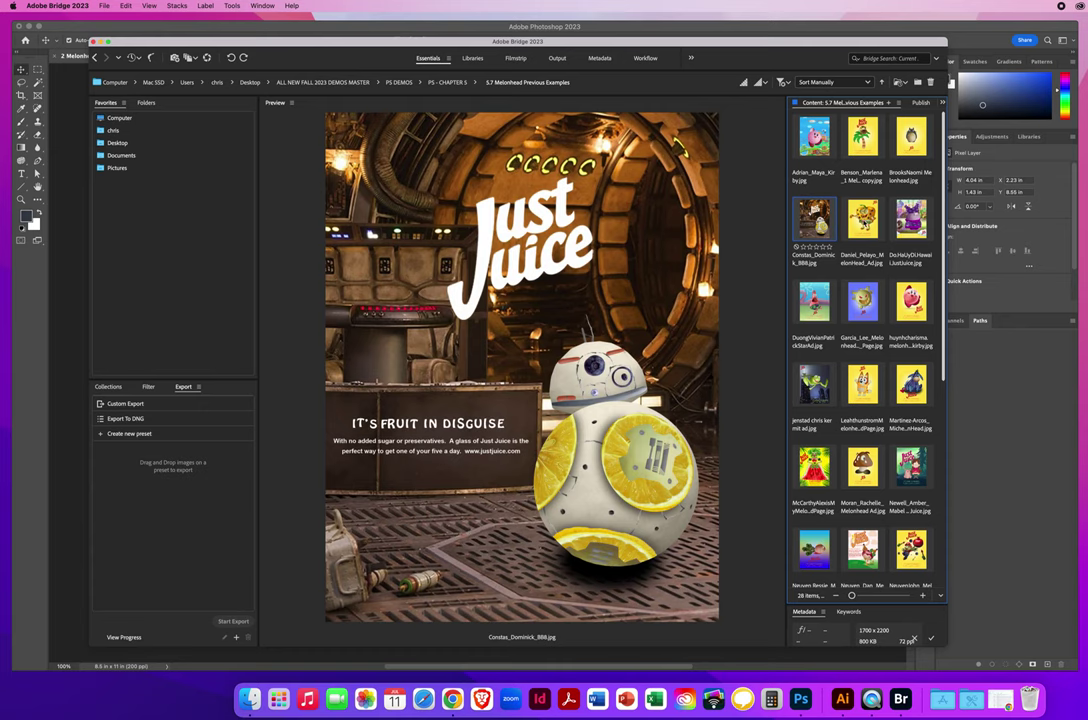
pyautogui.press('Right')
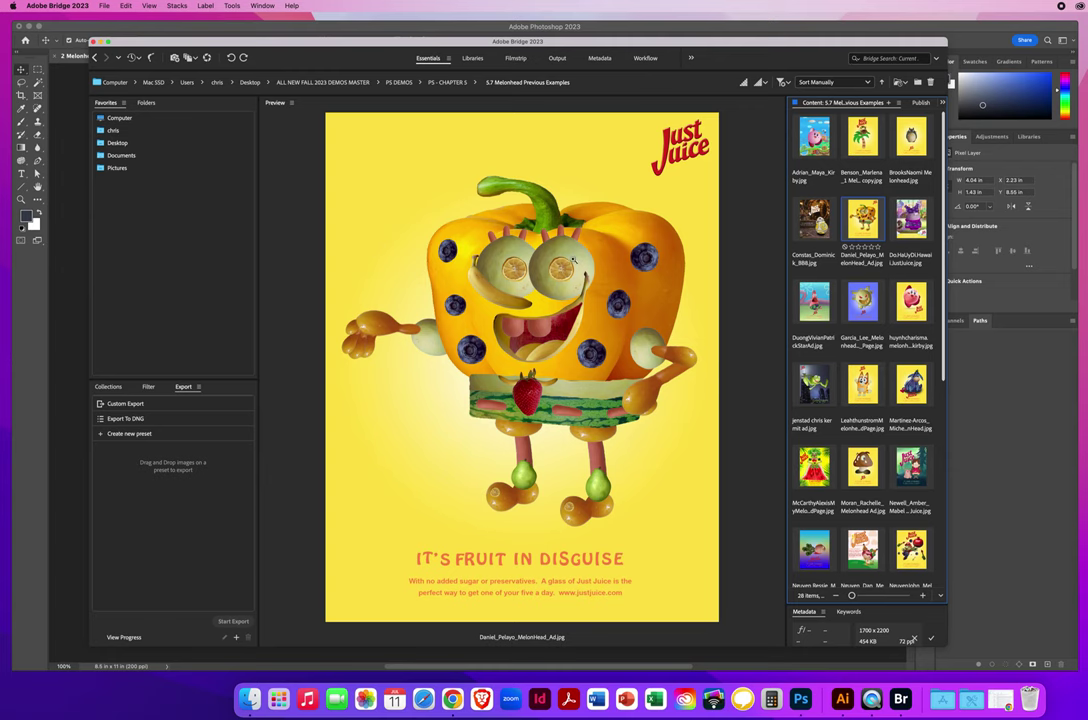
pyautogui.click(905, 222)
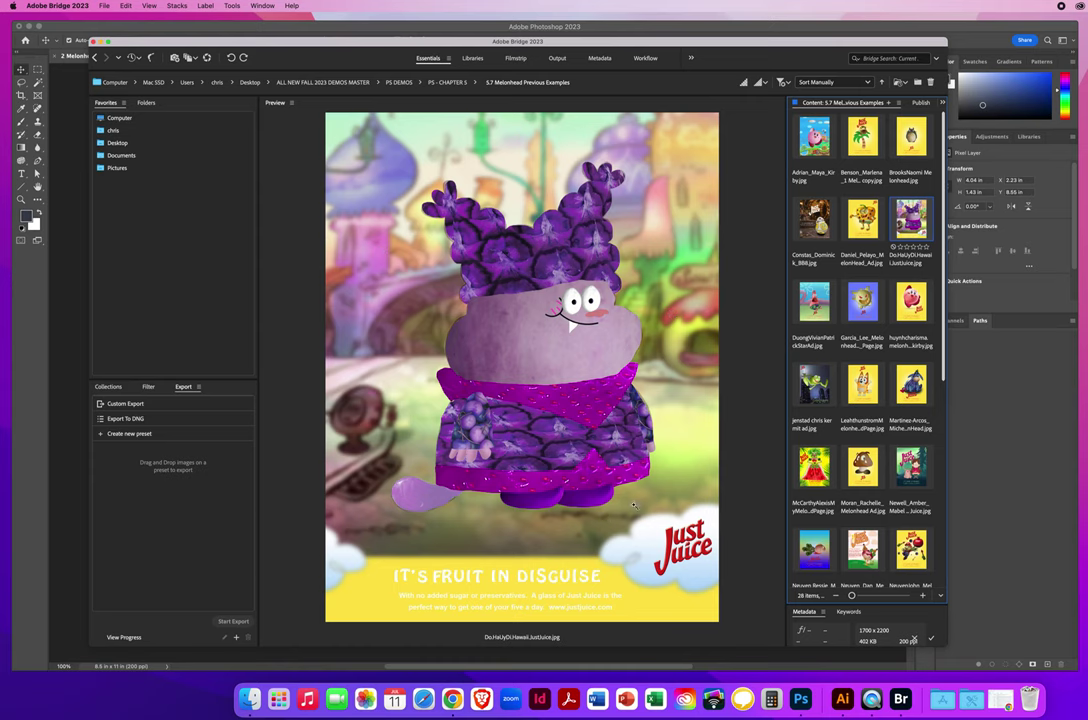
pyautogui.click(813, 303)
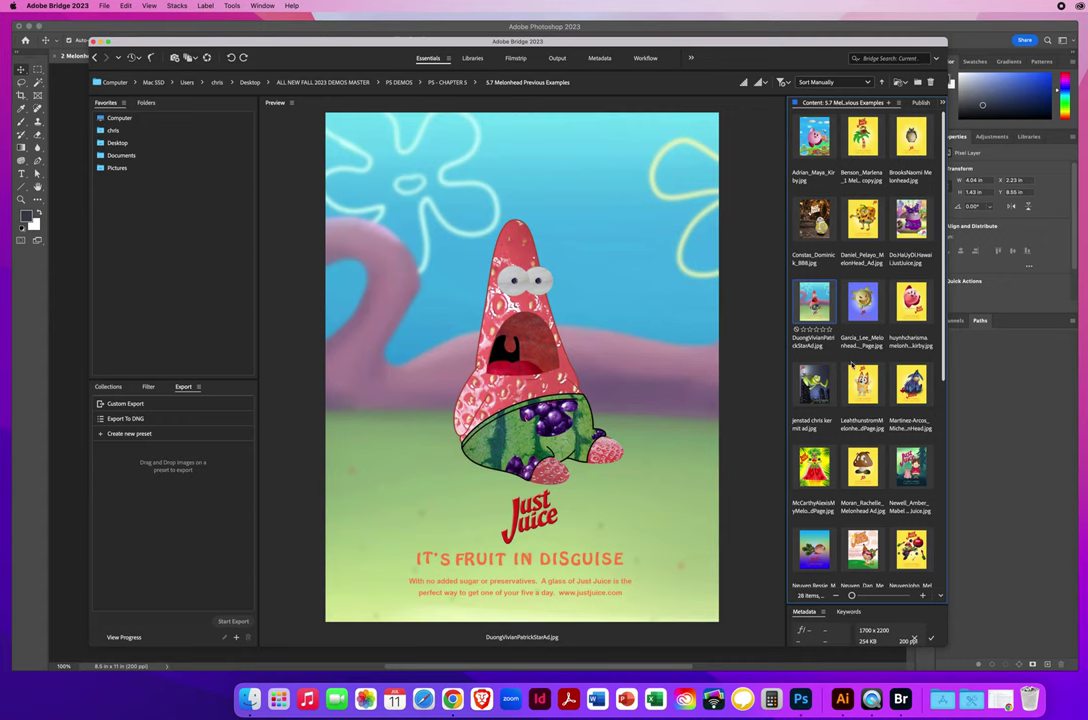
pyautogui.press('Right')
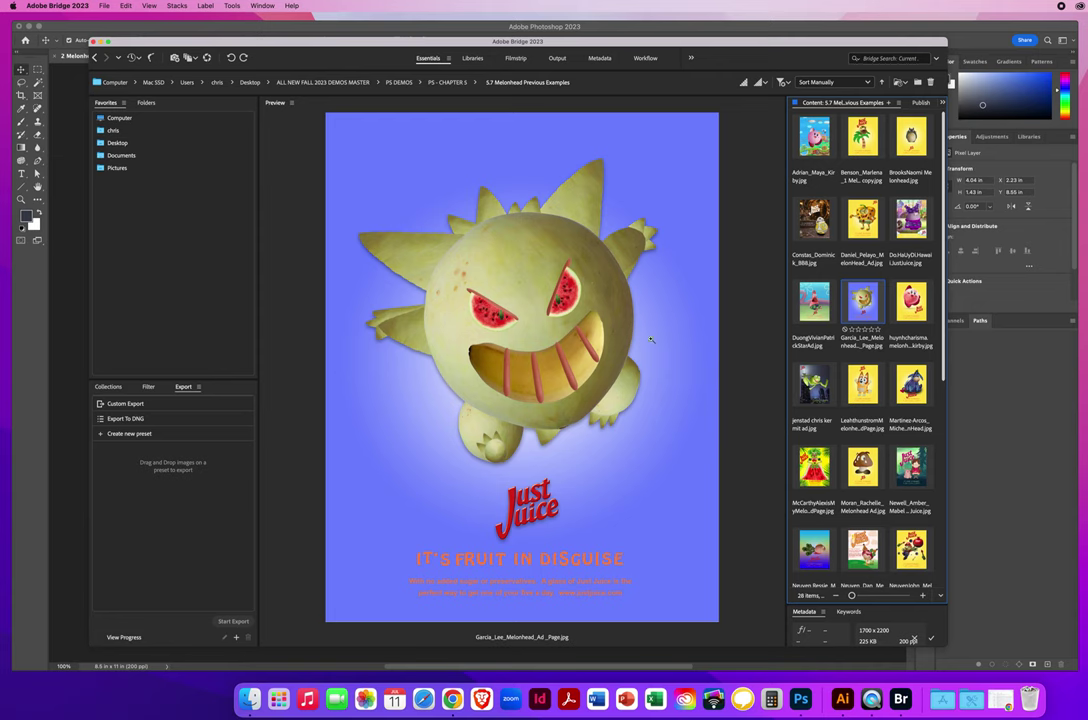
pyautogui.click(906, 318)
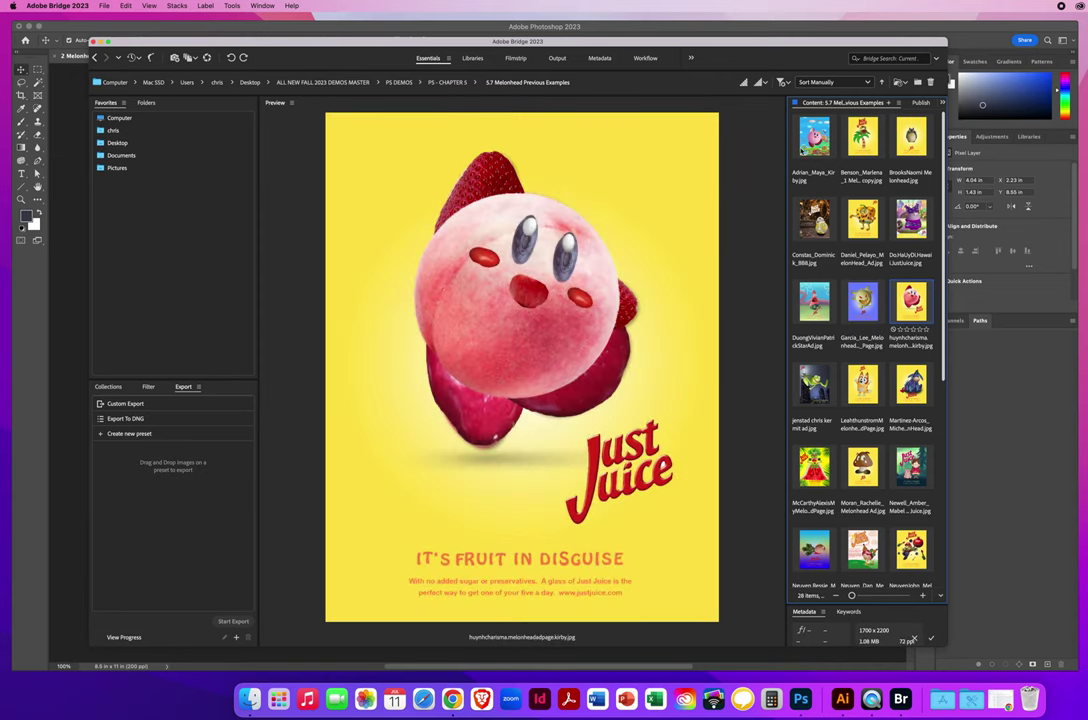
# - Step from the strawberry Kirby ad through the Kermit, watermelon-dress, mushroom and Gravity Falls posters
pyautogui.press('Home')
pyautogui.click(905, 304)
pyautogui.press('Right')
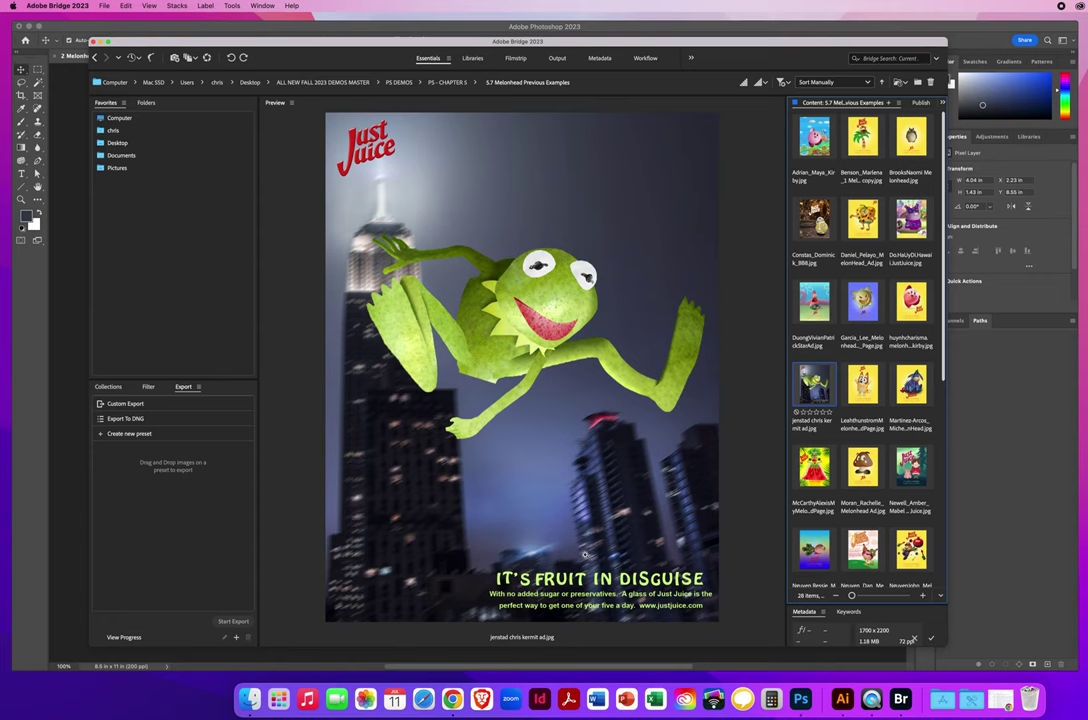
pyautogui.press('Right')
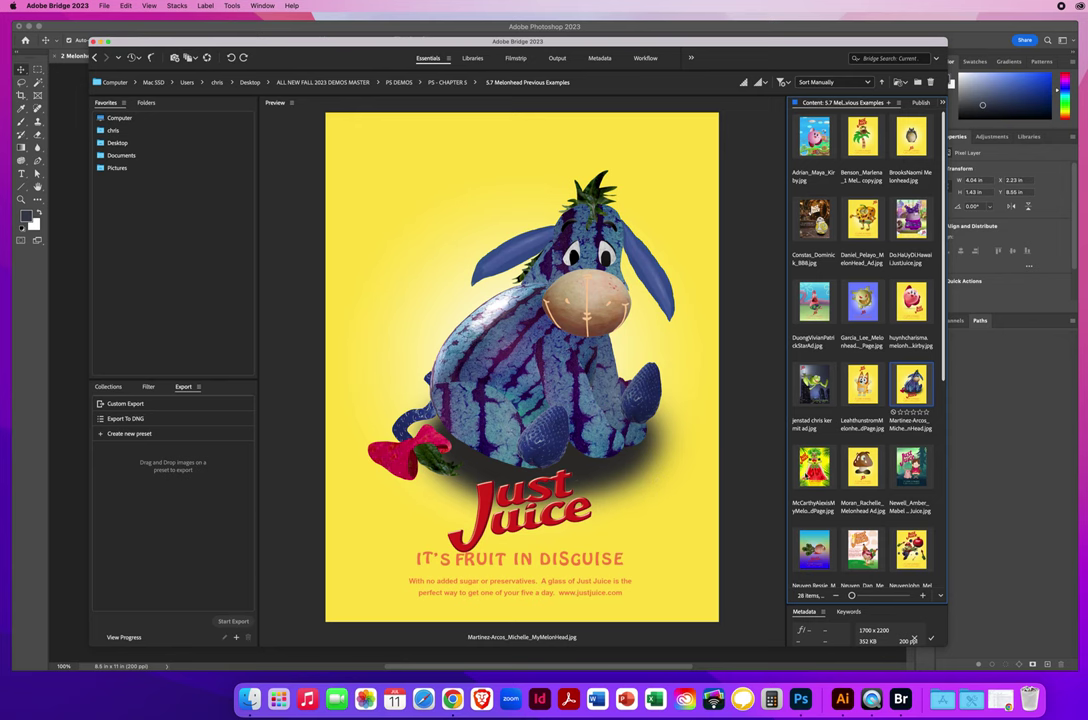
pyautogui.press('Right')
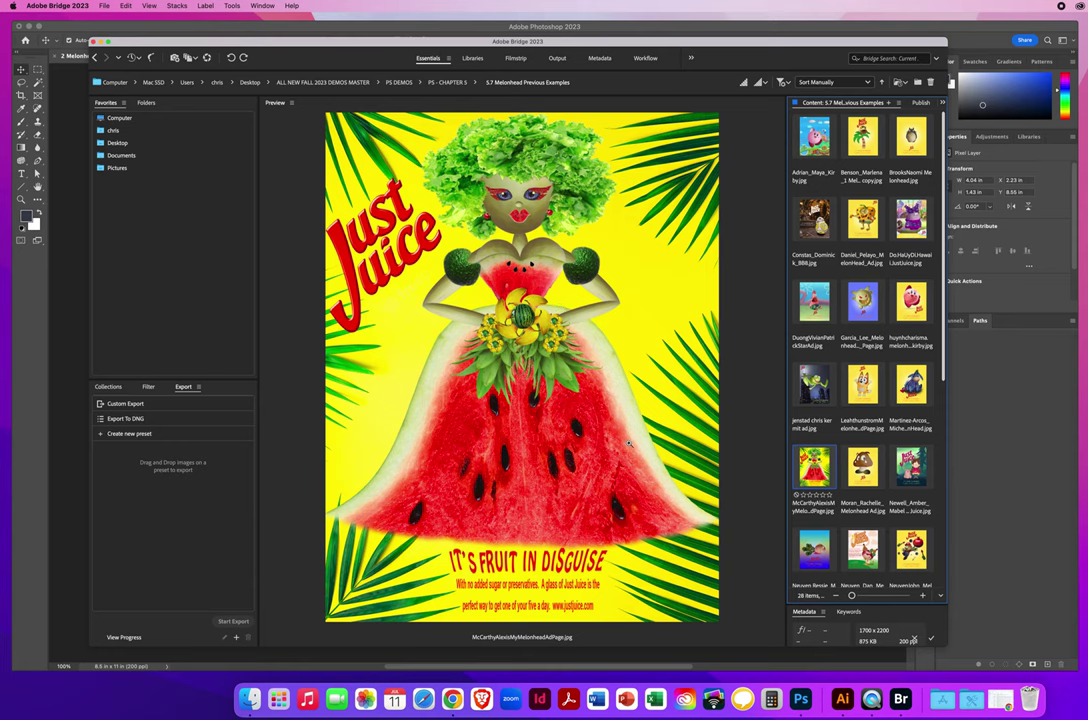
pyautogui.click(863, 467)
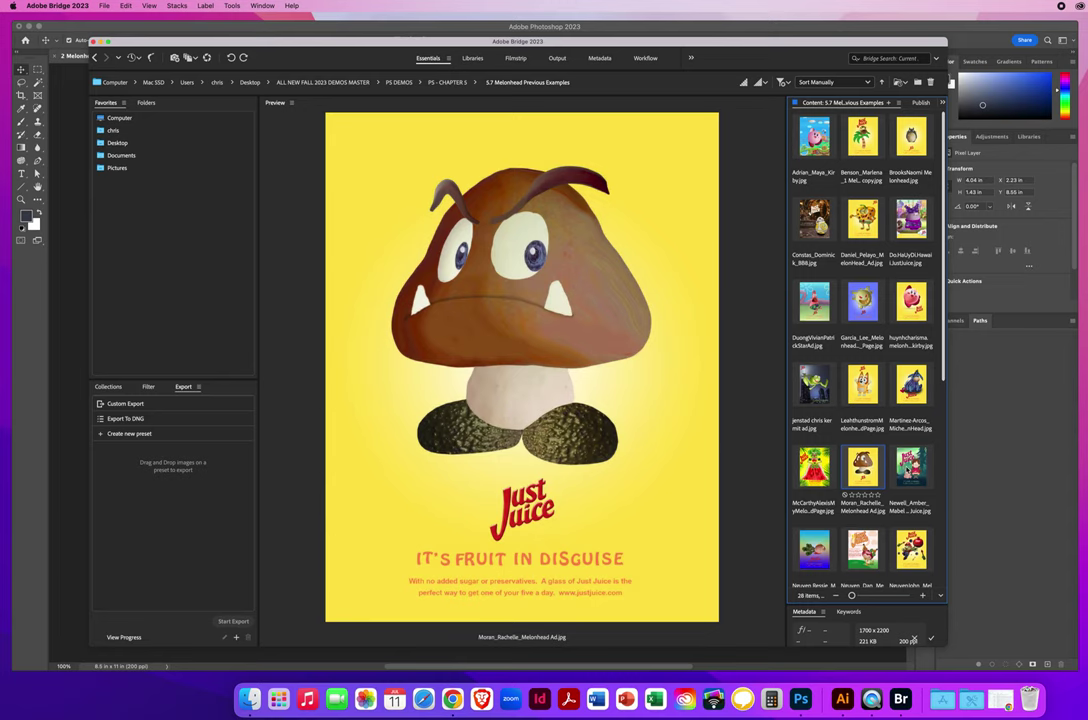
pyautogui.press('Right')
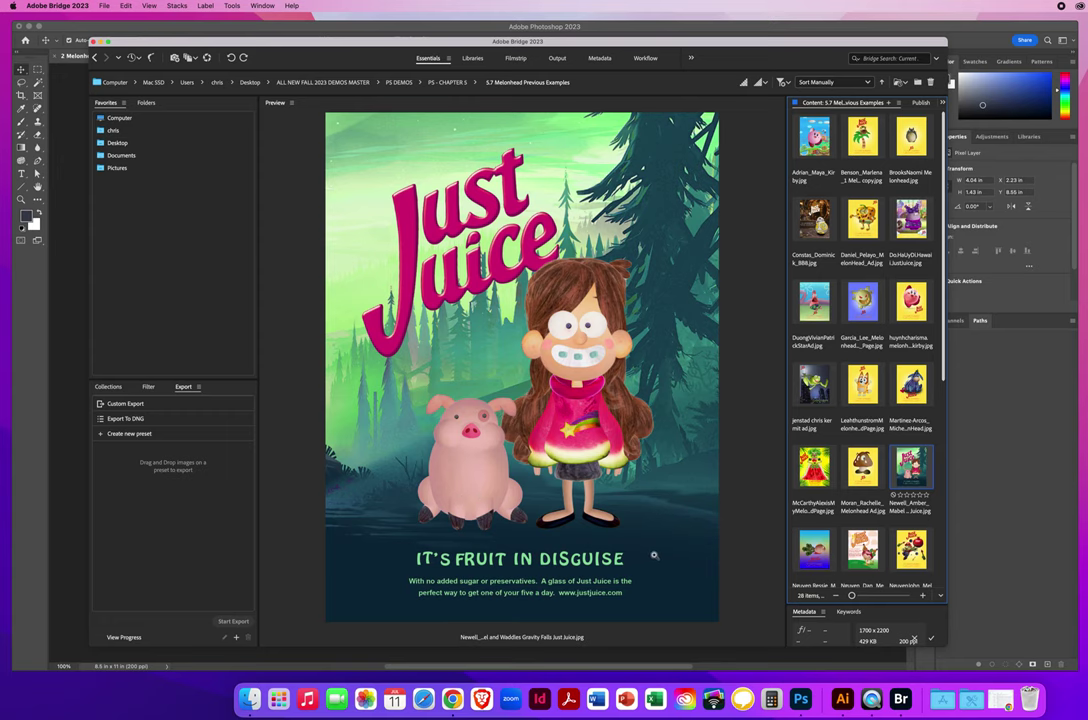
# - Advance from the leafy-tailed fish poster to the Mario pomegranate, blueberry and radish ad
pyautogui.press('Right')
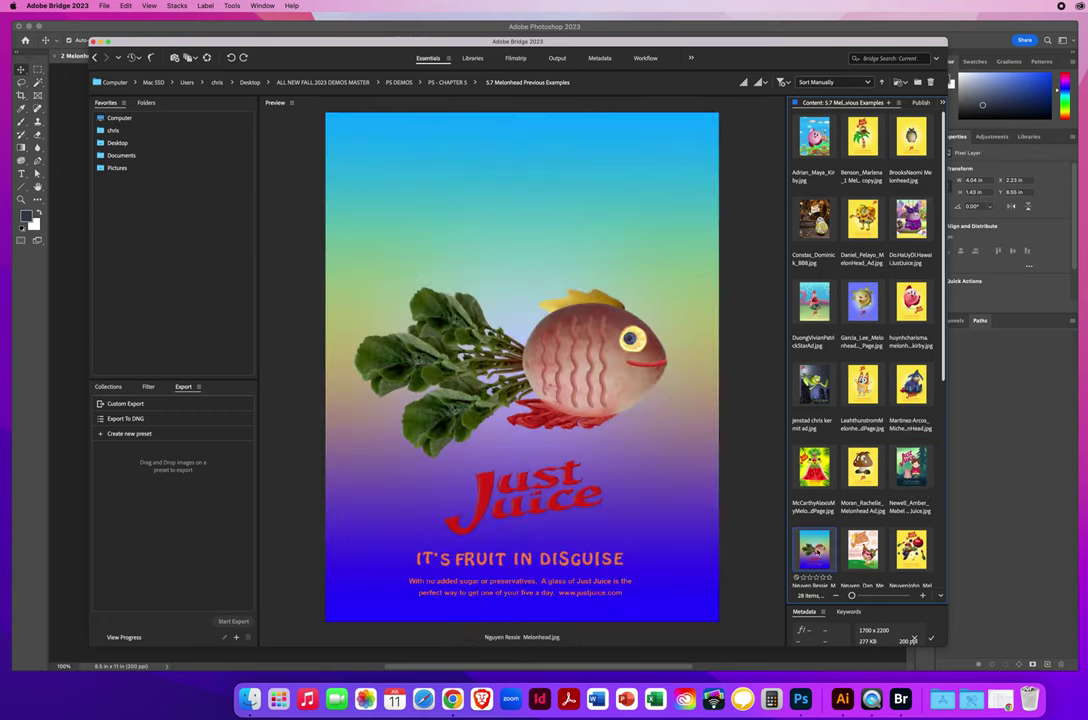
pyautogui.scroll(-2, 938, 291)
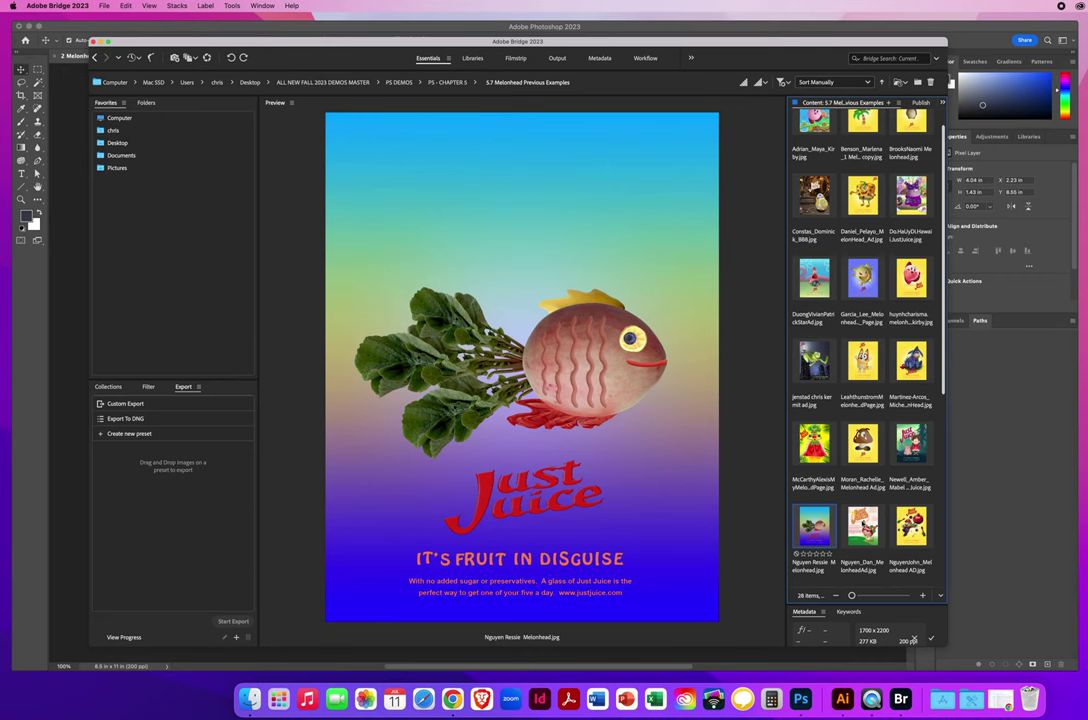
pyautogui.press('Right')
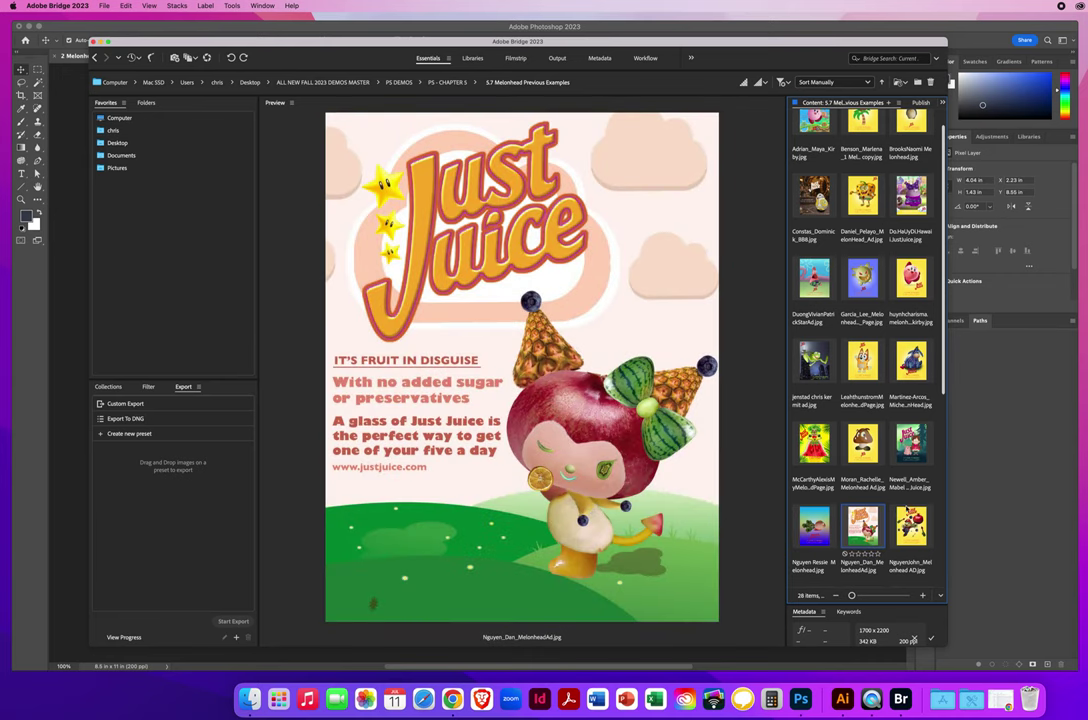
pyautogui.press('Right')
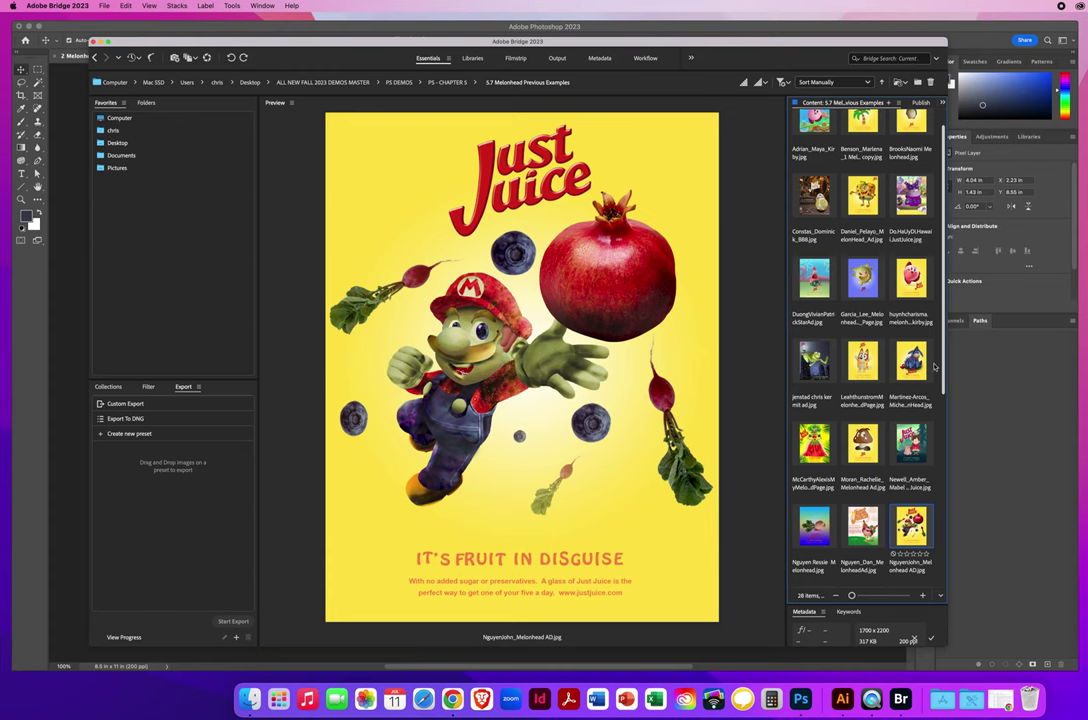
pyautogui.scroll(-5, 935, 367)
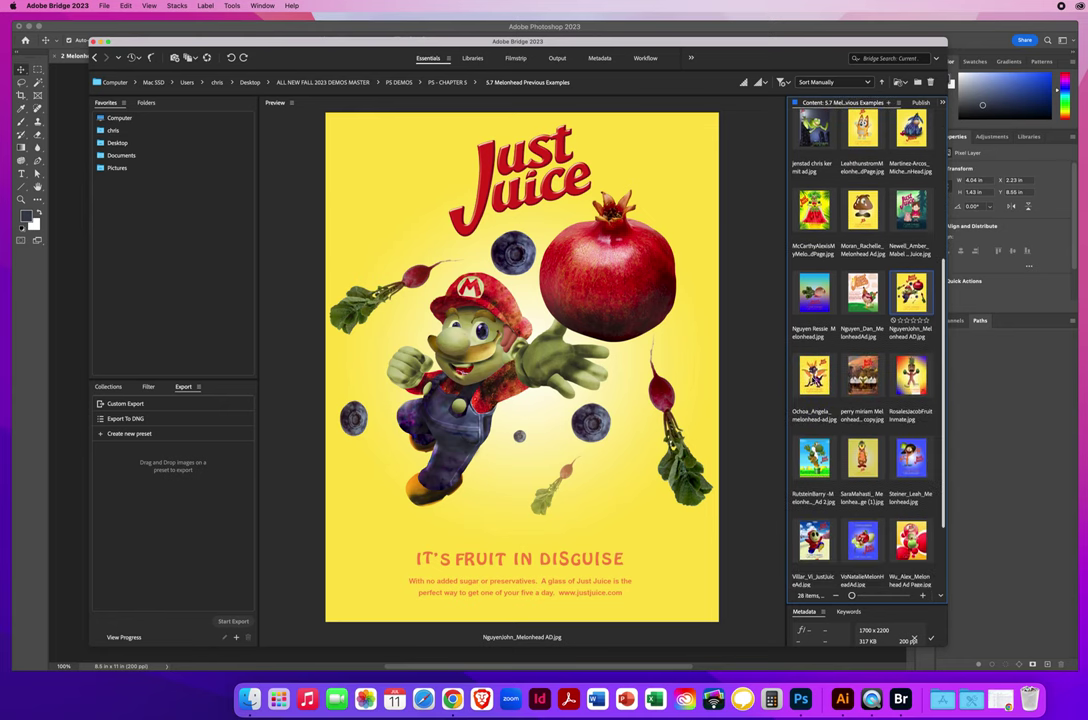
# - Preview the Spyro, swan lake, pineapple, Yoshi, carrot, Shy Guy and pomegranate ads through to the gorilla
pyautogui.click(814, 373)
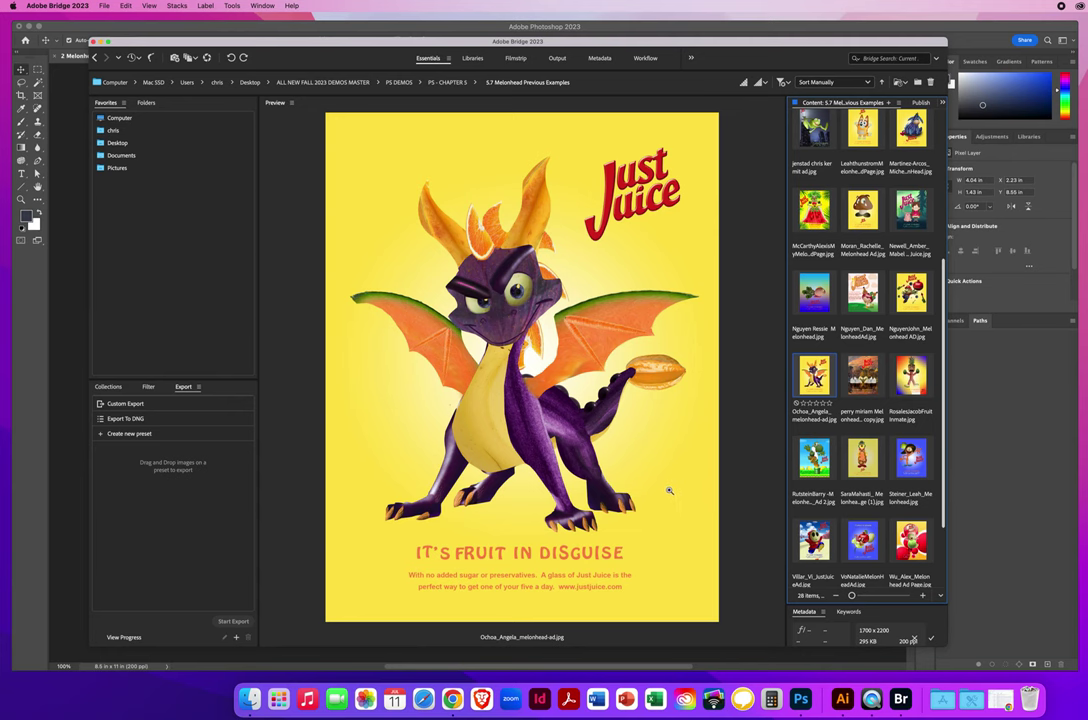
pyautogui.press('Right')
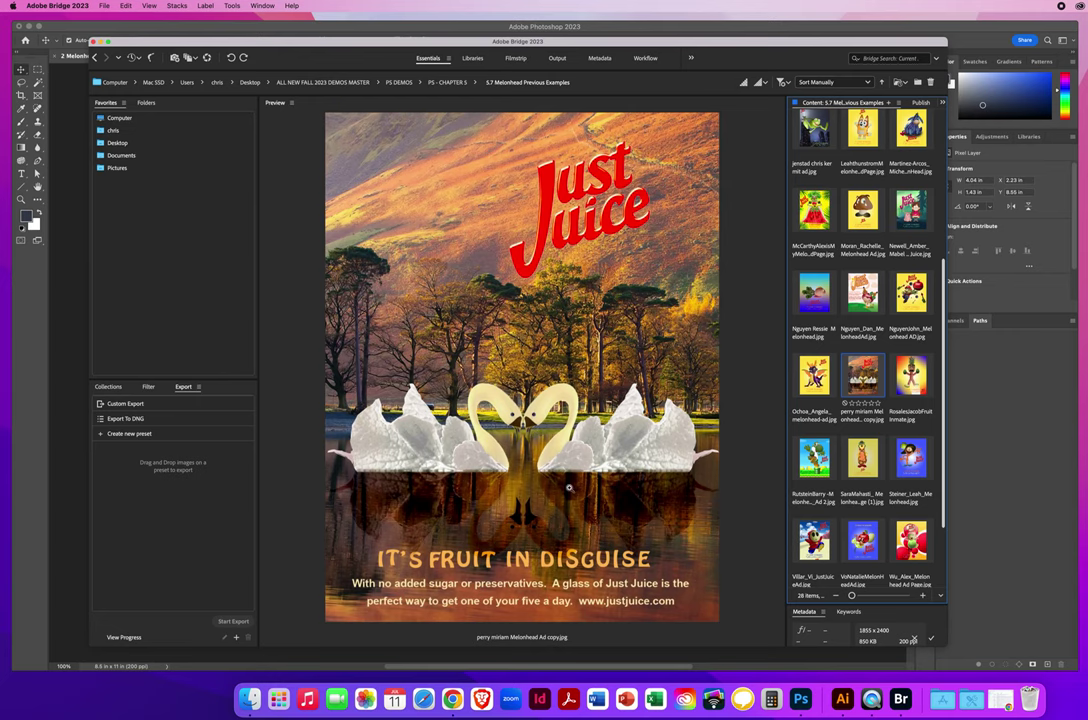
pyautogui.press('Right')
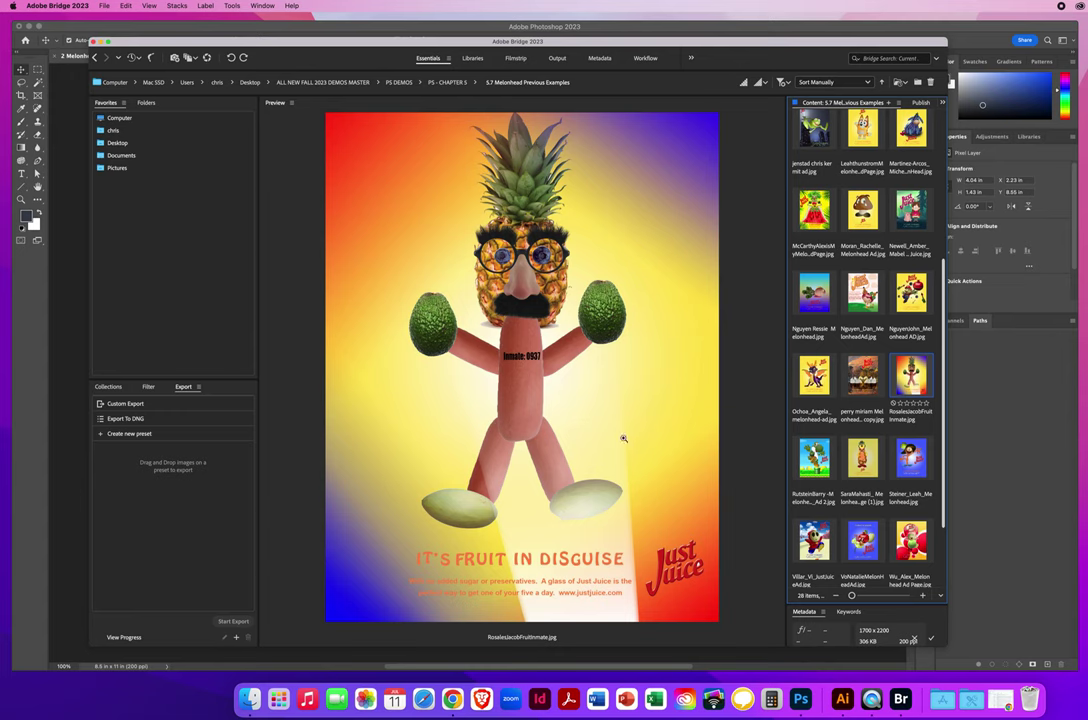
pyautogui.press('Right')
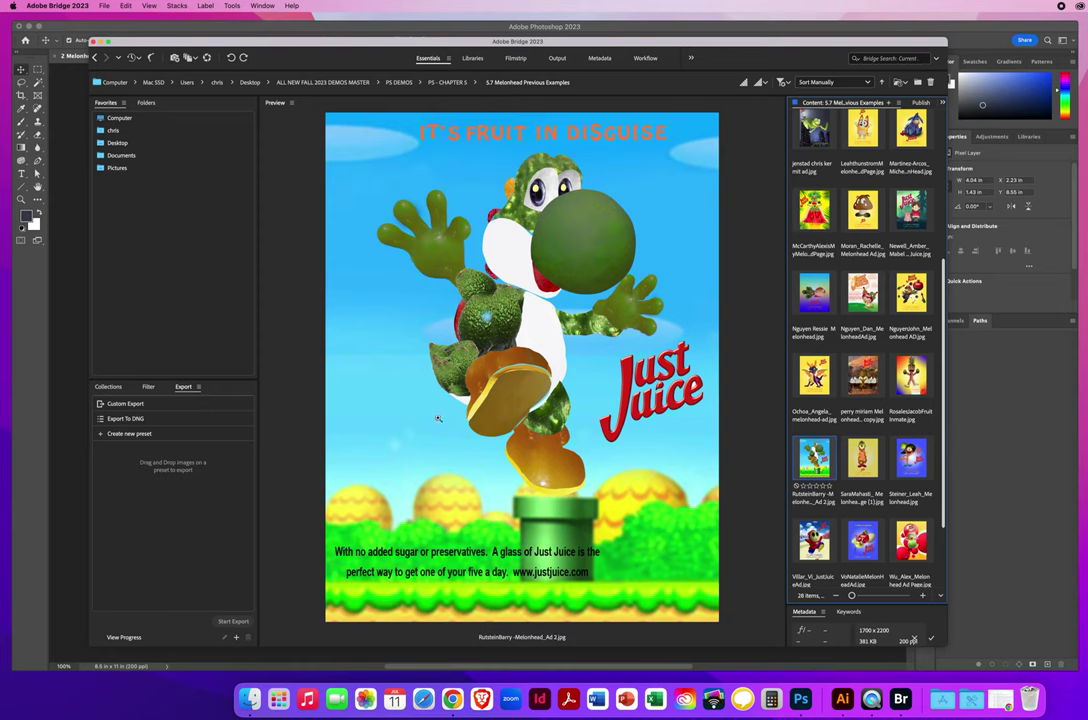
pyautogui.press('Right')
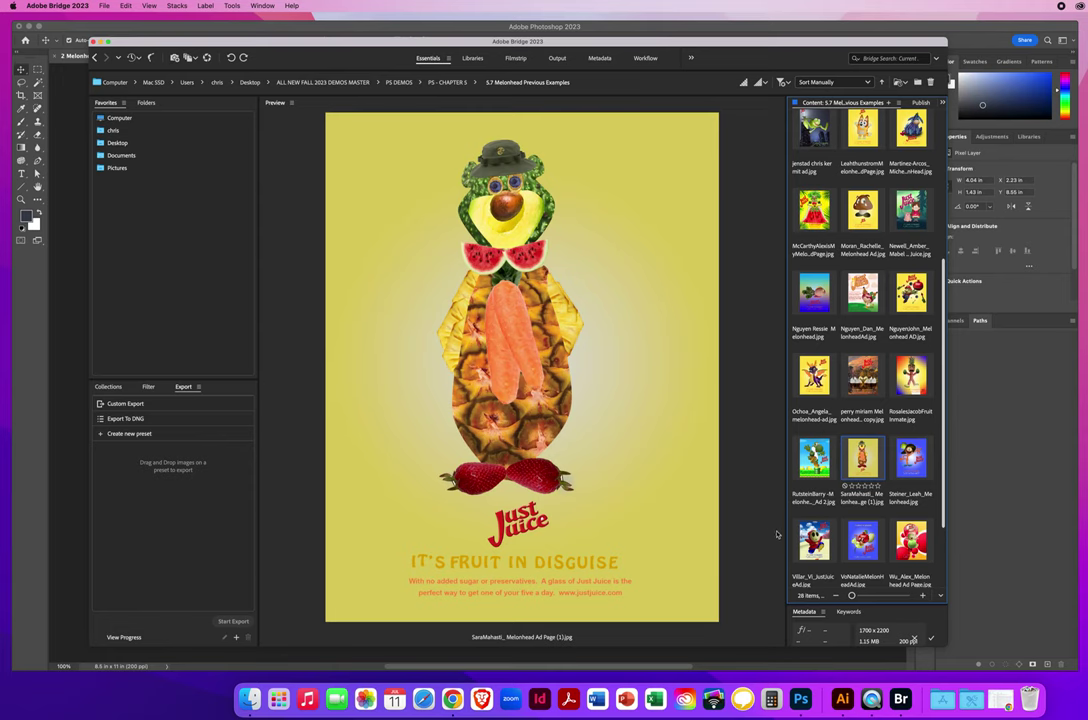
pyautogui.click(912, 460)
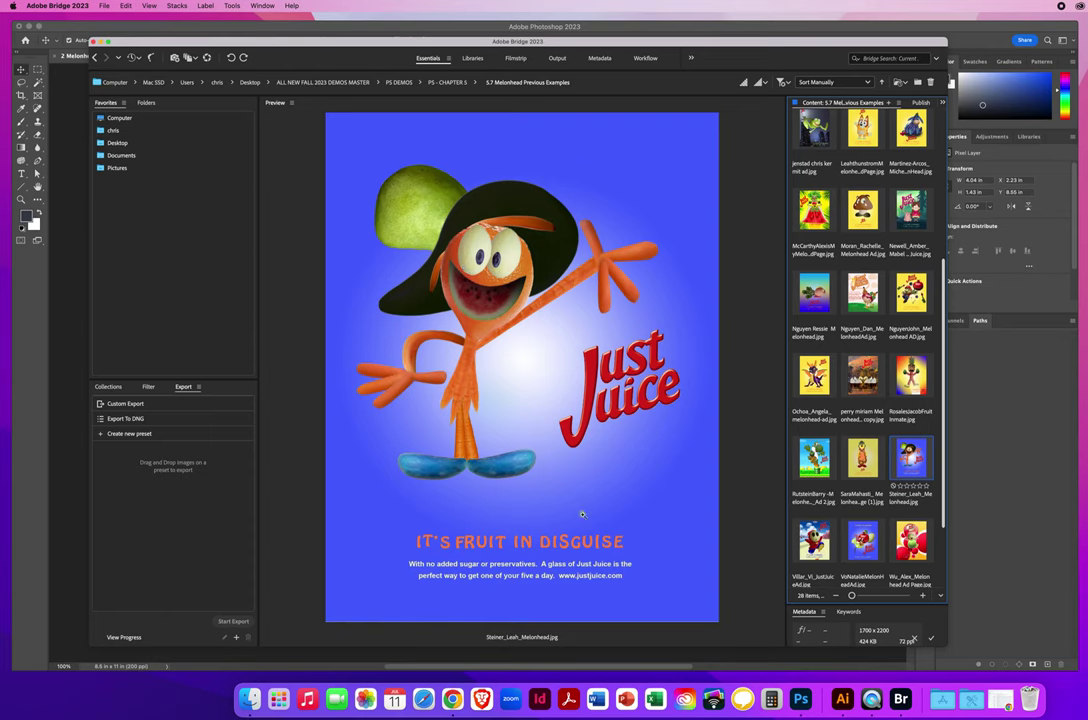
pyautogui.press('Right')
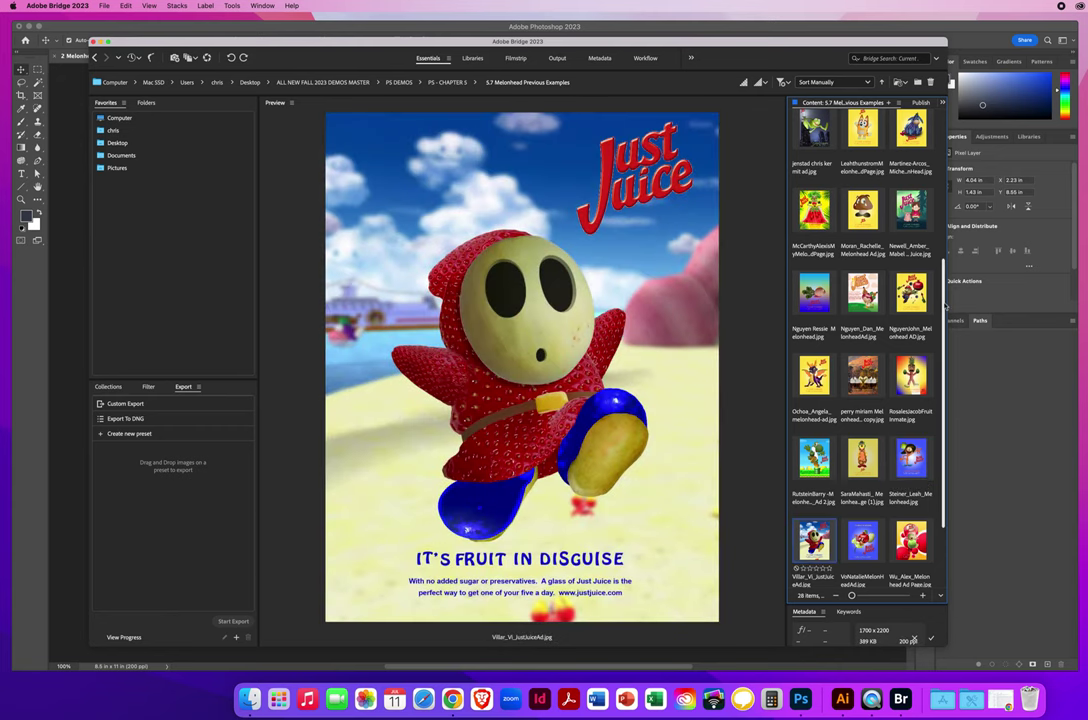
pyautogui.scroll(-3, 865, 420)
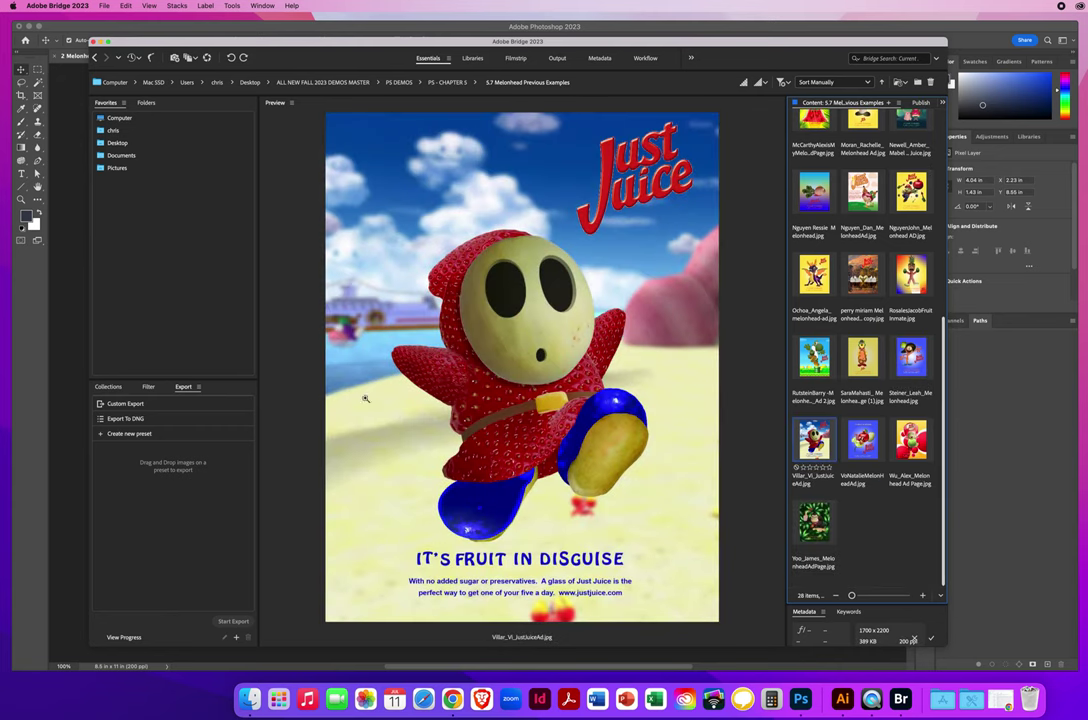
pyautogui.click(862, 440)
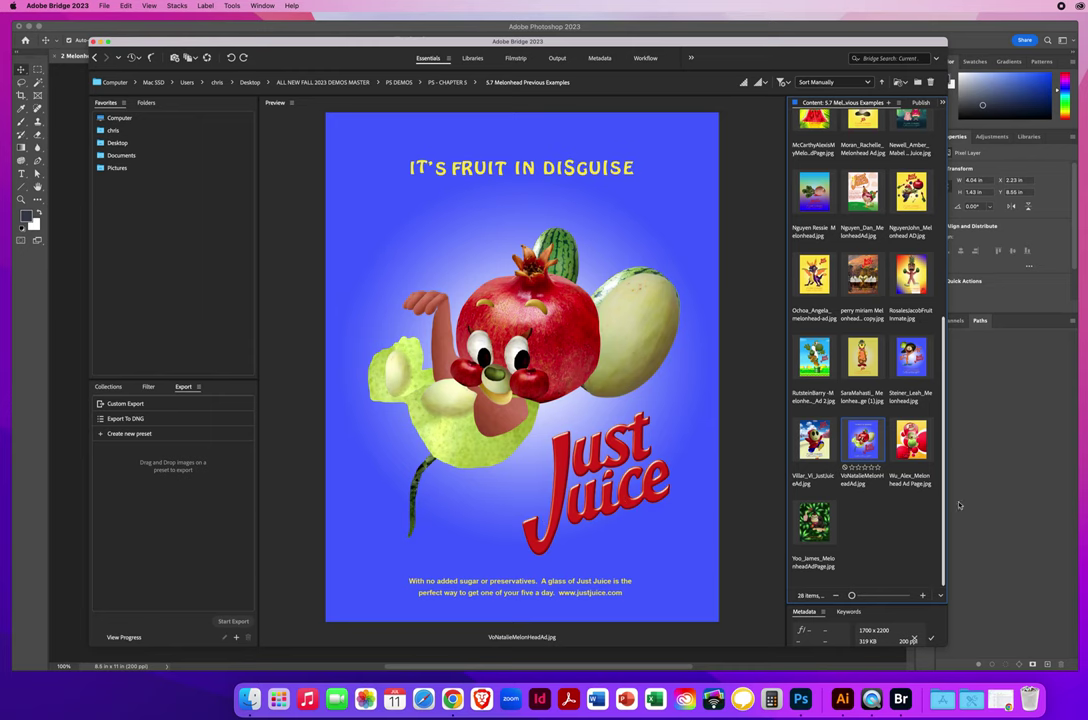
pyautogui.press('Right')
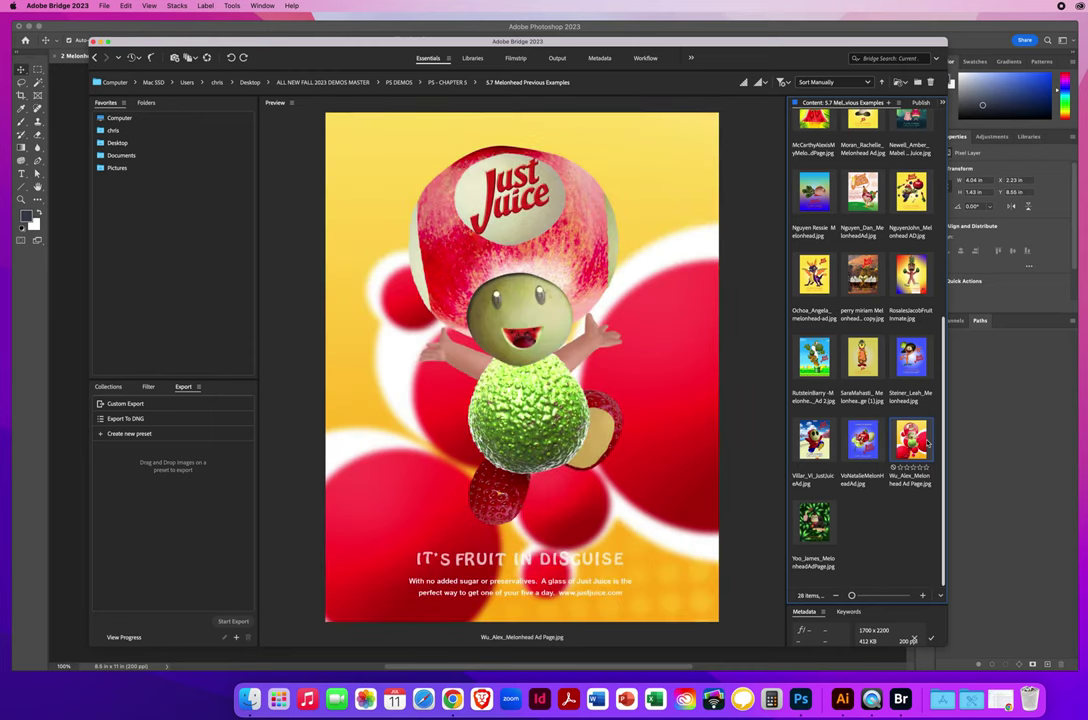
pyautogui.press('Right')
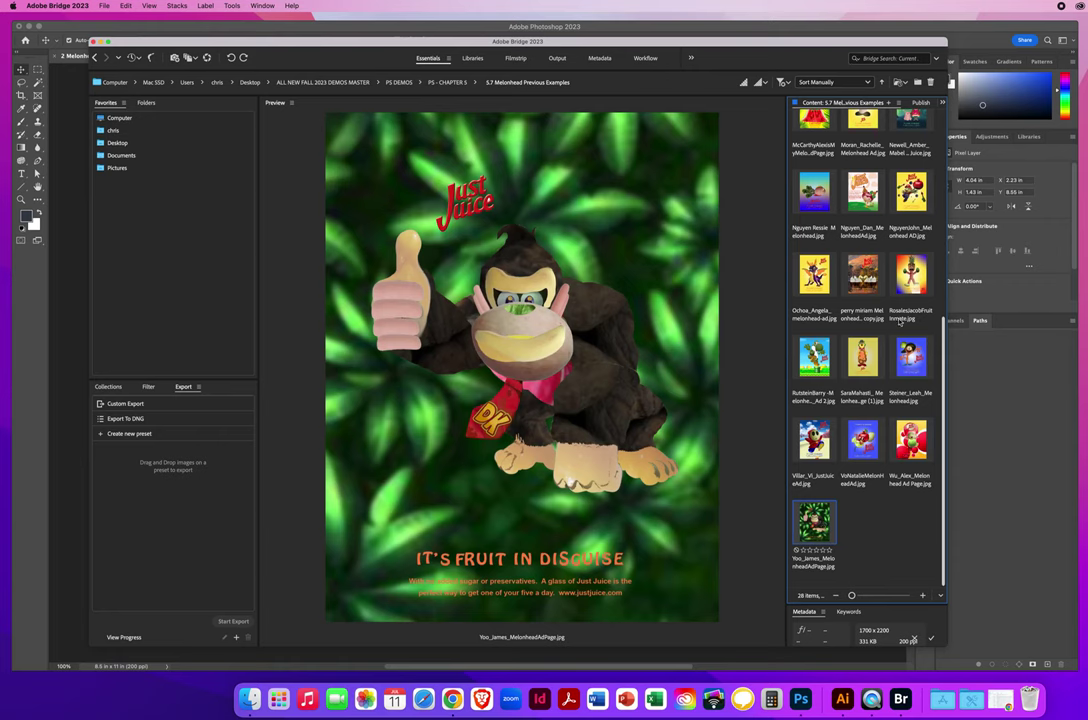
# - Scroll back to the top of the examples and preview the first Kirby landscape ad
pyautogui.moveTo(943, 358); pyautogui.dragTo(943, 155)
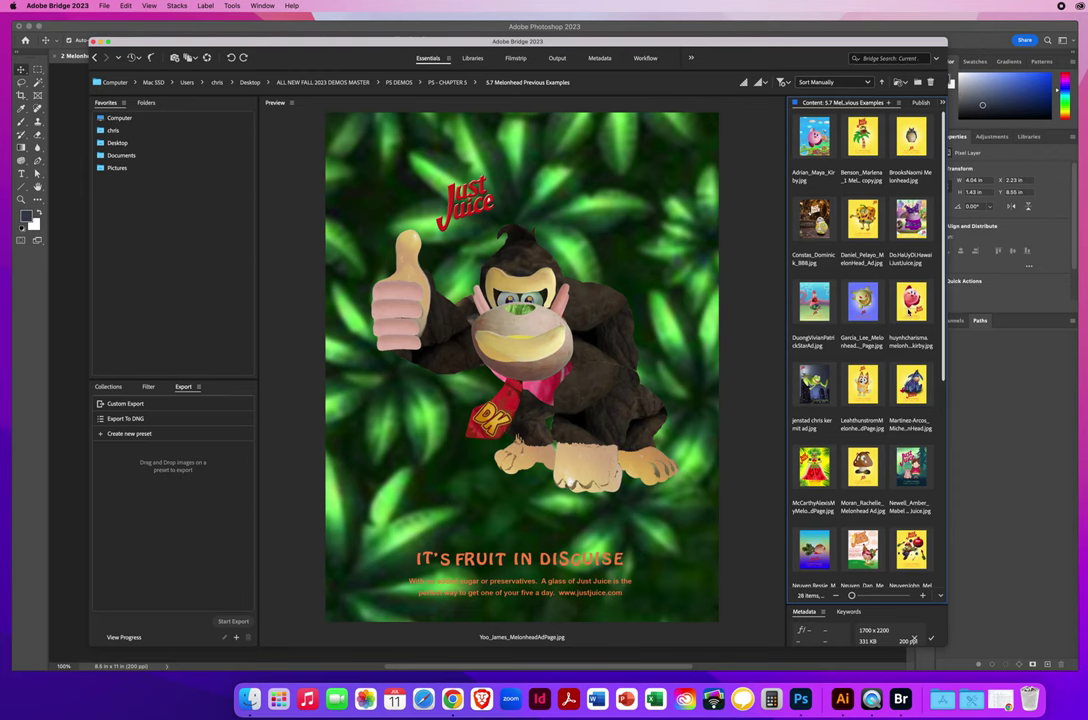
pyautogui.click(907, 314)
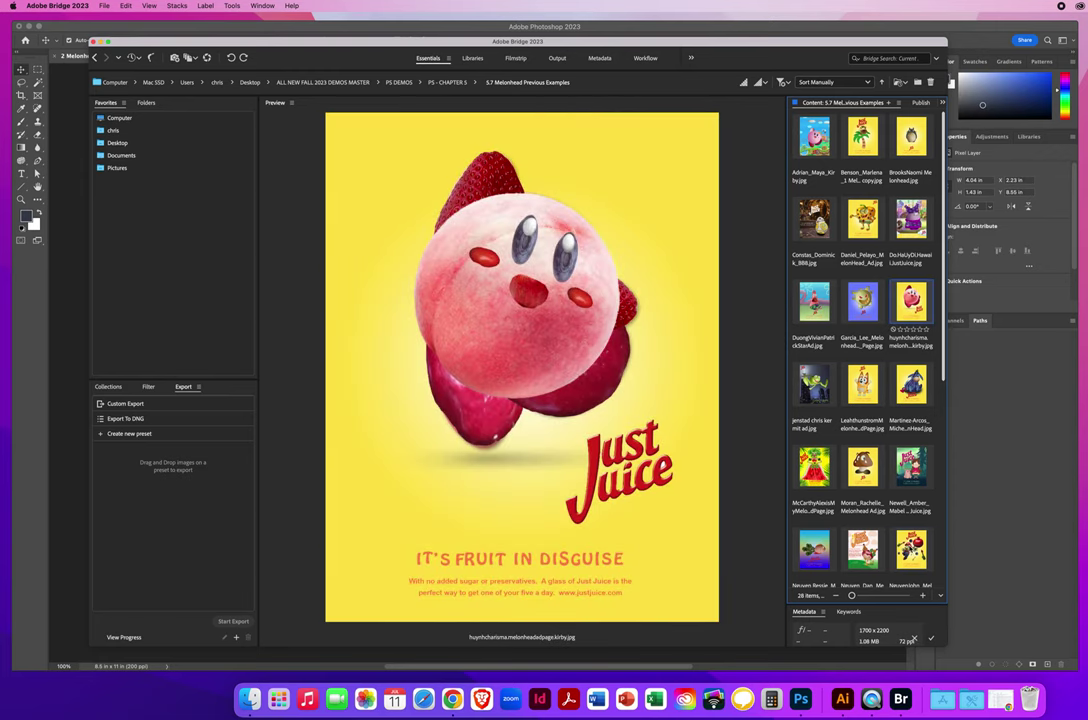
pyautogui.click(911, 548)
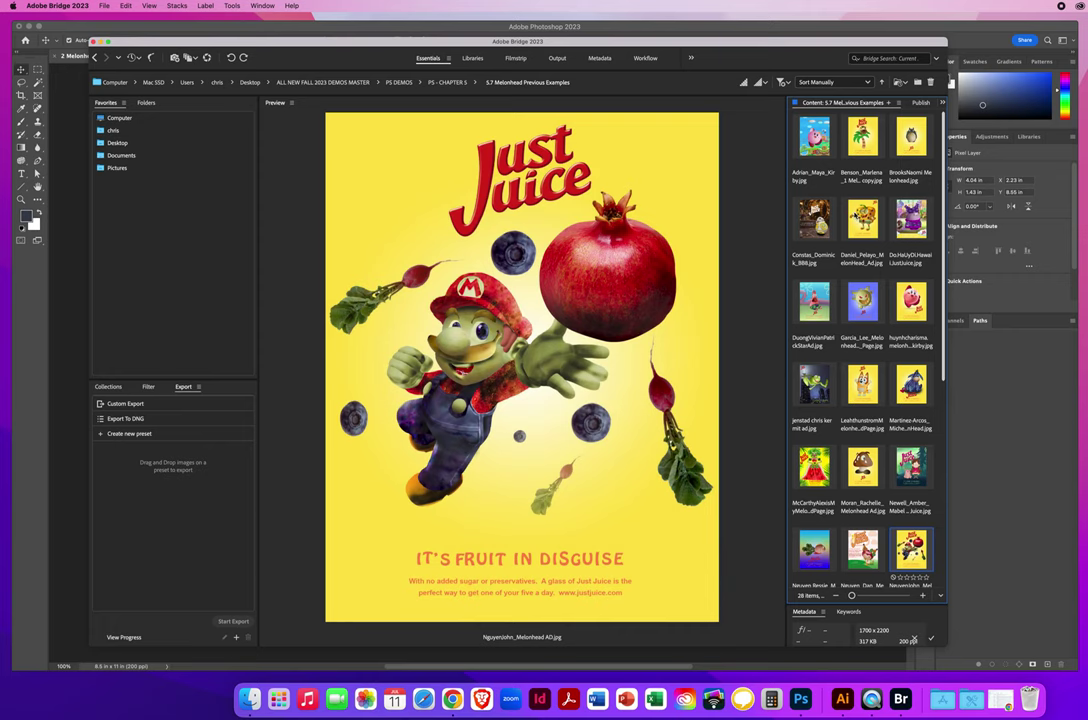
pyautogui.click(814, 137)
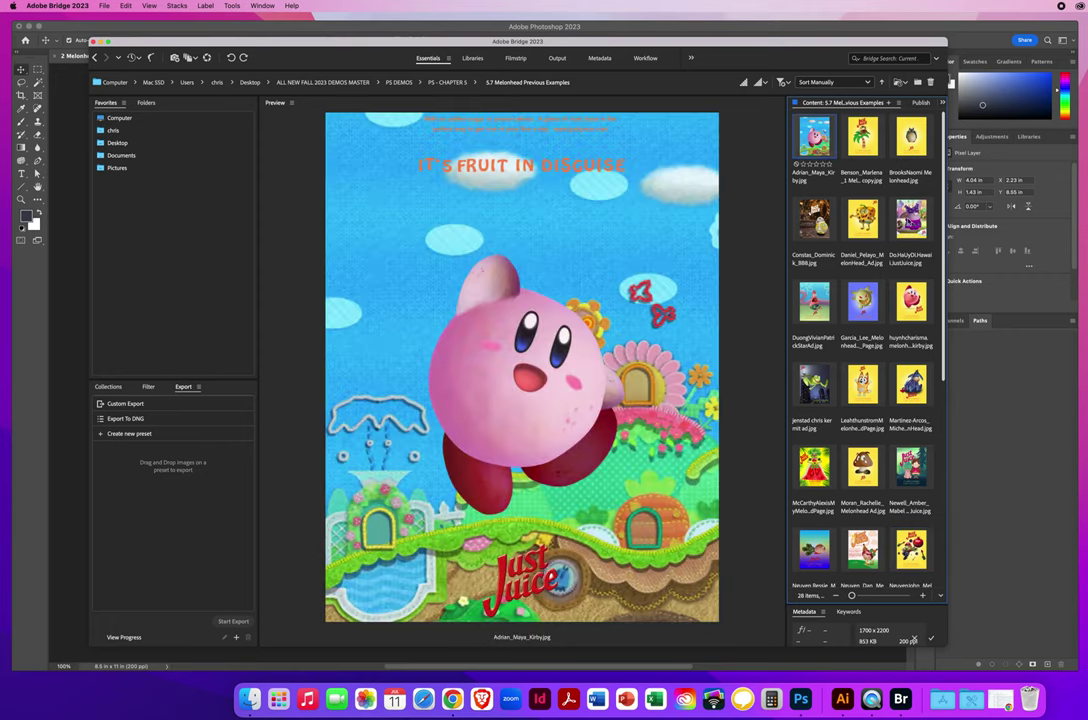
pyautogui.click(911, 217)
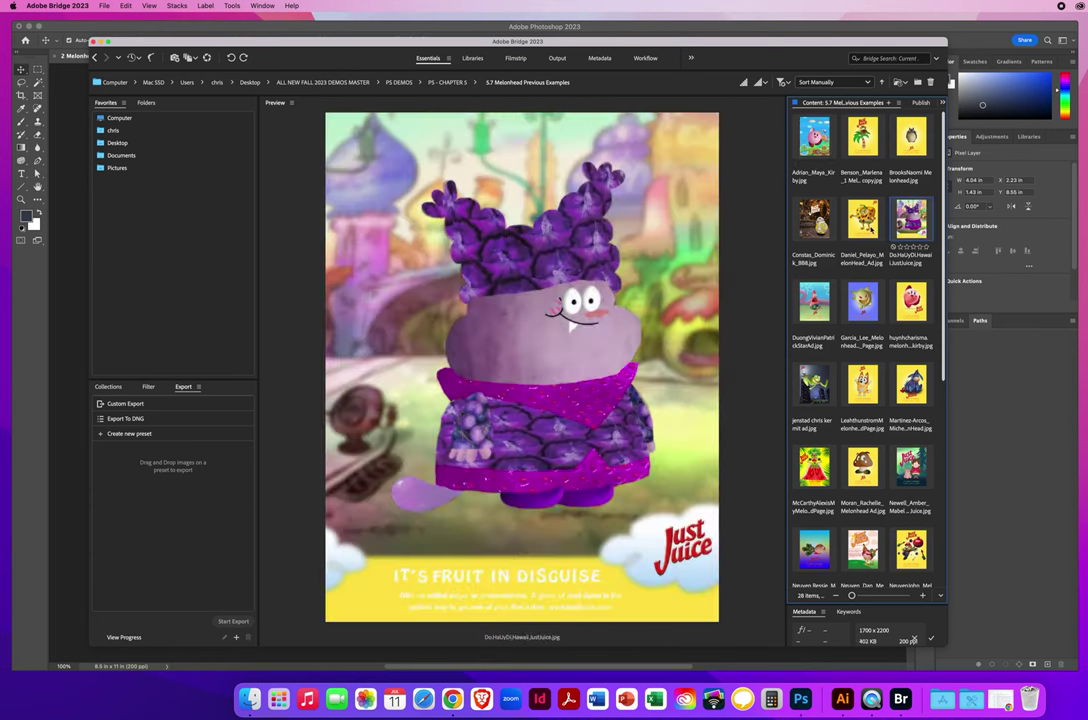
# - Navigate from PS - CHAPTER 5 through 5.6 Melonhead Ad into the 3 Fruits and Veggies folder
pyautogui.click(443, 84)
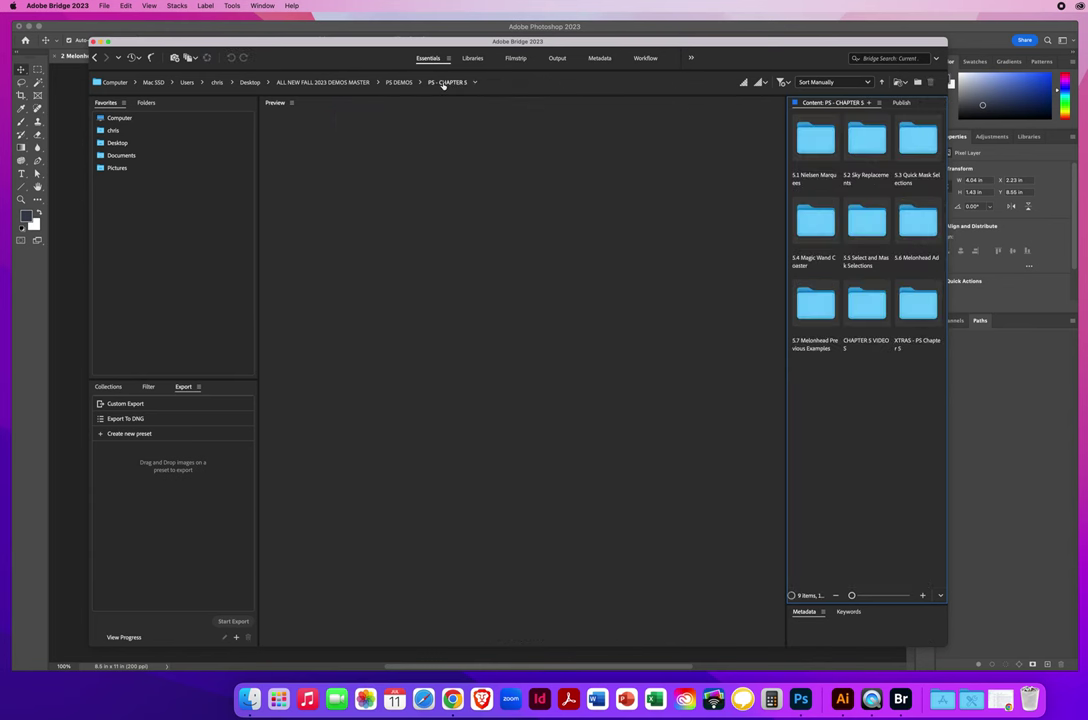
pyautogui.click(914, 228)
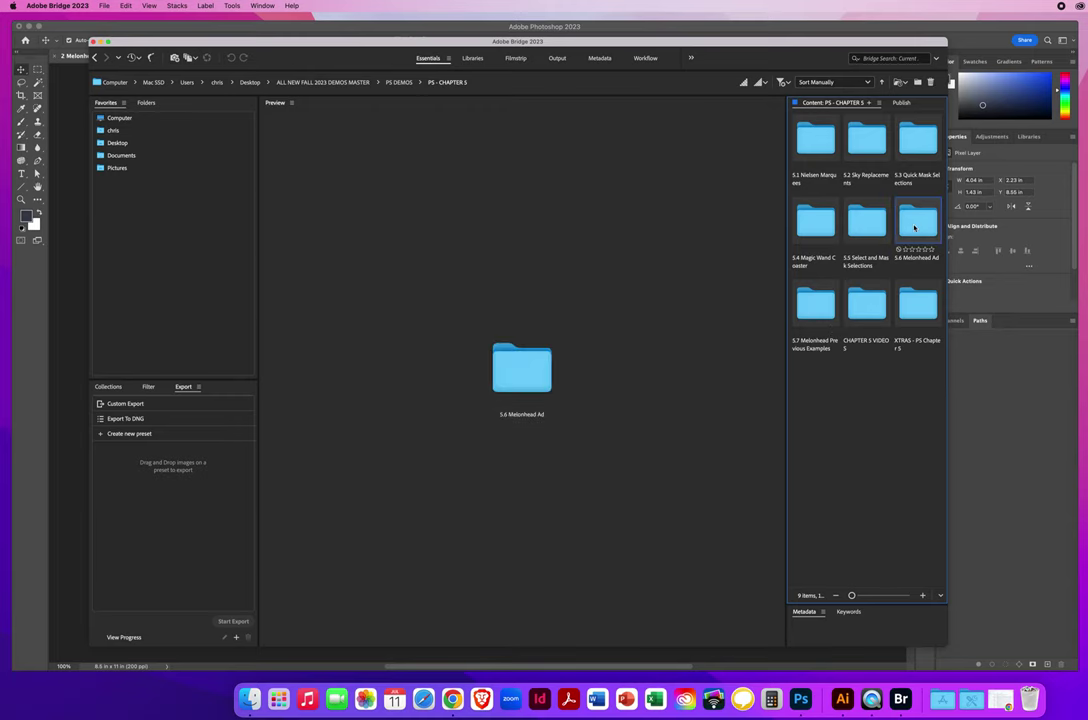
pyautogui.doubleClick(914, 228)
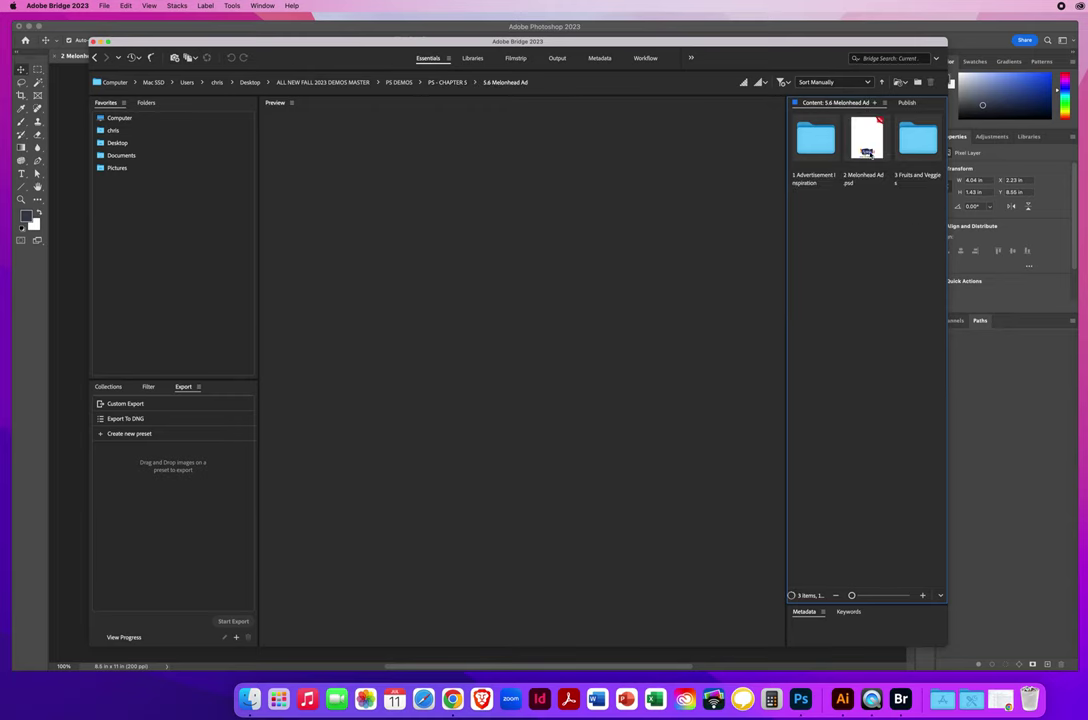
pyautogui.click(868, 150)
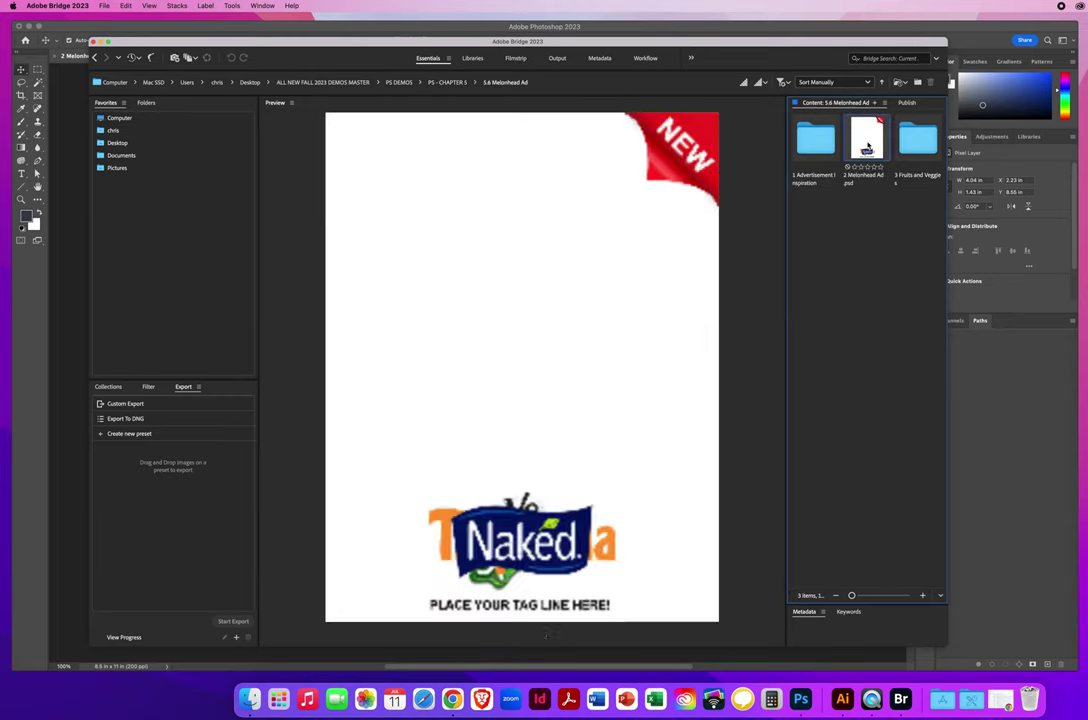
pyautogui.doubleClick(918, 145)
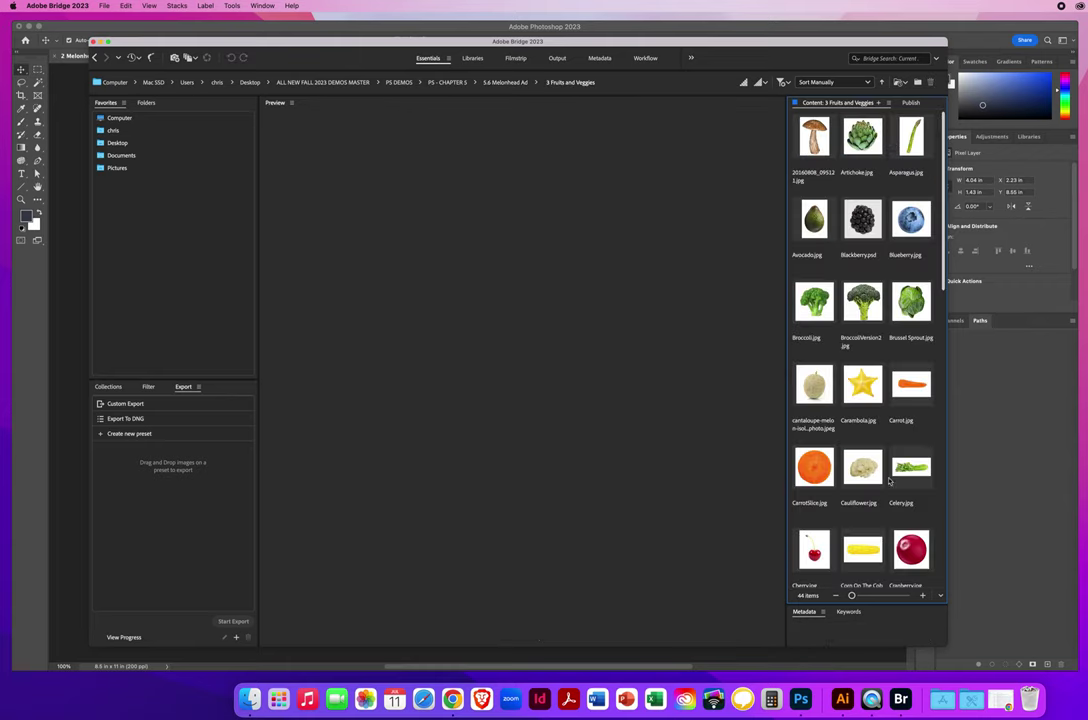
# - Scroll through the produce images and preview the salak photo, then step back to the potato
pyautogui.scroll(-5, 931, 315)
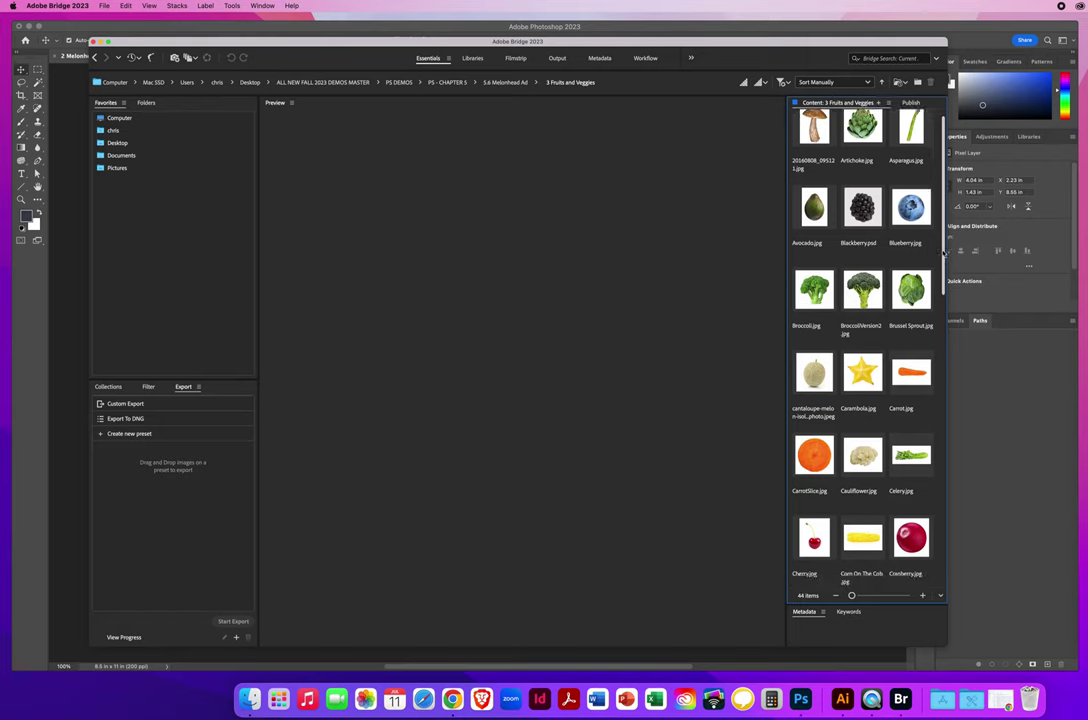
pyautogui.scroll(-5, 931, 315)
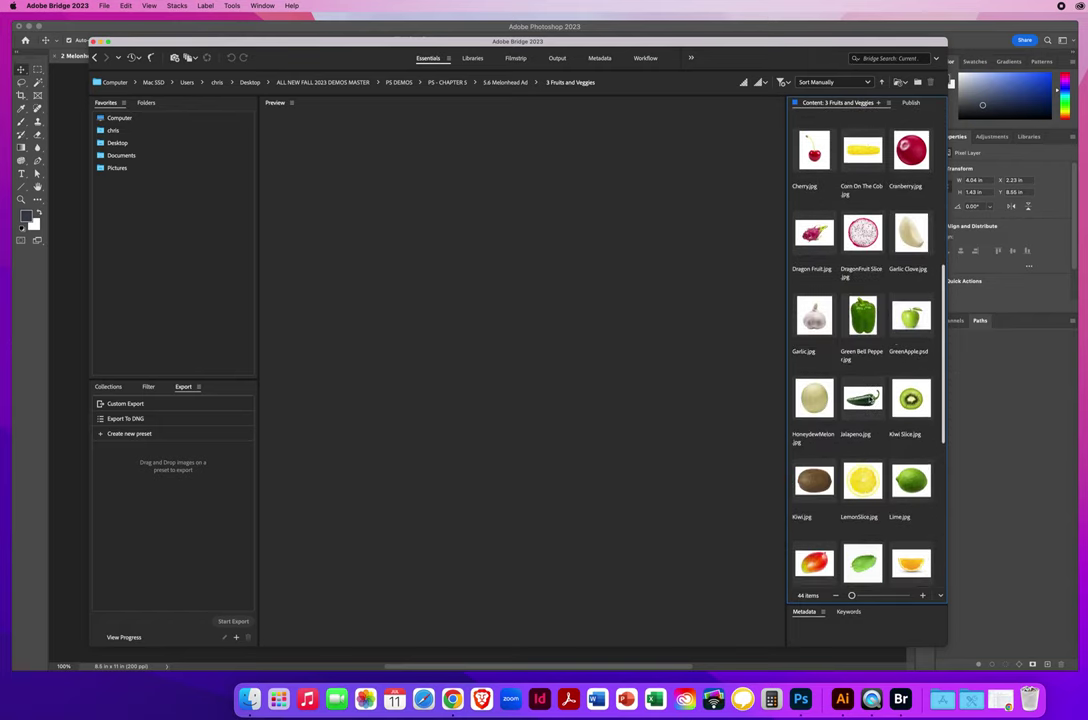
pyautogui.scroll(-5, 947, 421)
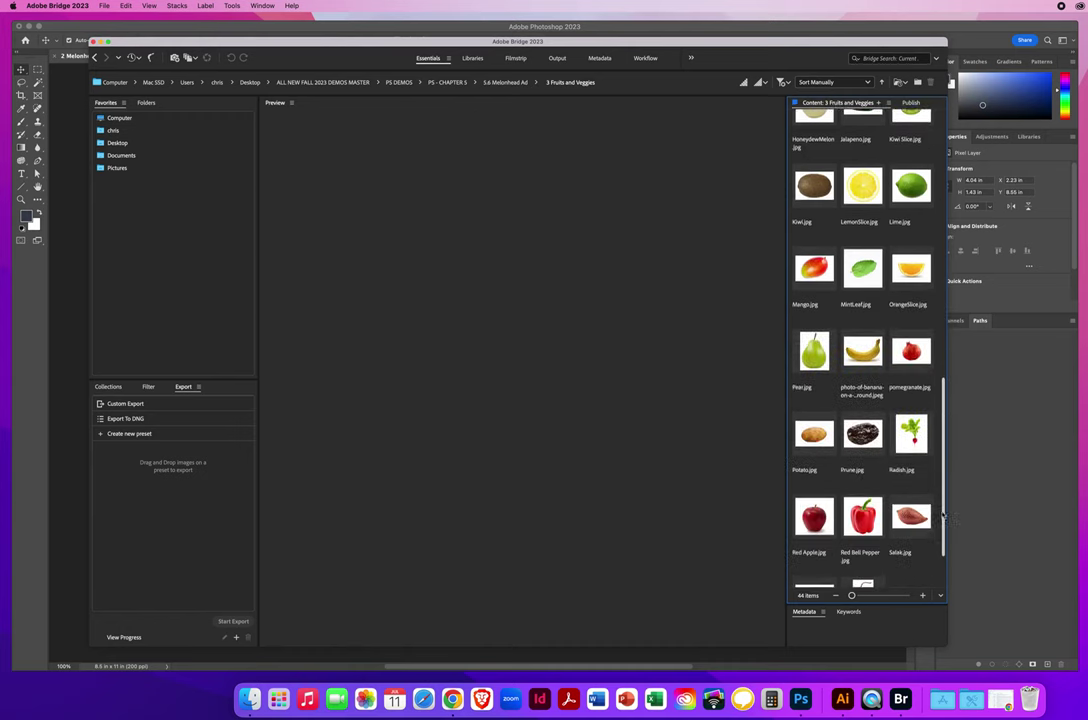
pyautogui.scroll(4, 947, 421)
pyautogui.scroll(4, 947, 421)
pyautogui.scroll(-10, 947, 421)
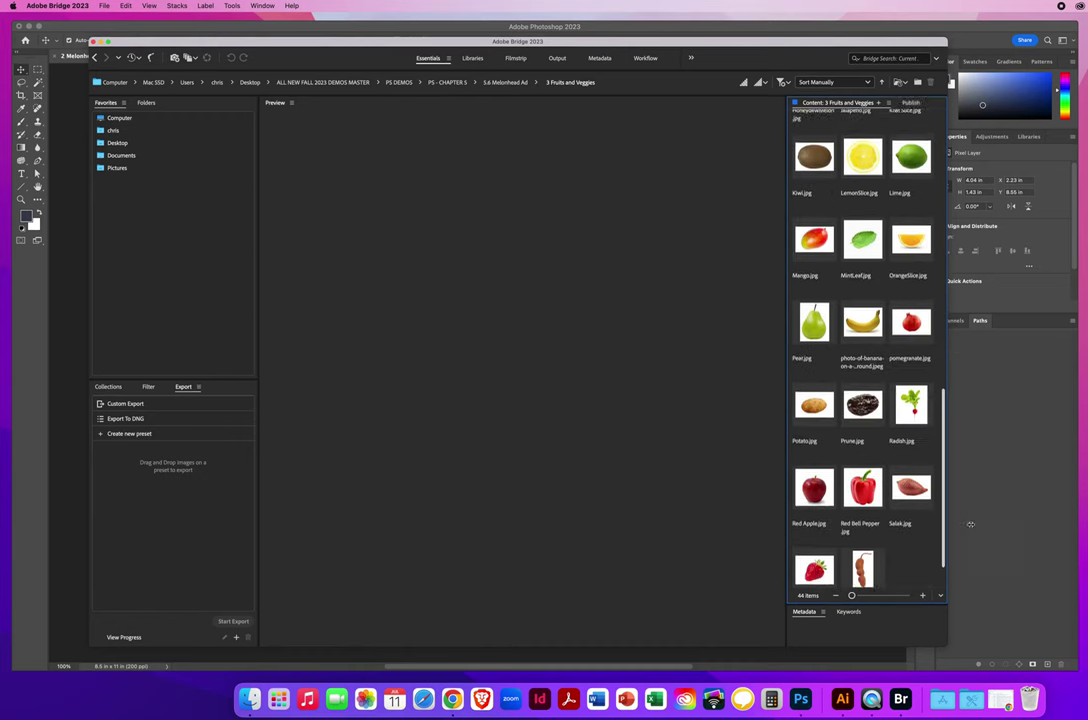
pyautogui.click(915, 445)
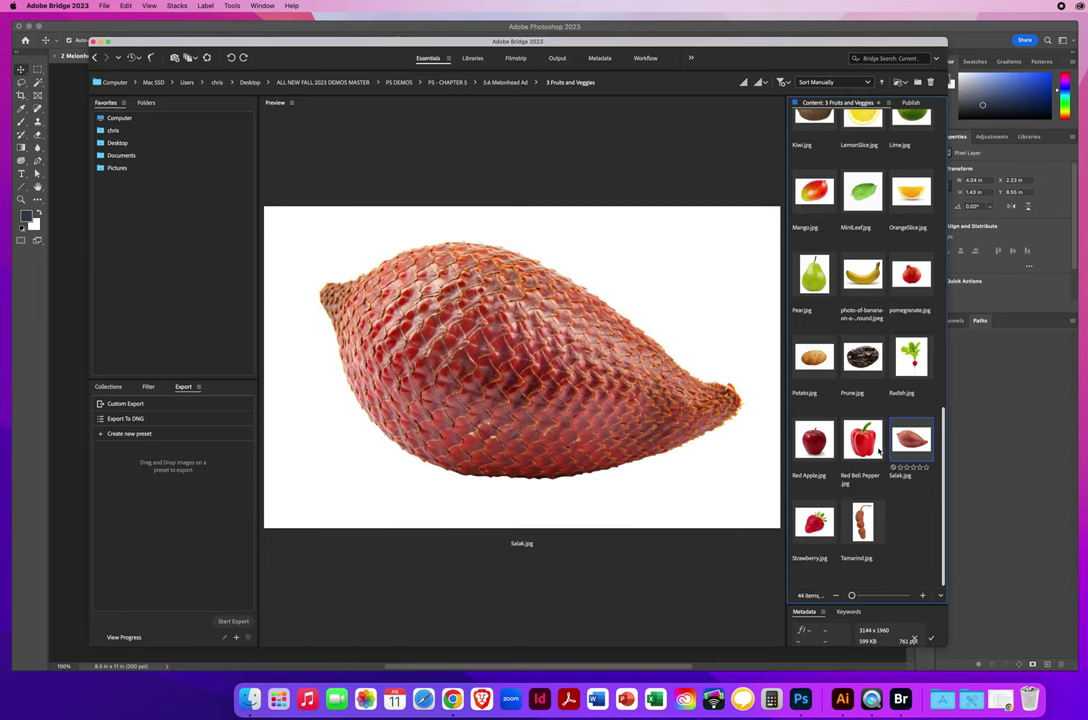
pyautogui.press('Left')
pyautogui.press('Up')
pyautogui.press('Left')
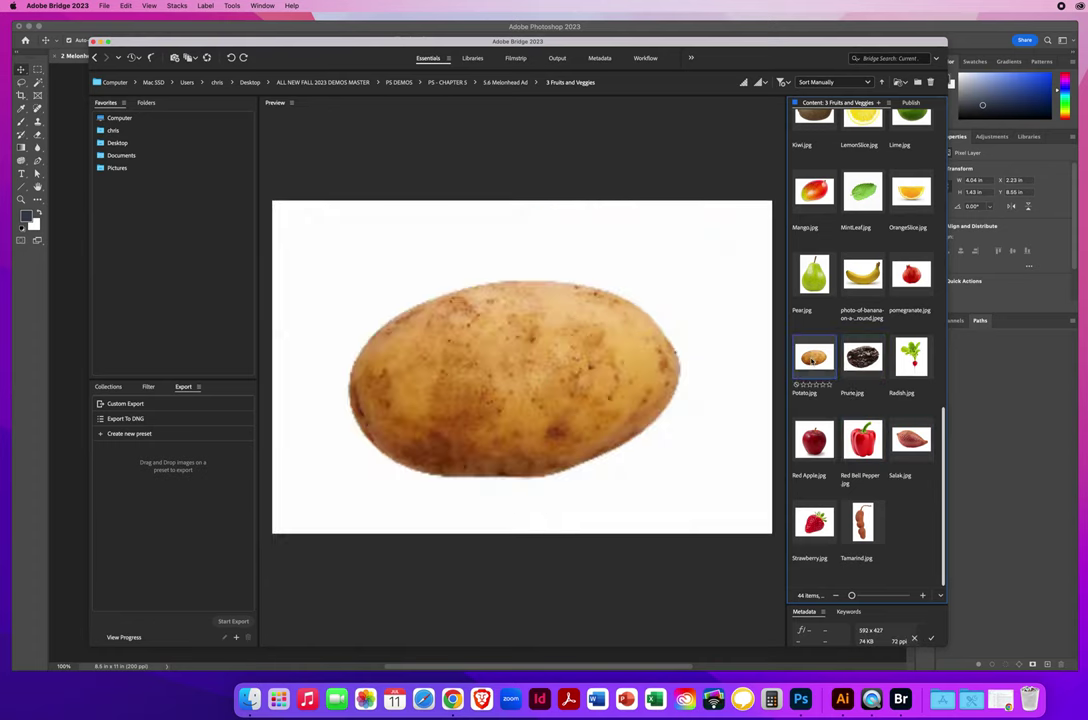
# - Preview the banana, pear, mango, mint leaf and orange slice photos, then return to Photoshop's ad
pyautogui.click(862, 273)
pyautogui.click(806, 283)
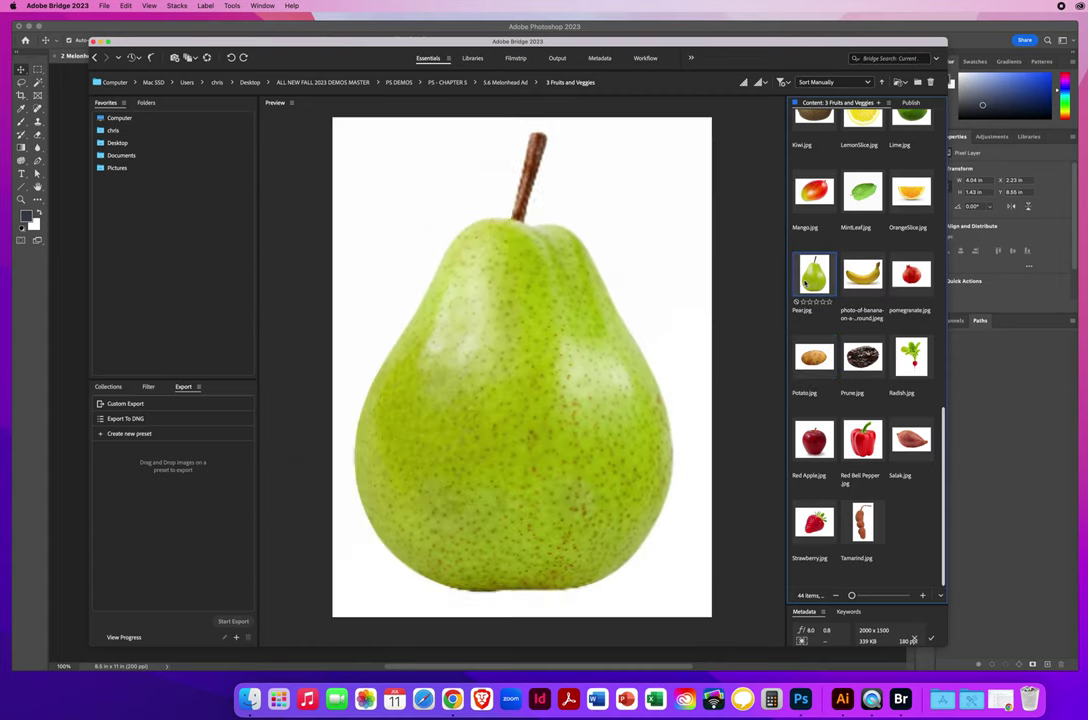
pyautogui.press('Up')
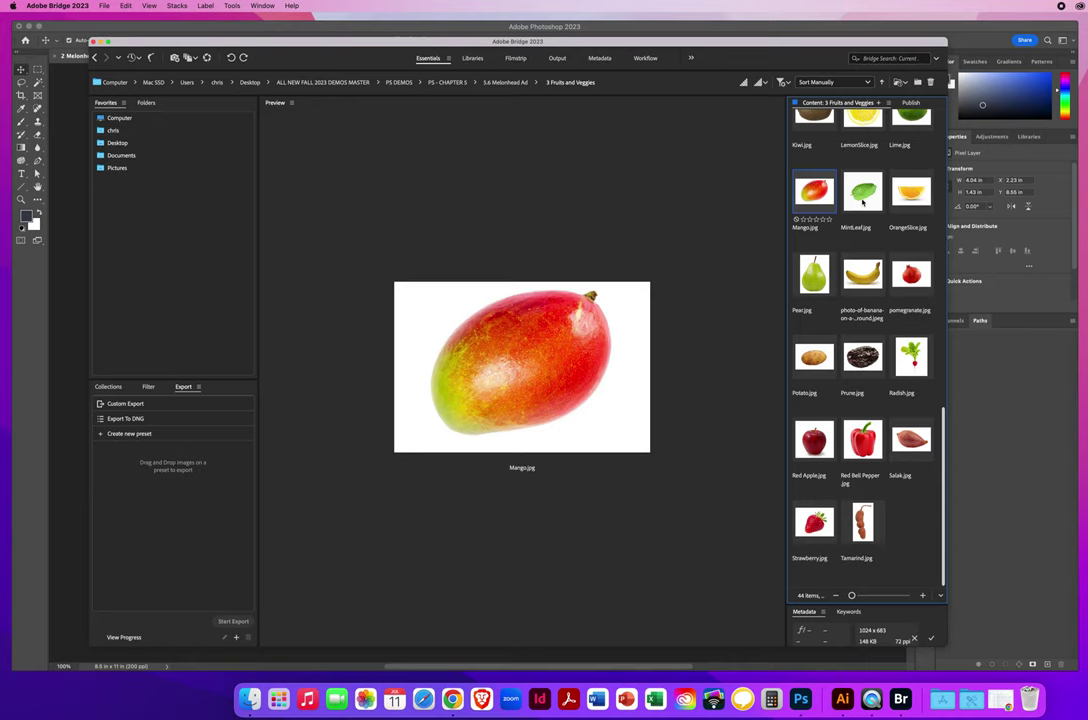
pyautogui.click(866, 190)
pyautogui.click(910, 193)
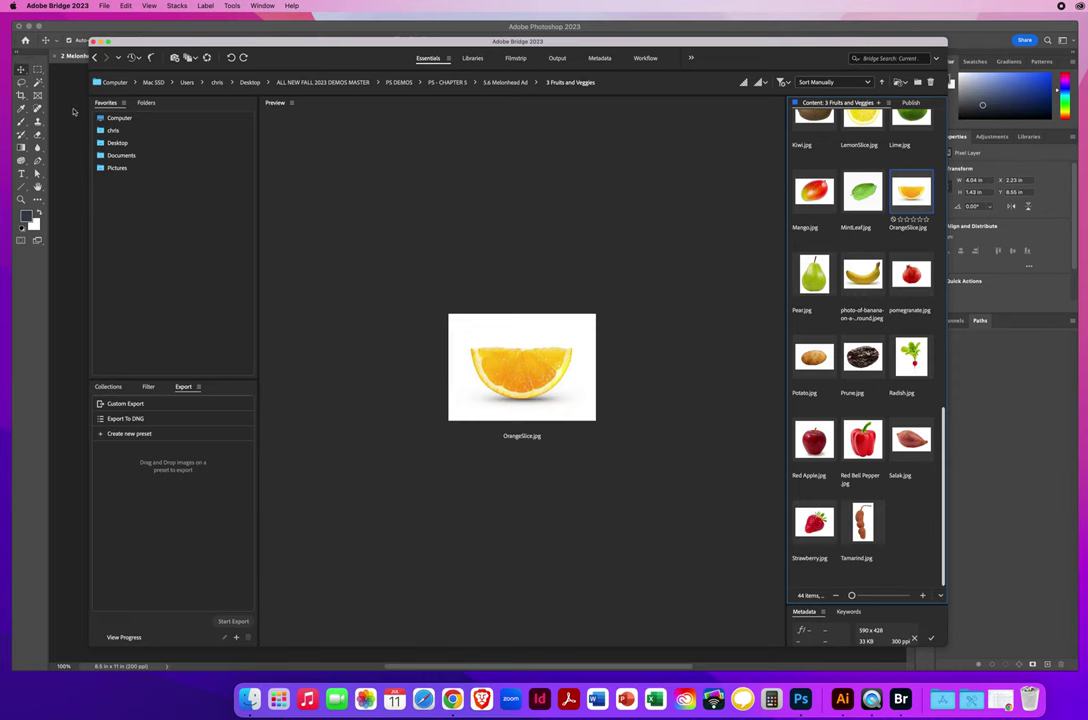
pyautogui.click(71, 108)
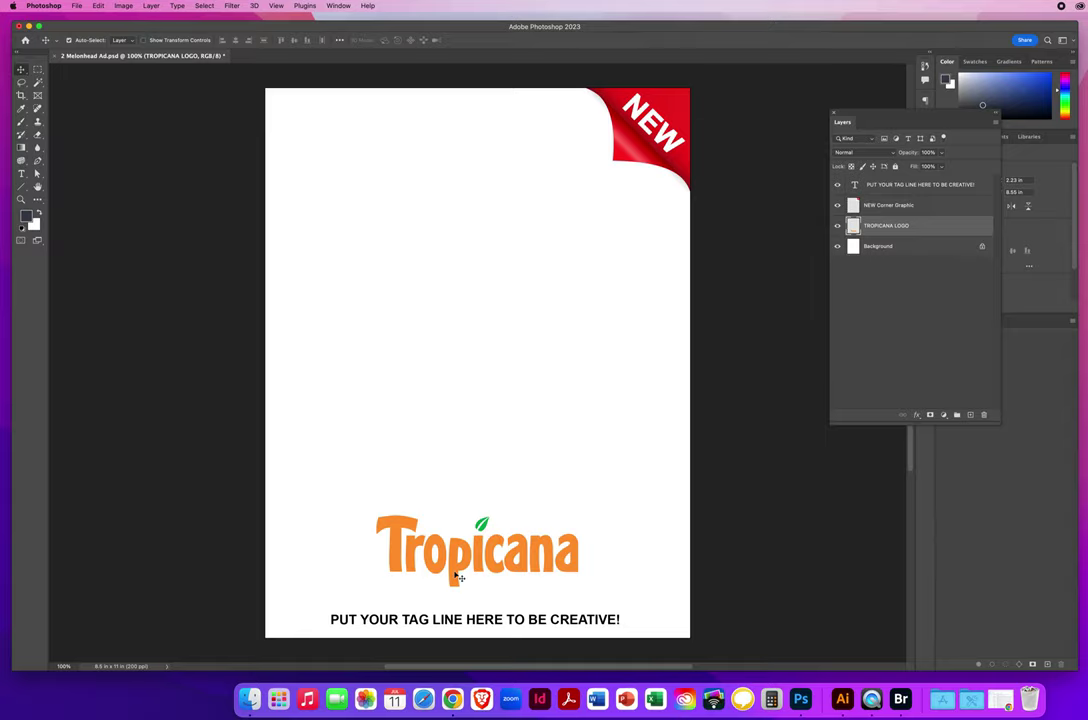
# - Replace the Gmail window with a new Chrome window and search Google Images for 'yoshi'
pyautogui.click(452, 698)
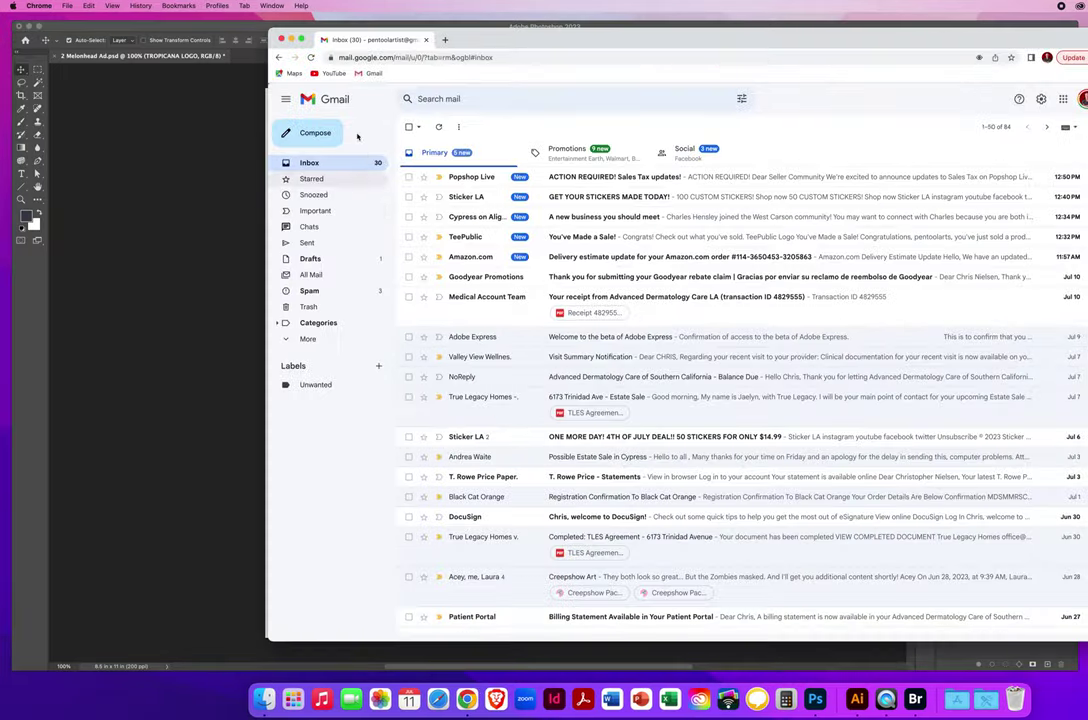
pyautogui.press('super+w')
pyautogui.click(67, 5)
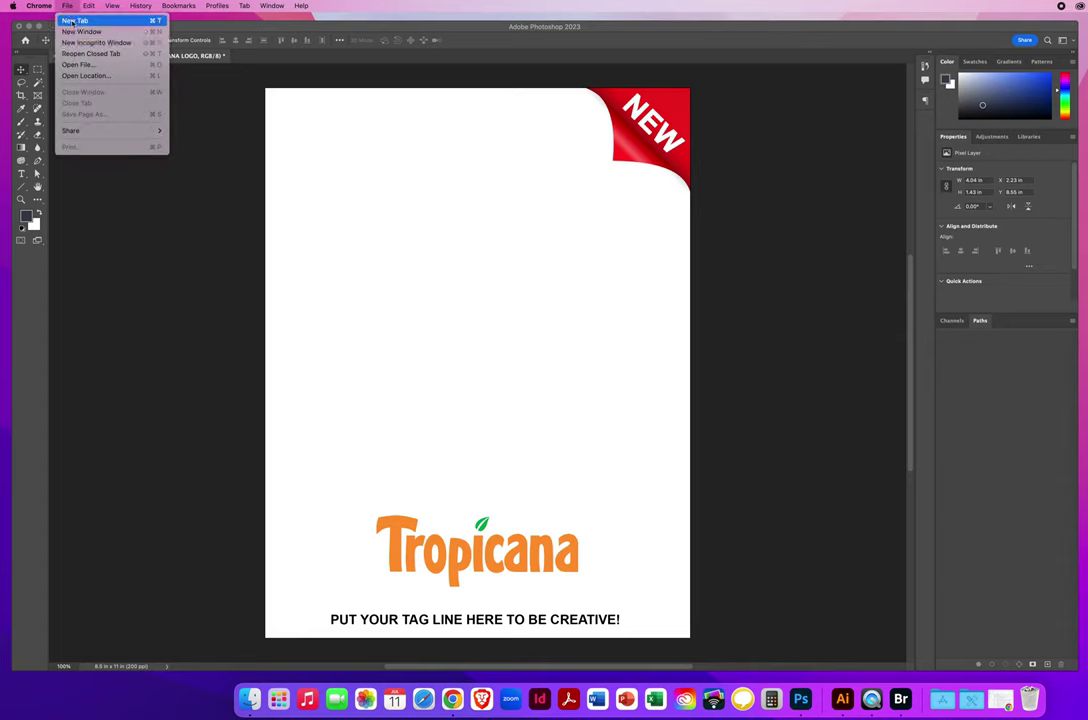
pyautogui.click(75, 32)
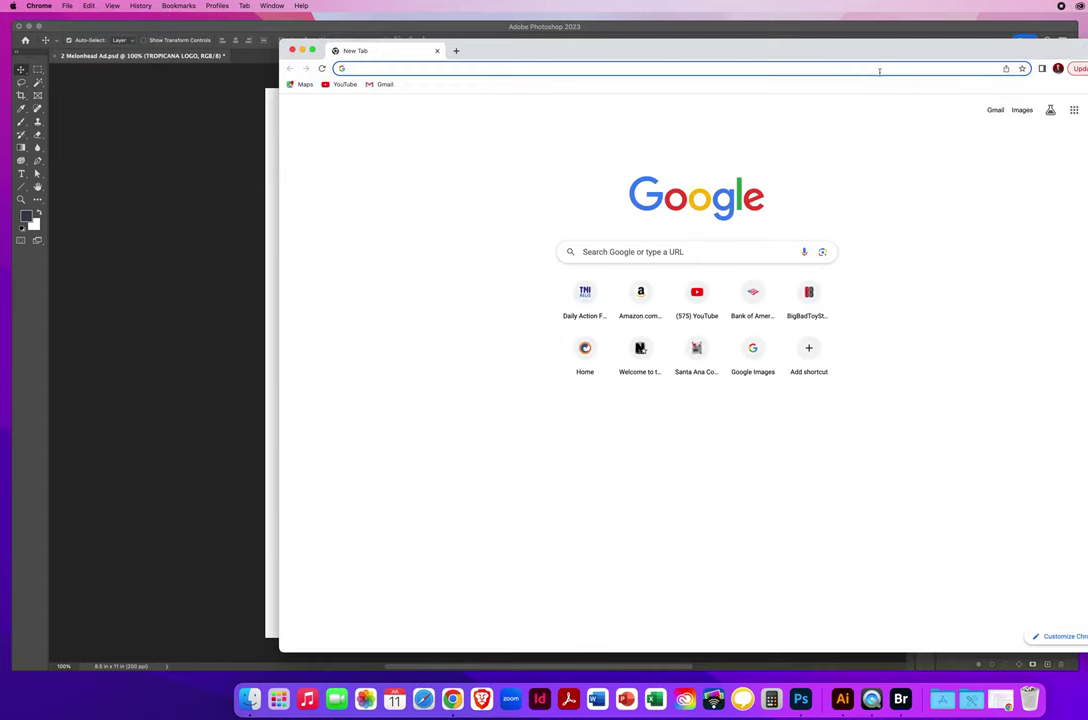
pyautogui.moveTo(886, 45); pyautogui.dragTo(716, 41)
pyautogui.click(852, 104)
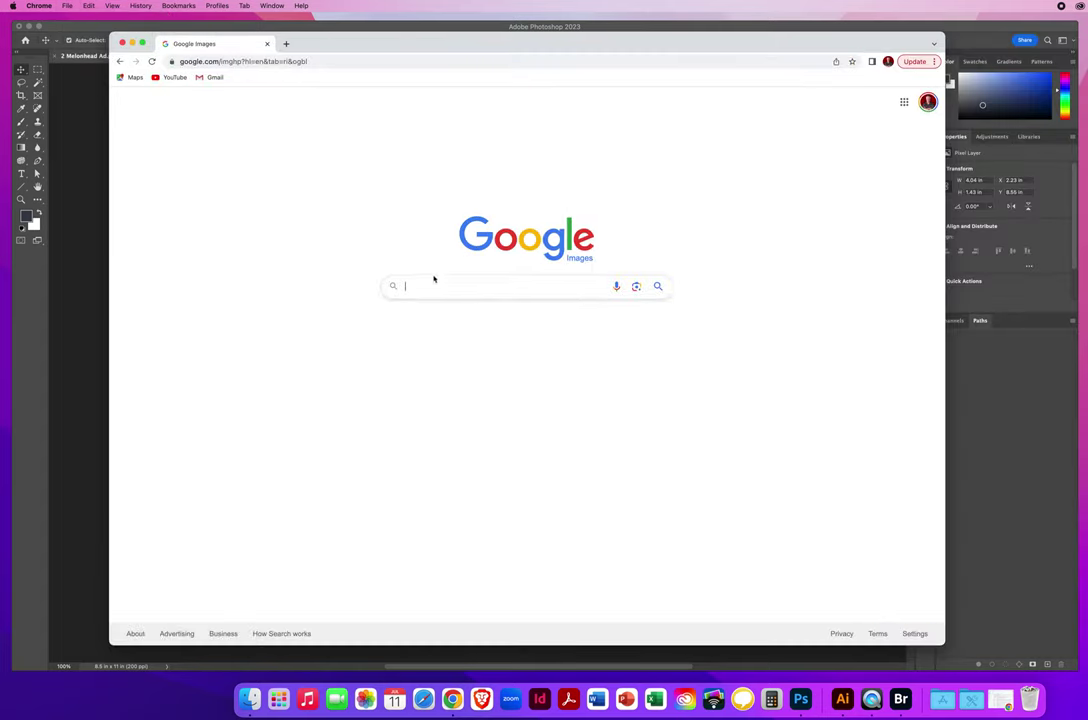
pyautogui.write('yoshi')
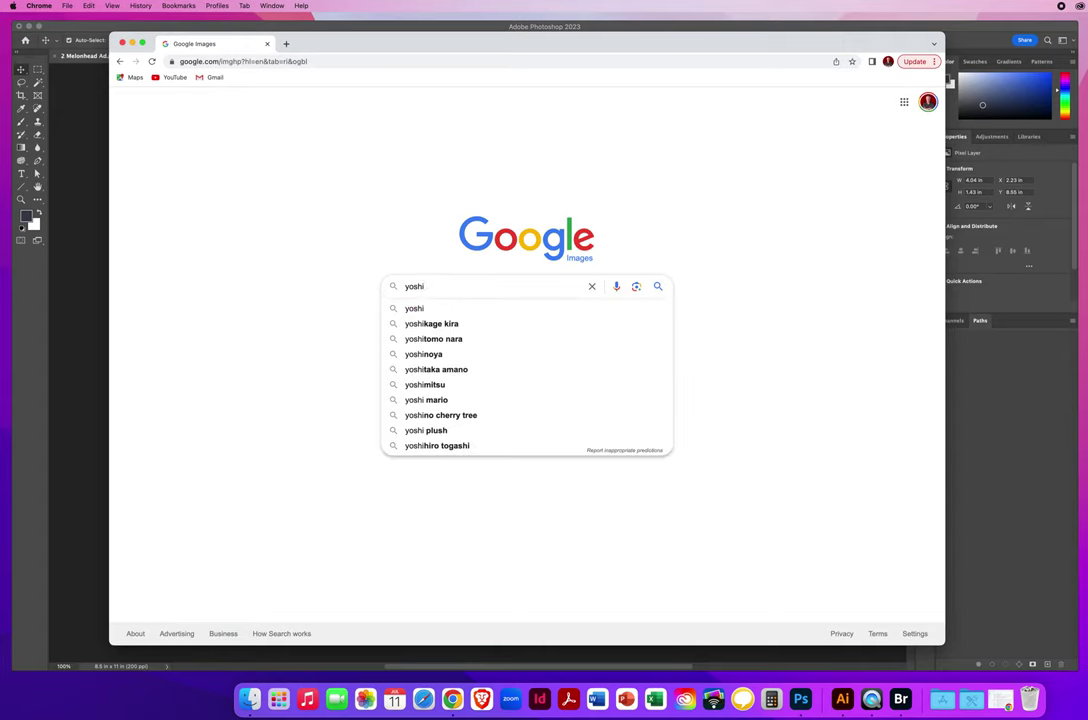
pyautogui.press('Return')
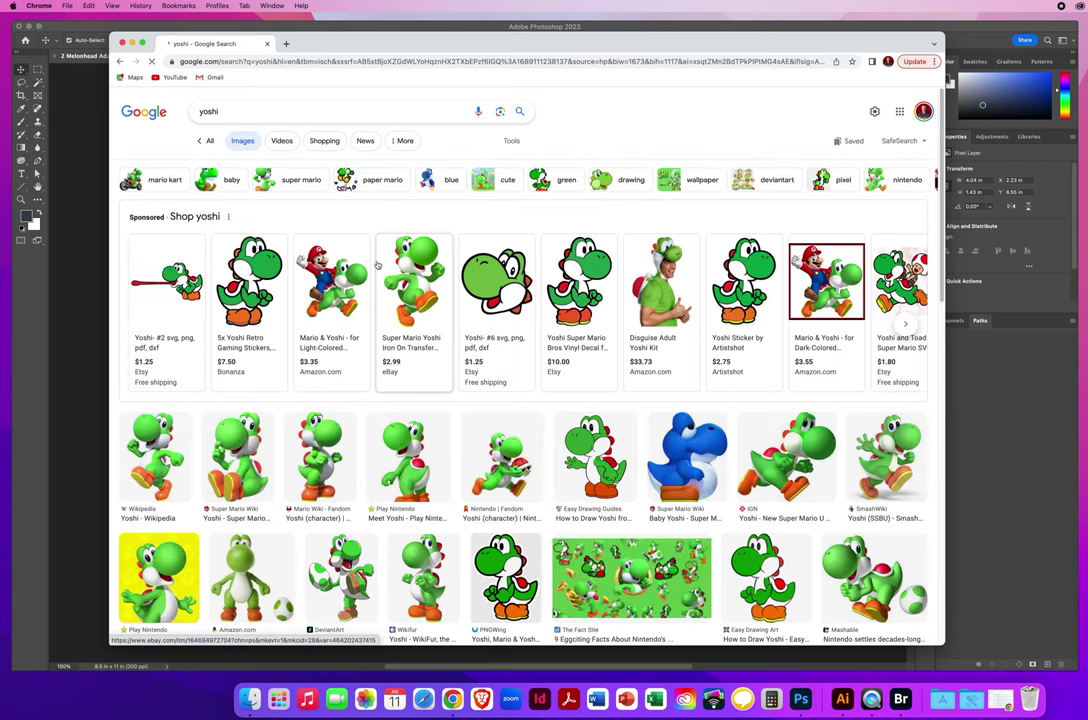
# - Filter the results to large images and open the SmashWiki Yoshi image preview
pyautogui.click(509, 143)
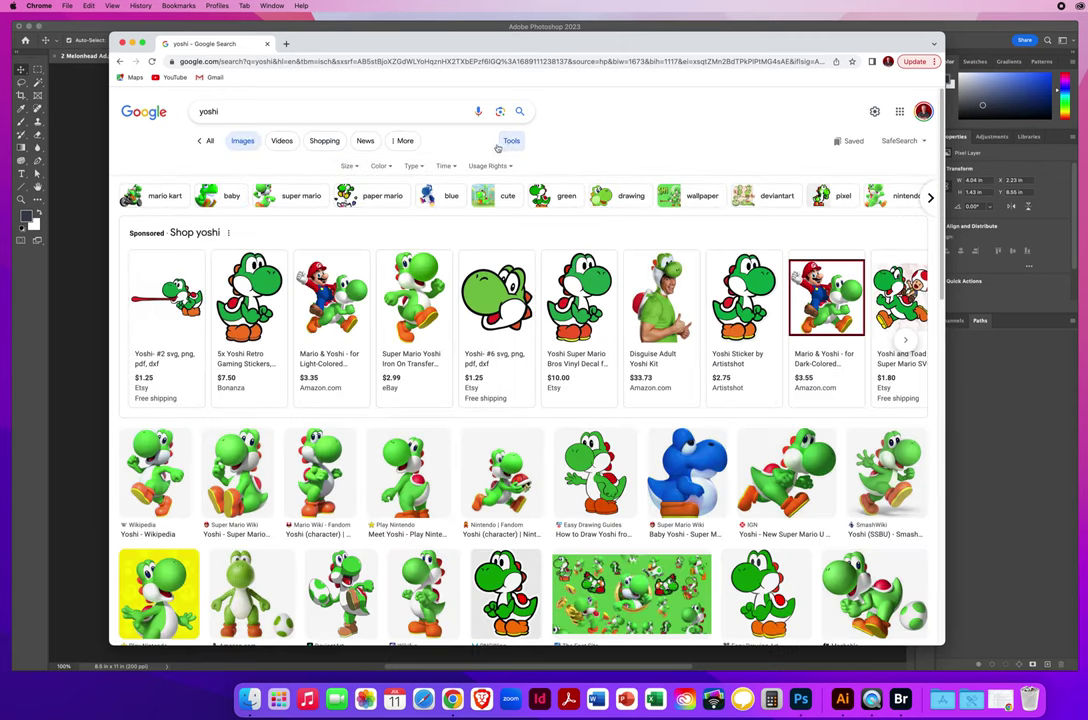
pyautogui.click(348, 166)
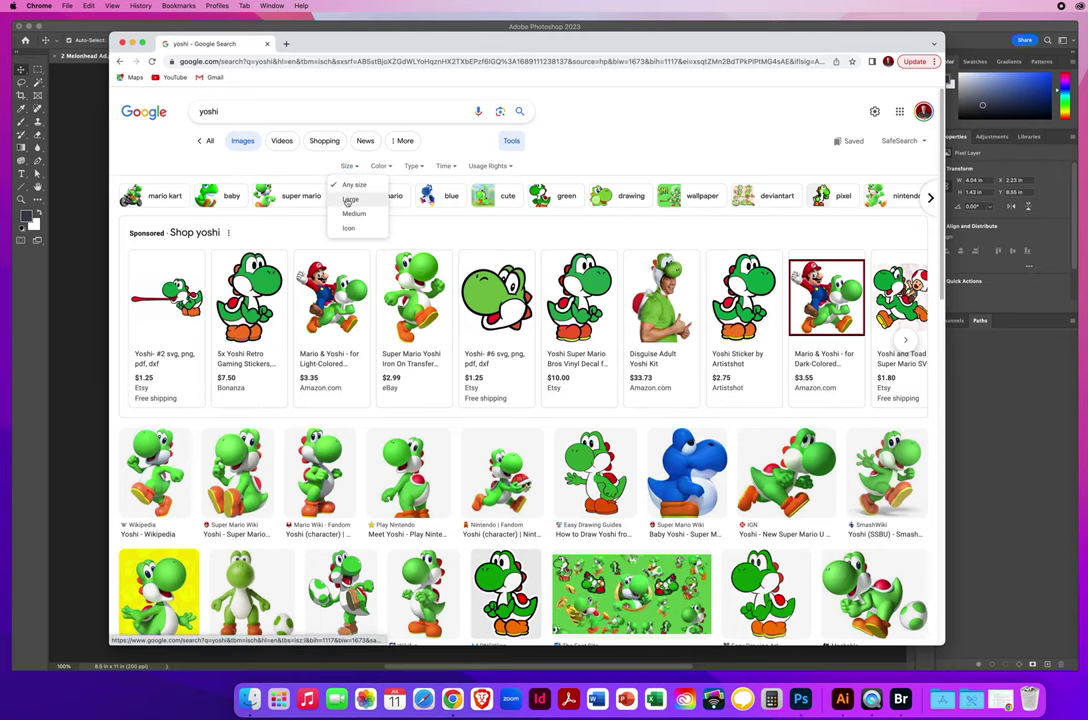
pyautogui.click(348, 201)
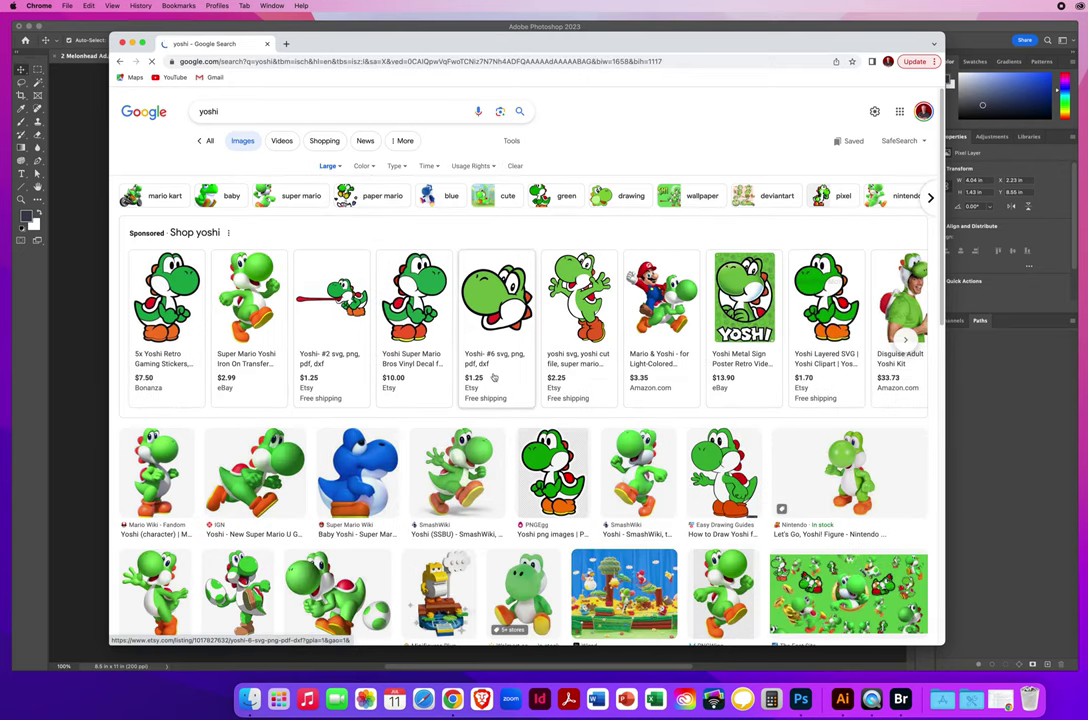
pyautogui.click(444, 483)
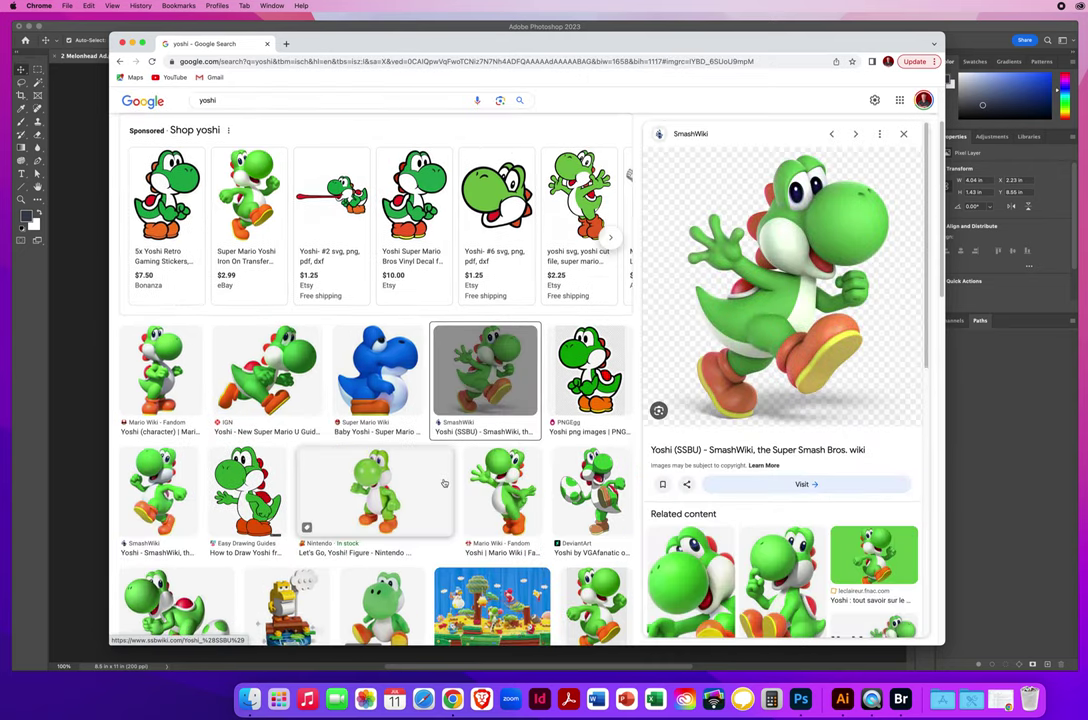
# - Open the full-size Yoshi image in a new tab, copy it, and close the browser
pyautogui.rightClick(765, 272)
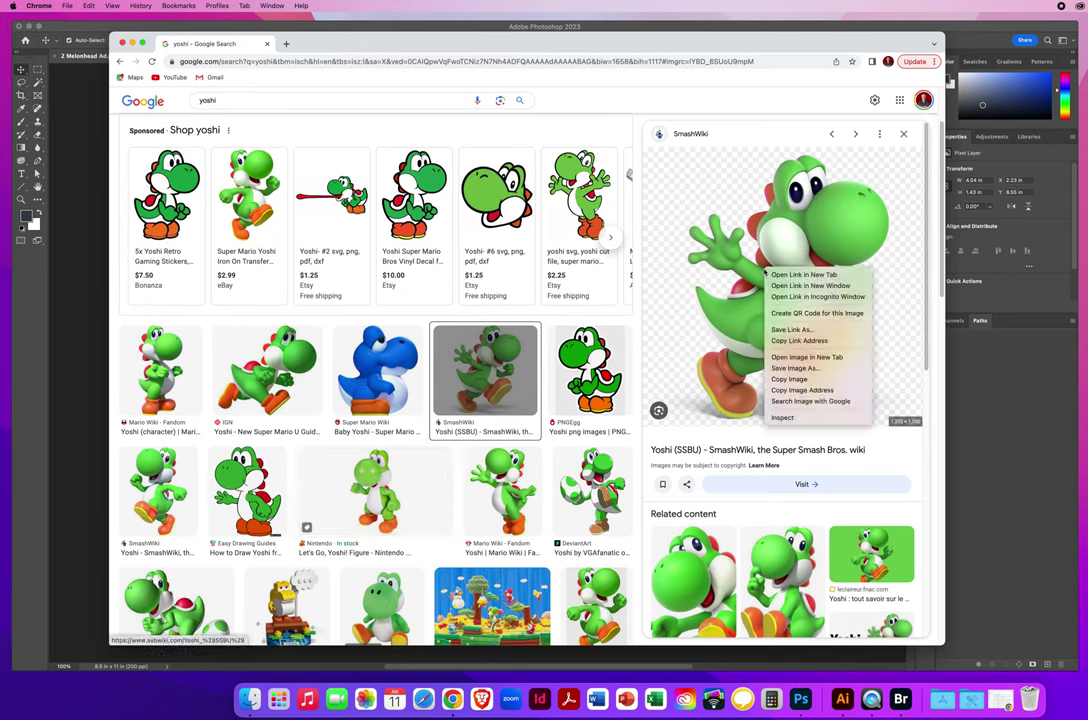
pyautogui.click(784, 358)
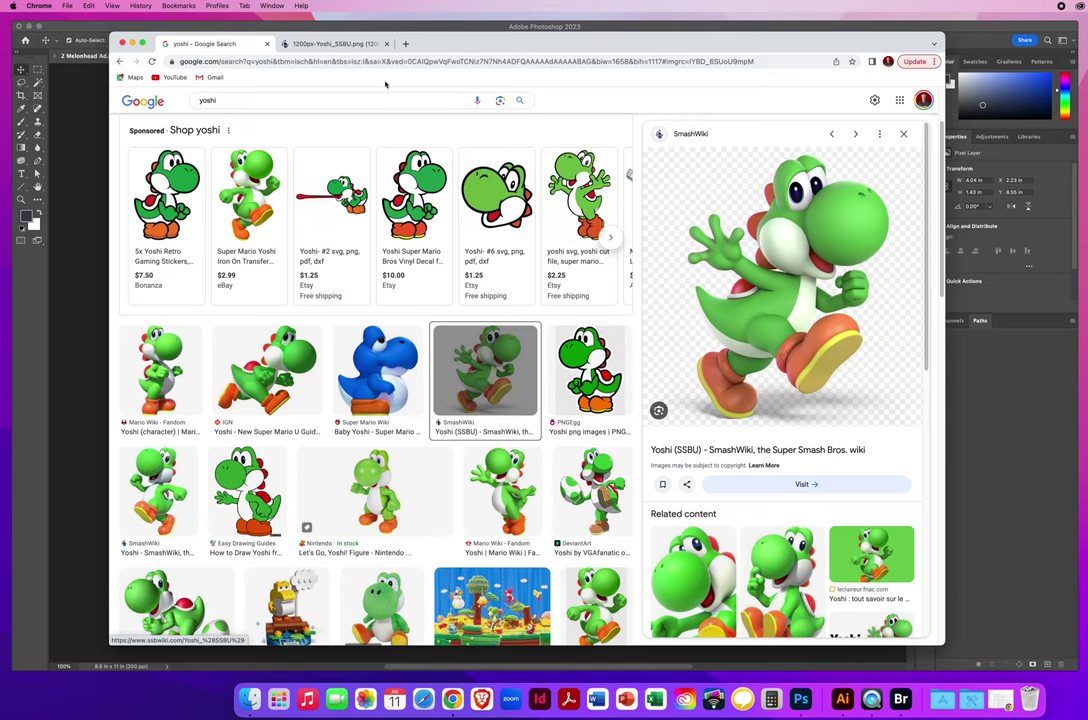
pyautogui.click(348, 45)
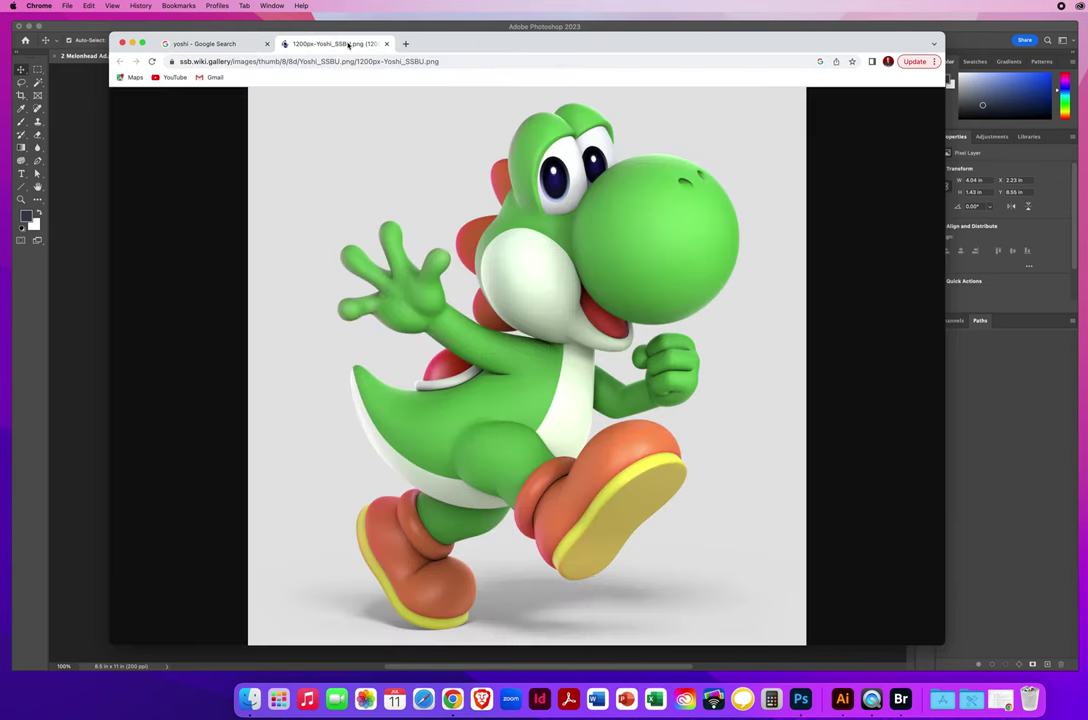
pyautogui.click(545, 290)
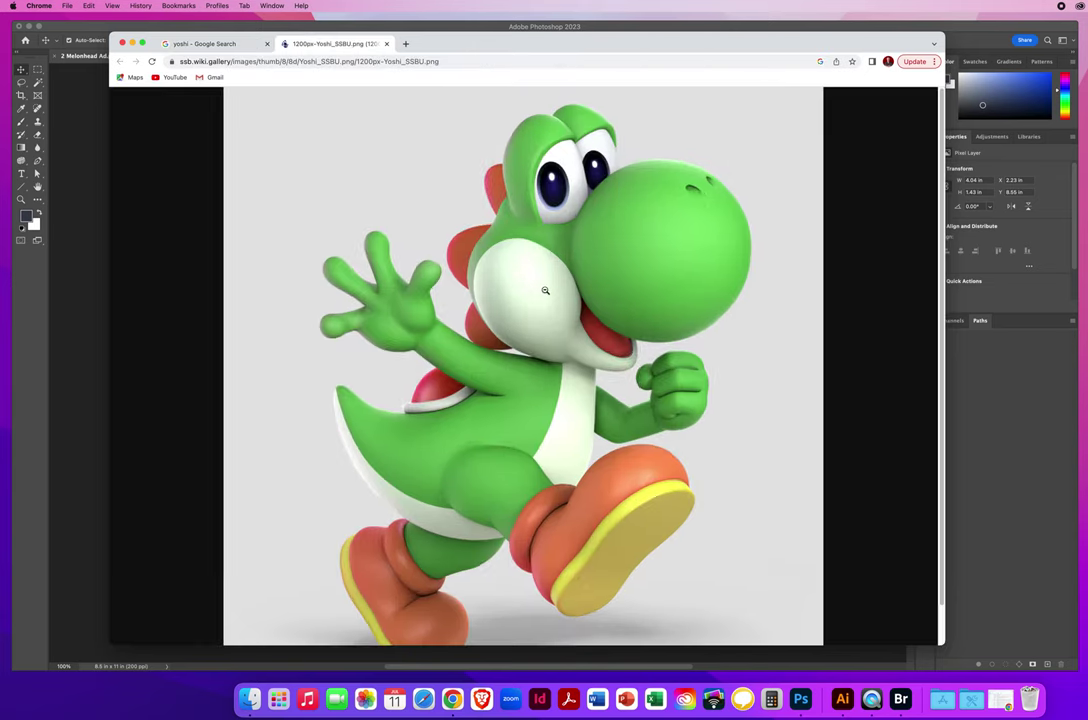
pyautogui.click(545, 290)
pyautogui.click(545, 290)
pyautogui.rightClick(542, 290)
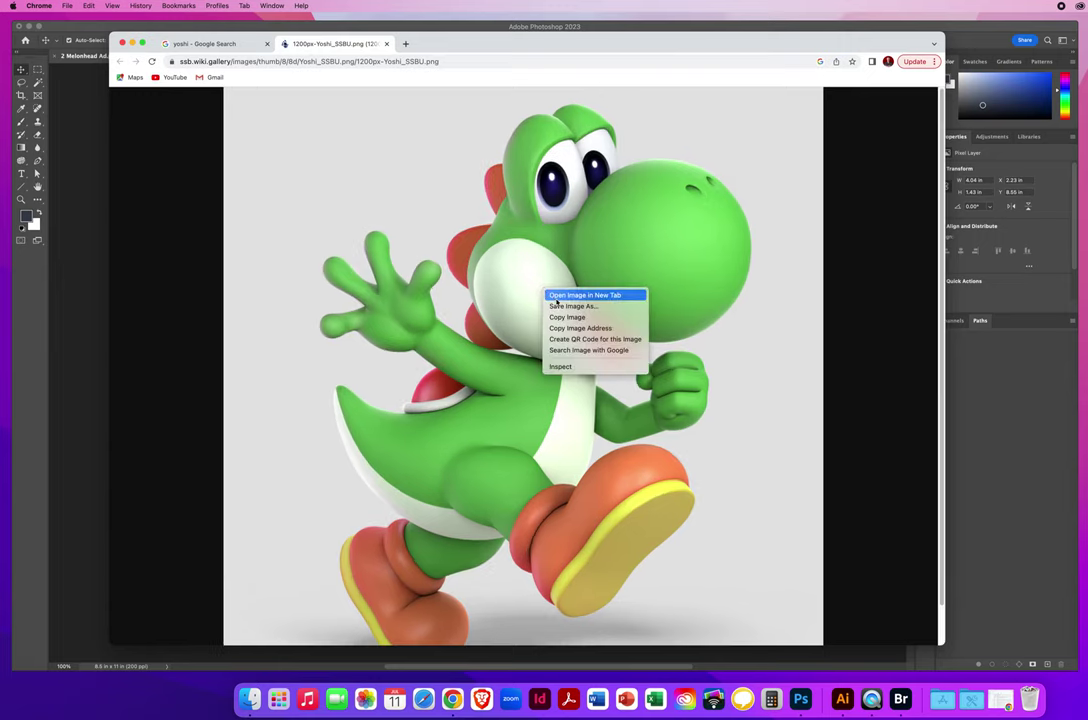
pyautogui.click(560, 318)
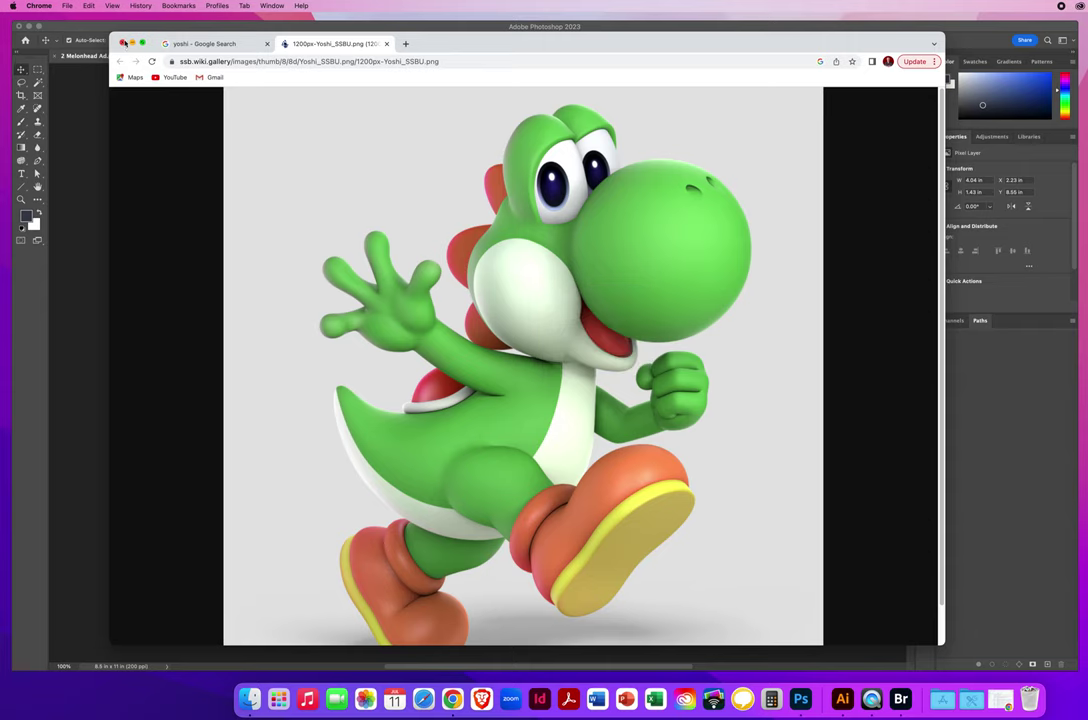
pyautogui.click(122, 44)
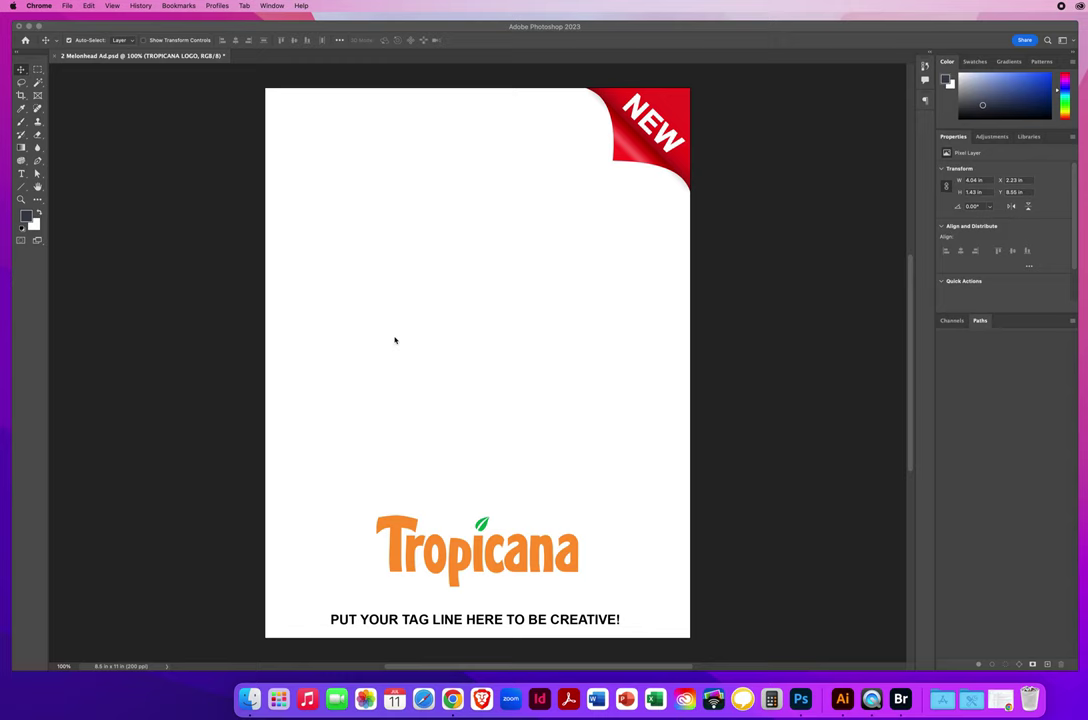
# - Paste the Yoshi image into the Tropicana ad as a new layer above the Background
pyautogui.click(431, 246)
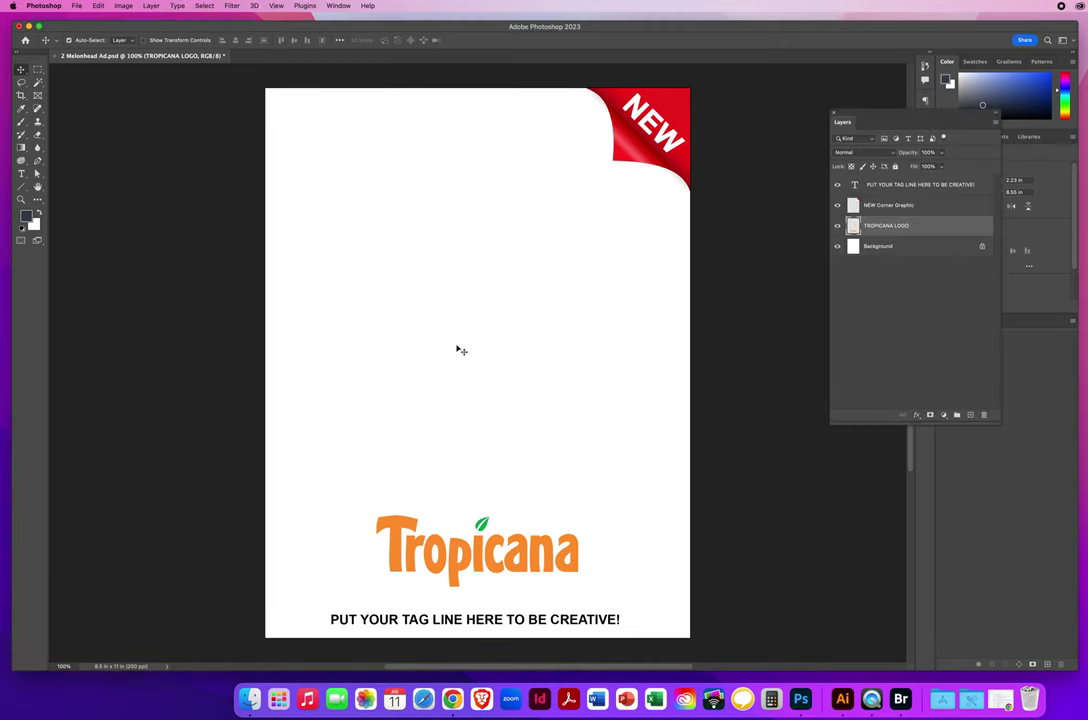
pyautogui.click(879, 249)
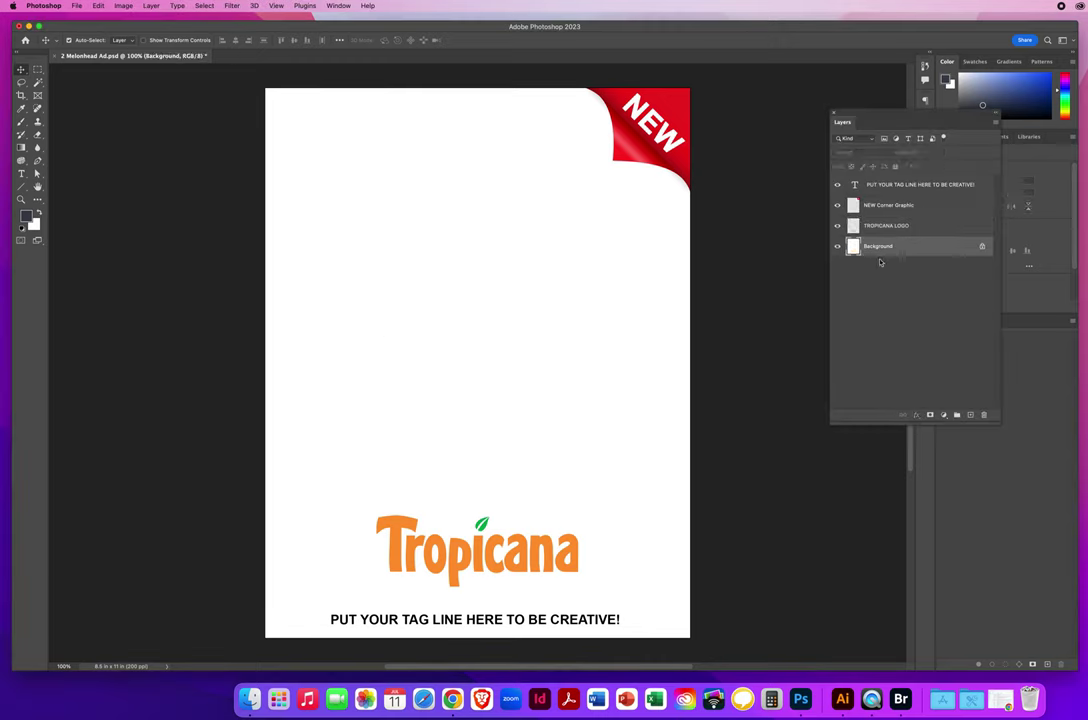
pyautogui.click(97, 6)
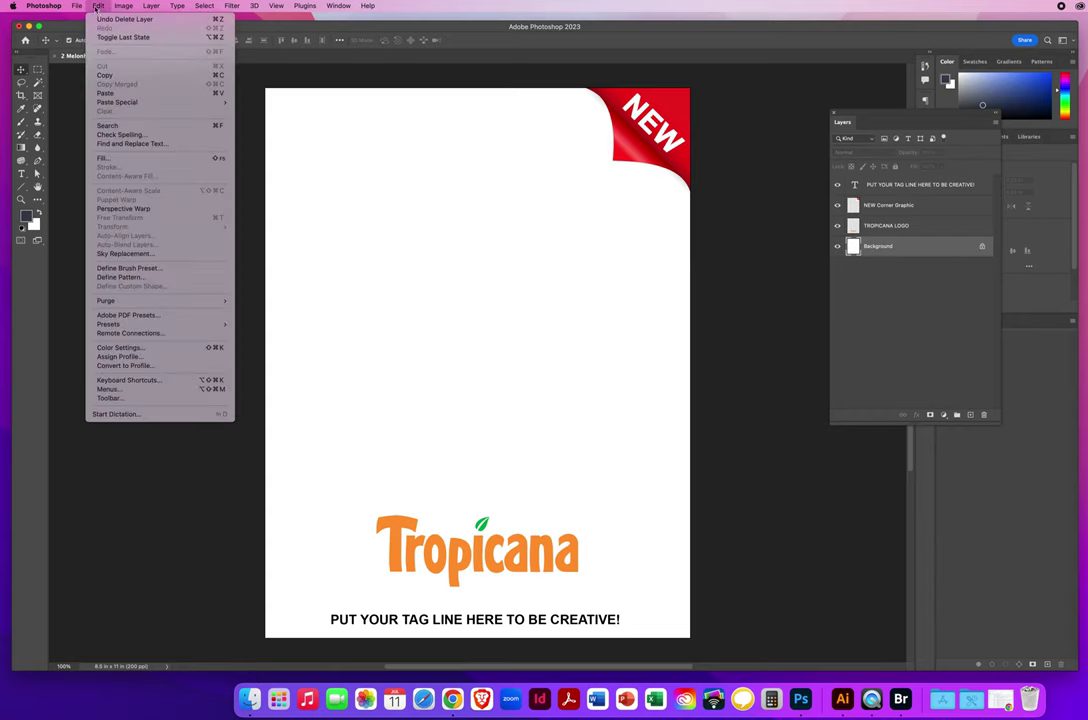
pyautogui.click(117, 95)
pyautogui.moveTo(484, 360); pyautogui.dragTo(462, 368)
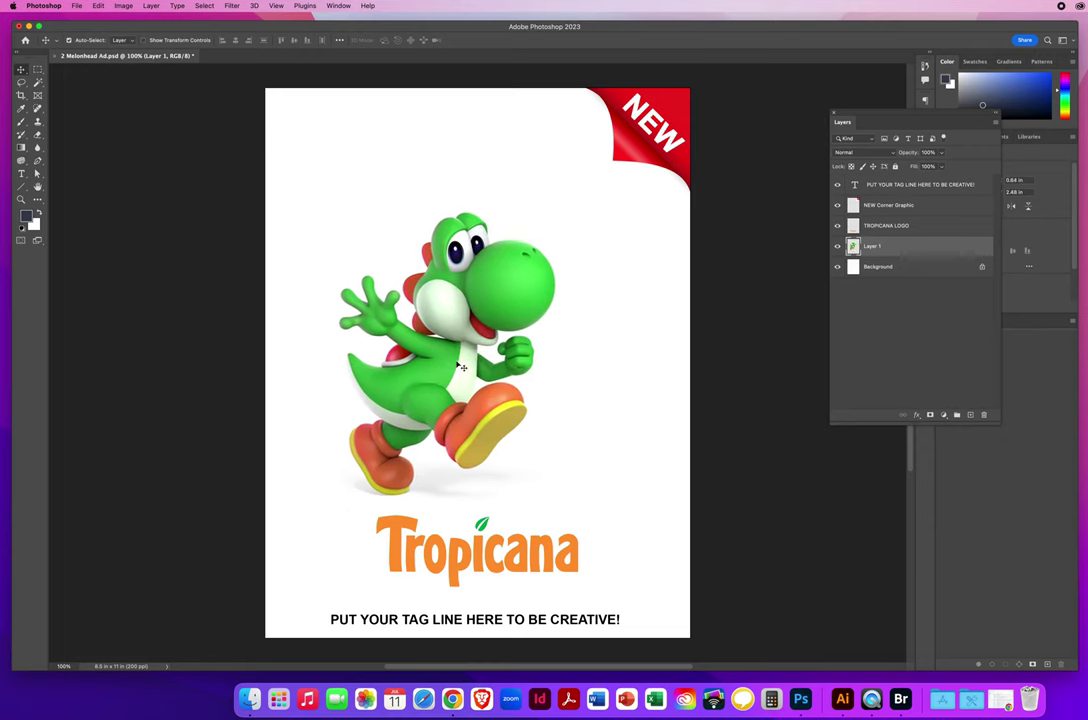
# - Scale Yoshi up with Free Transform to fill more of the page and reposition it
pyautogui.press('super+t')
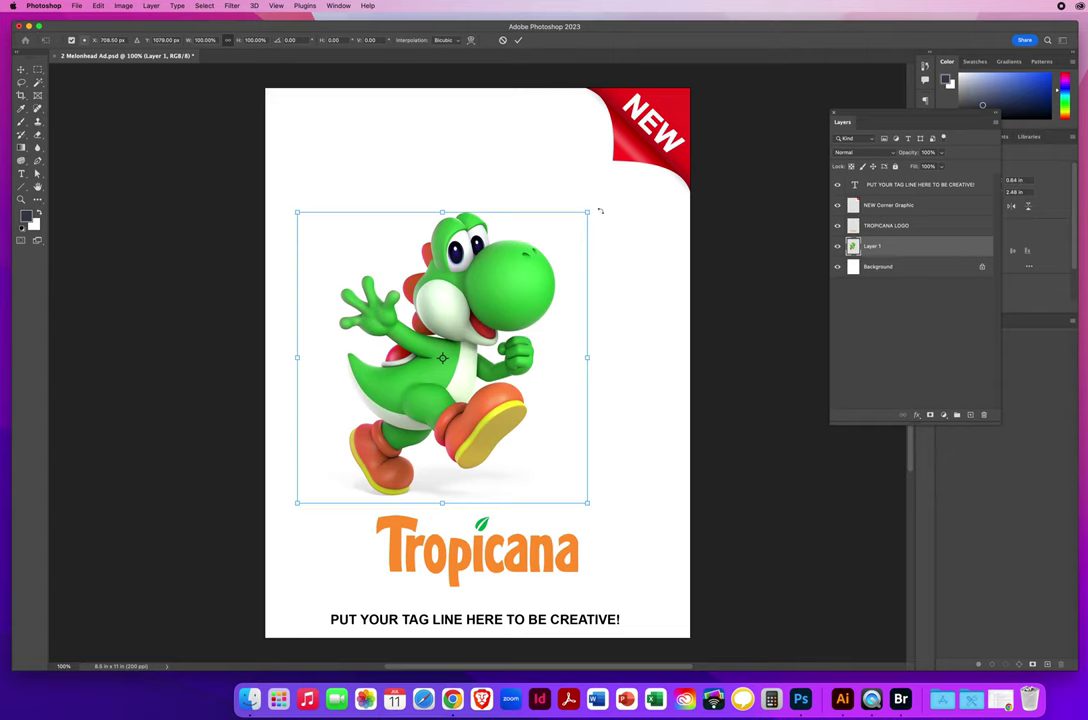
pyautogui.moveTo(587, 212); pyautogui.dragTo(648, 151)
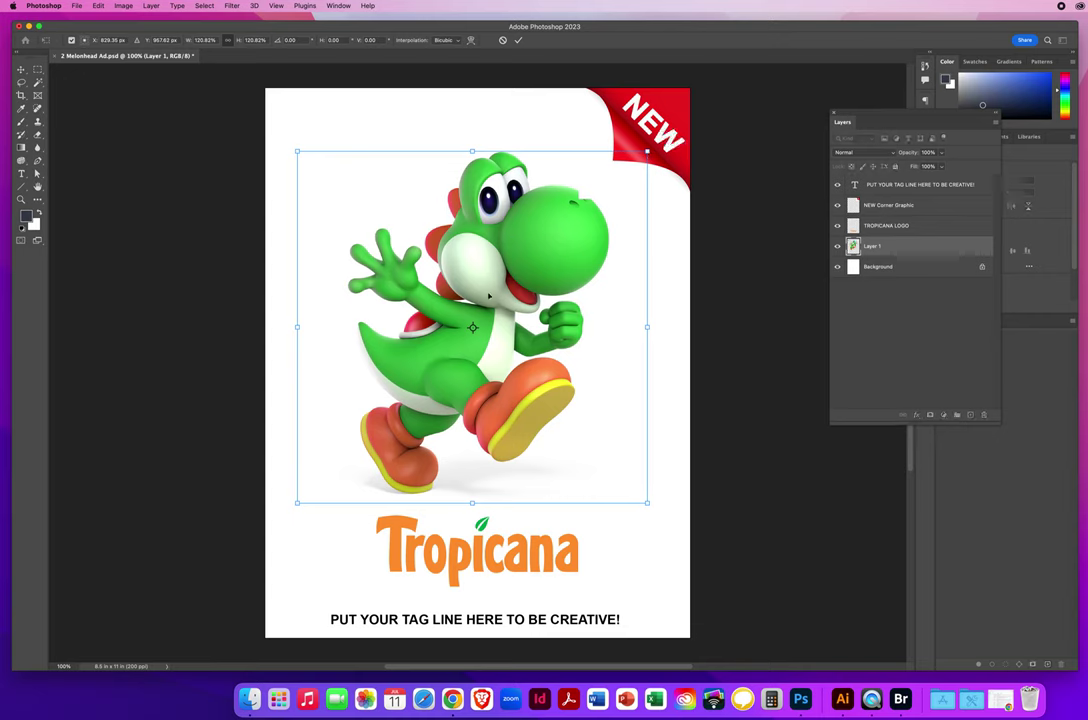
pyautogui.moveTo(489, 296)
pyautogui.mouseDown()
pyautogui.moveTo(500, 290)
pyautogui.moveTo(486, 302)
pyautogui.mouseUp()
pyautogui.press('Return')
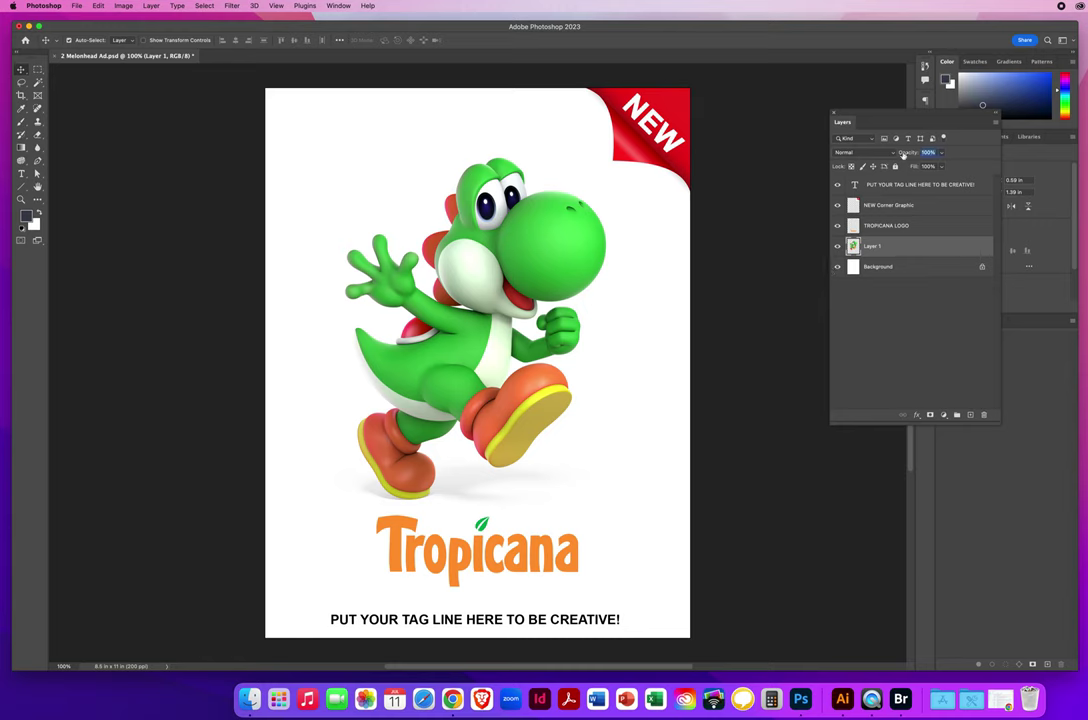
pyautogui.click(941, 153)
# - Fade the Yoshi layer to 22% opacity, zoom in on its head, then switch to Bridge
pyautogui.moveTo(941, 153); pyautogui.dragTo(907, 167)
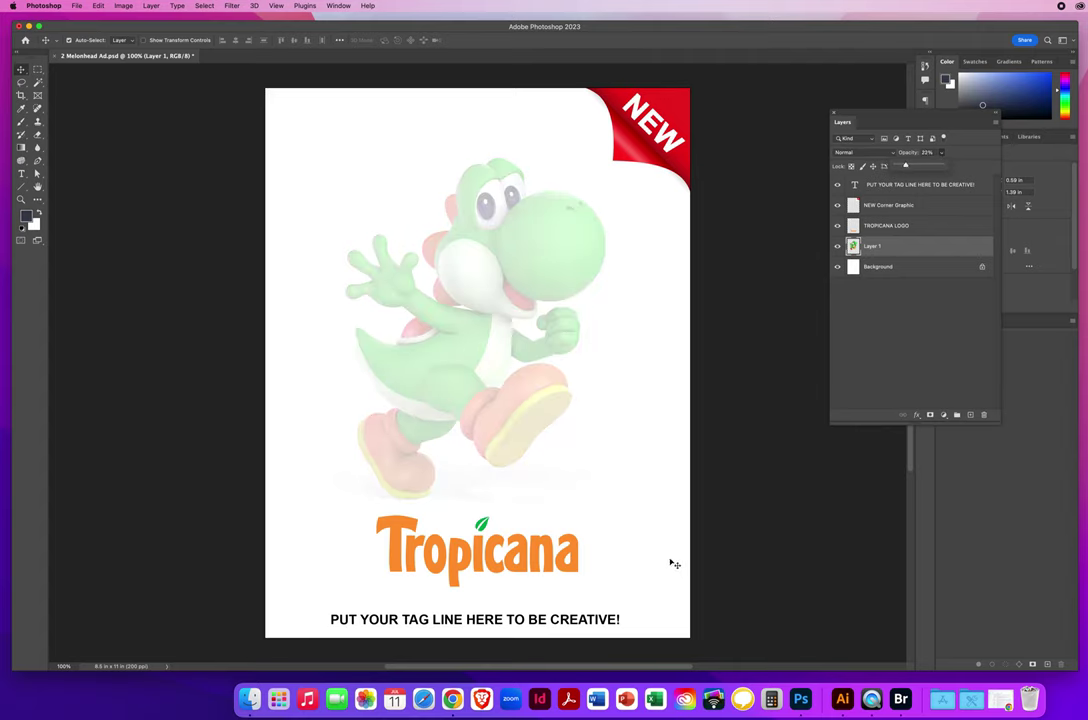
pyautogui.click(20, 199)
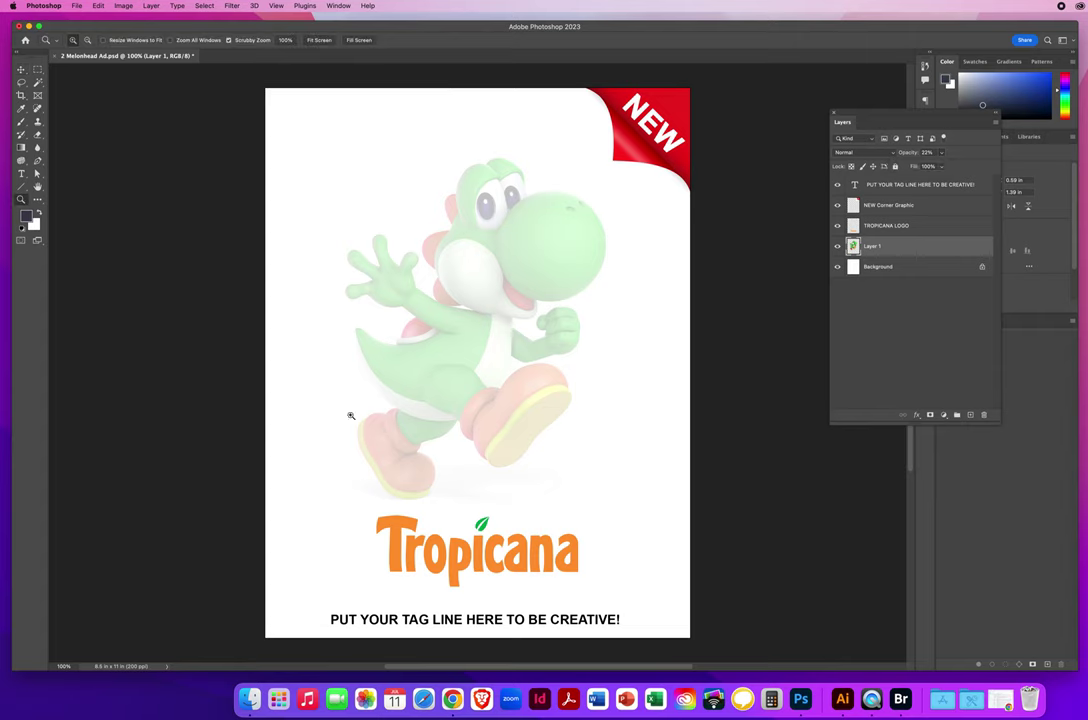
pyautogui.click(538, 272)
pyautogui.click(508, 311)
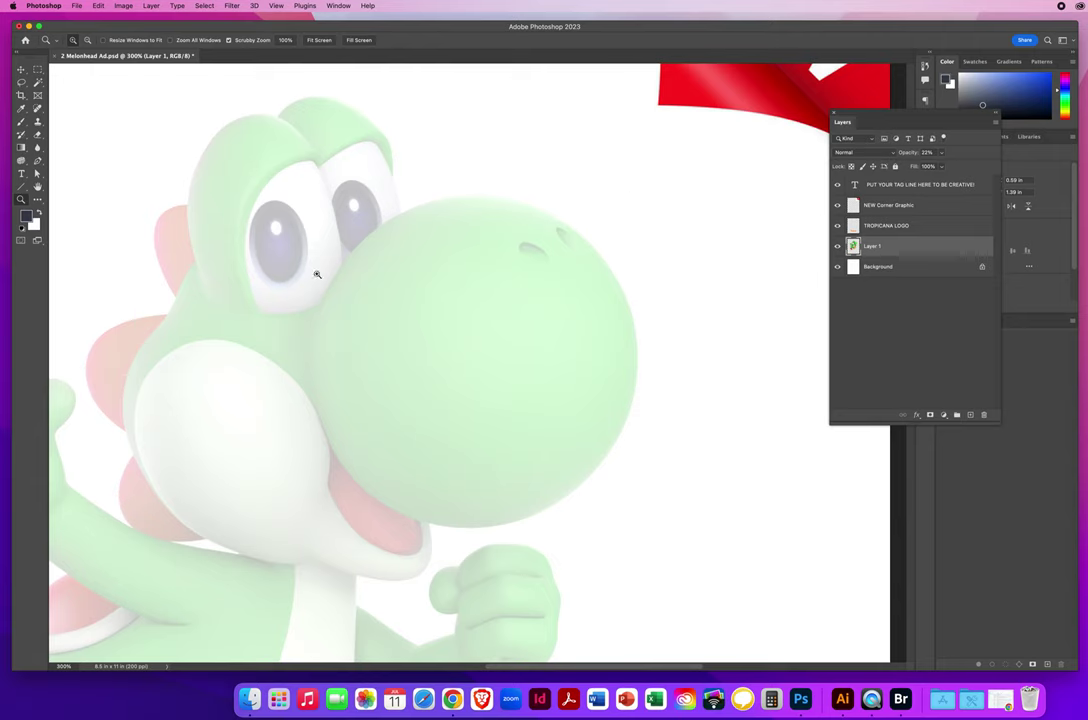
pyautogui.click(20, 69)
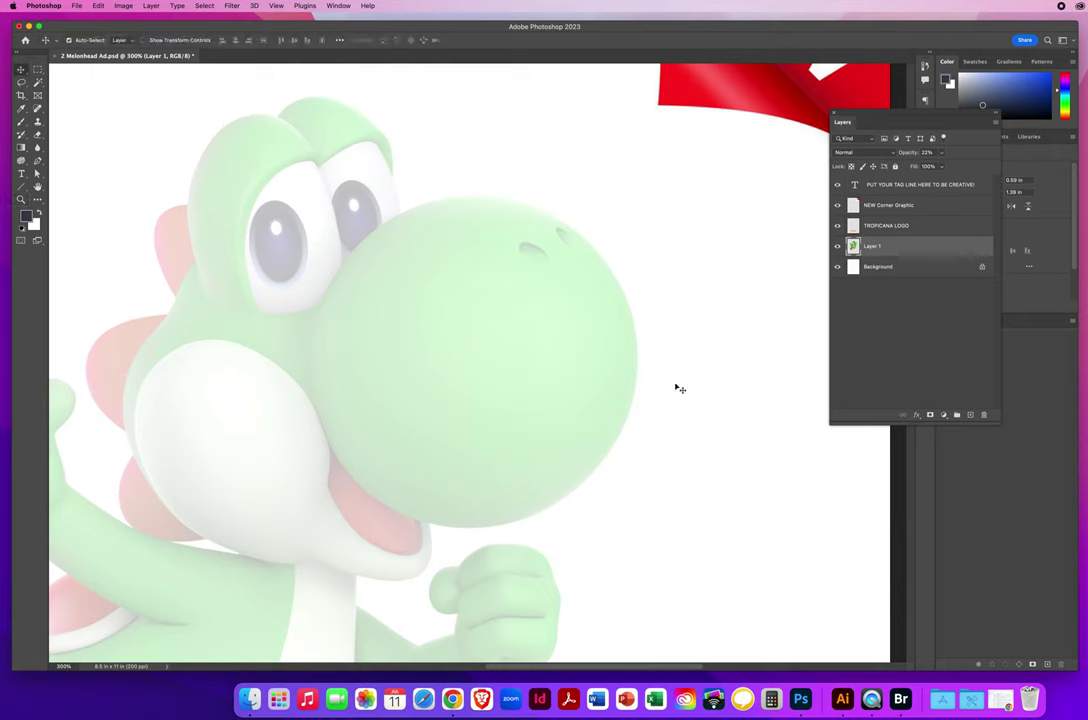
pyautogui.click(900, 698)
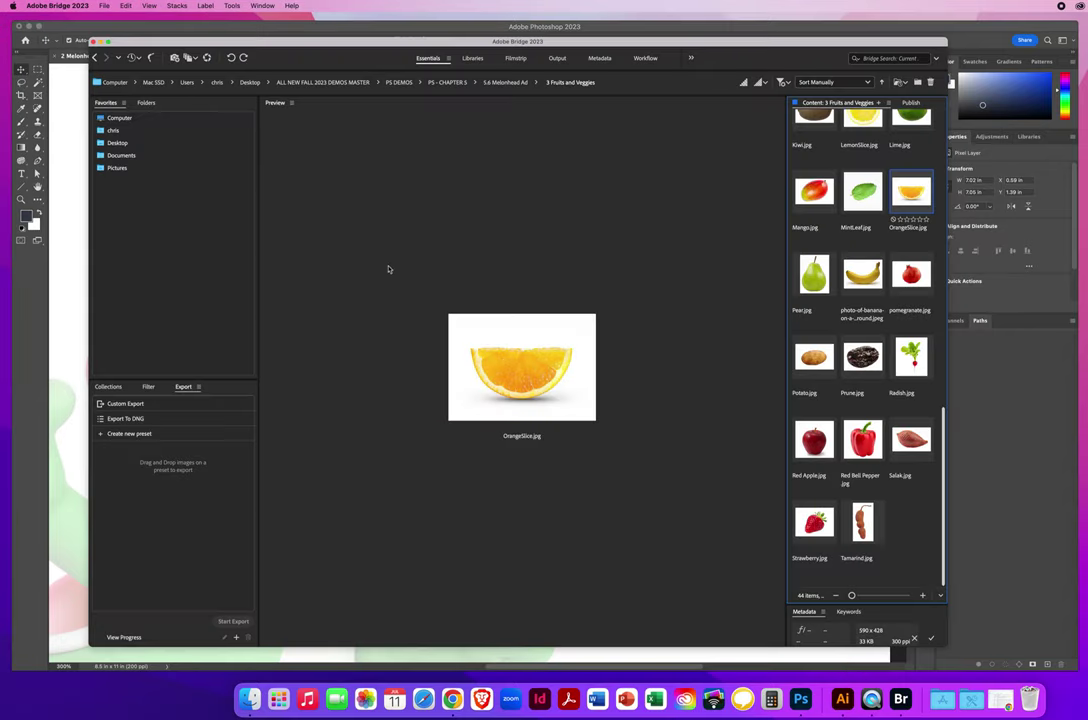
# - Browse the Bridge fruit thumbnails past Blueberry and open Cranberry.jpg in Photoshop
pyautogui.moveTo(933, 444); pyautogui.dragTo(917, 145)
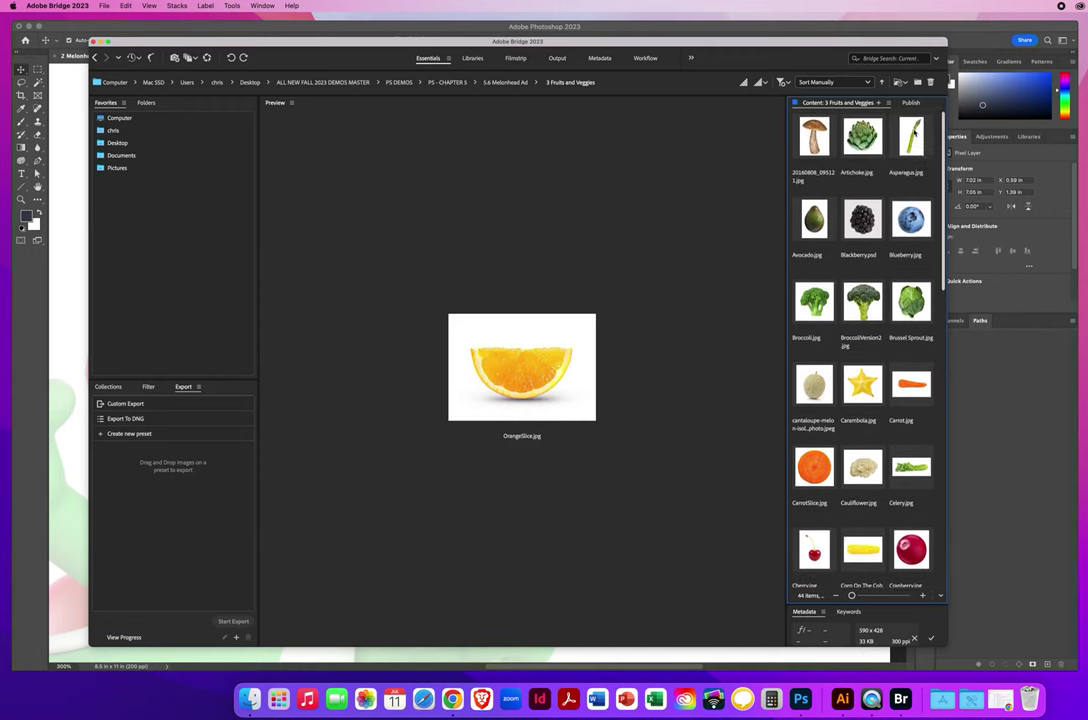
pyautogui.click(911, 218)
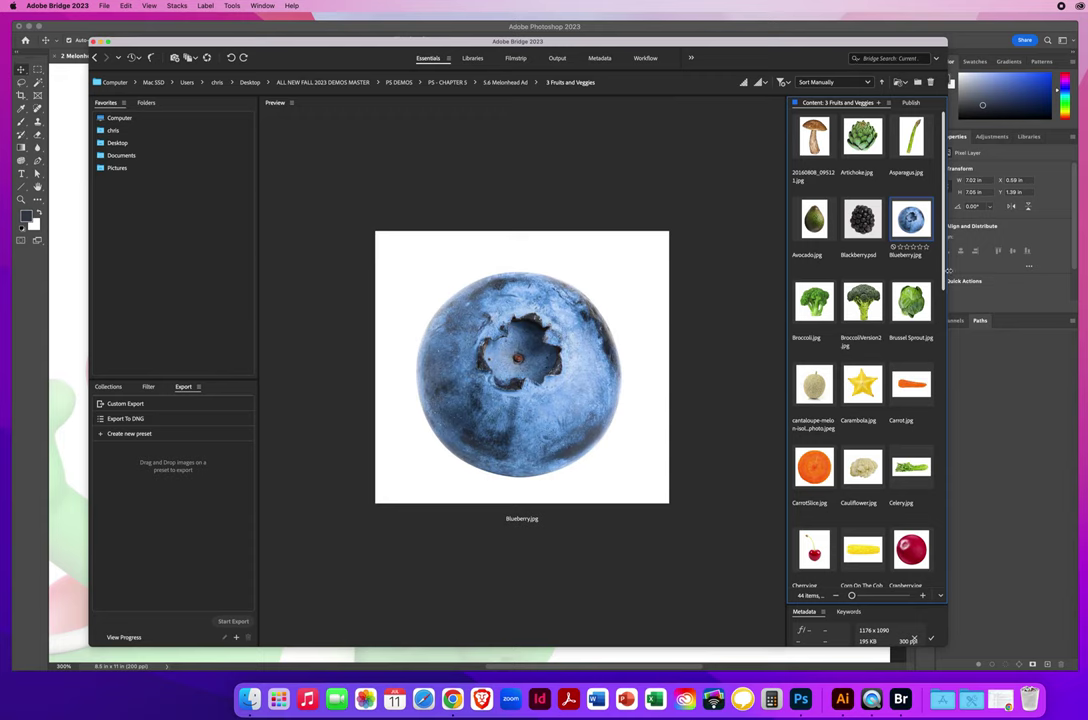
pyautogui.scroll(-3, 938, 290)
pyautogui.scroll(-5, 938, 290)
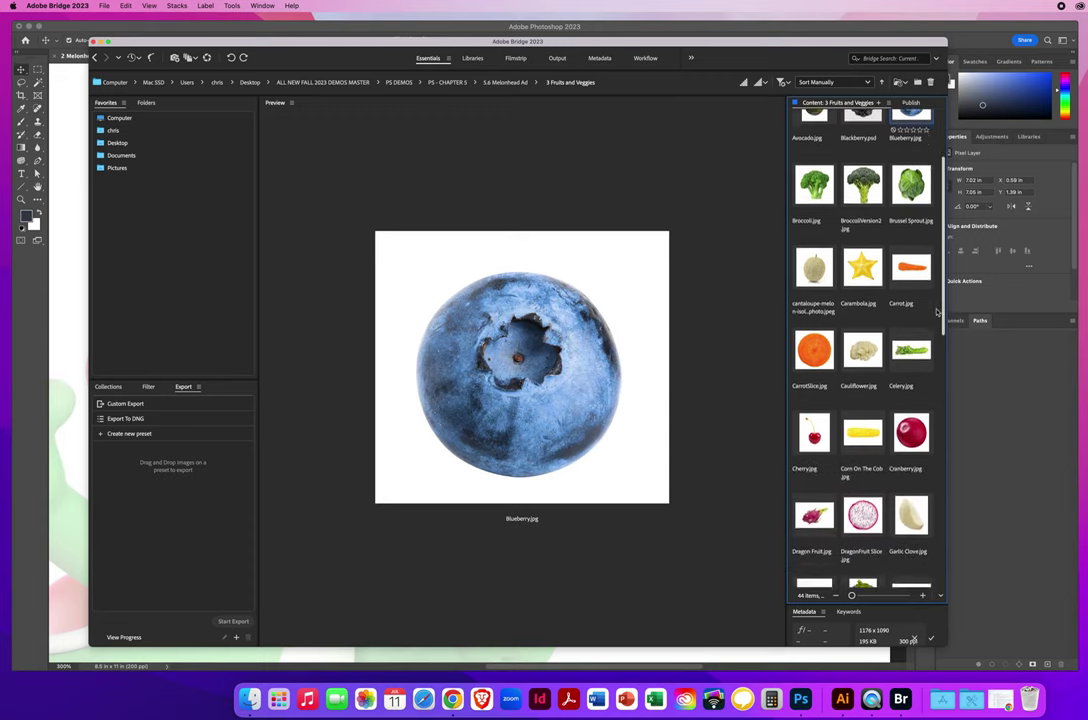
pyautogui.click(908, 340)
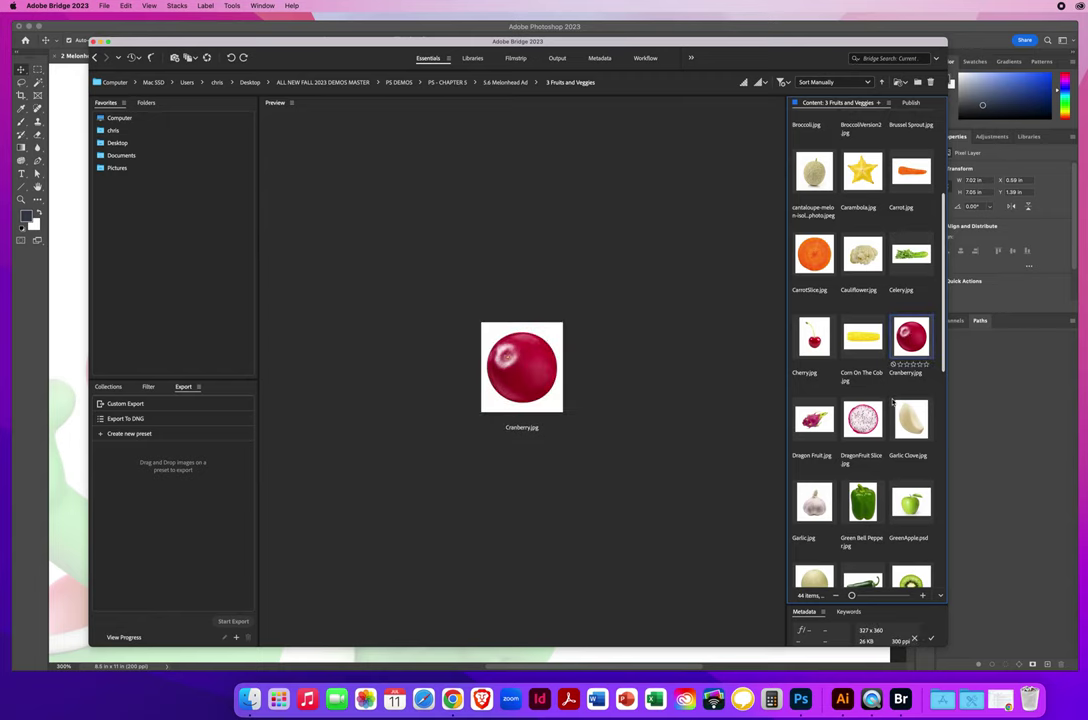
pyautogui.doubleClick(908, 340)
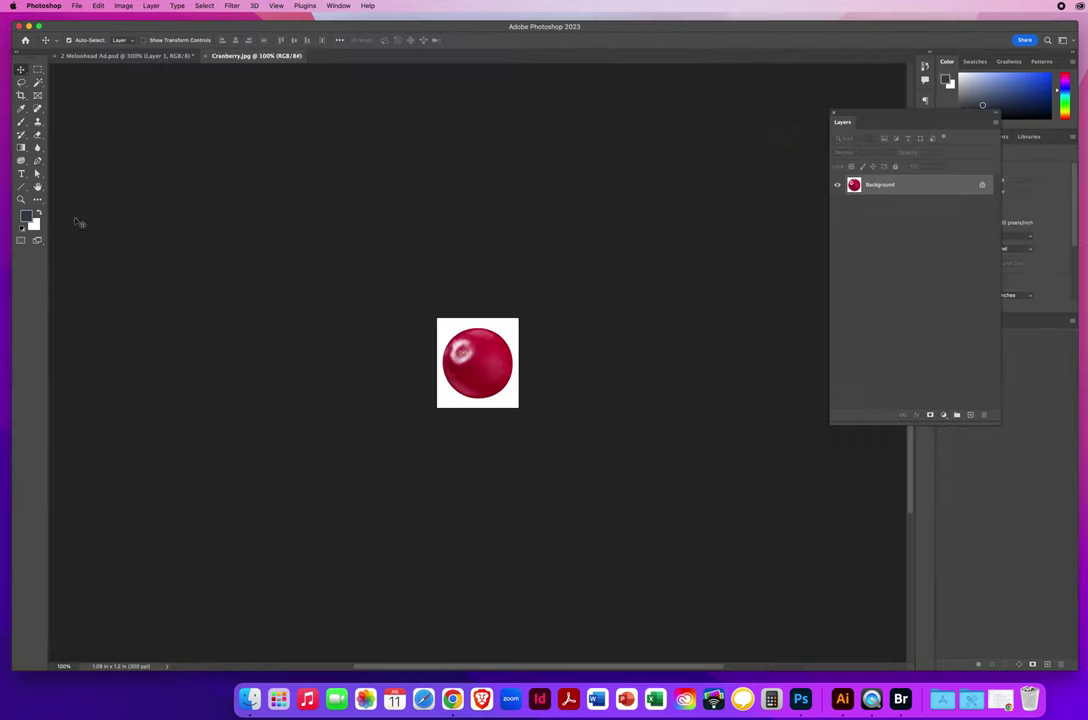
# - Zoom the cranberry to 300% and Magic Wand its white background
pyautogui.click(21, 199)
pyautogui.click(478, 350)
pyautogui.click(478, 354)
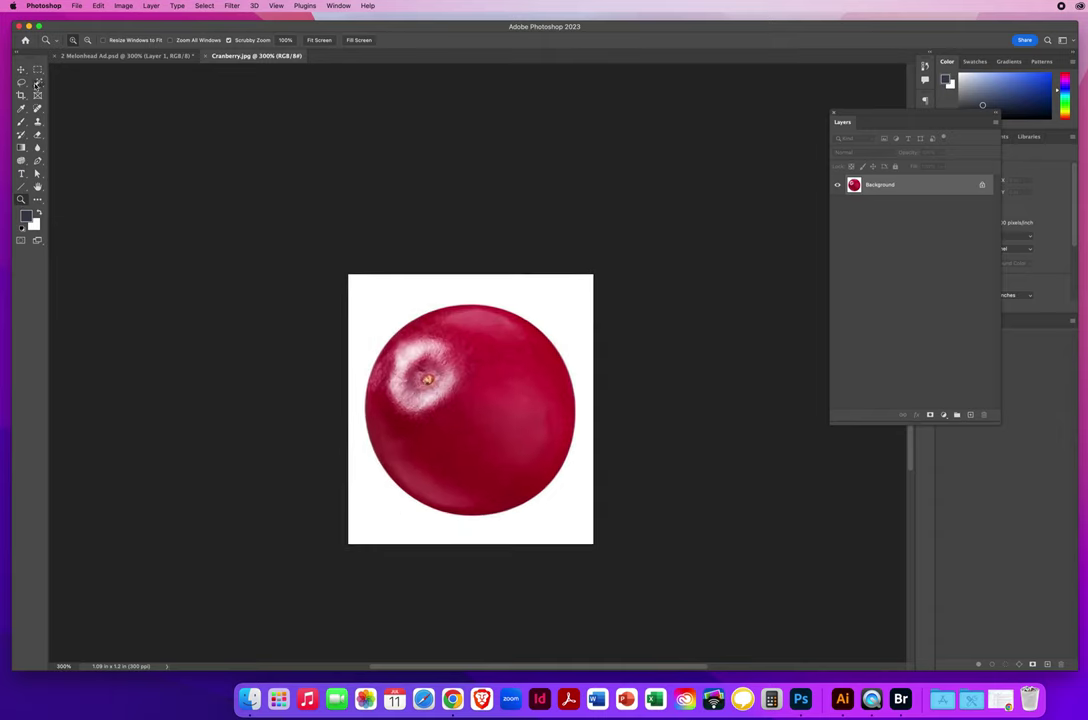
pyautogui.click(37, 83)
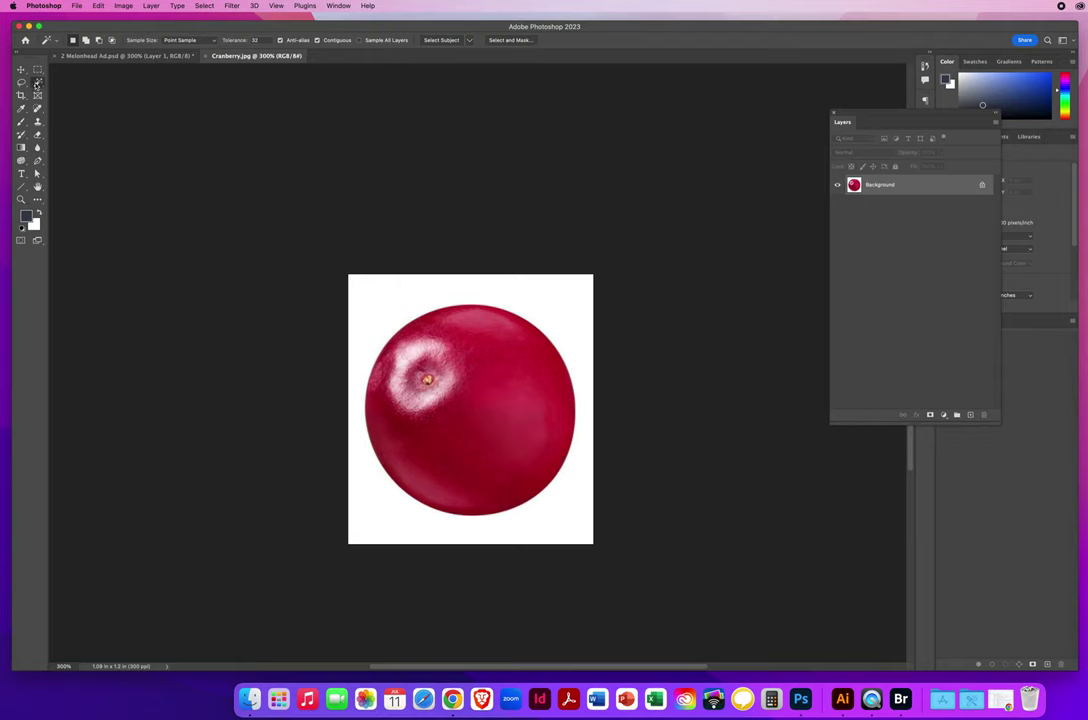
pyautogui.click(558, 300)
# - Invert the selection to the cranberry and drag it toward the Melonhead Ad tab
pyautogui.click(204, 6)
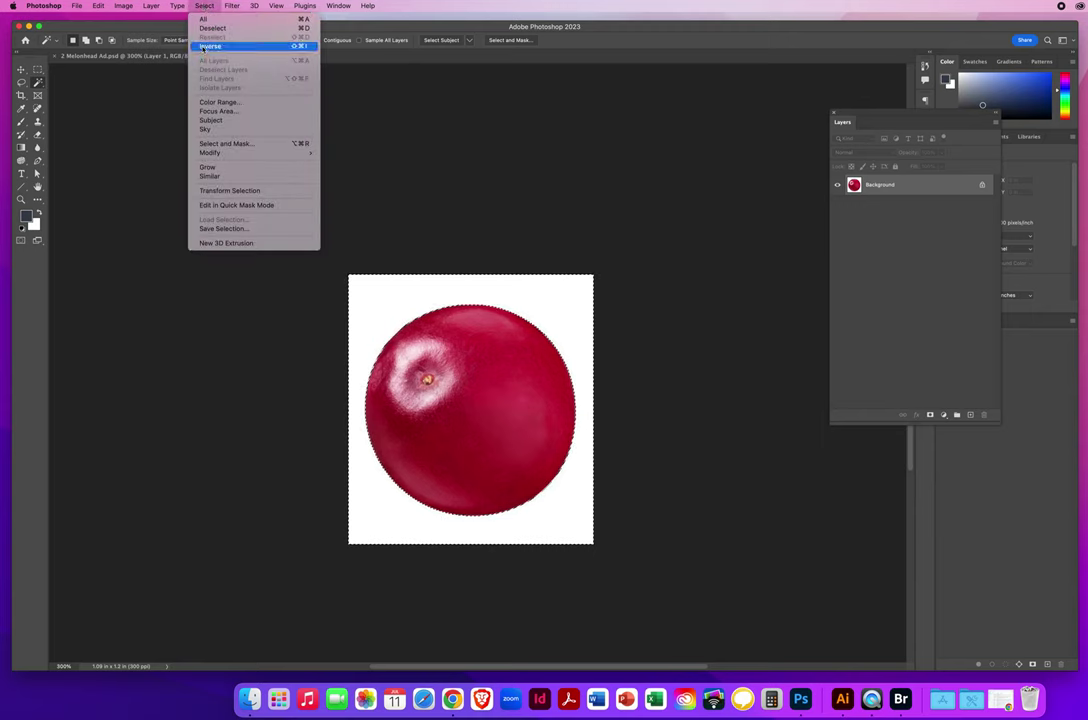
pyautogui.click(208, 46)
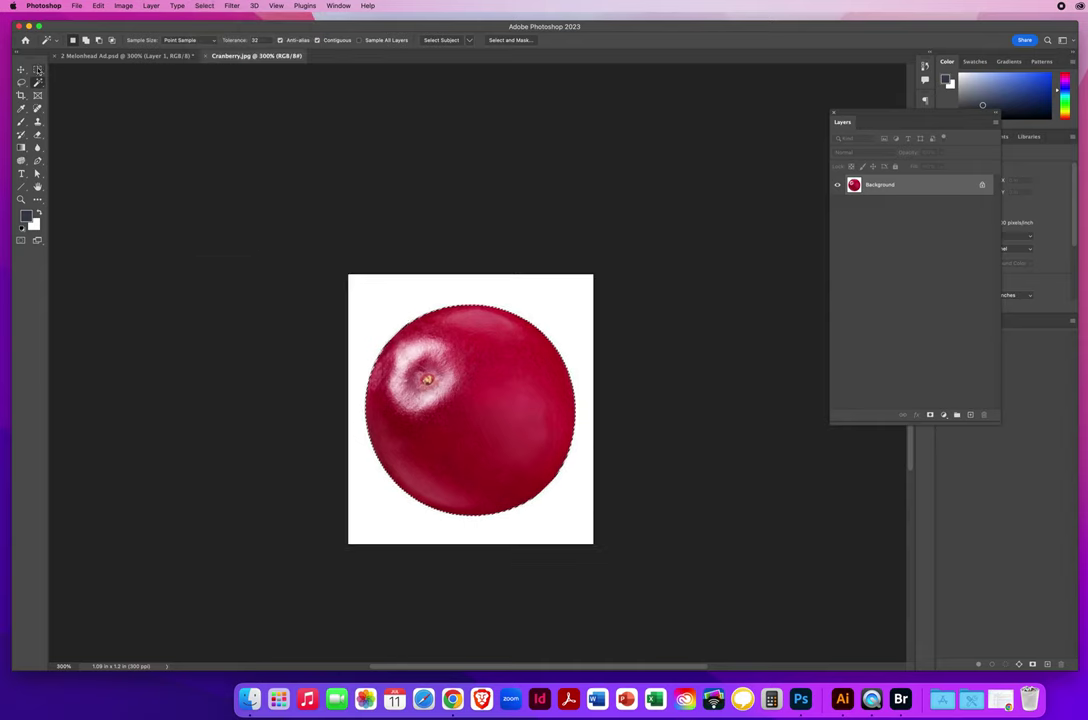
pyautogui.press('v')
pyautogui.moveTo(475, 405); pyautogui.dragTo(168, 57)
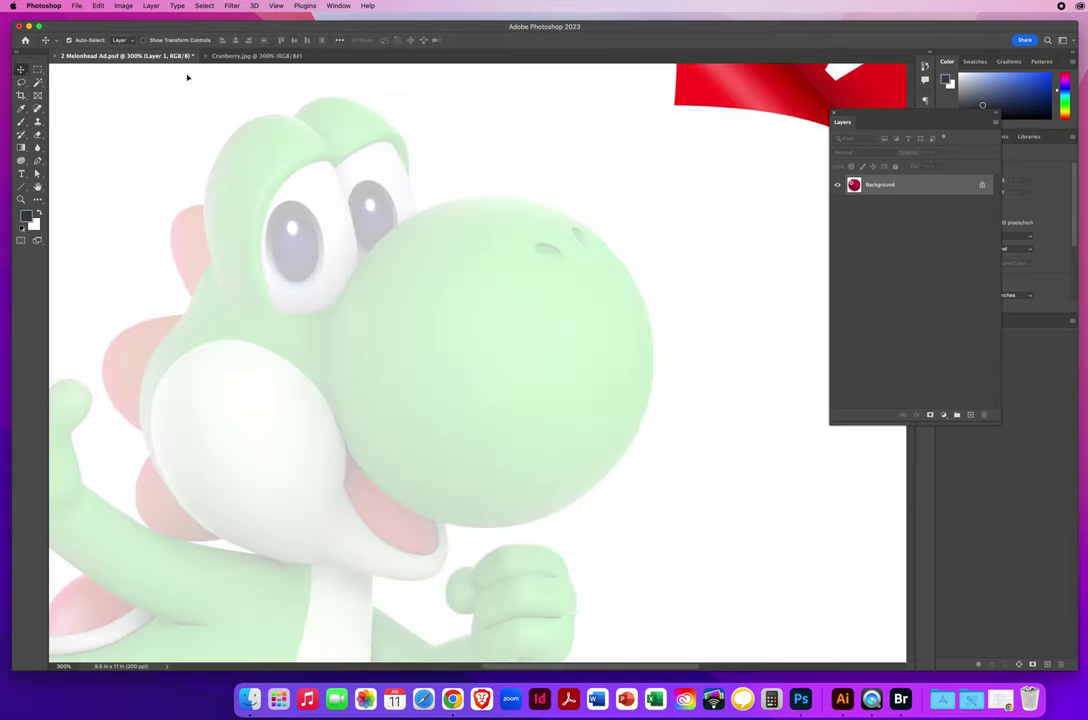
# - Drop the cranberry on Yoshi's nose, rotate it about 82° and enlarge it to cover the nose
pyautogui.moveTo(484, 365); pyautogui.dragTo(497, 416)
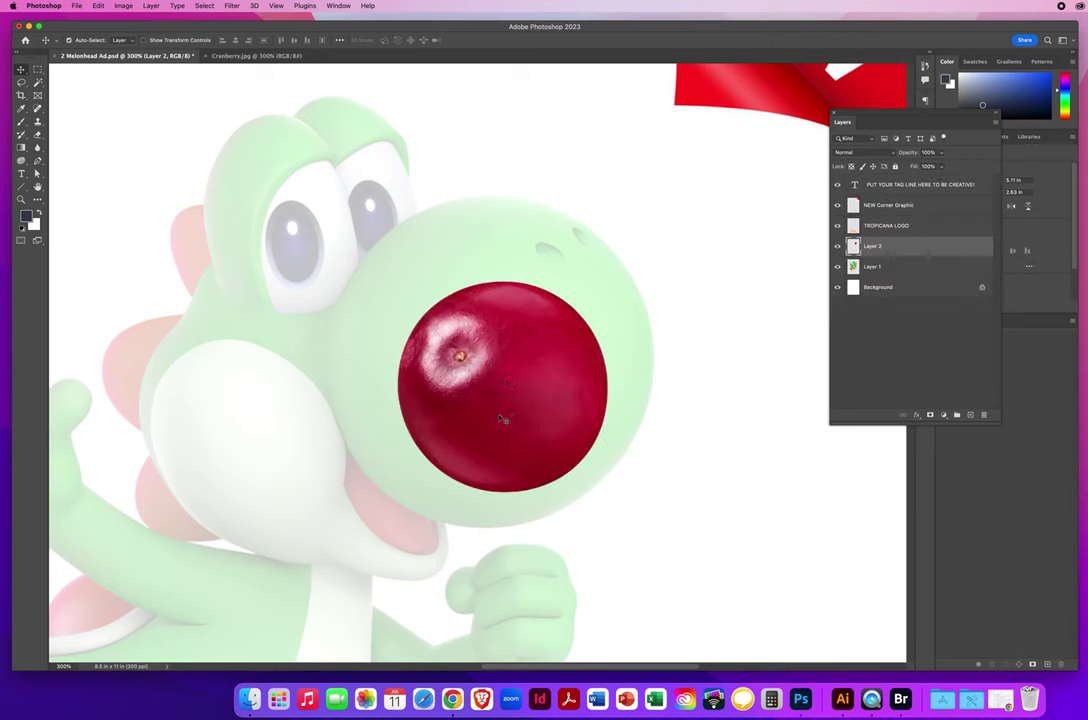
pyautogui.press('super+t')
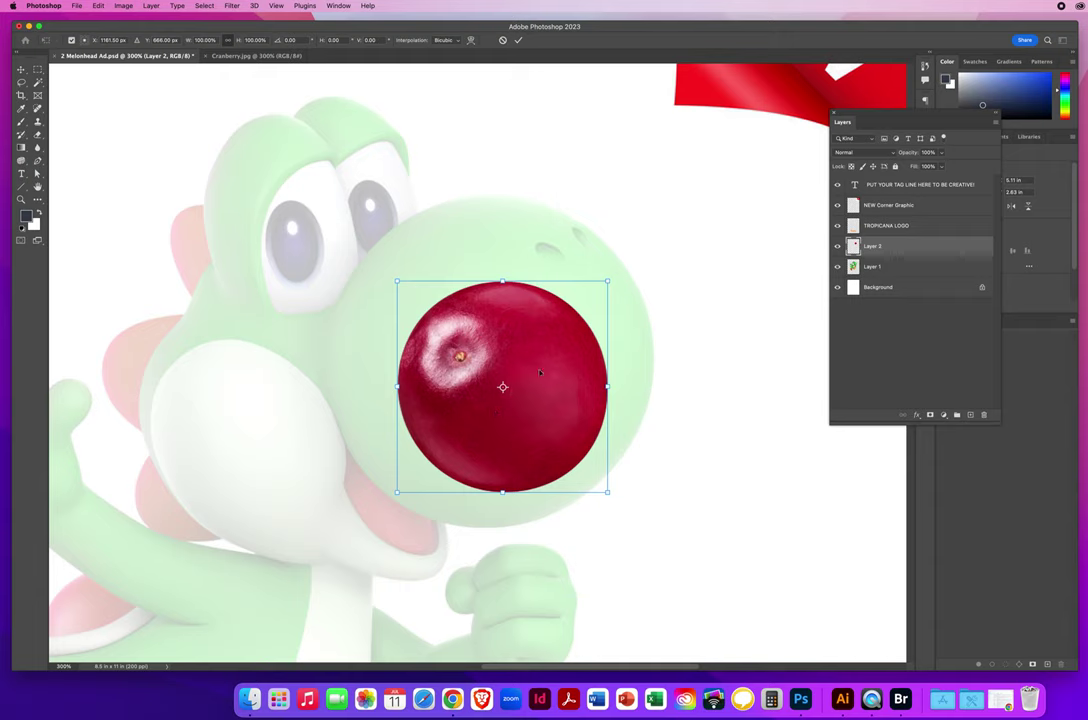
pyautogui.moveTo(426, 257); pyautogui.dragTo(687, 215)
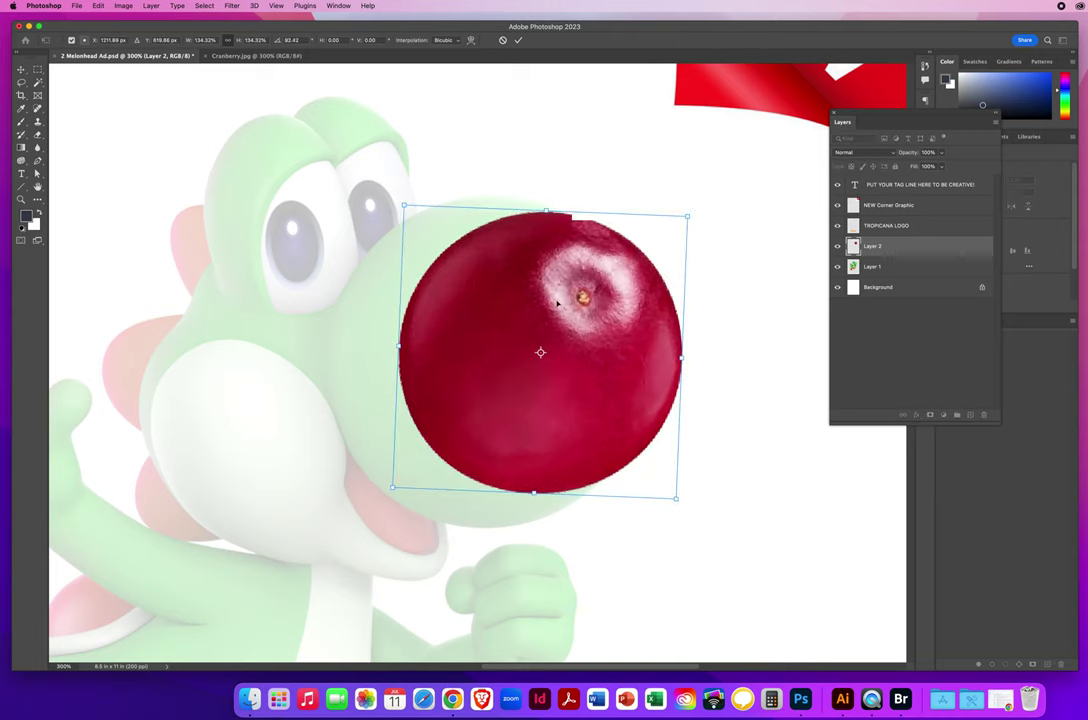
pyautogui.moveTo(504, 294); pyautogui.dragTo(473, 279)
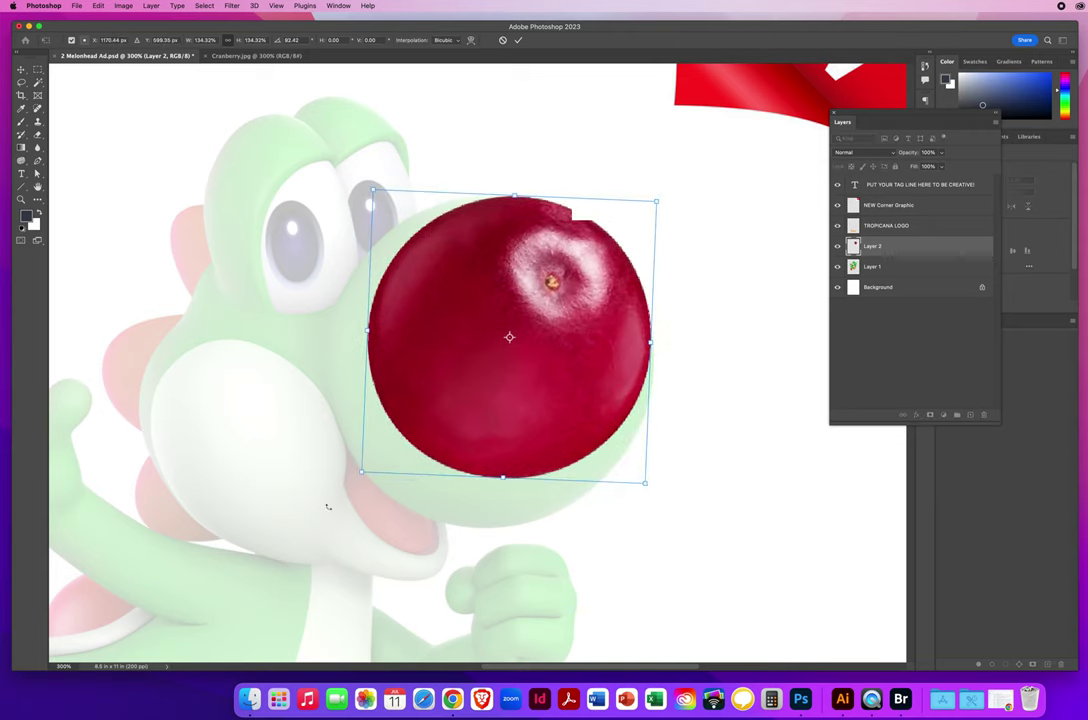
pyautogui.moveTo(361, 473); pyautogui.dragTo(308, 518)
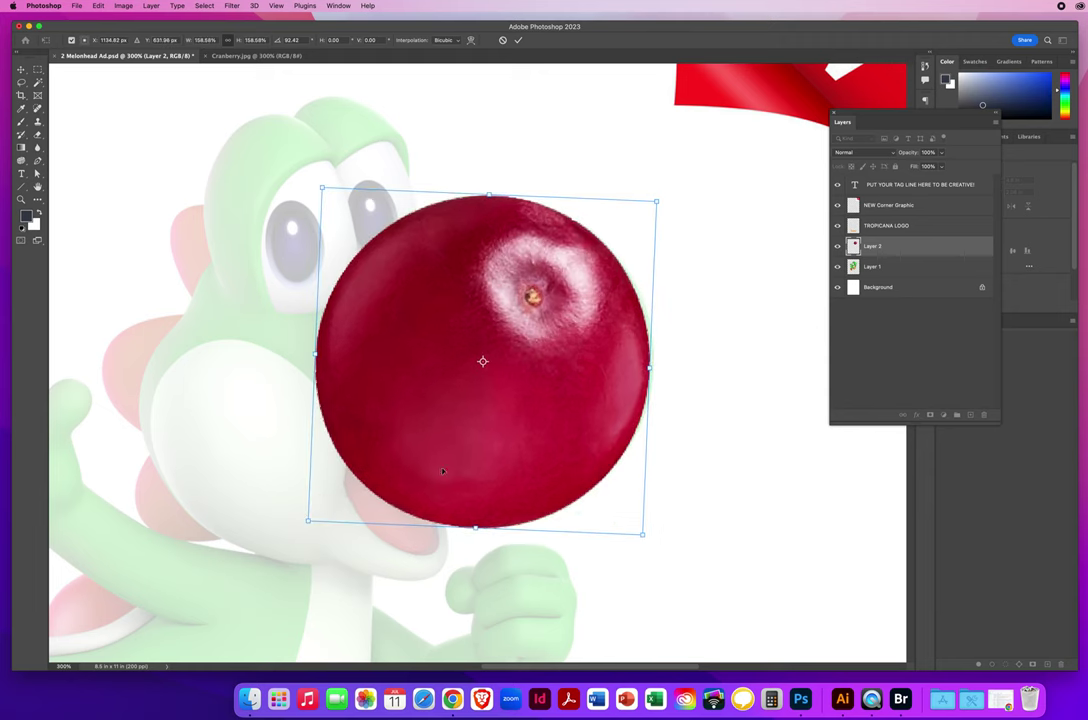
pyautogui.moveTo(444, 469); pyautogui.dragTo(451, 471)
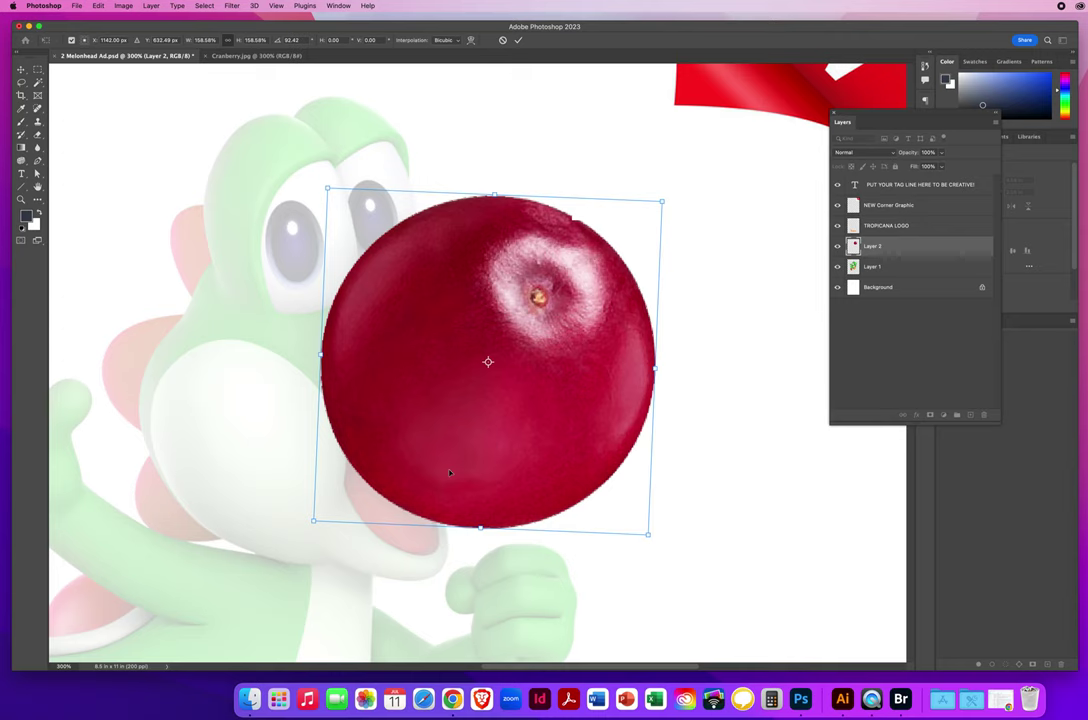
pyautogui.press('Return')
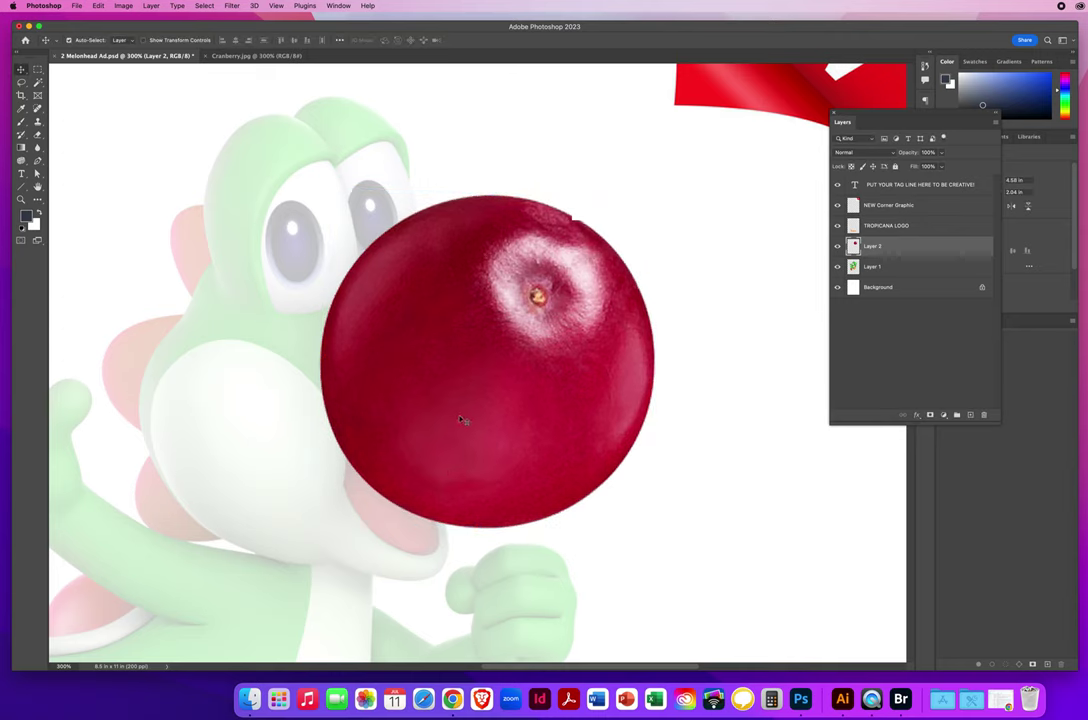
# - Zoom out to the whole ad and rename the cranberry layer NOSE
pyautogui.press('z')
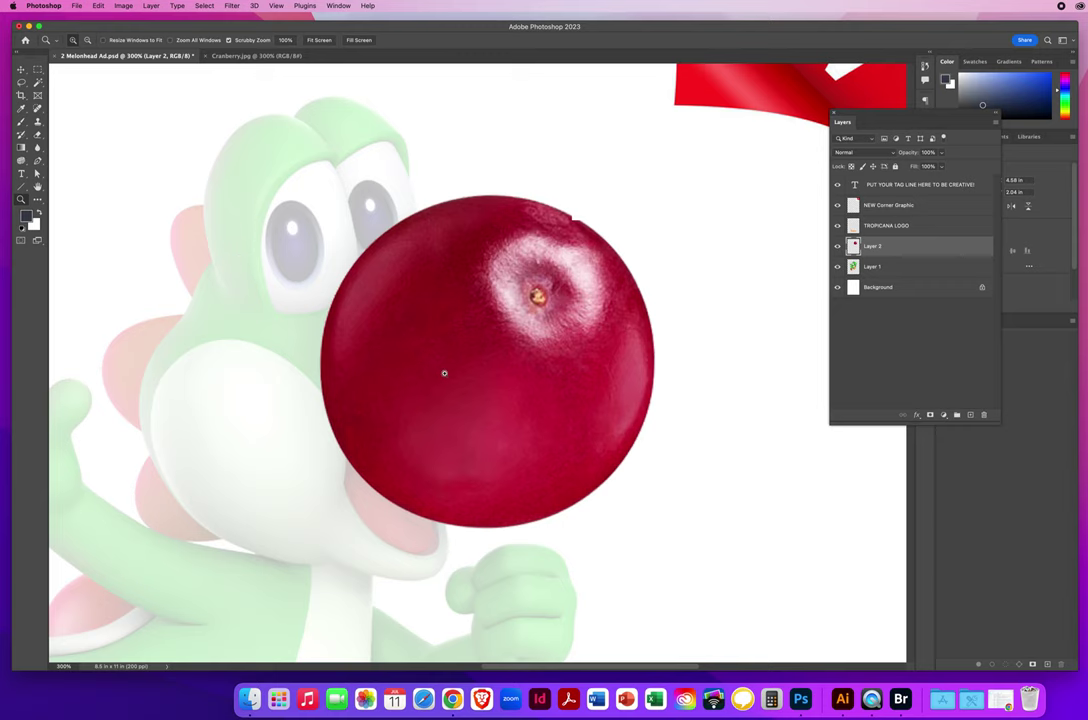
pyautogui.moveTo(445, 371); pyautogui.dragTo(420, 333)
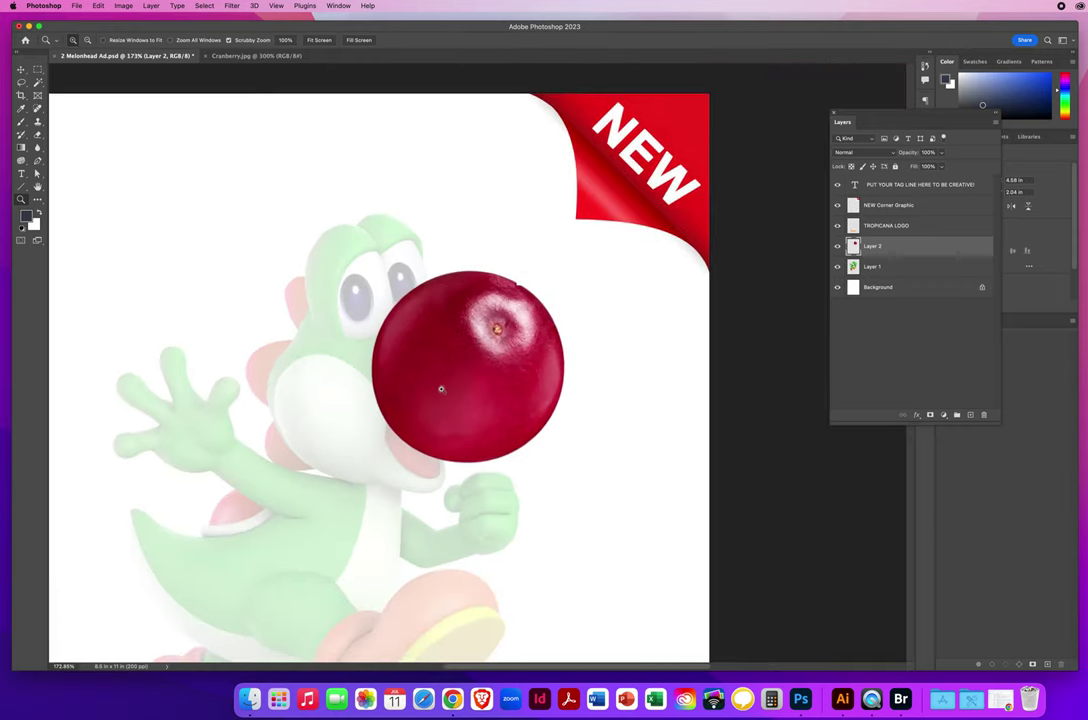
pyautogui.click(20, 68)
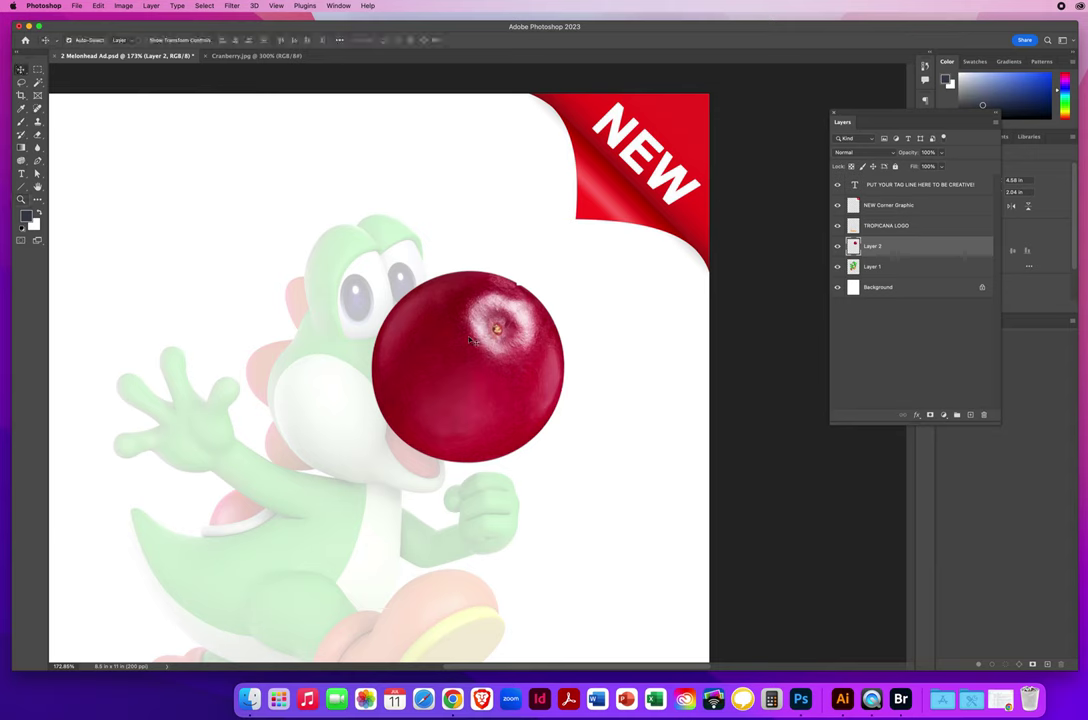
pyautogui.doubleClick(873, 247)
pyautogui.write('NOSE')
pyautogui.press('Return')
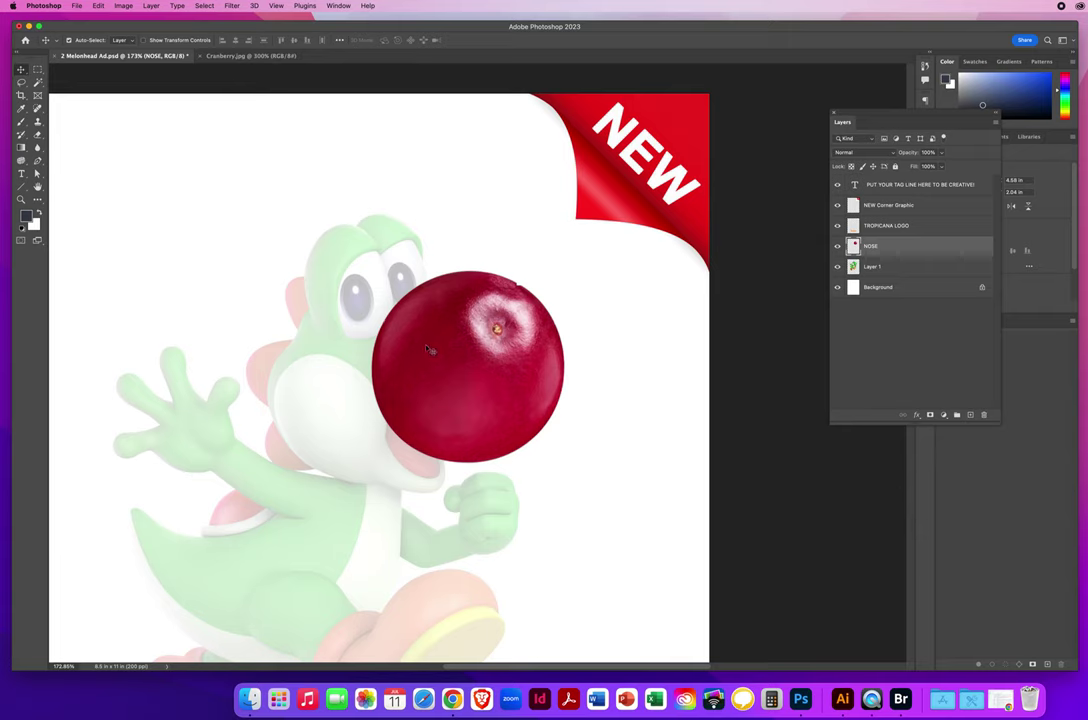
# - Recolour the nose lime green with Hue/Saturation Hue +104
pyautogui.click(124, 6)
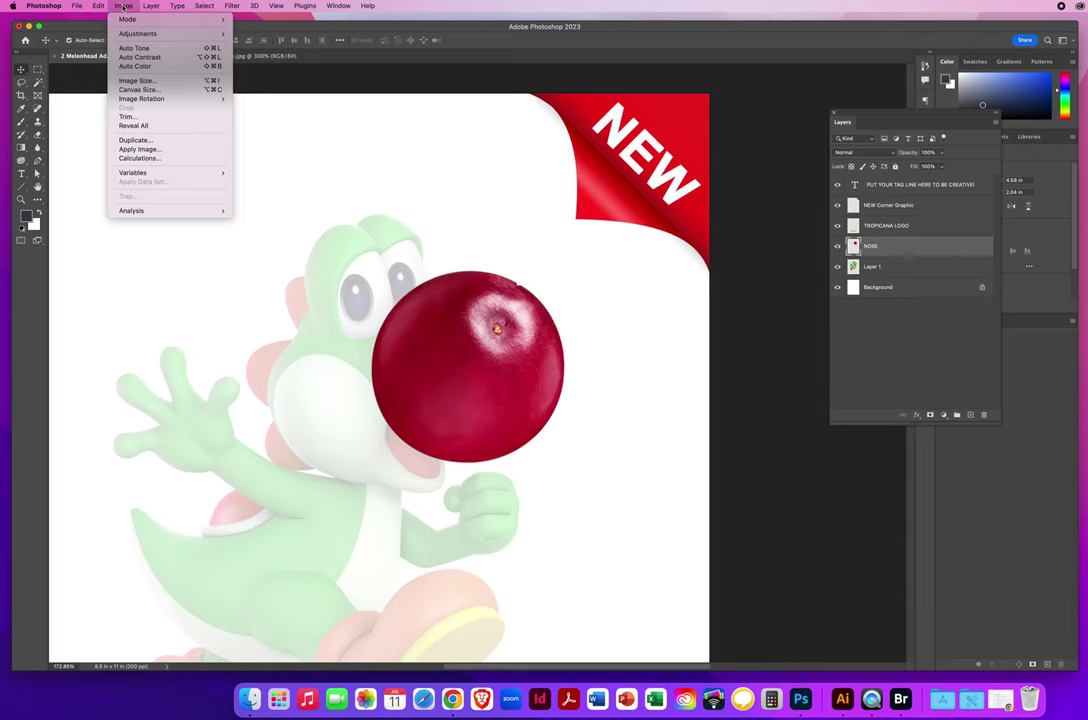
pyautogui.moveTo(122, 35)
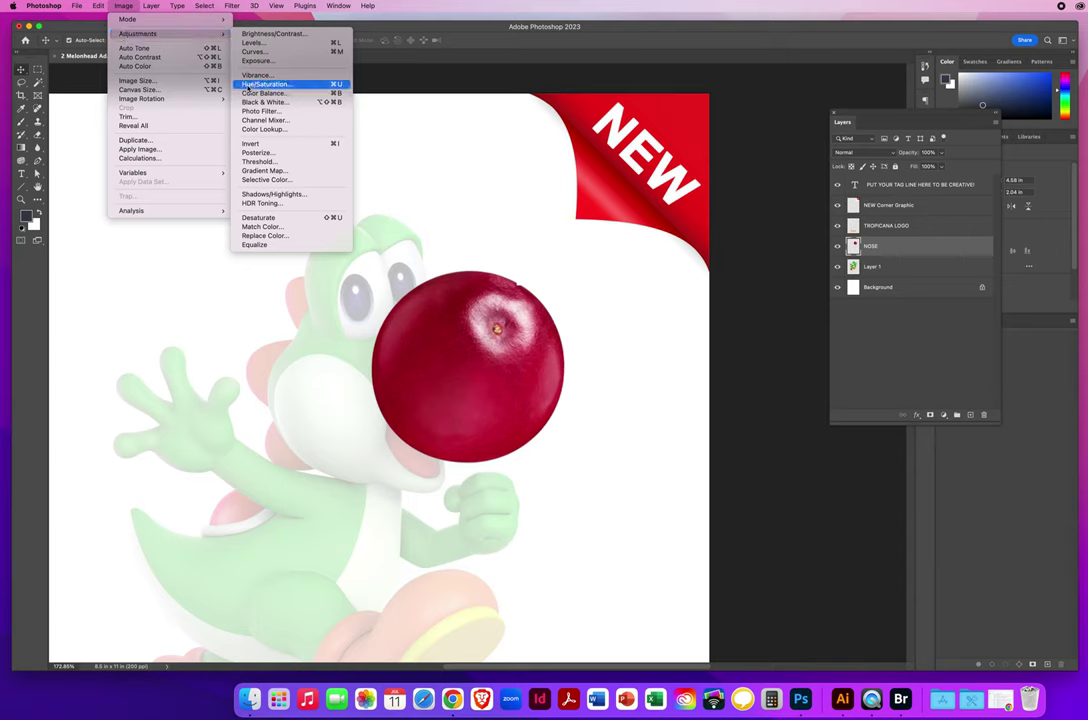
pyautogui.click(249, 86)
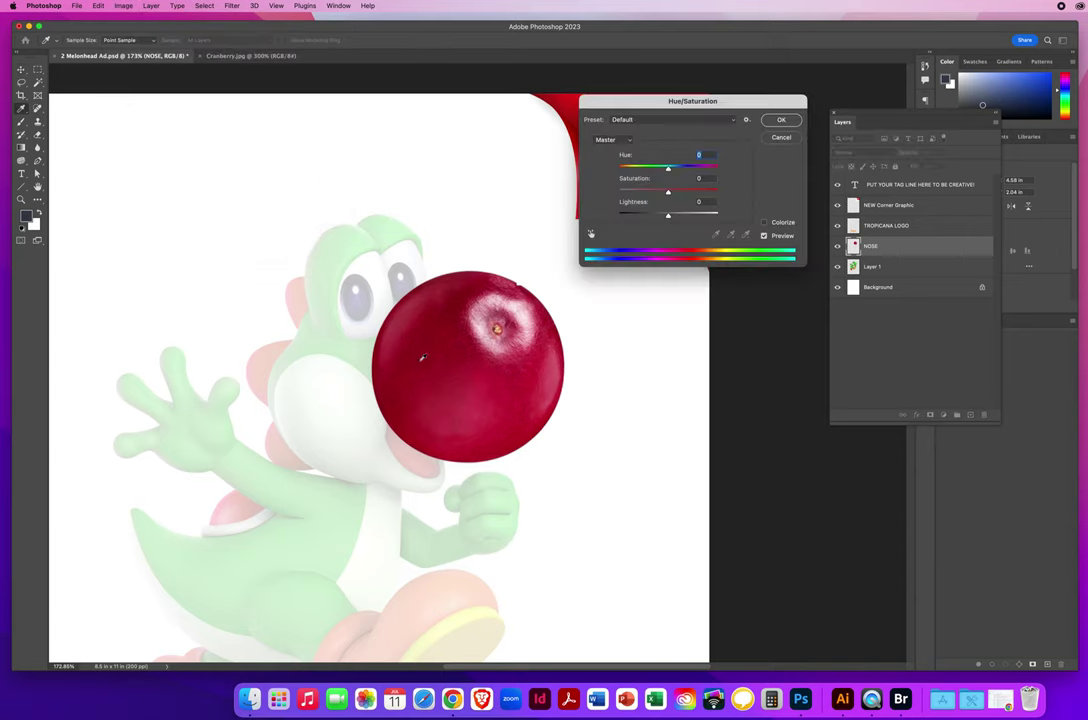
pyautogui.moveTo(645, 102); pyautogui.dragTo(519, 116)
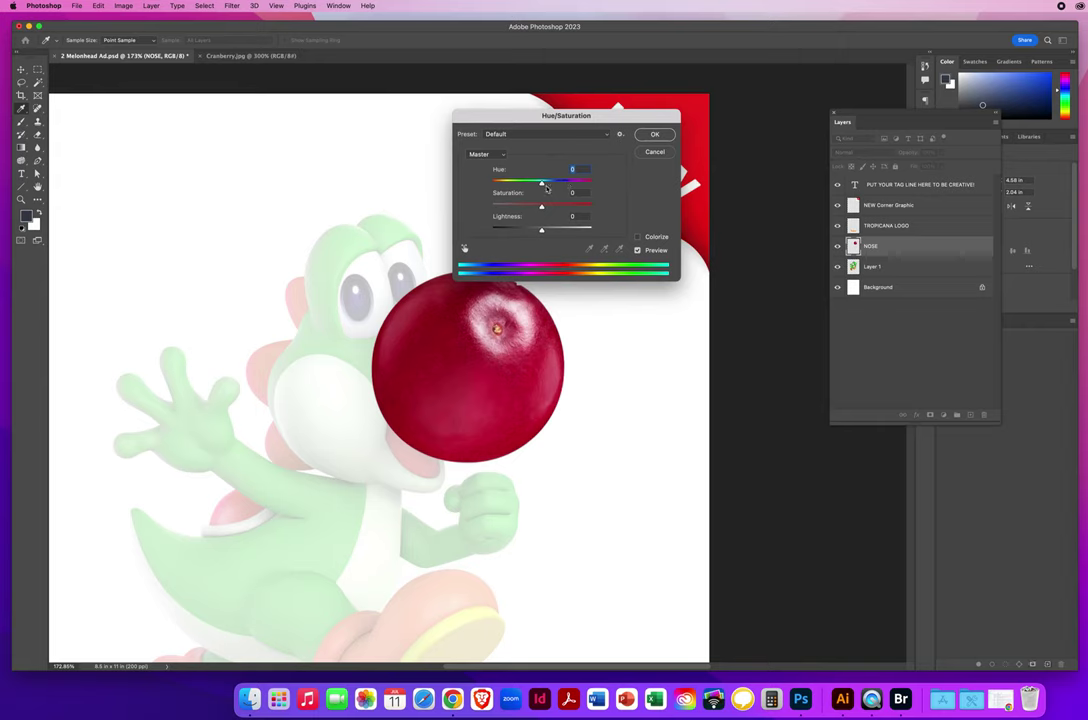
pyautogui.moveTo(541, 183); pyautogui.dragTo(577, 185)
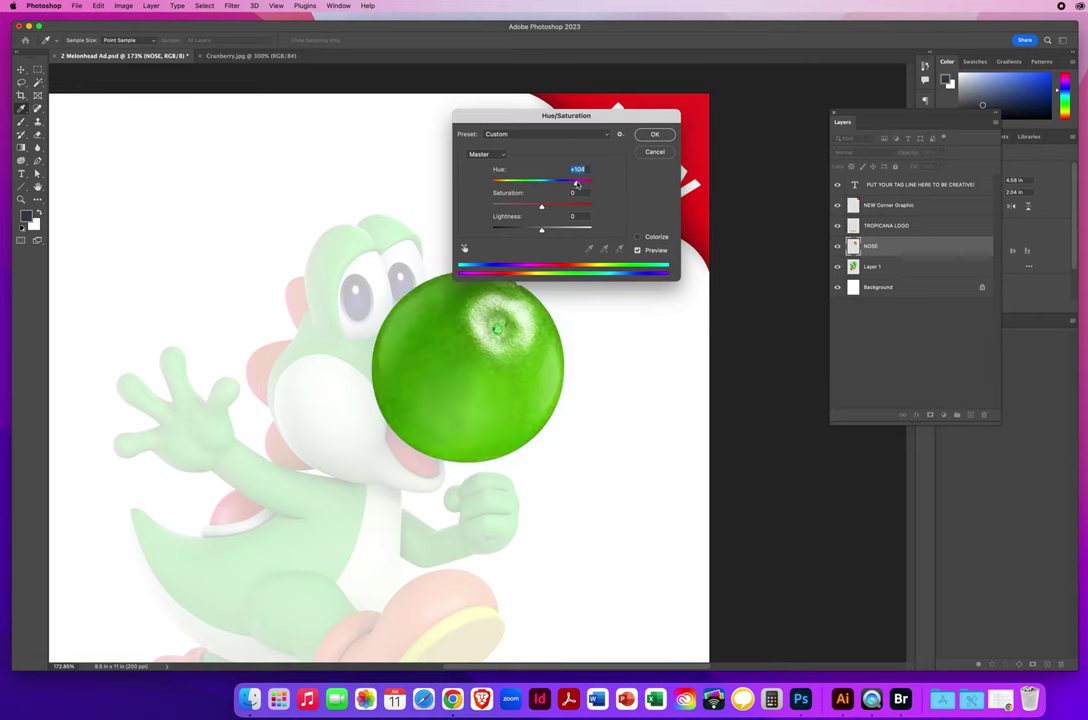
pyautogui.click(654, 136)
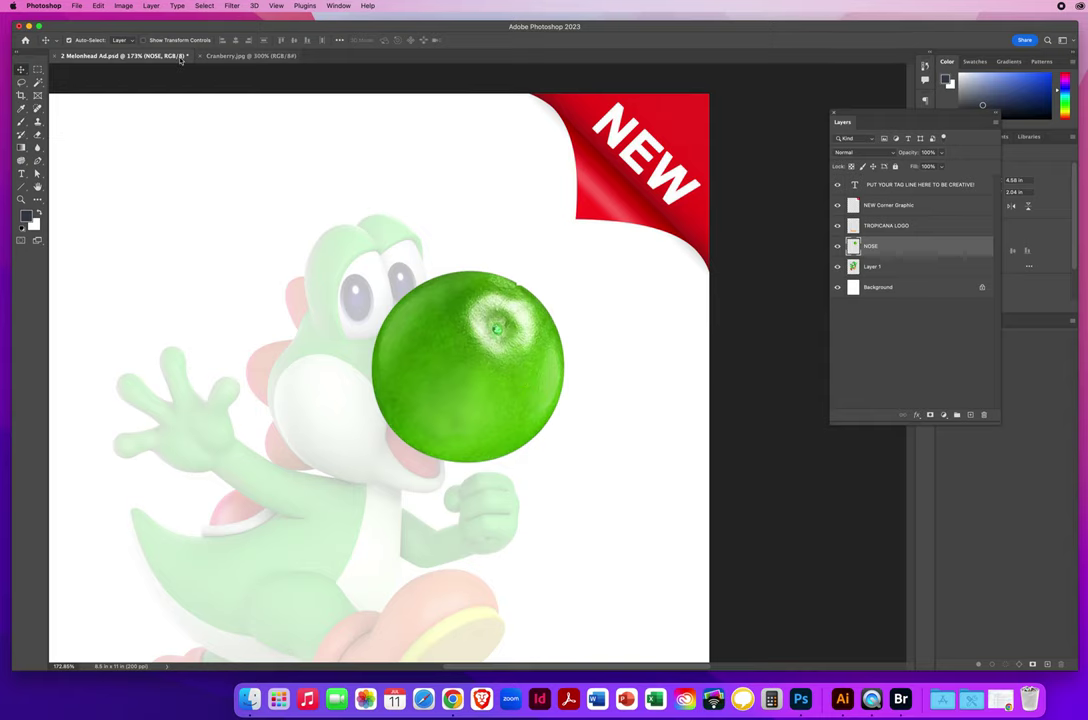
# - Close Cranberry.jpg and zoom in on the lime nose
pyautogui.click(218, 56)
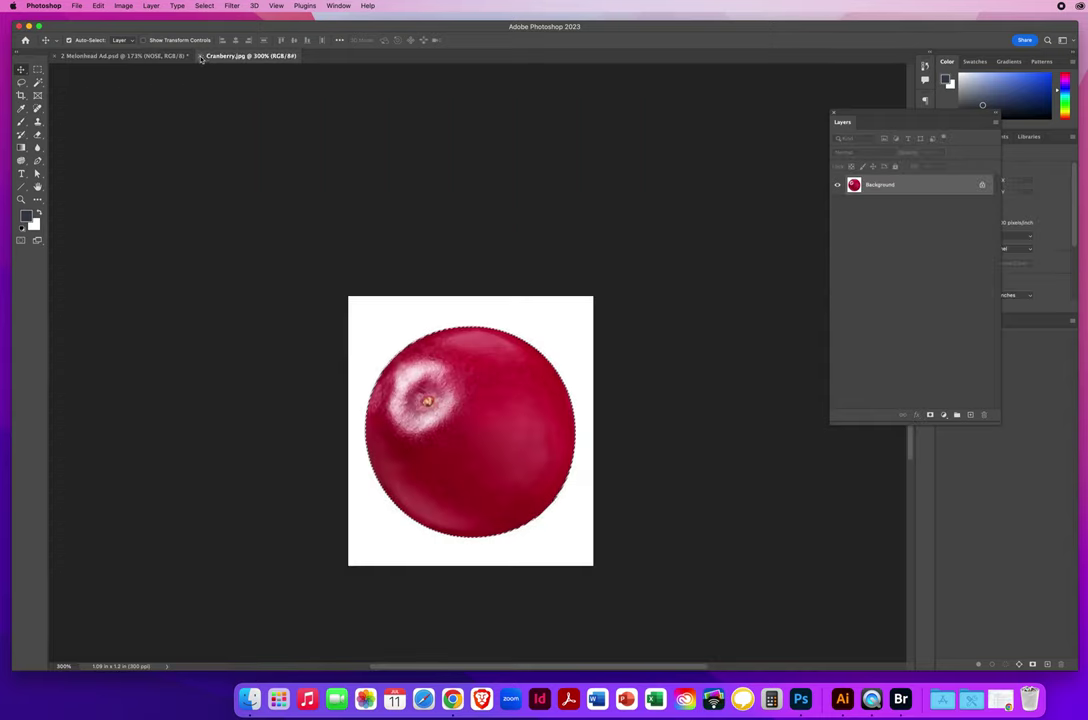
pyautogui.press('super+w')
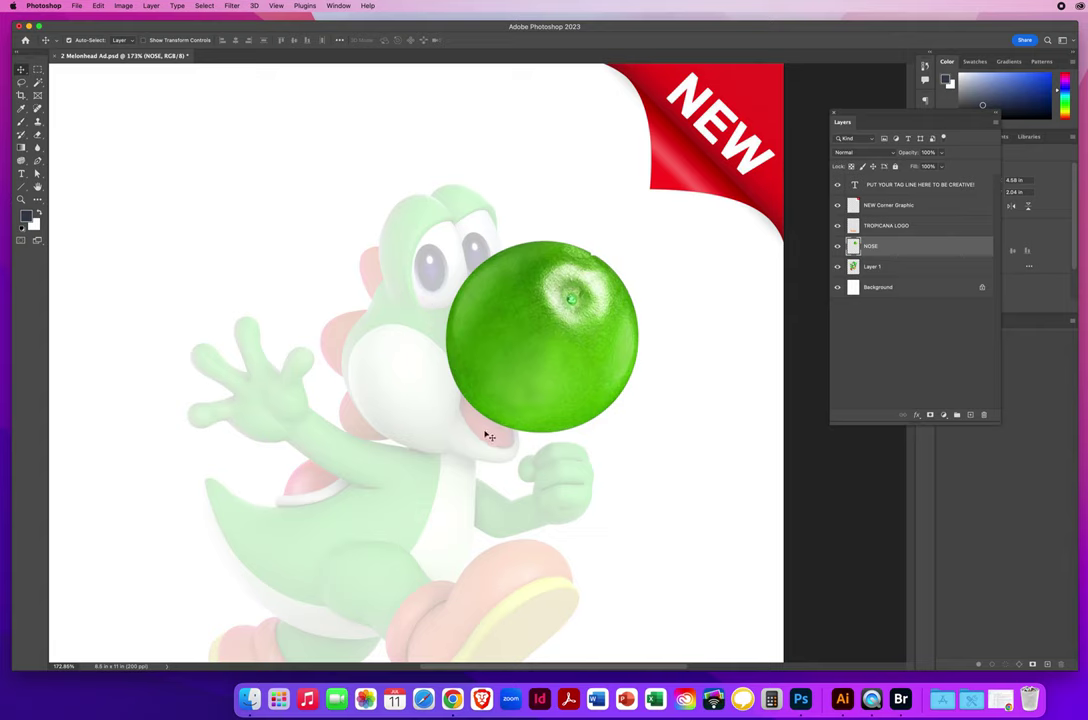
pyautogui.click(21, 200)
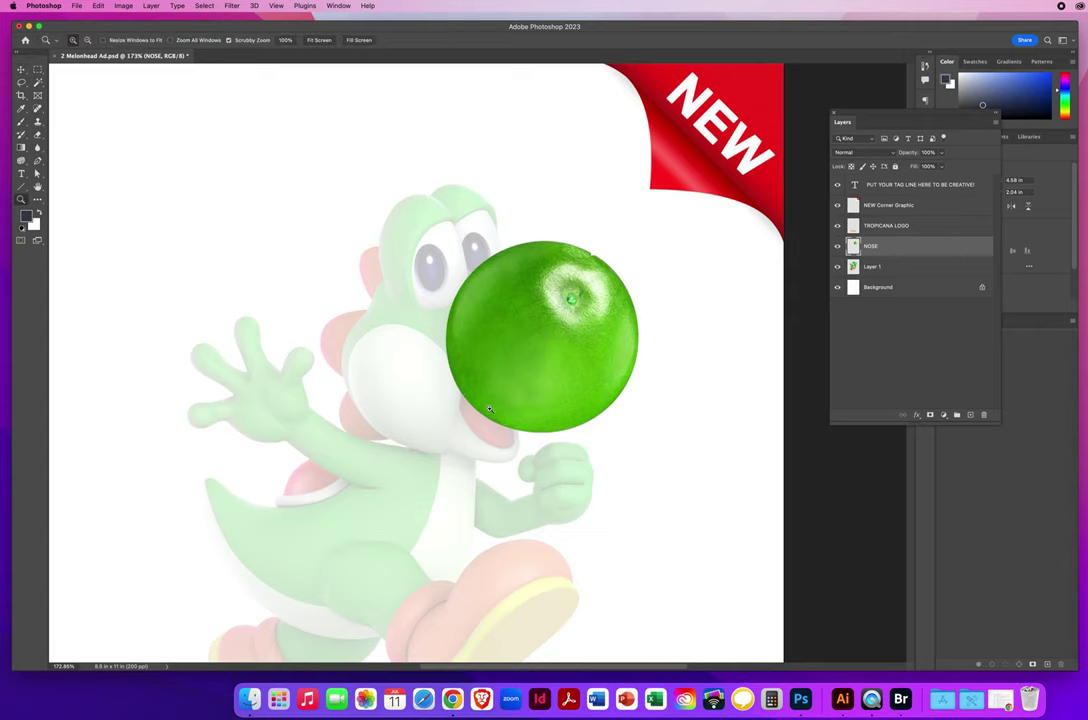
pyautogui.moveTo(489, 409); pyautogui.dragTo(503, 381)
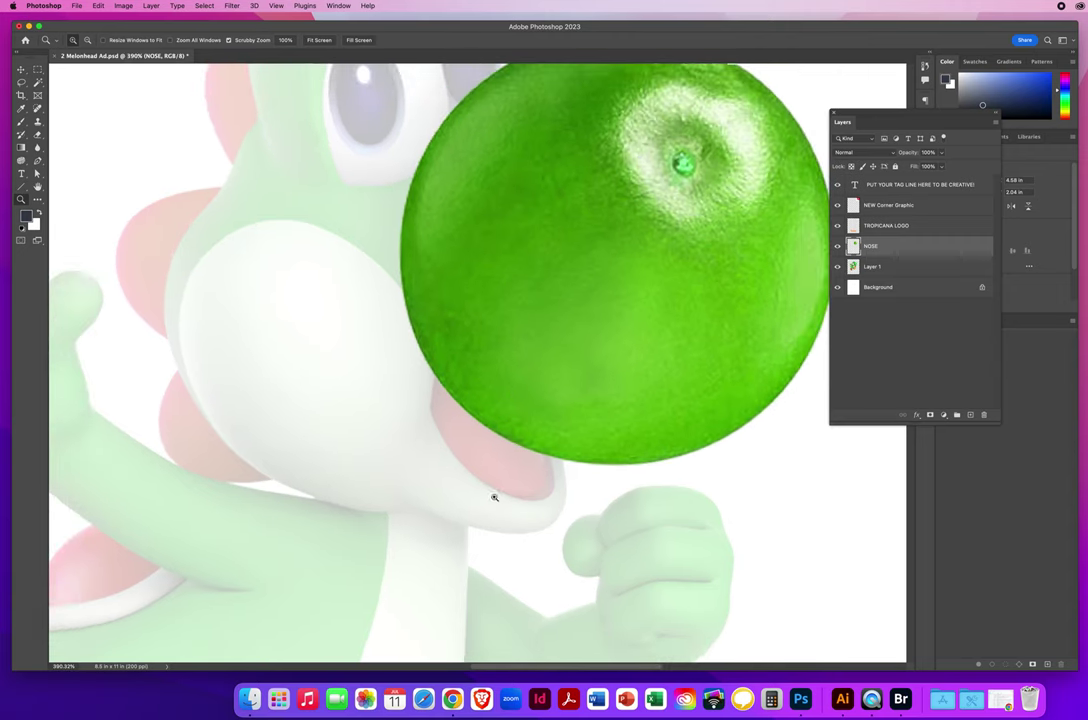
pyautogui.scroll(-5, 406, 316)
pyautogui.hscroll(5, 406, 316)
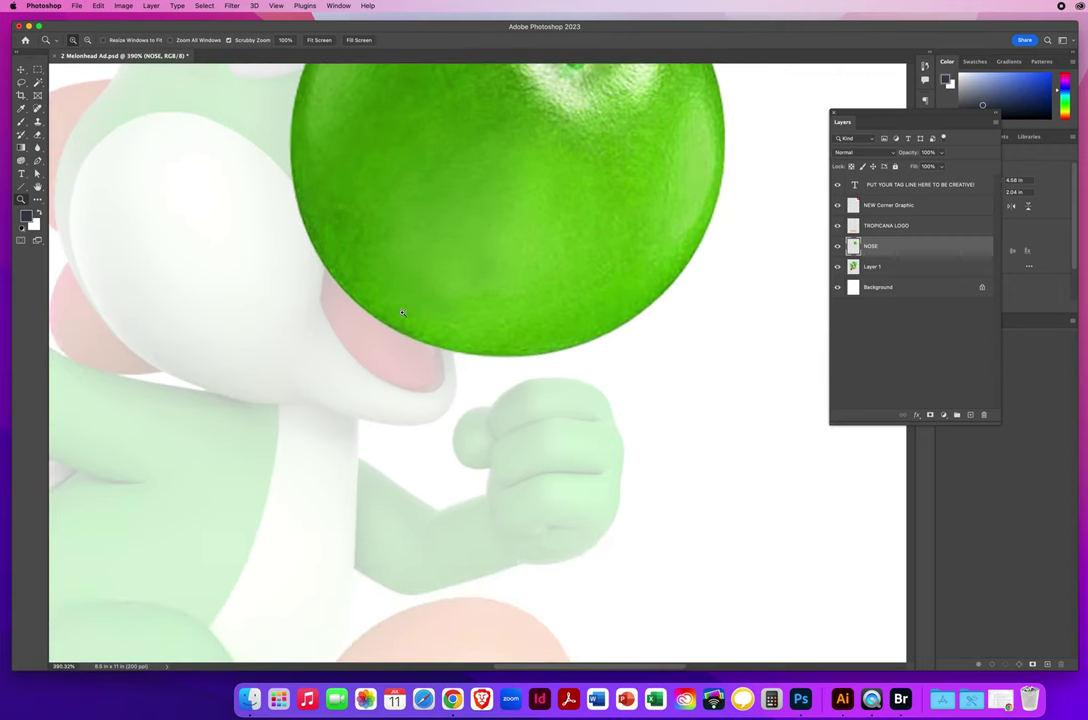
# - Switch to Bridge and open Strawberry.jpg from the fruit folder in Photoshop
pyautogui.click(900, 698)
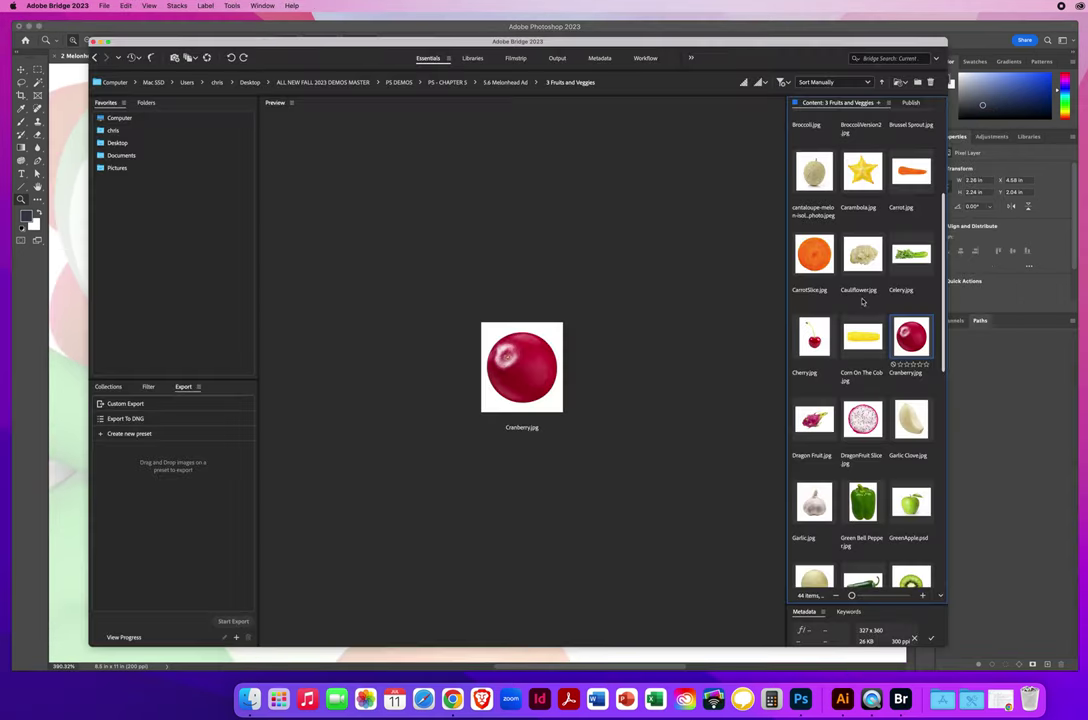
pyautogui.scroll(5, 944, 175)
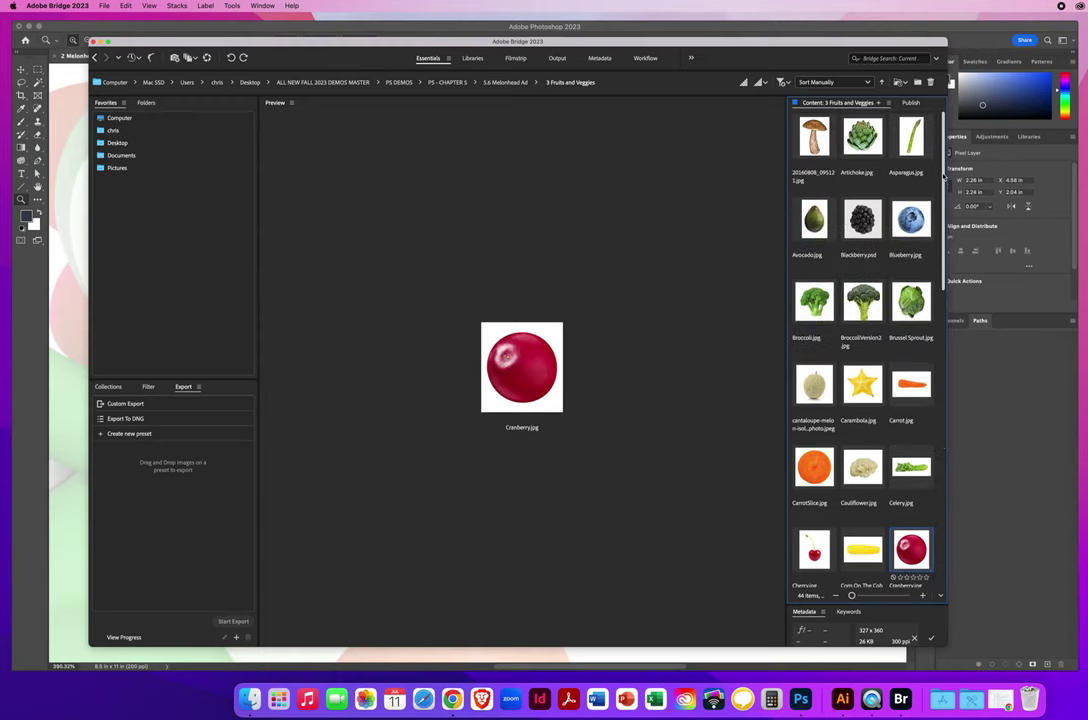
pyautogui.scroll(-10, 943, 180)
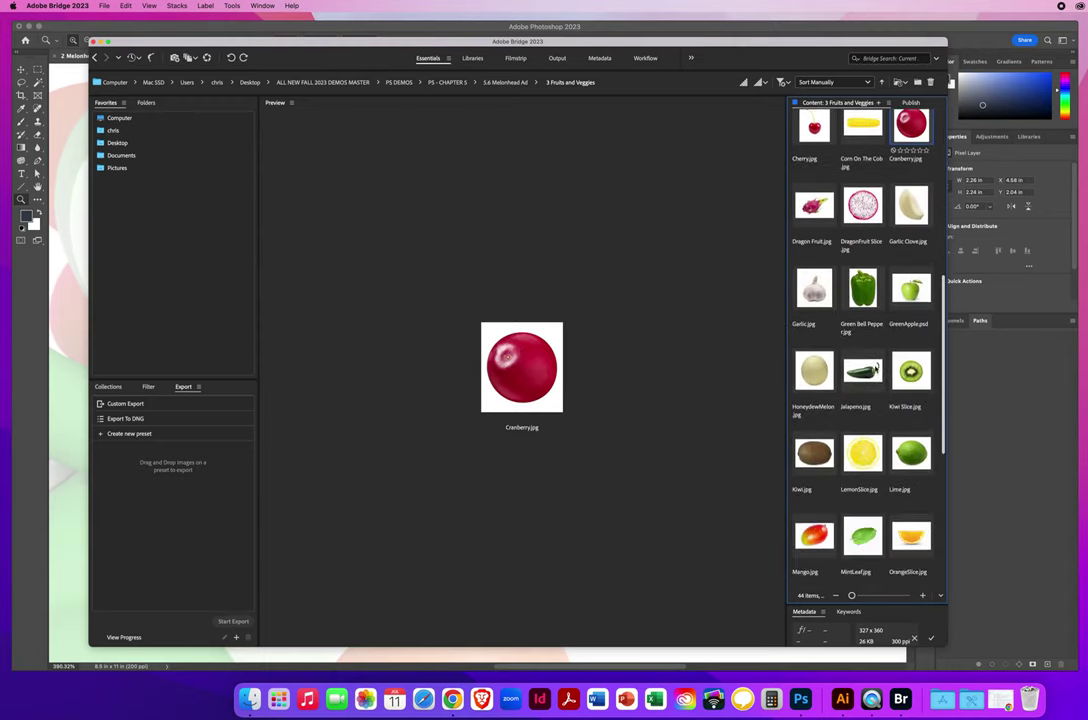
pyautogui.scroll(-5, 905, 397)
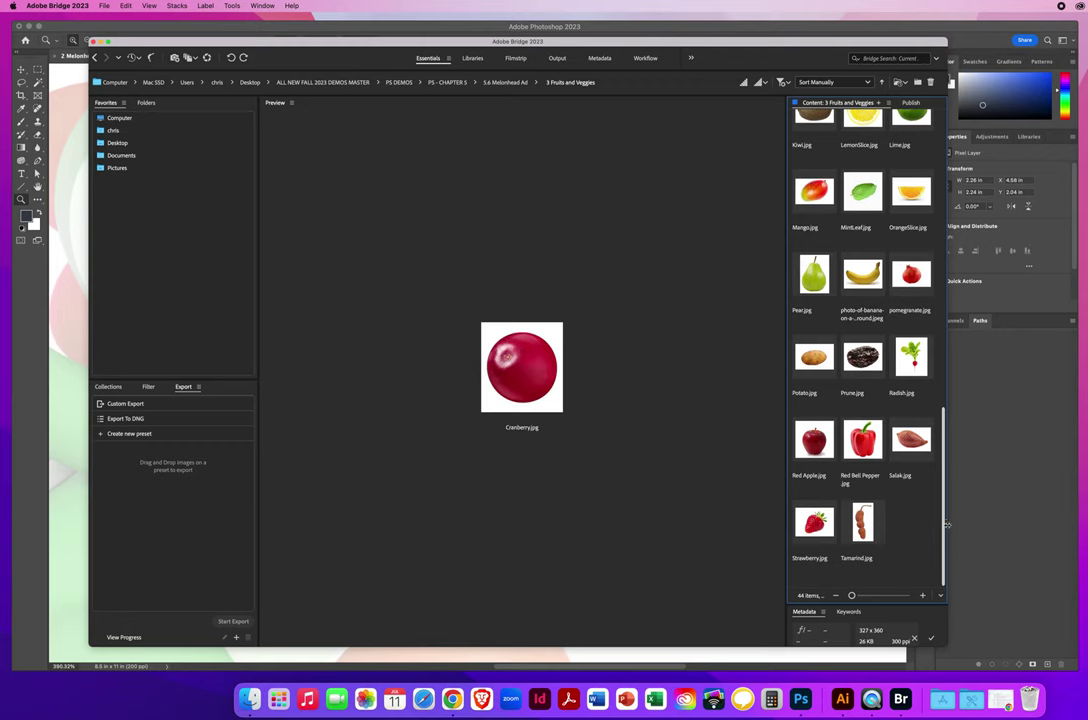
pyautogui.click(814, 521)
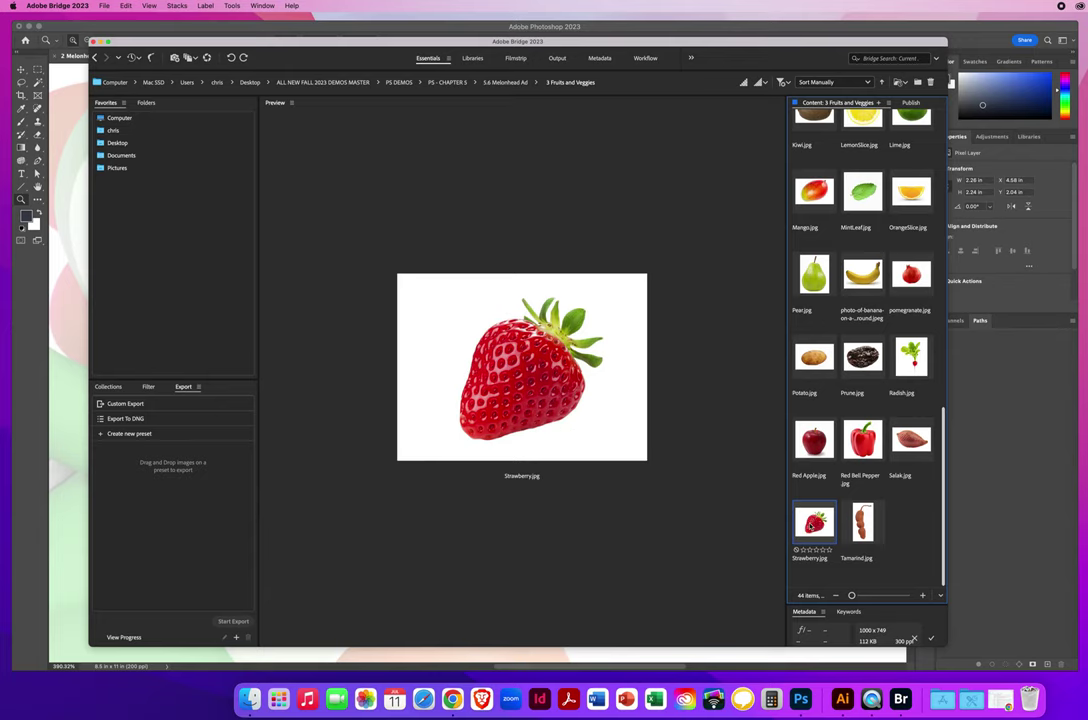
pyautogui.press('super+o')
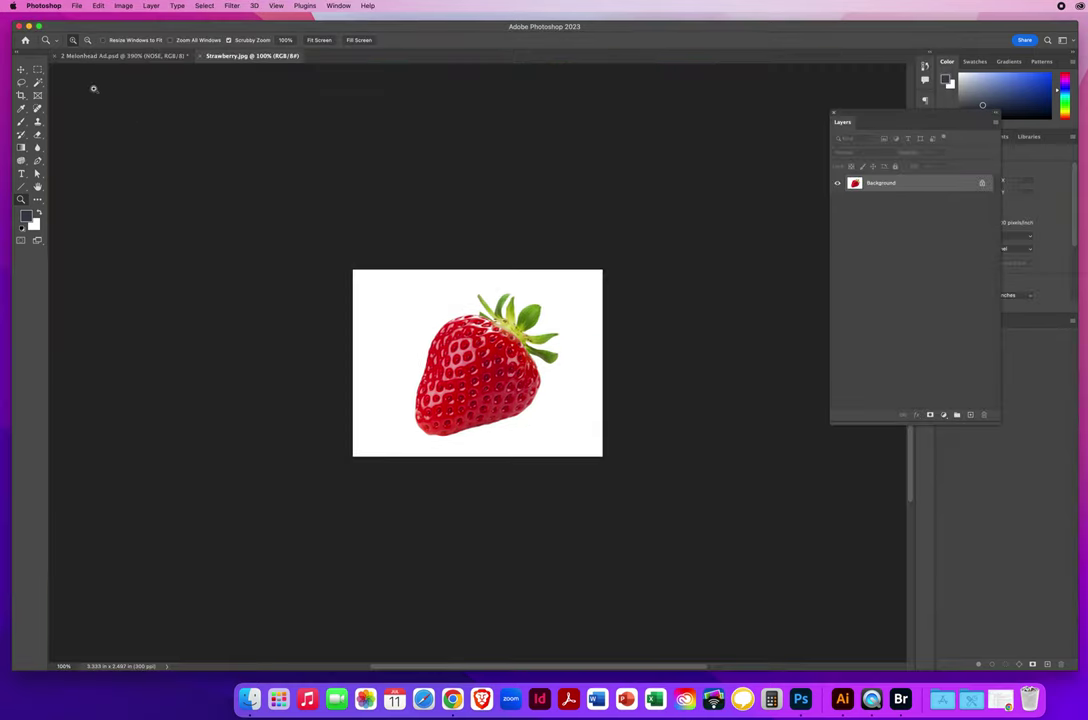
# - Magic Wand the white background and invert the selection onto the strawberry
pyautogui.click(37, 82)
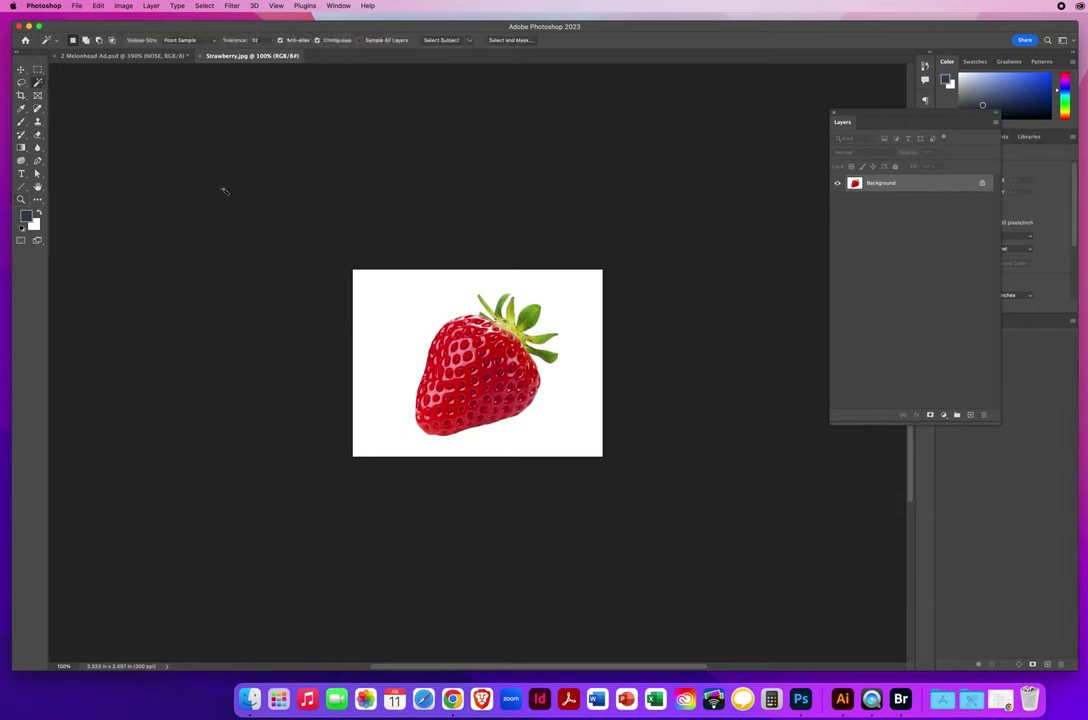
pyautogui.click(410, 315)
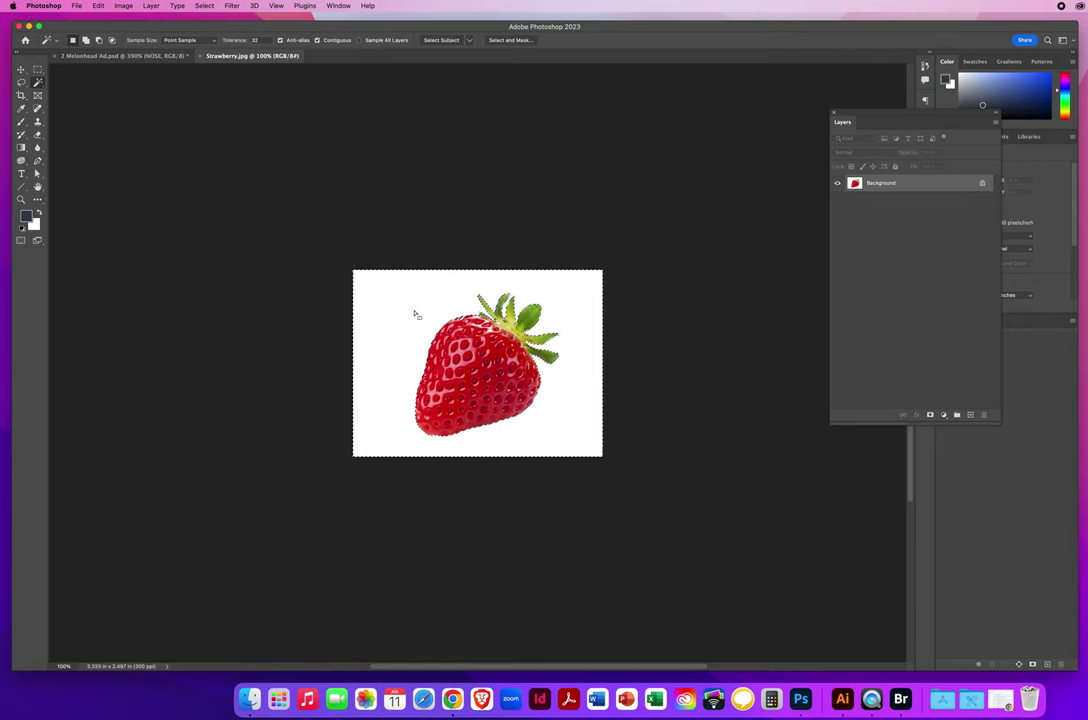
pyautogui.click(204, 6)
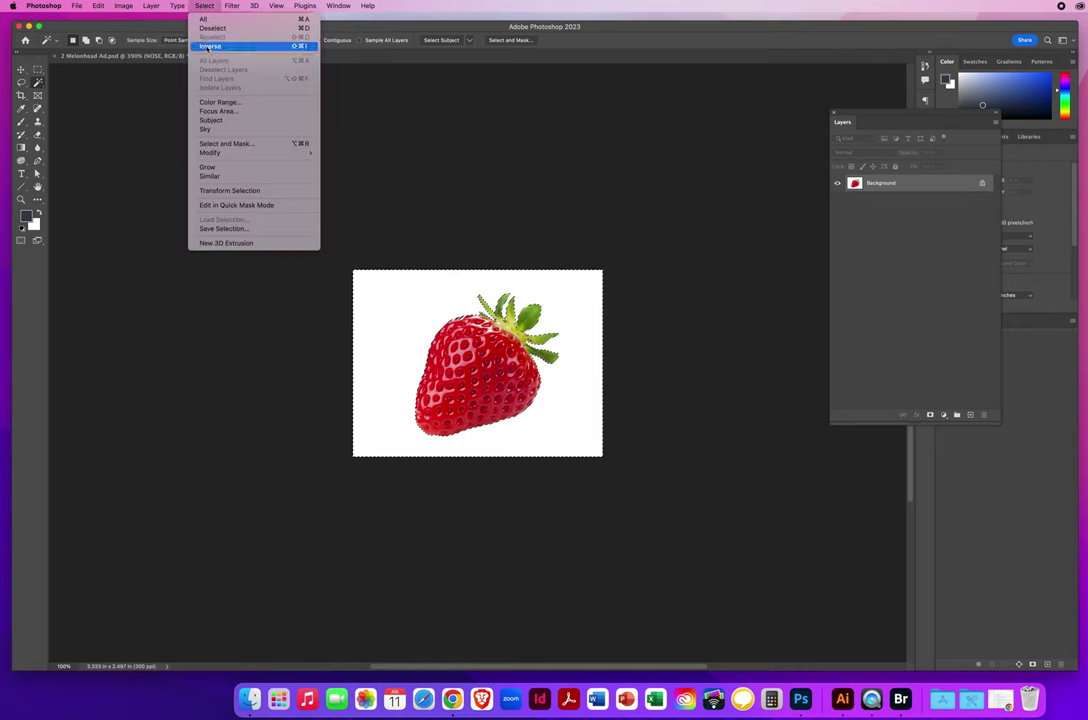
pyautogui.click(209, 46)
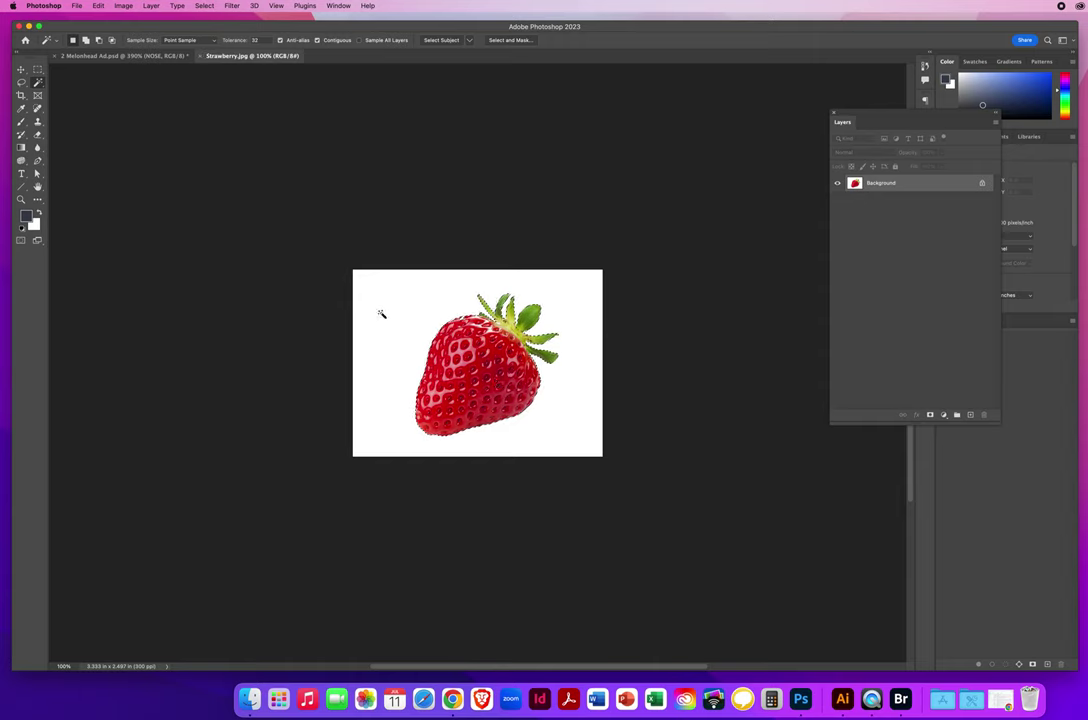
# - Undo the accidental shift of the strawberry's selection outline
pyautogui.click(21, 70)
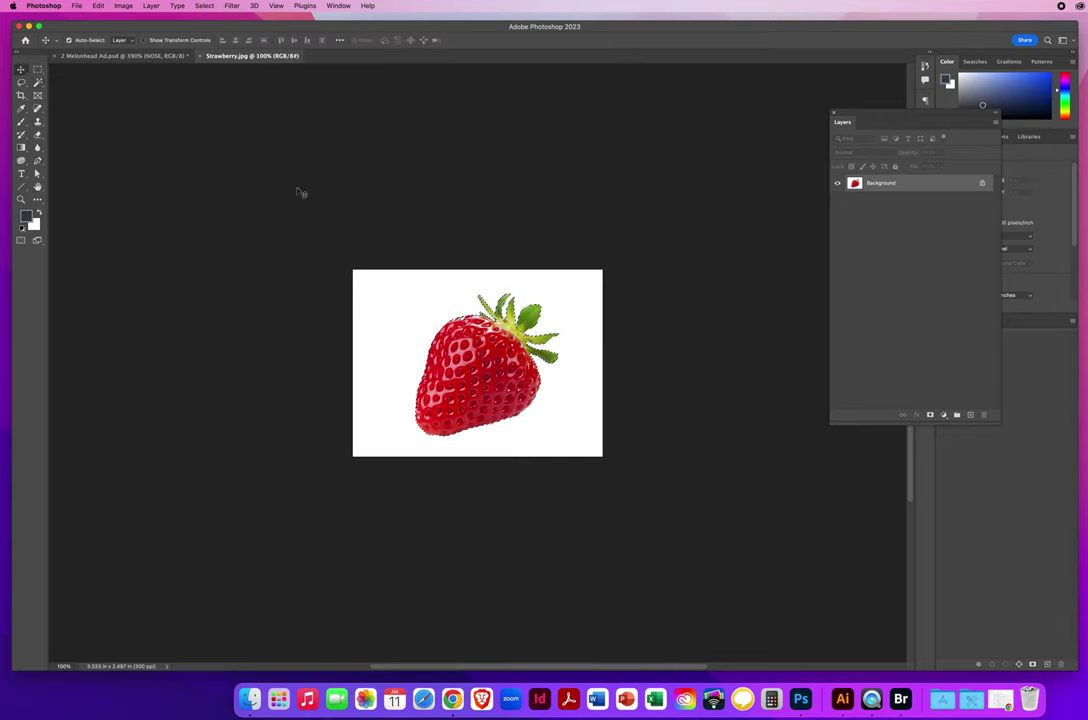
pyautogui.click(37, 81)
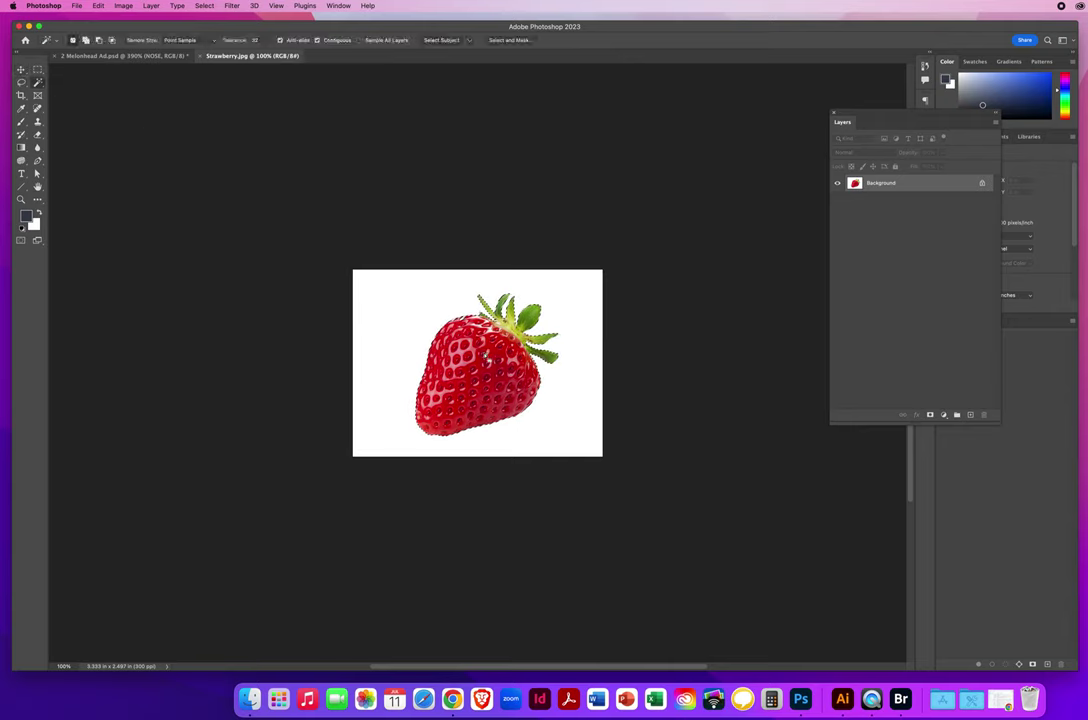
pyautogui.moveTo(480, 372); pyautogui.dragTo(452, 351)
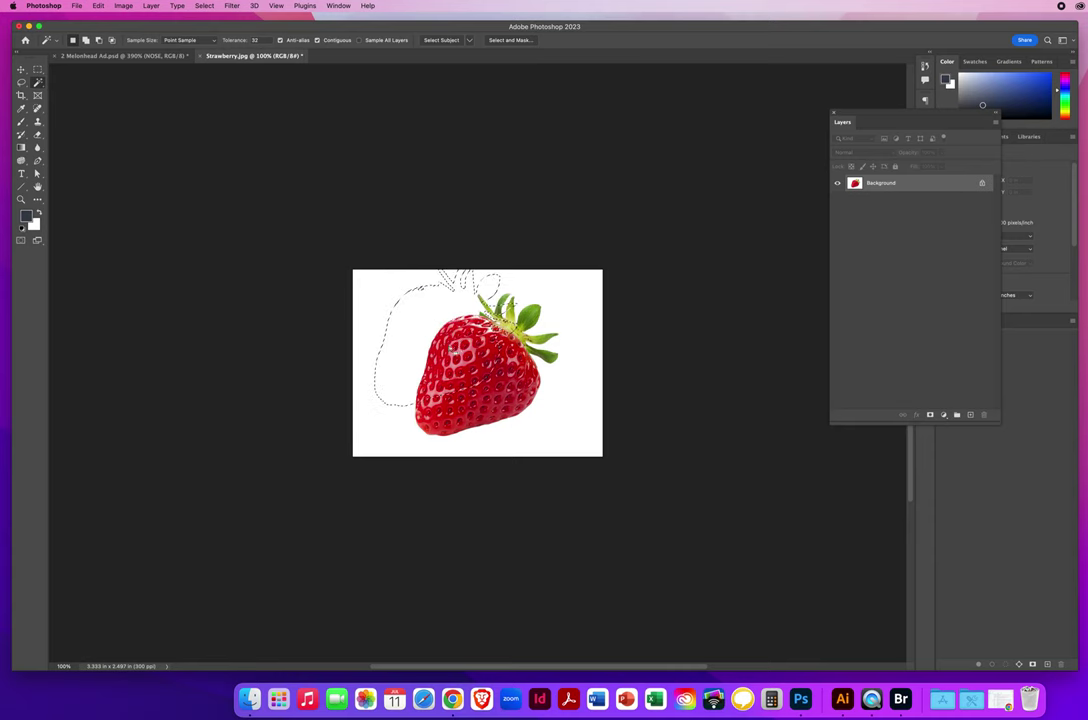
pyautogui.click(98, 5)
pyautogui.click(110, 18)
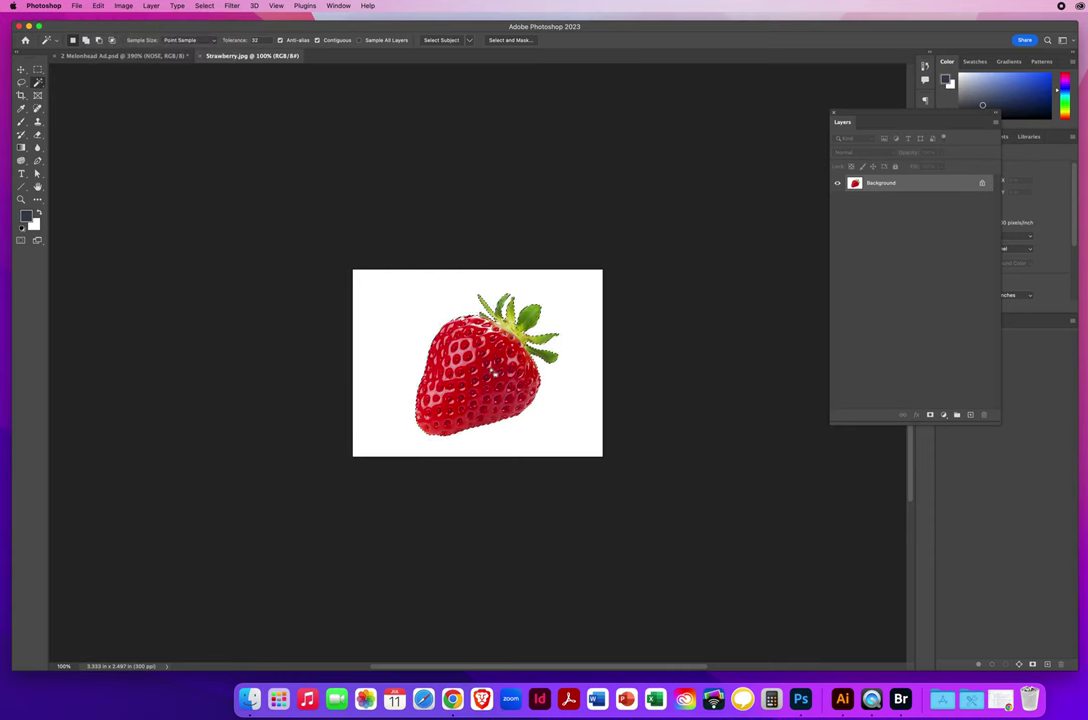
# - Drag the strawberry into the Melonhead ad as Layer 2 and move it below NOSE
pyautogui.click(21, 70)
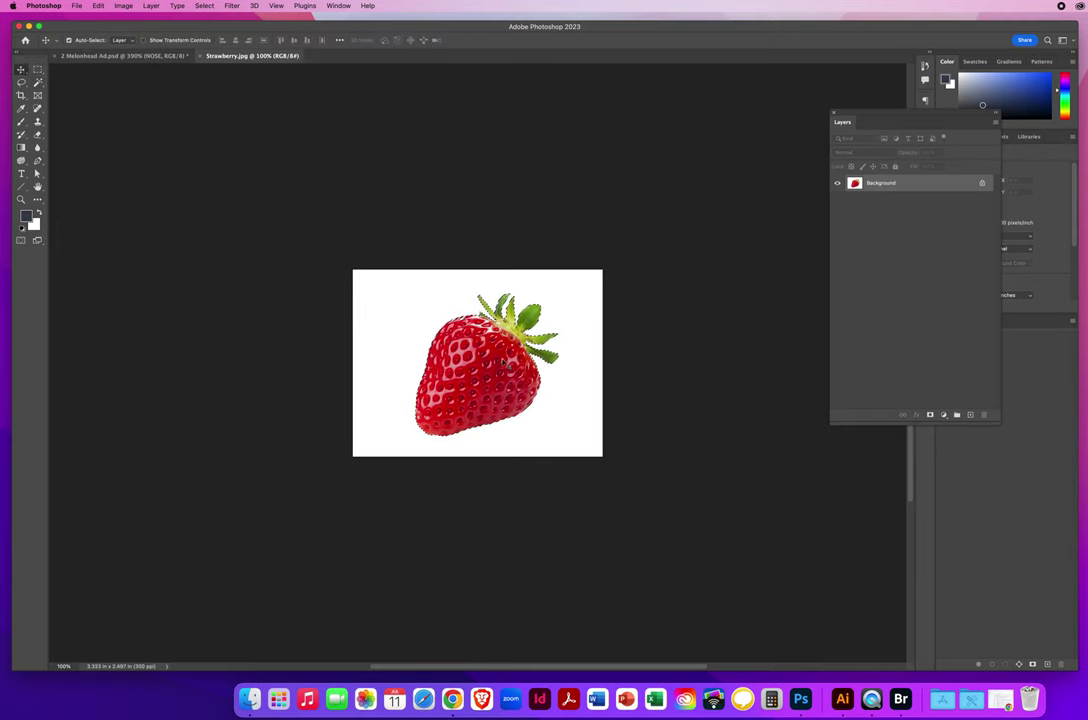
pyautogui.moveTo(475, 373); pyautogui.dragTo(138, 56)
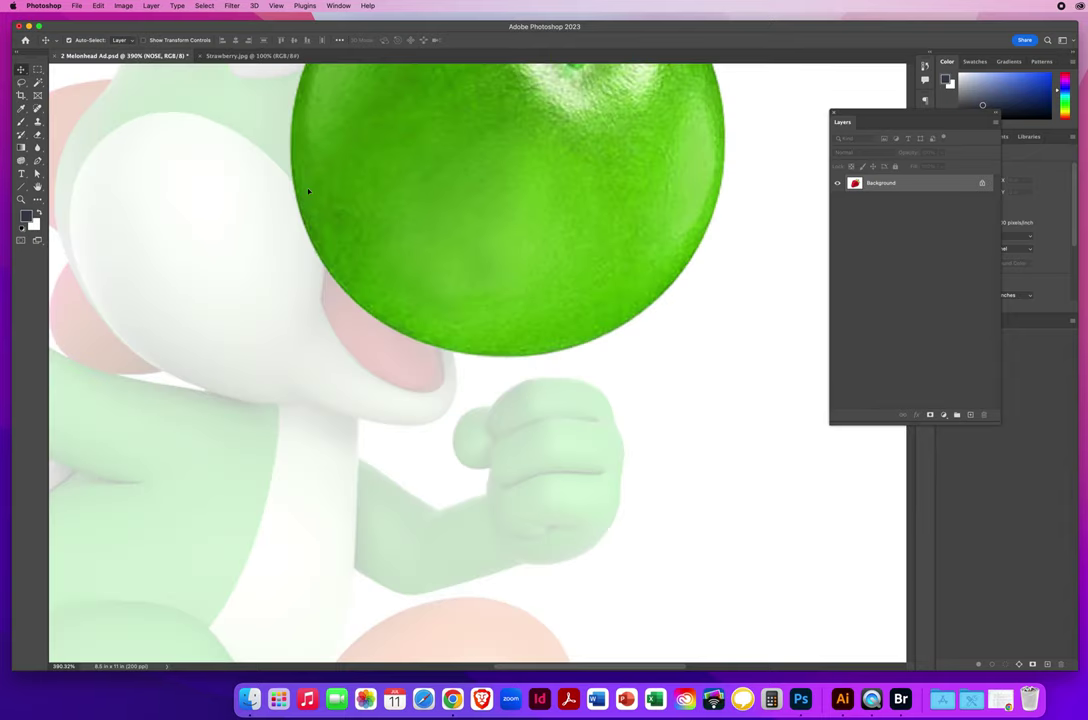
pyautogui.moveTo(416, 293); pyautogui.dragTo(392, 253)
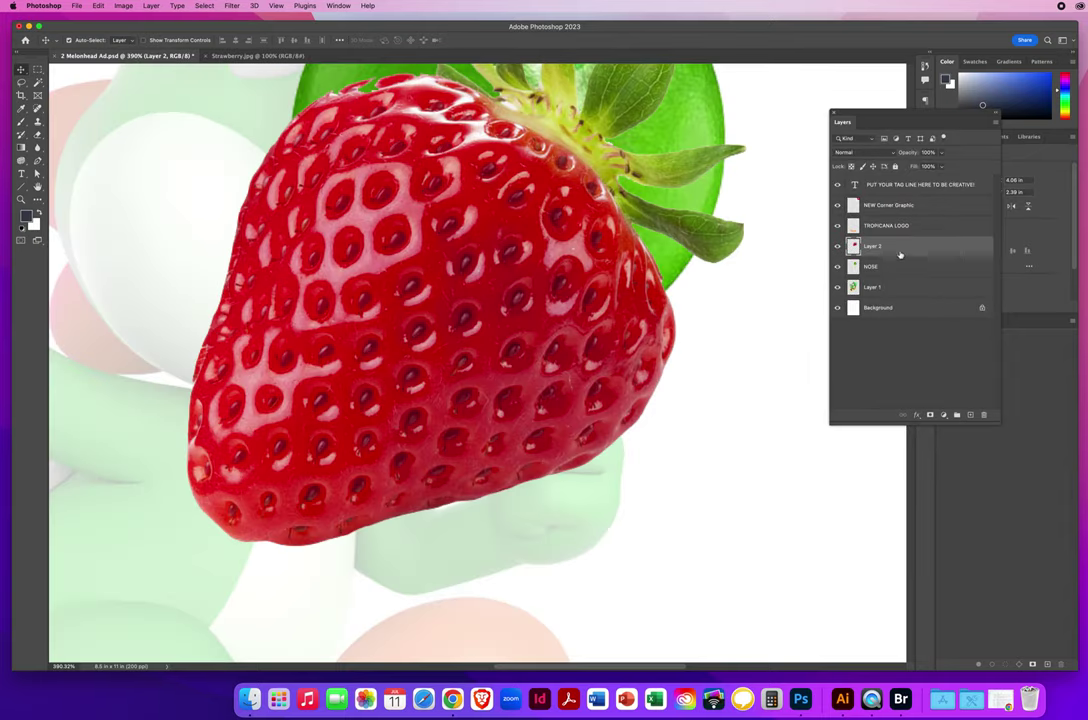
pyautogui.moveTo(893, 248); pyautogui.dragTo(893, 279)
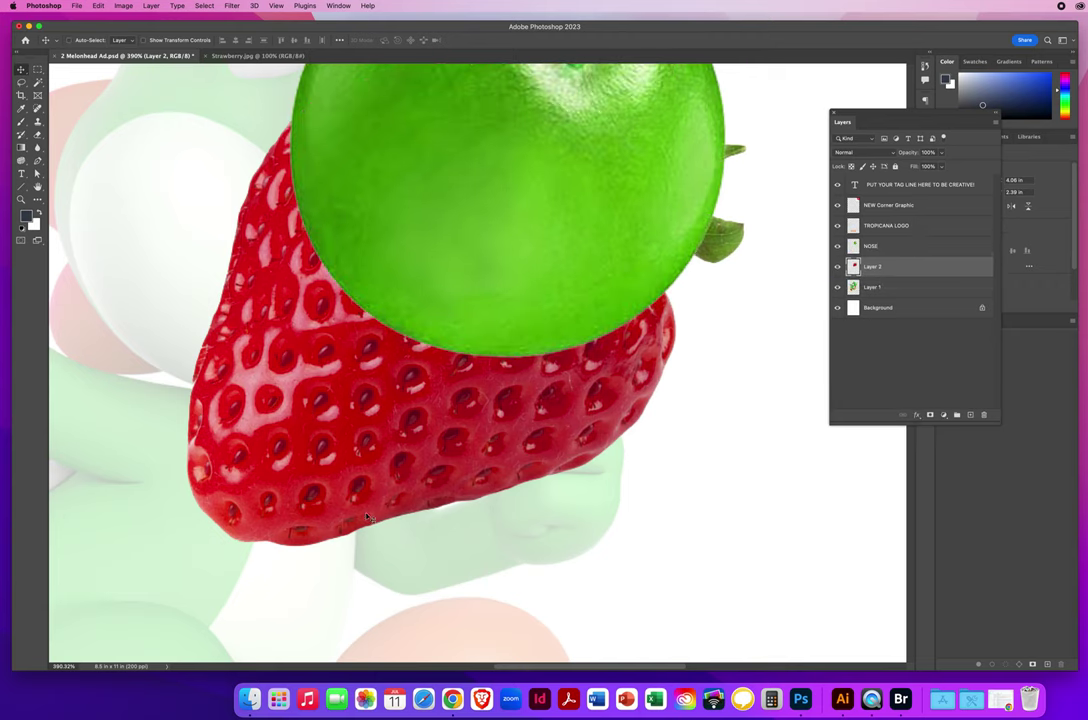
pyautogui.press('super+t')
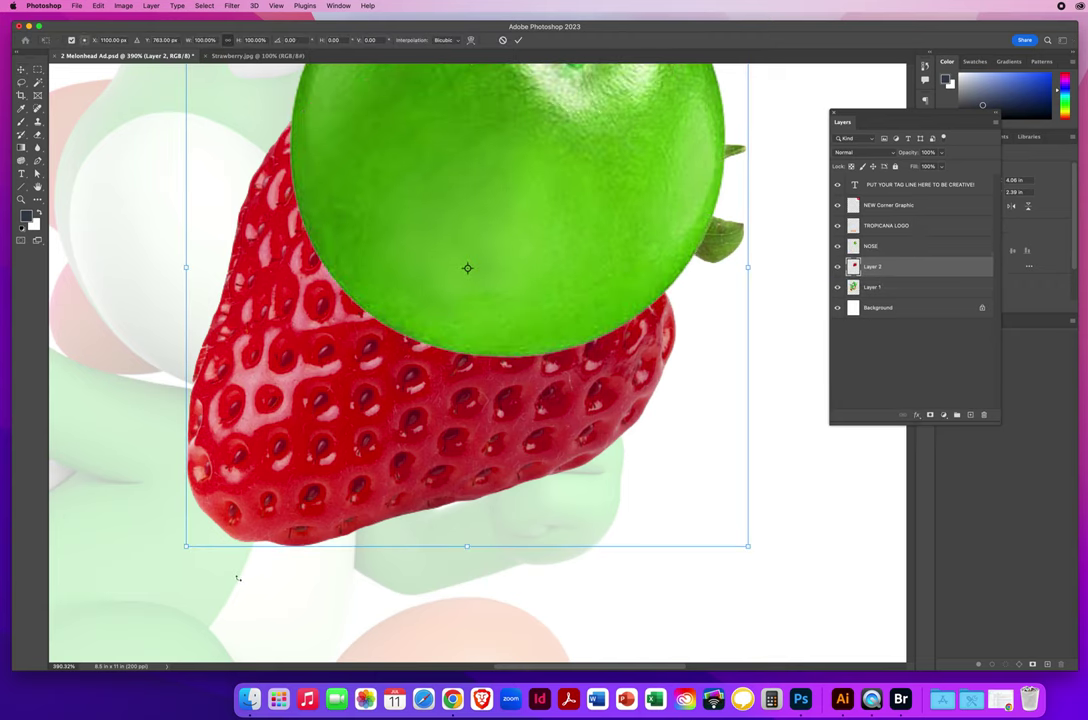
# - Scale the strawberry to about 36%, tilt it and tuck it under the lime nose
pyautogui.moveTo(237, 578); pyautogui.dragTo(697, 481)
pyautogui.moveTo(131, 479); pyautogui.dragTo(497, 248)
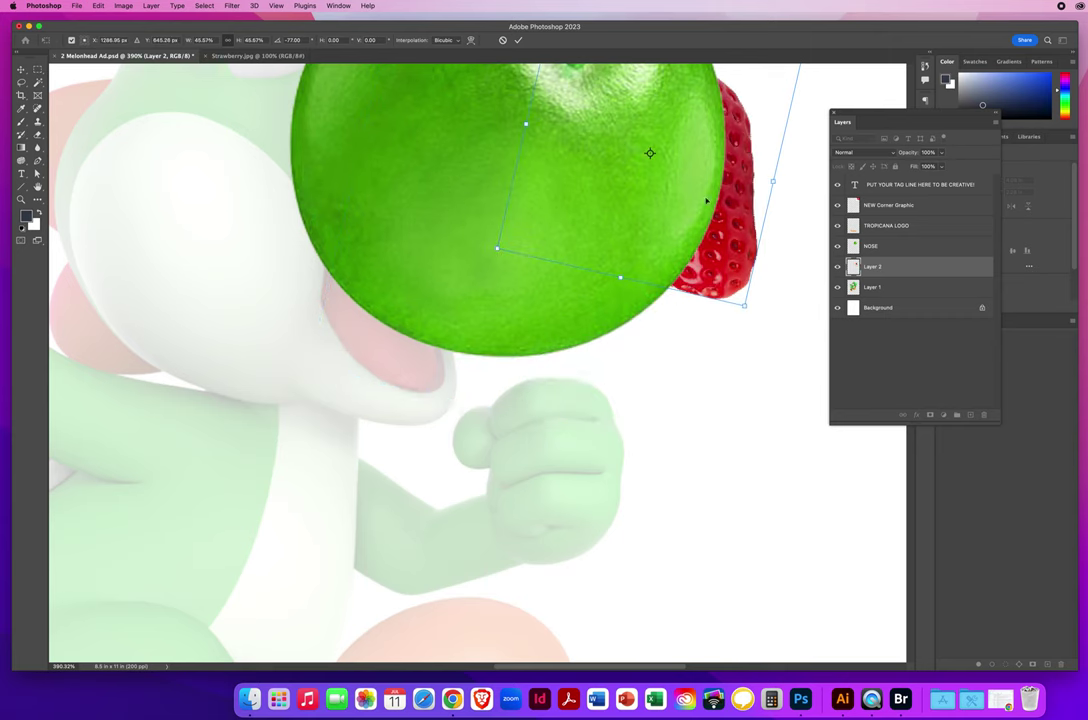
pyautogui.moveTo(706, 201); pyautogui.dragTo(407, 294)
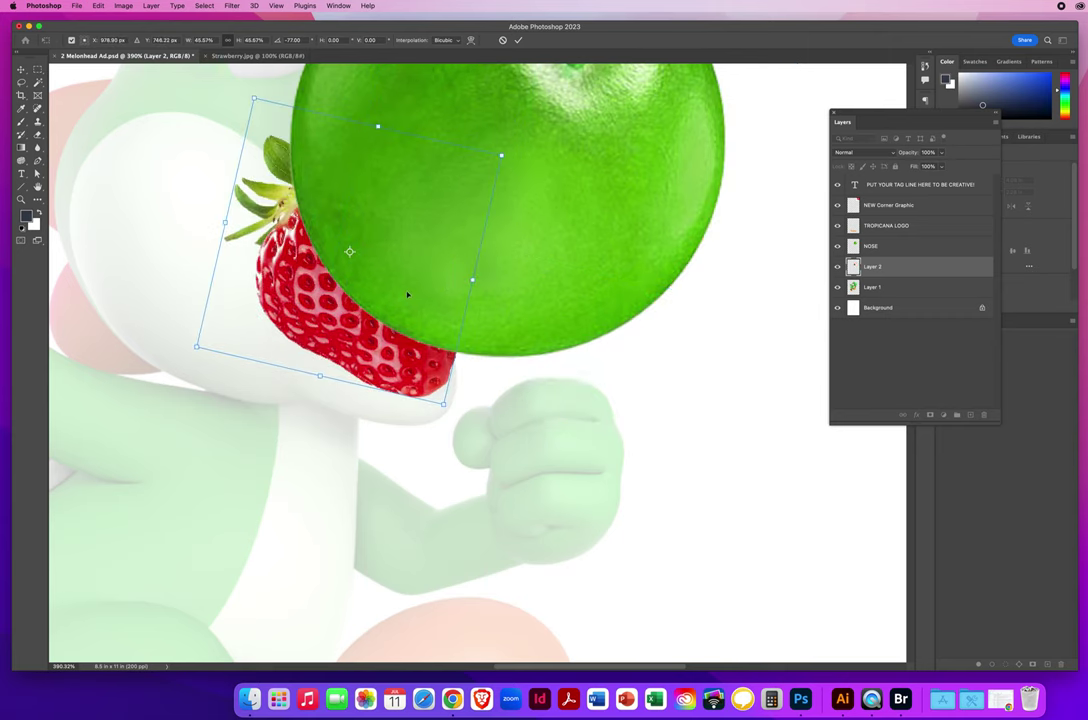
pyautogui.moveTo(162, 153); pyautogui.dragTo(206, 128)
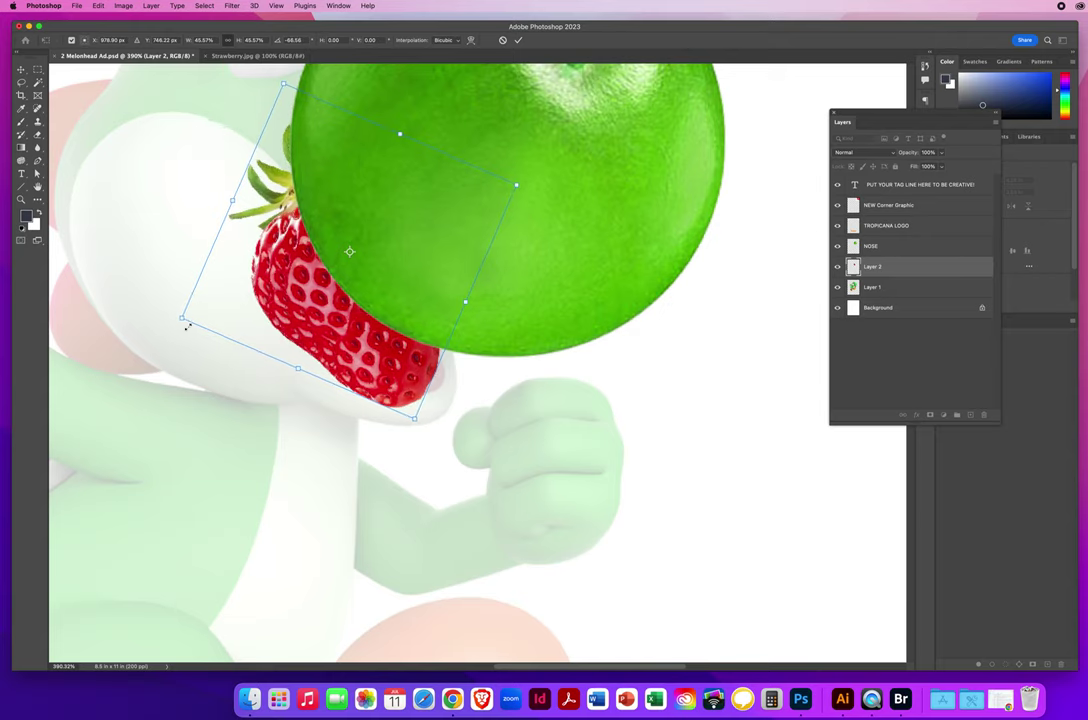
pyautogui.moveTo(181, 317); pyautogui.dragTo(249, 288)
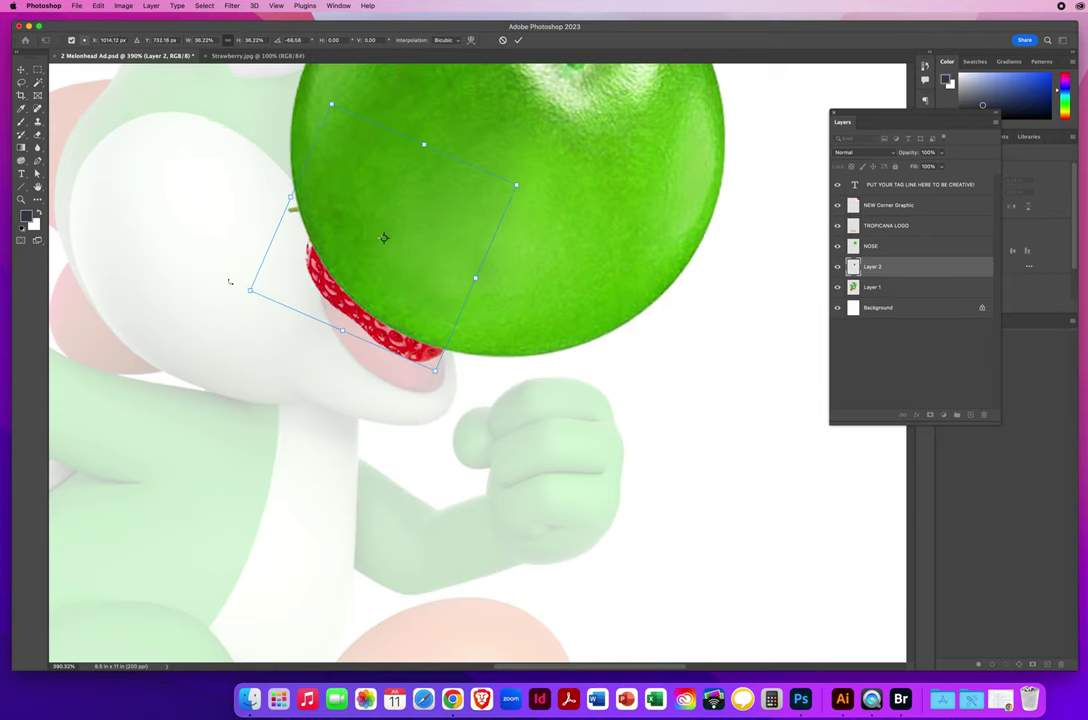
pyautogui.moveTo(196, 244); pyautogui.dragTo(202, 211)
pyautogui.moveTo(370, 289); pyautogui.dragTo(383, 321)
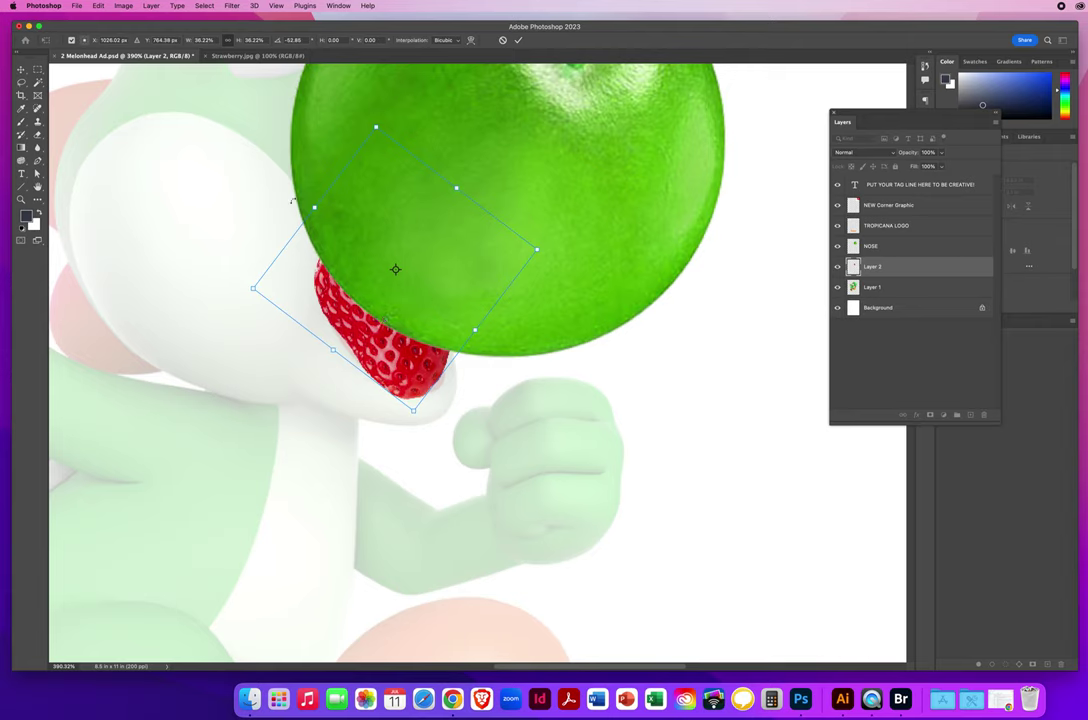
pyautogui.moveTo(253, 227); pyautogui.dragTo(222, 216)
pyautogui.press('Return')
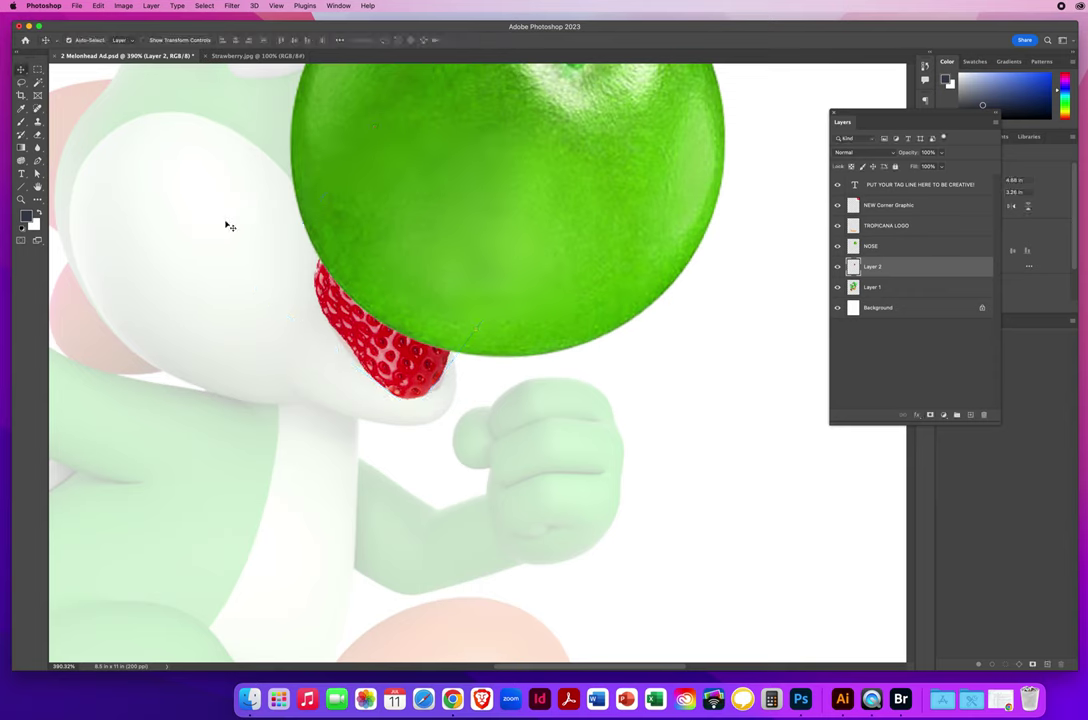
# - Rename the strawberry layer MOUTH
pyautogui.doubleClick(871, 267)
pyautogui.write('MOUTH')
pyautogui.press('Return')
# - Zoom out to the whole character, close Strawberry.jpg and bring Adobe Bridge forward
pyautogui.press('z')
pyautogui.keyDown('alt'); pyautogui.click(438, 357); pyautogui.keyUp('alt')
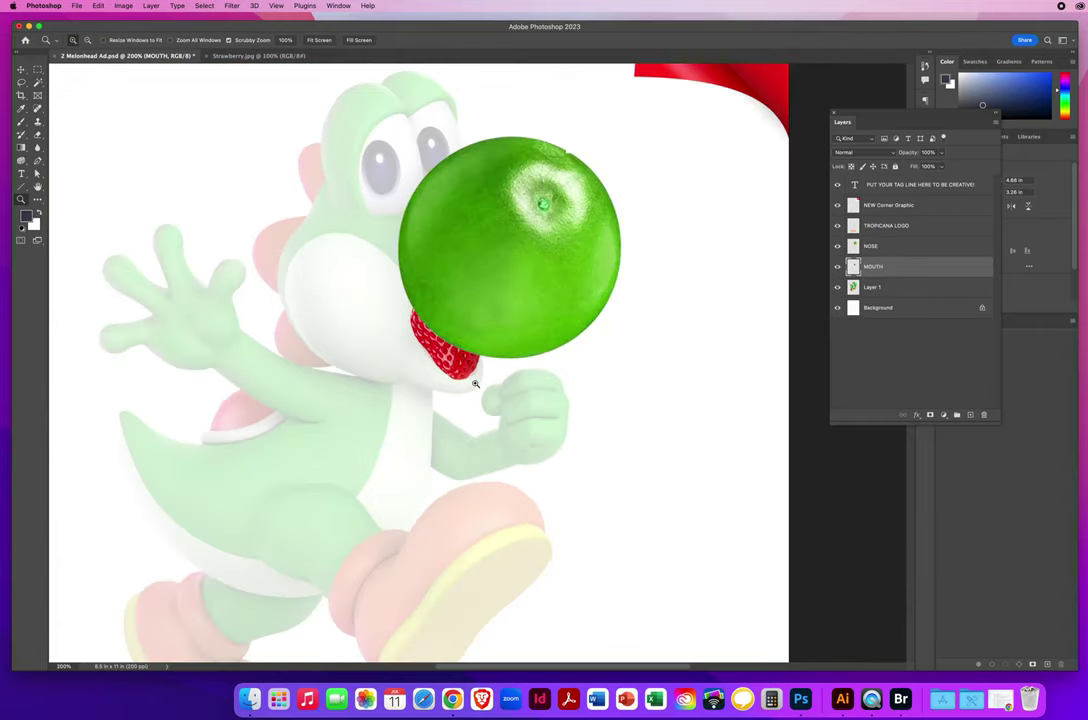
pyautogui.scroll(3, 434, 327)
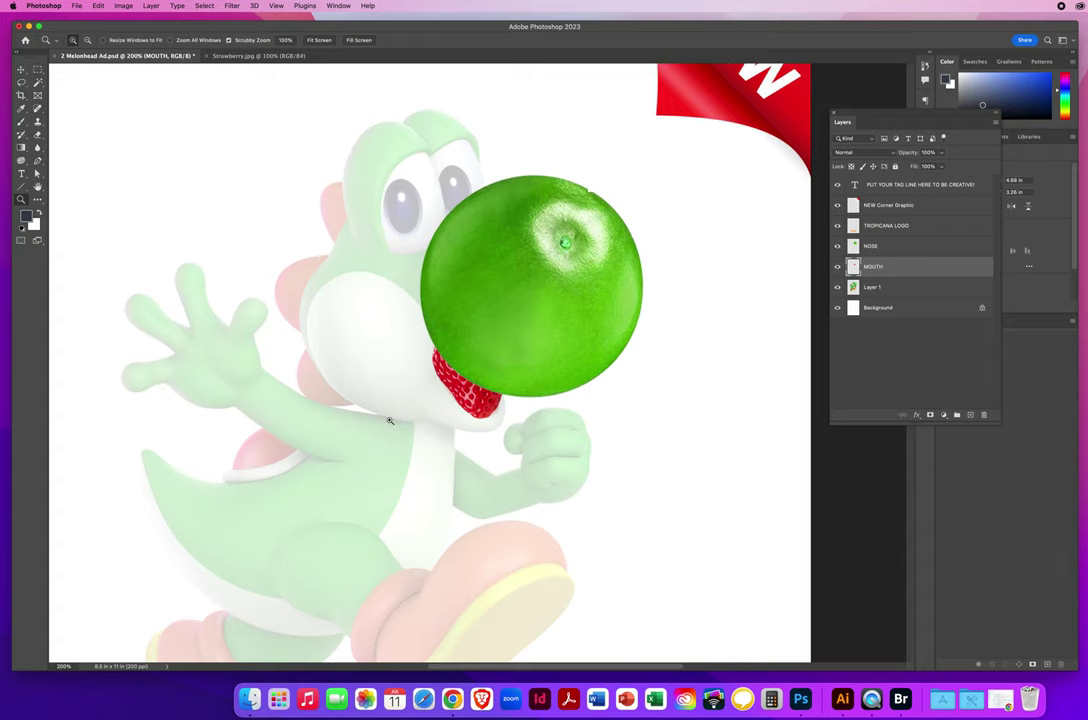
pyautogui.click(245, 56)
pyautogui.click(207, 56)
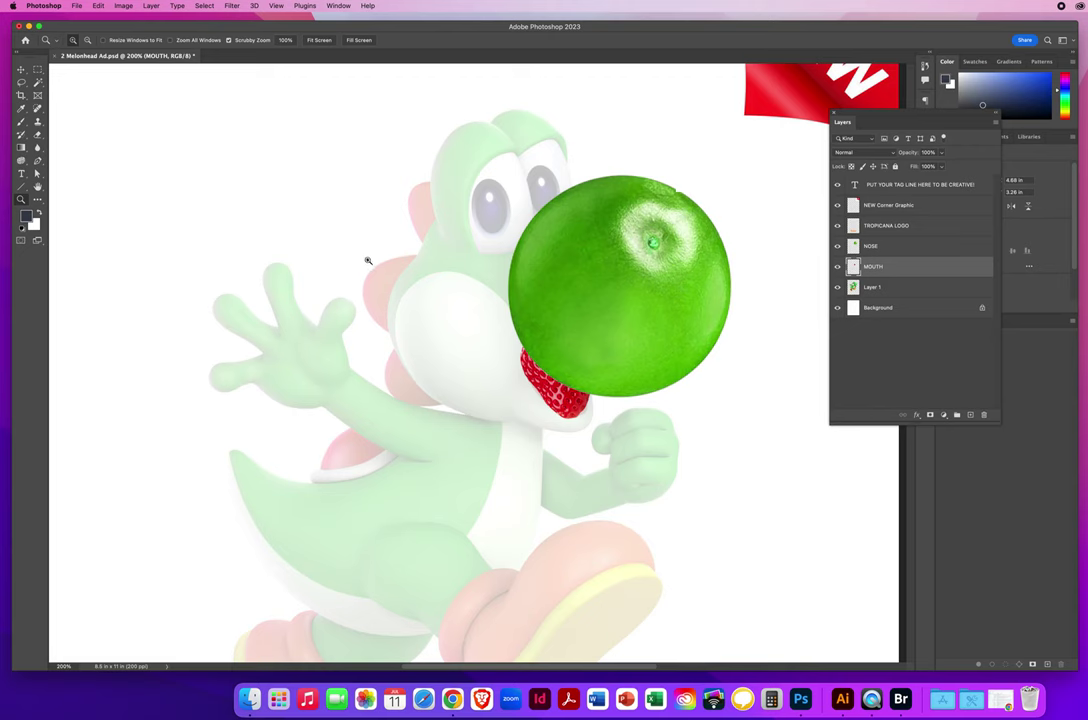
pyautogui.click(900, 698)
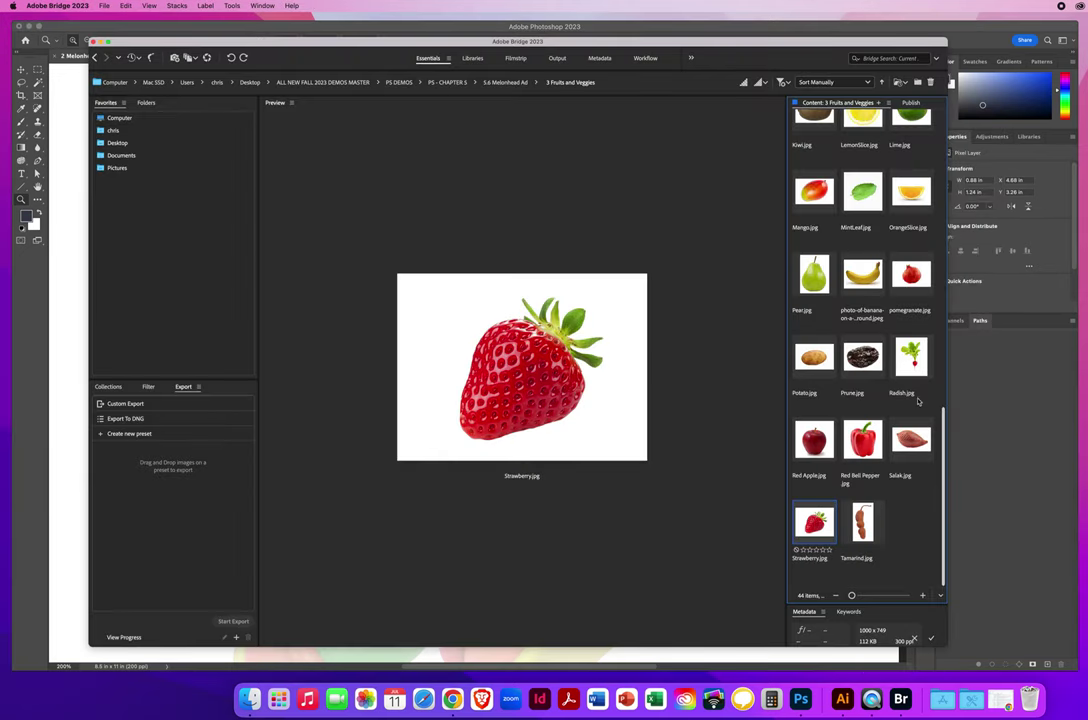
# - Scroll past HoneydewMelon to Garlic Clove.jpg in Bridge and open it in Photoshop
pyautogui.moveTo(942, 413); pyautogui.dragTo(942, 293)
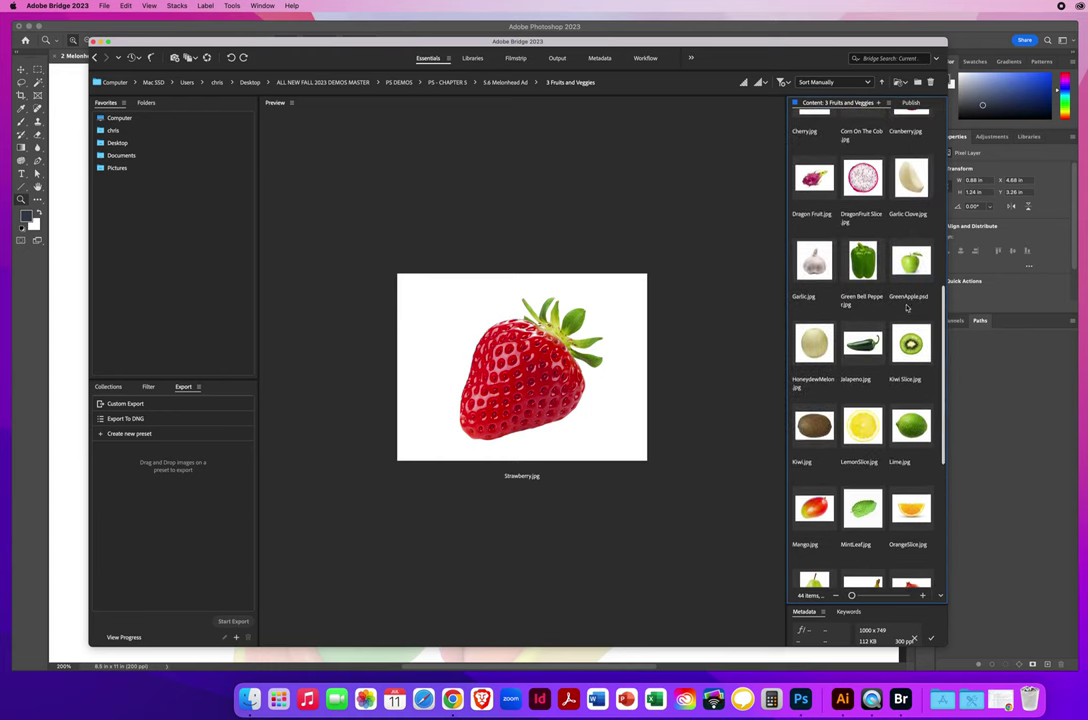
pyautogui.click(812, 348)
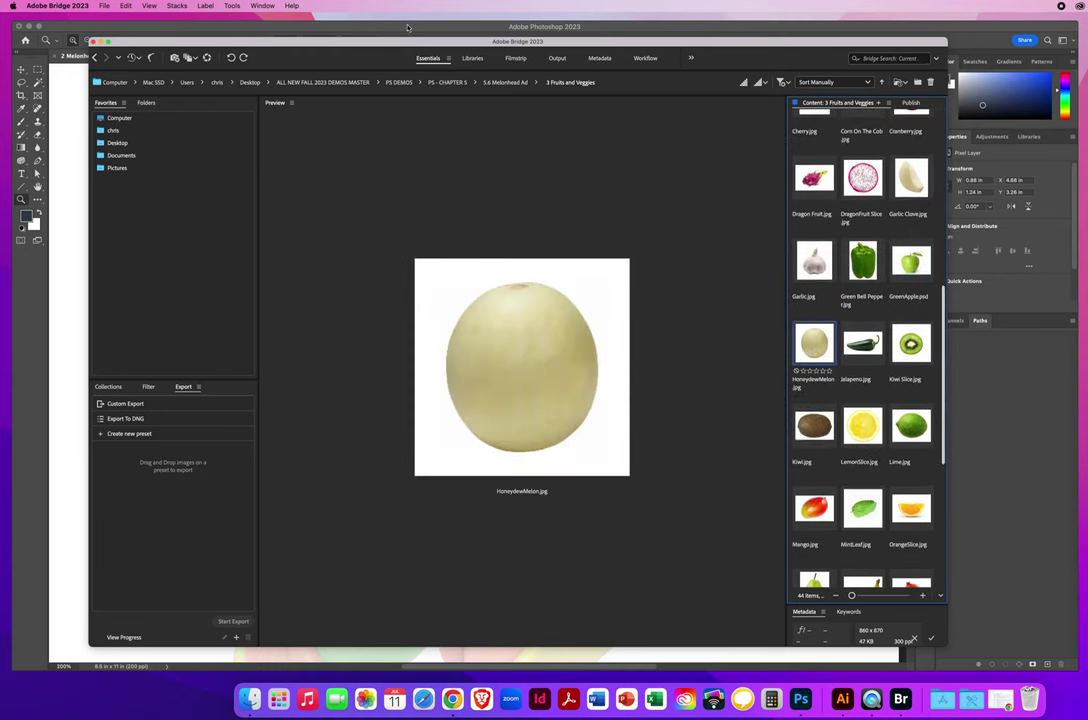
pyautogui.moveTo(352, 42); pyautogui.dragTo(291, 18)
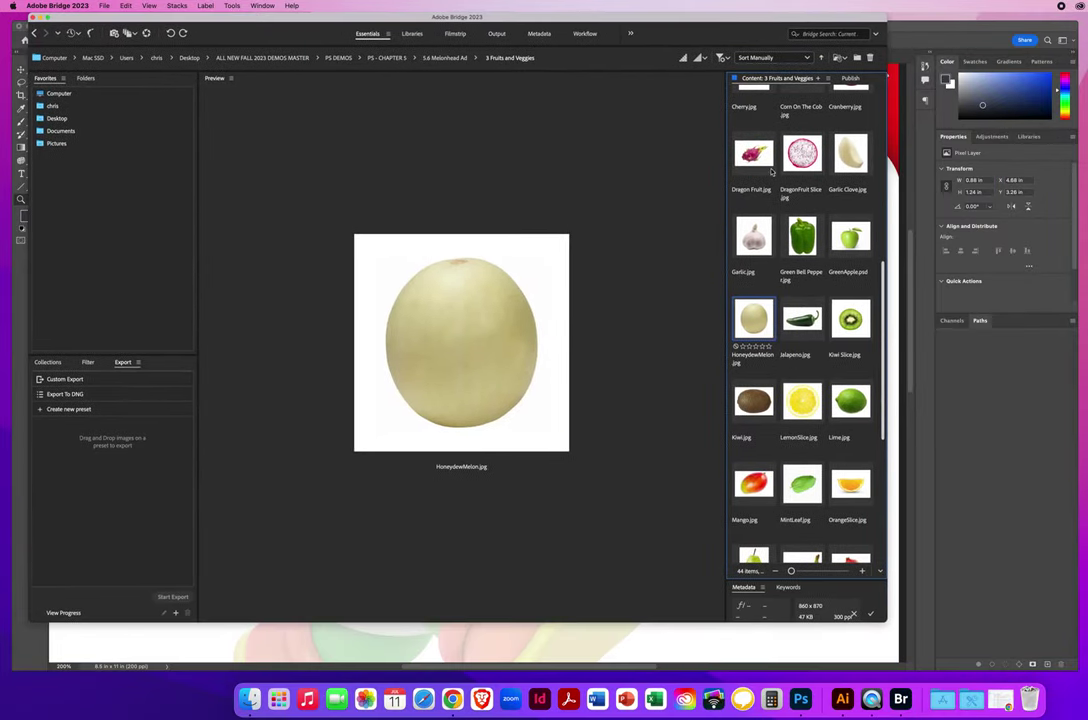
pyautogui.click(848, 152)
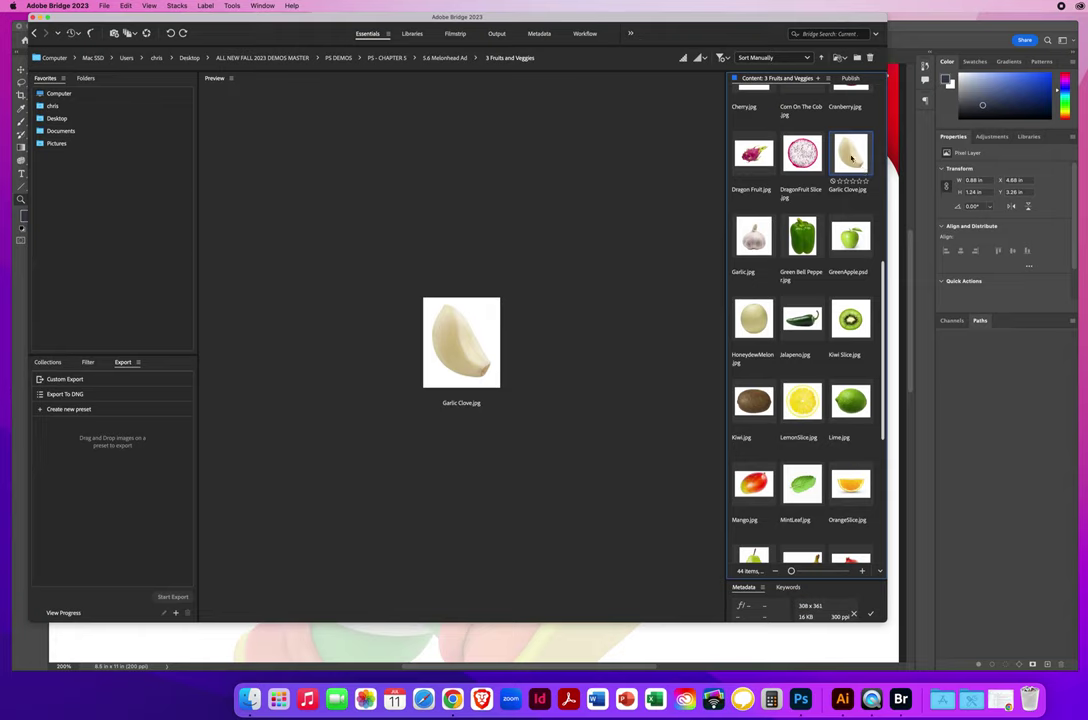
pyautogui.doubleClick(851, 156)
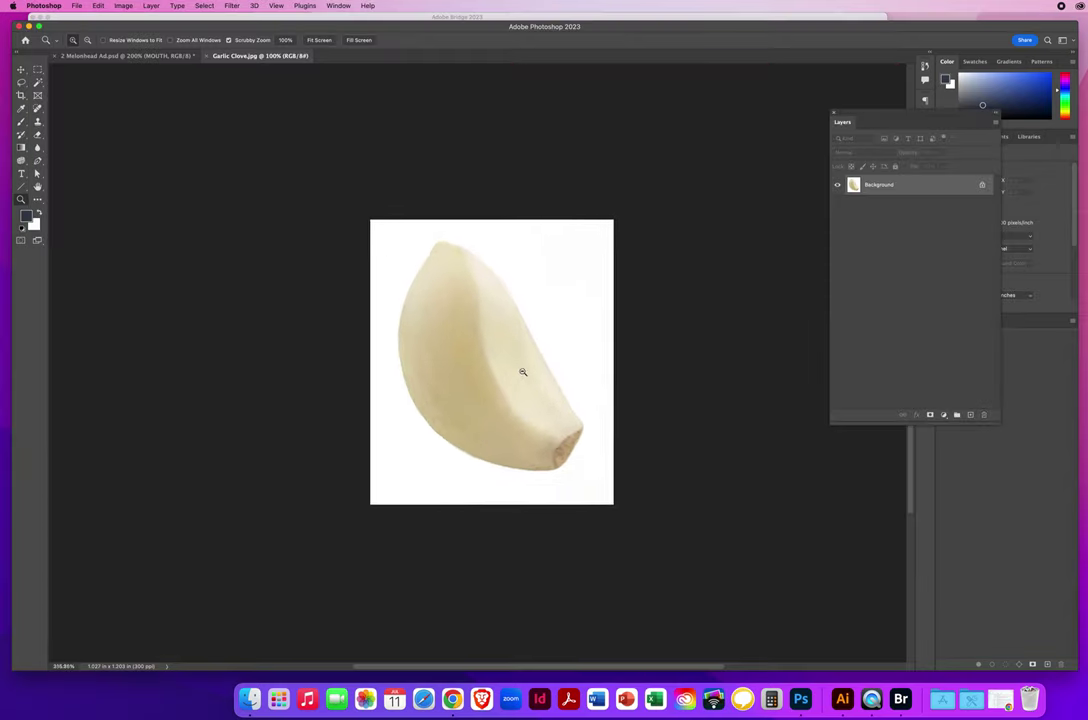
# - Magic-wand the garlic's white background, invert the selection to the clove, and view it as Quick Mask
pyautogui.click(522, 372)
pyautogui.click(37, 82)
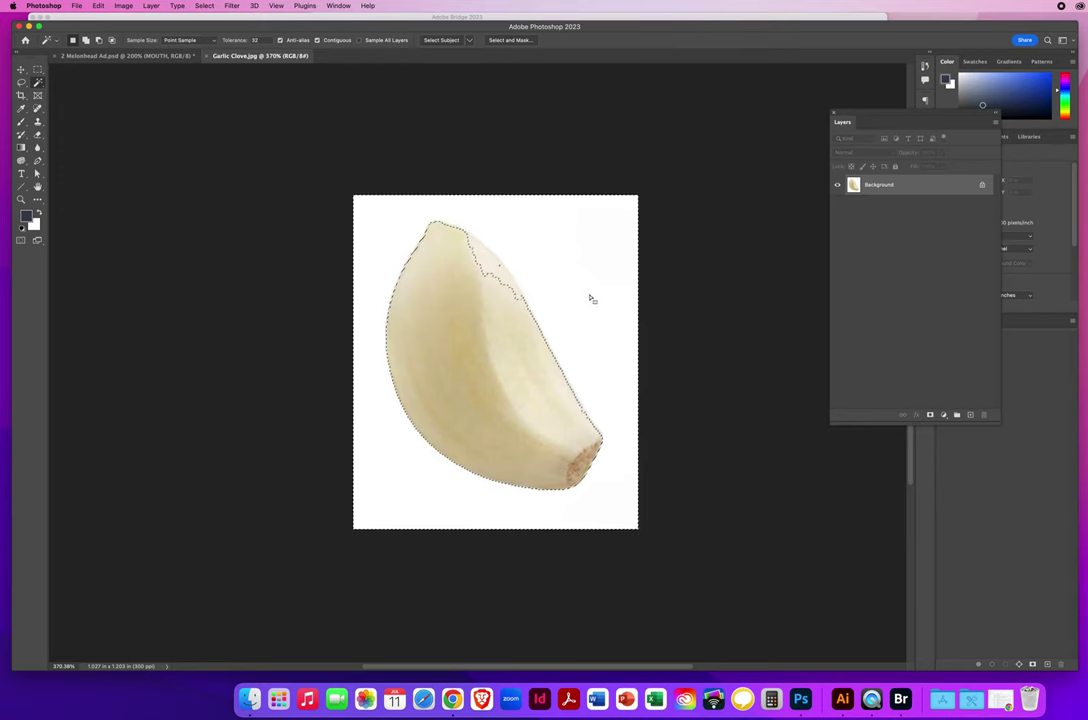
pyautogui.click(205, 6)
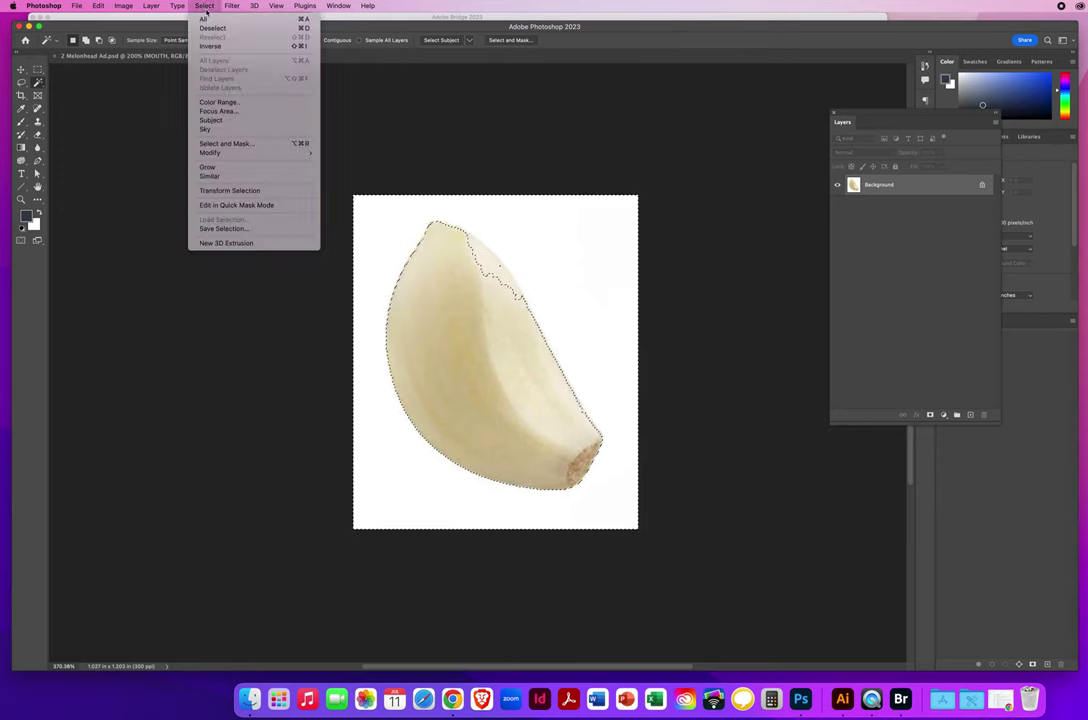
pyautogui.click(209, 47)
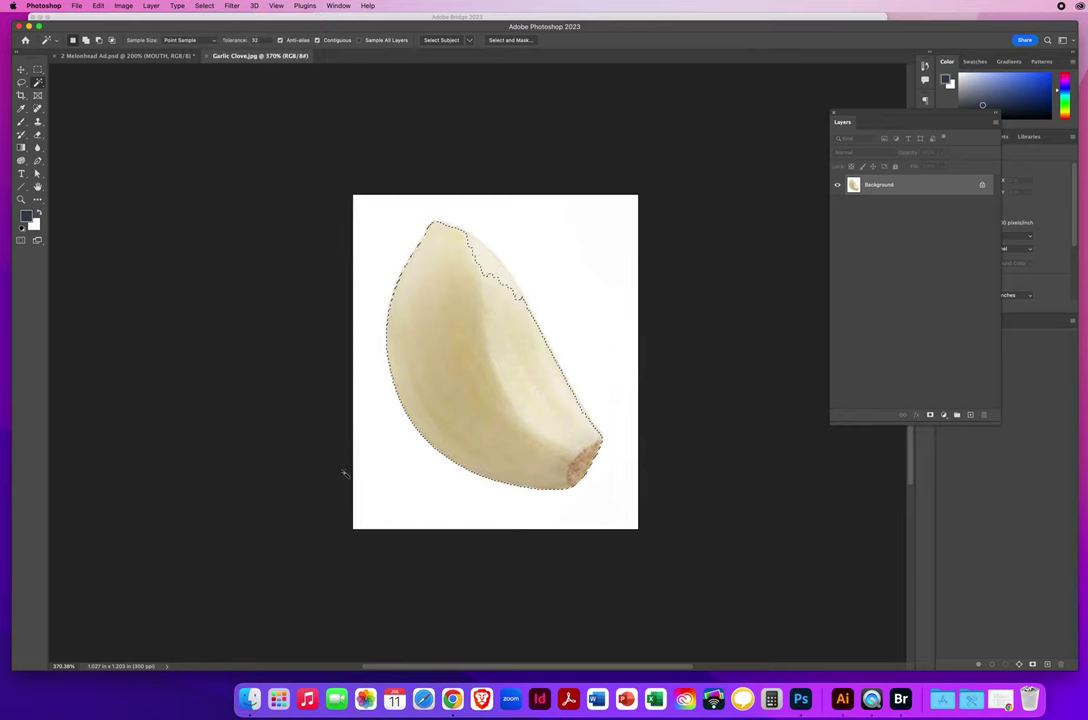
pyautogui.press('q')
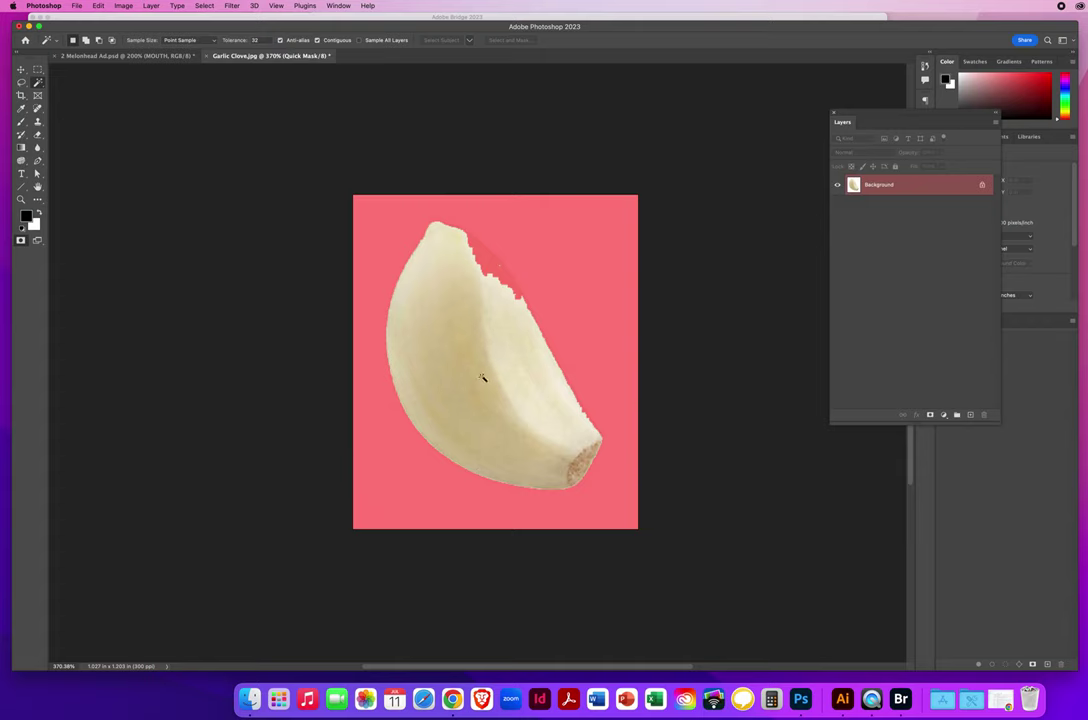
# - Paint white over the clove's missing top with a 125 px brush, then exit Quick Mask
pyautogui.press('x')
pyautogui.click(21, 121)
pyautogui.moveTo(490, 307)
pyautogui.mouseDown()
pyautogui.moveTo(363, 305)
pyautogui.moveTo(486, 296)
pyautogui.moveTo(485, 419)
pyautogui.moveTo(445, 244)
pyautogui.moveTo(458, 251)
pyautogui.moveTo(494, 286)
pyautogui.moveTo(522, 345)
pyautogui.moveTo(514, 341)
pyautogui.moveTo(512, 358)
pyautogui.moveTo(573, 432)
pyautogui.mouseUp()
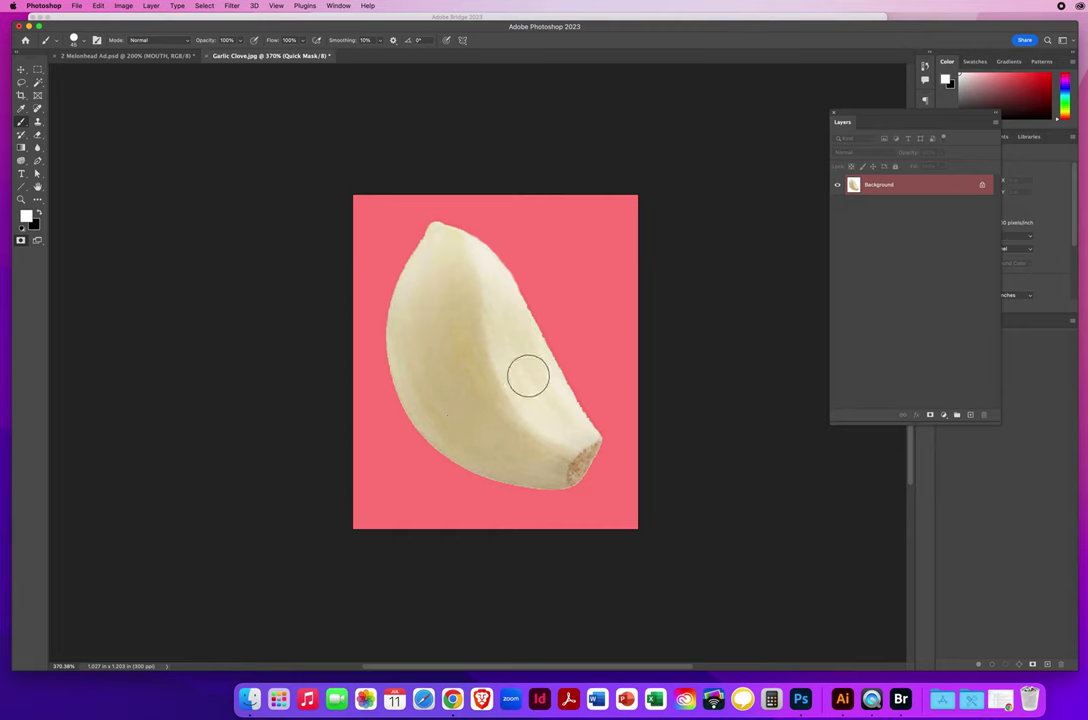
pyautogui.press('q')
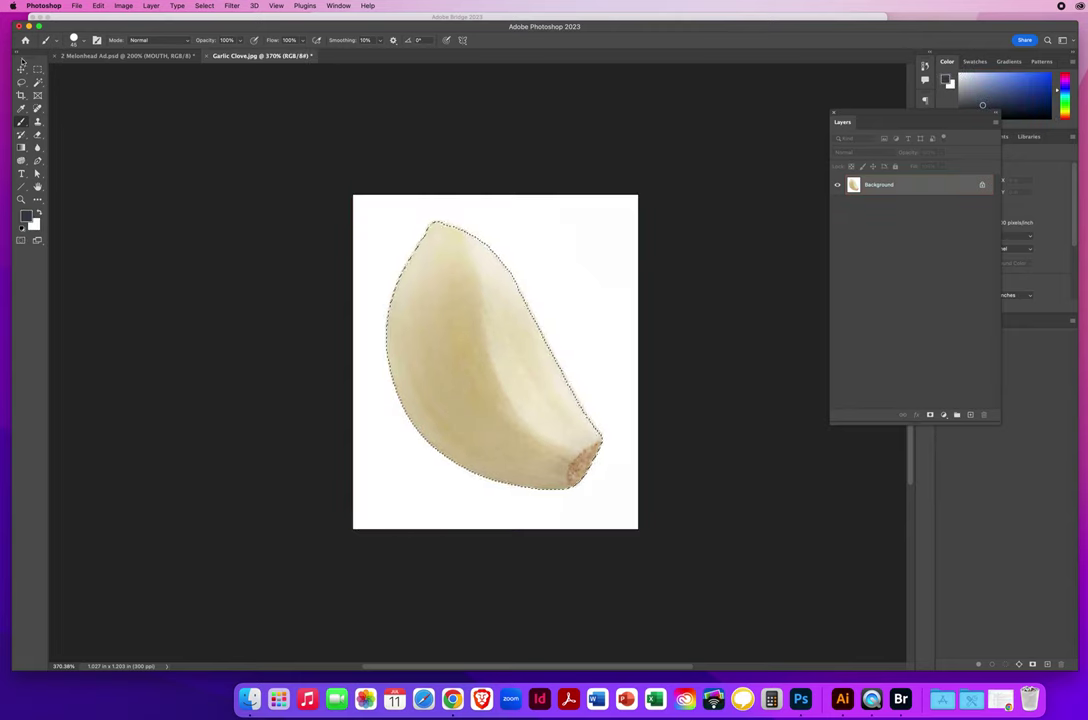
pyautogui.click(22, 66)
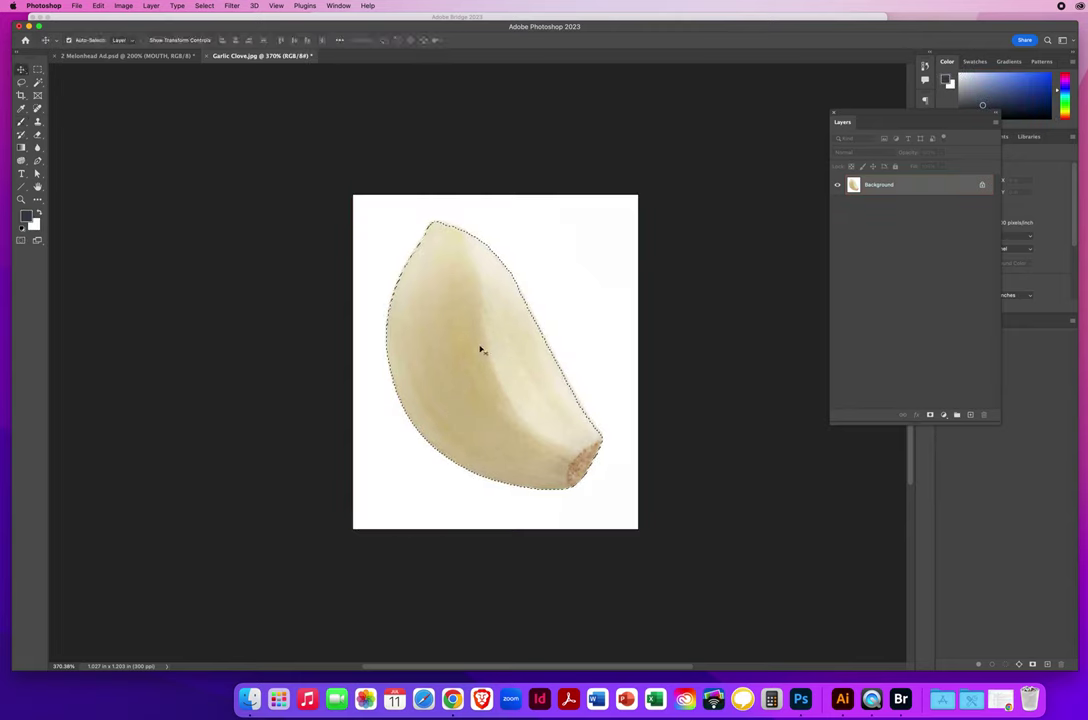
# - Drag the selected garlic clove into the Melonhead ad as a new layer beneath MOUTH
pyautogui.moveTo(478, 347); pyautogui.dragTo(150, 57)
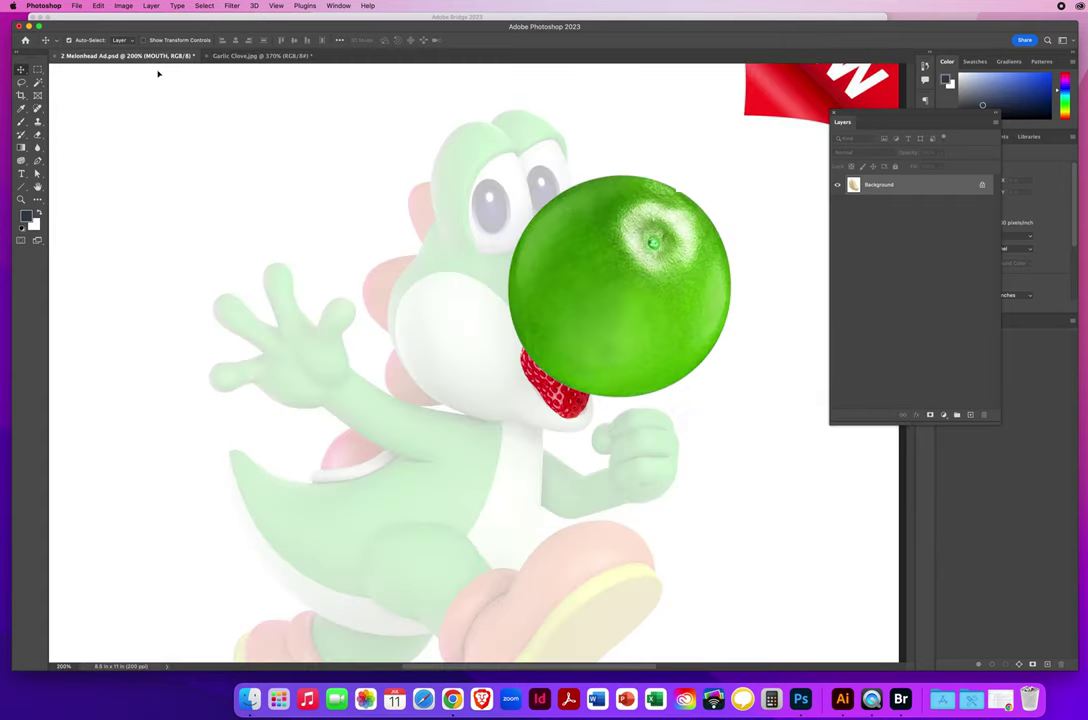
pyautogui.moveTo(484, 361); pyautogui.dragTo(503, 381)
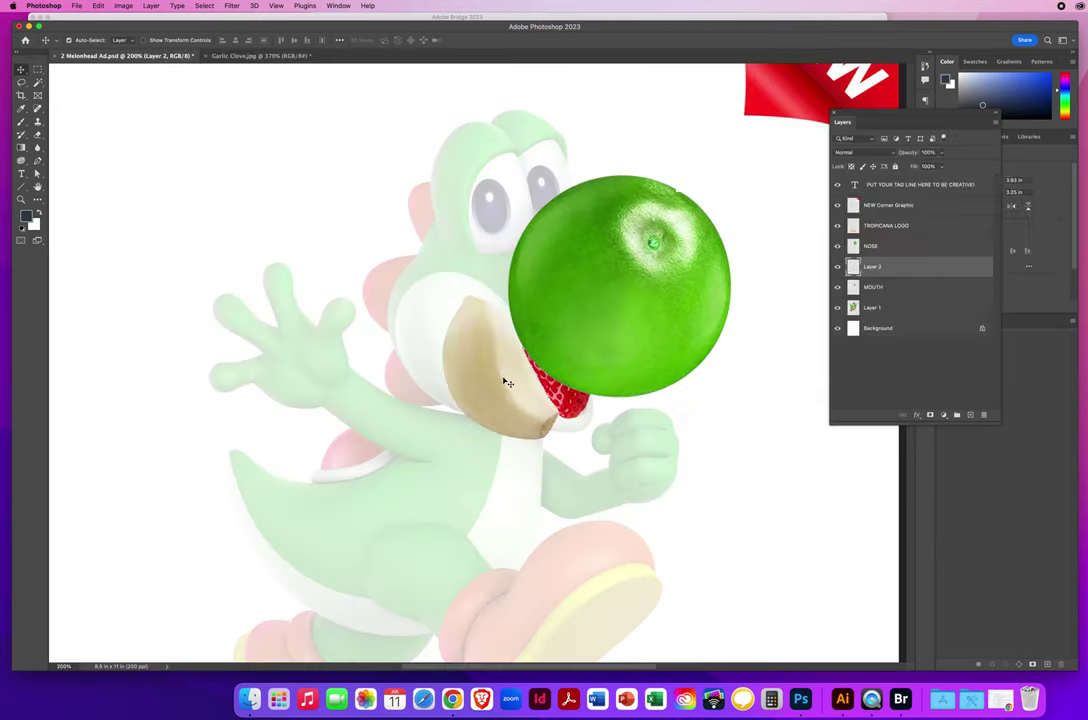
pyautogui.moveTo(905, 268); pyautogui.dragTo(895, 292)
# - Free-transform the garlic: rotate it counter-clockwise, enlarge it, and shift it into the jaw position
pyautogui.press('super+t')
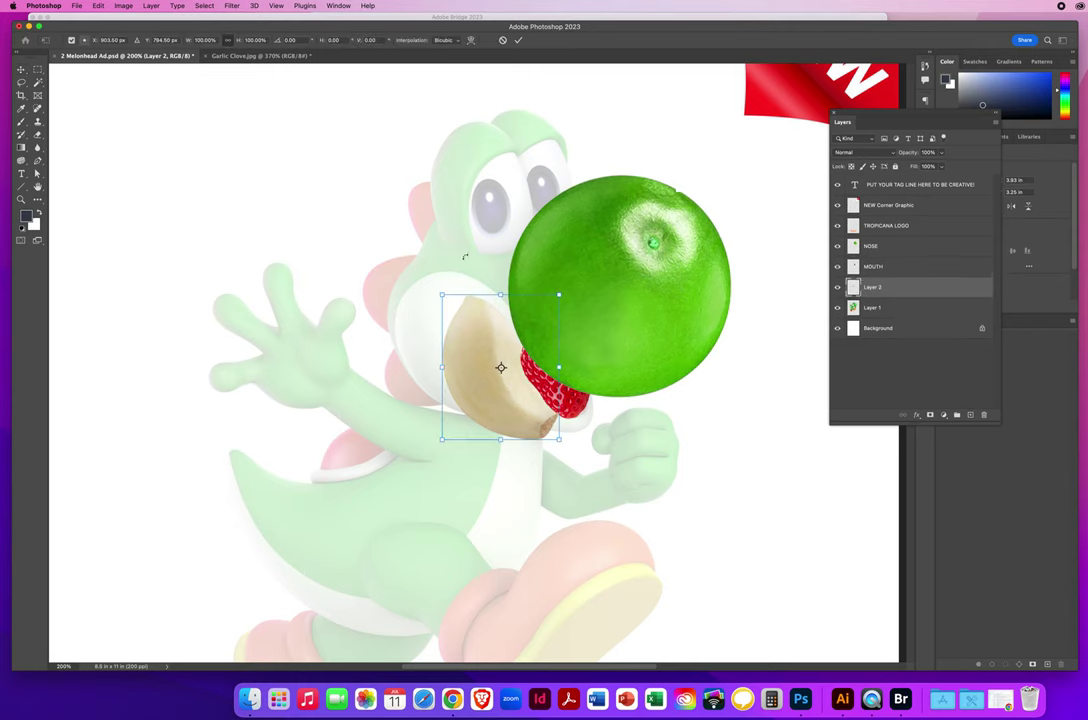
pyautogui.moveTo(432, 278); pyautogui.dragTo(369, 325)
pyautogui.moveTo(434, 363); pyautogui.dragTo(416, 312)
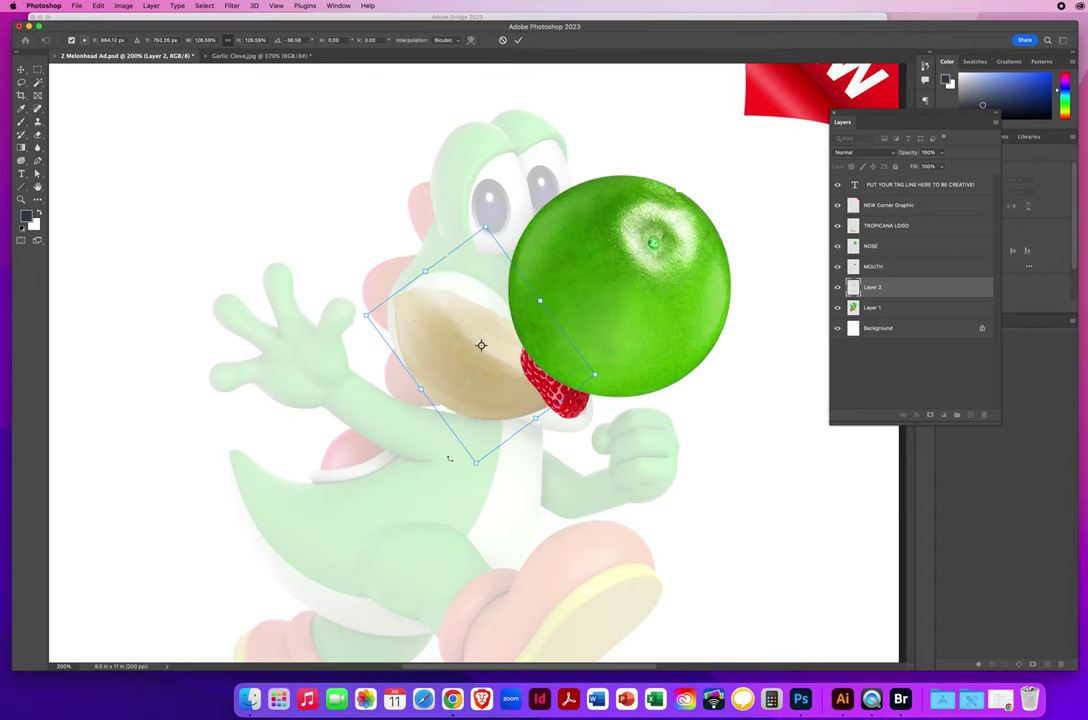
pyautogui.press('Return')
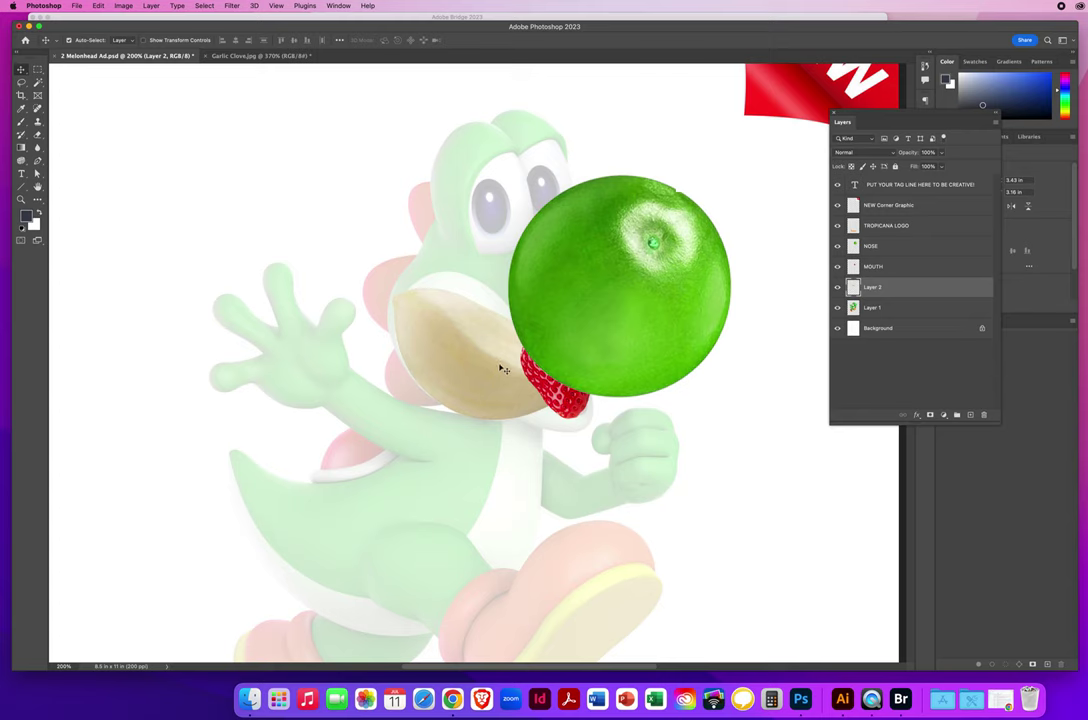
# - Open the garlic layer in Liquify with Show Backdrop on, zooming the preview to 400%
pyautogui.click(231, 6)
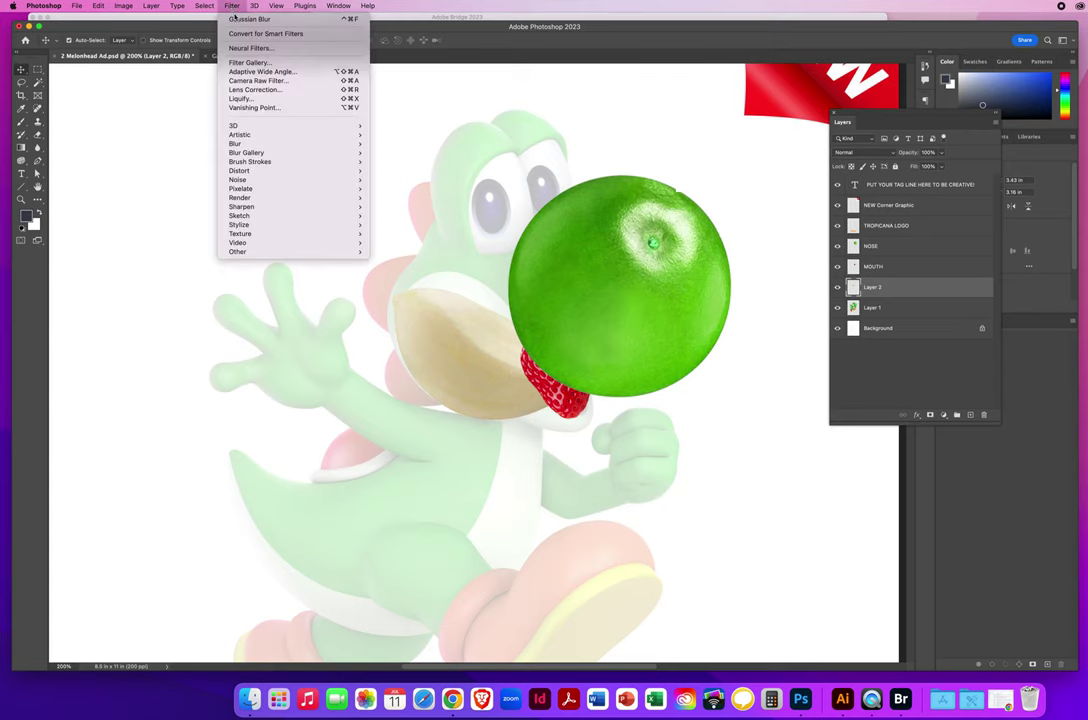
pyautogui.click(240, 99)
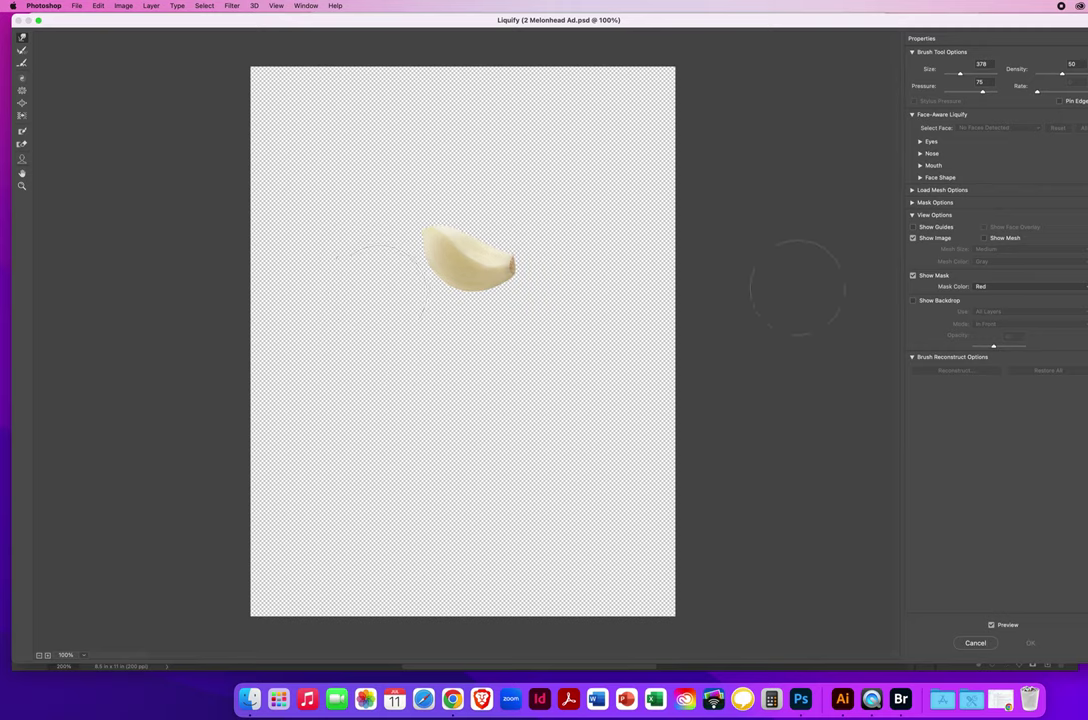
pyautogui.click(913, 301)
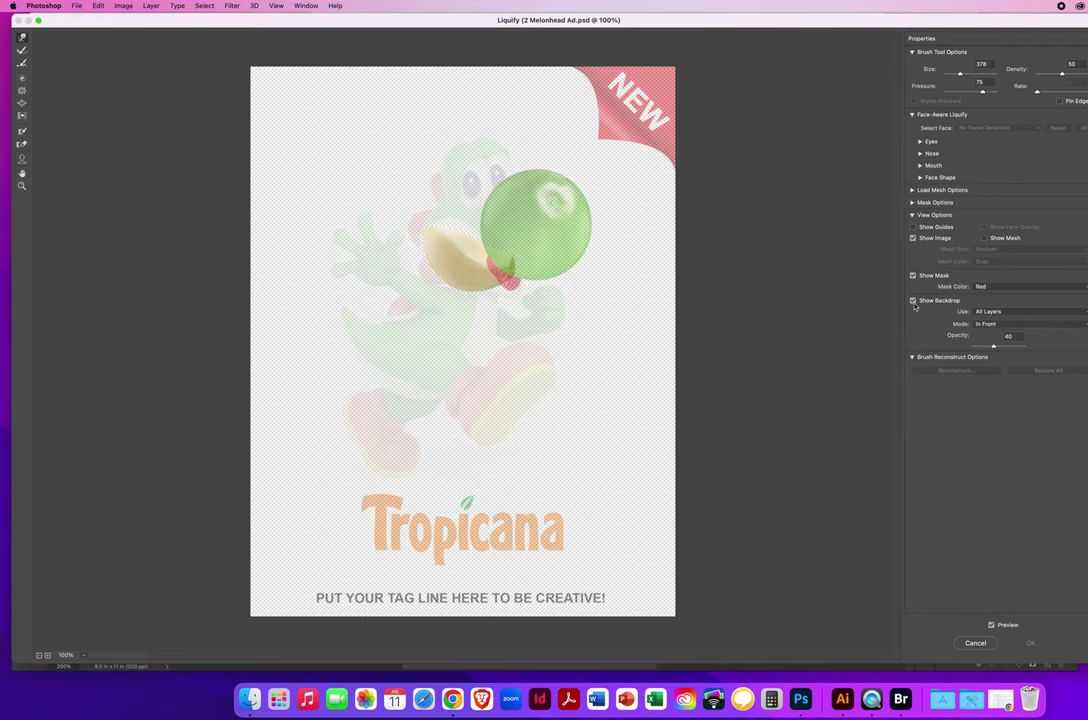
pyautogui.click(22, 187)
pyautogui.moveTo(472, 252); pyautogui.dragTo(486, 256)
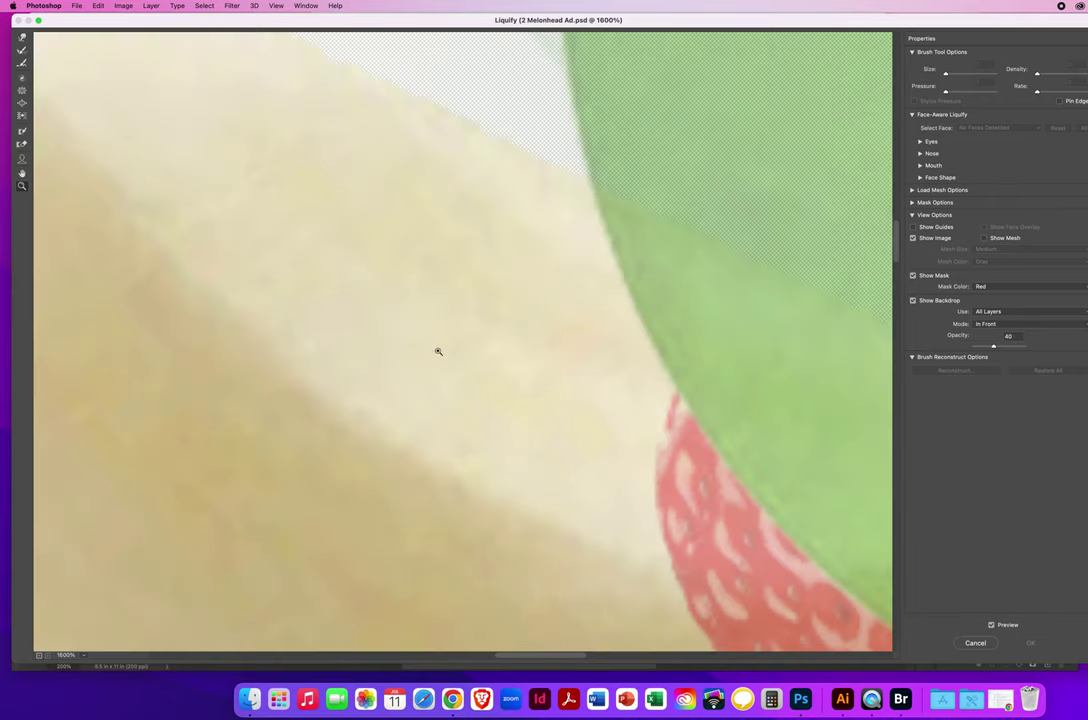
pyautogui.moveTo(486, 336); pyautogui.dragTo(417, 345)
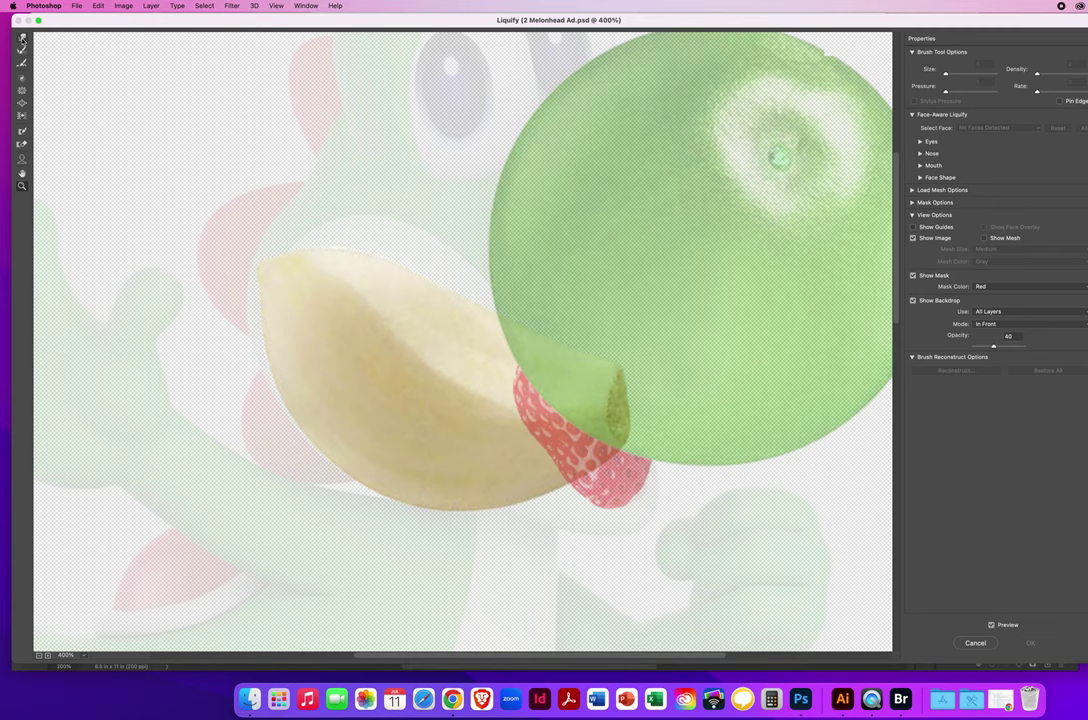
# - With a size-125 Forward Warp brush, push the garlic's upper-left edge into a fuller, rounder curve
pyautogui.click(22, 37)
pyautogui.moveTo(961, 75); pyautogui.dragTo(953, 75)
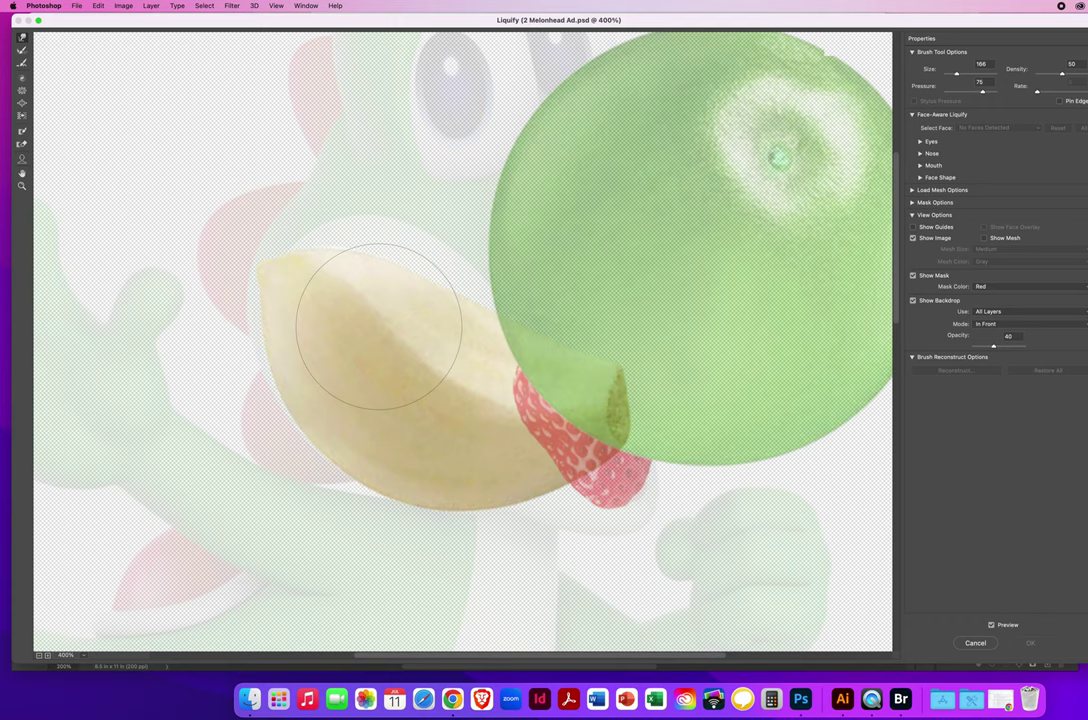
pyautogui.moveTo(379, 325)
pyautogui.mouseDown()
pyautogui.moveTo(359, 294)
pyautogui.moveTo(340, 296)
pyautogui.moveTo(344, 317)
pyautogui.moveTo(377, 312)
pyautogui.mouseUp()
pyautogui.moveTo(955, 76); pyautogui.dragTo(958, 75)
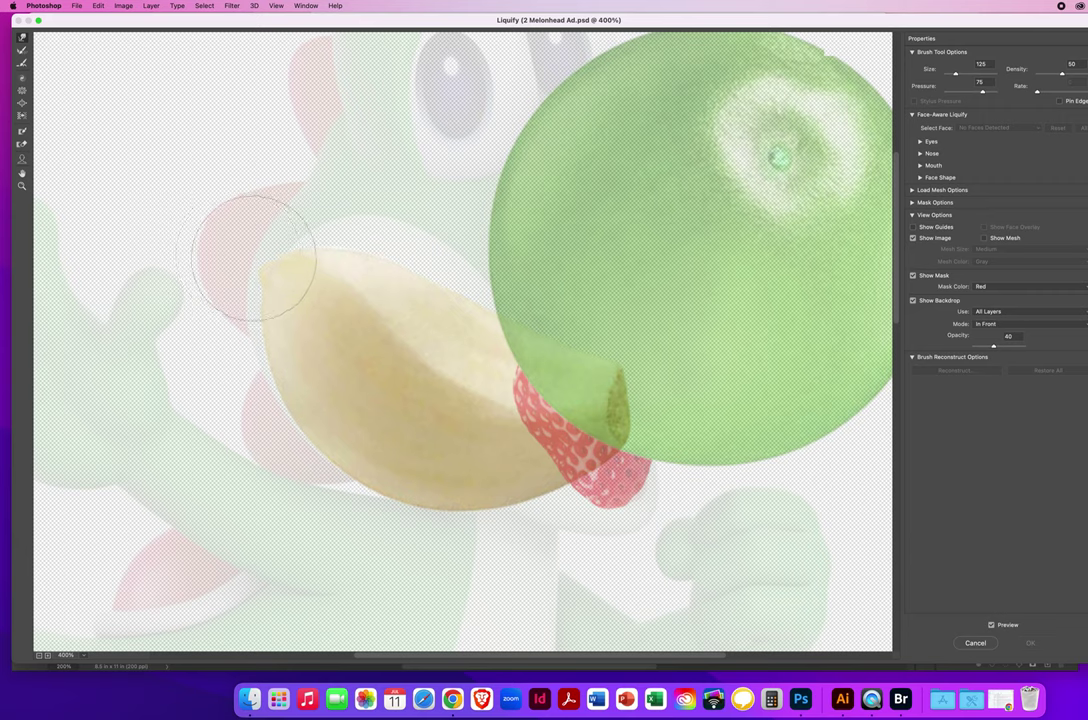
pyautogui.moveTo(243, 262)
pyautogui.mouseDown()
pyautogui.moveTo(391, 280)
pyautogui.moveTo(367, 304)
pyautogui.moveTo(330, 291)
pyautogui.moveTo(339, 282)
pyautogui.moveTo(336, 305)
pyautogui.moveTo(341, 273)
pyautogui.moveTo(327, 307)
pyautogui.moveTo(339, 264)
pyautogui.moveTo(336, 297)
pyautogui.moveTo(321, 308)
pyautogui.moveTo(329, 267)
pyautogui.moveTo(343, 264)
pyautogui.moveTo(348, 334)
pyautogui.moveTo(360, 287)
pyautogui.moveTo(377, 312)
pyautogui.moveTo(378, 303)
pyautogui.moveTo(377, 273)
pyautogui.moveTo(344, 263)
pyautogui.moveTo(351, 241)
pyautogui.moveTo(363, 282)
pyautogui.moveTo(373, 258)
pyautogui.moveTo(408, 304)
pyautogui.moveTo(416, 262)
pyautogui.moveTo(420, 280)
pyautogui.moveTo(398, 270)
pyautogui.moveTo(394, 250)
pyautogui.moveTo(398, 287)
pyautogui.moveTo(378, 282)
pyautogui.moveTo(380, 267)
pyautogui.moveTo(375, 280)
pyautogui.moveTo(426, 308)
pyautogui.moveTo(443, 283)
pyautogui.moveTo(436, 320)
pyautogui.moveTo(448, 297)
pyautogui.moveTo(464, 339)
pyautogui.moveTo(482, 319)
pyautogui.moveTo(480, 328)
pyautogui.moveTo(445, 300)
pyautogui.mouseUp()
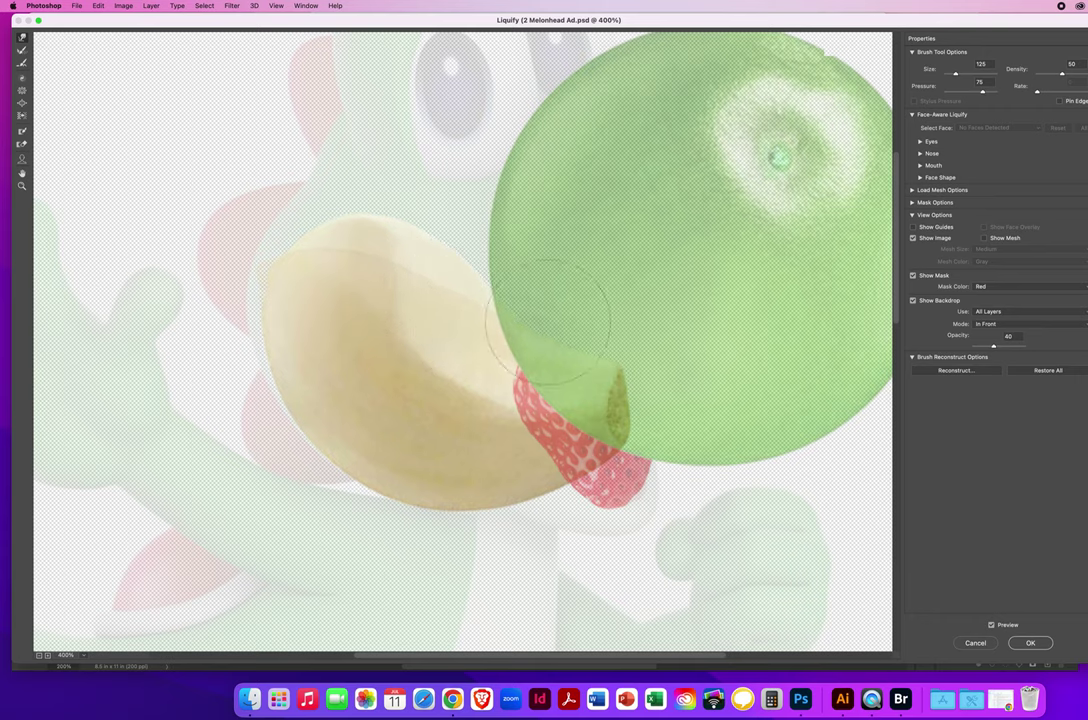
# - Toggle Show Backdrop off and on to compare the garlic alone against the ad
pyautogui.click(912, 301)
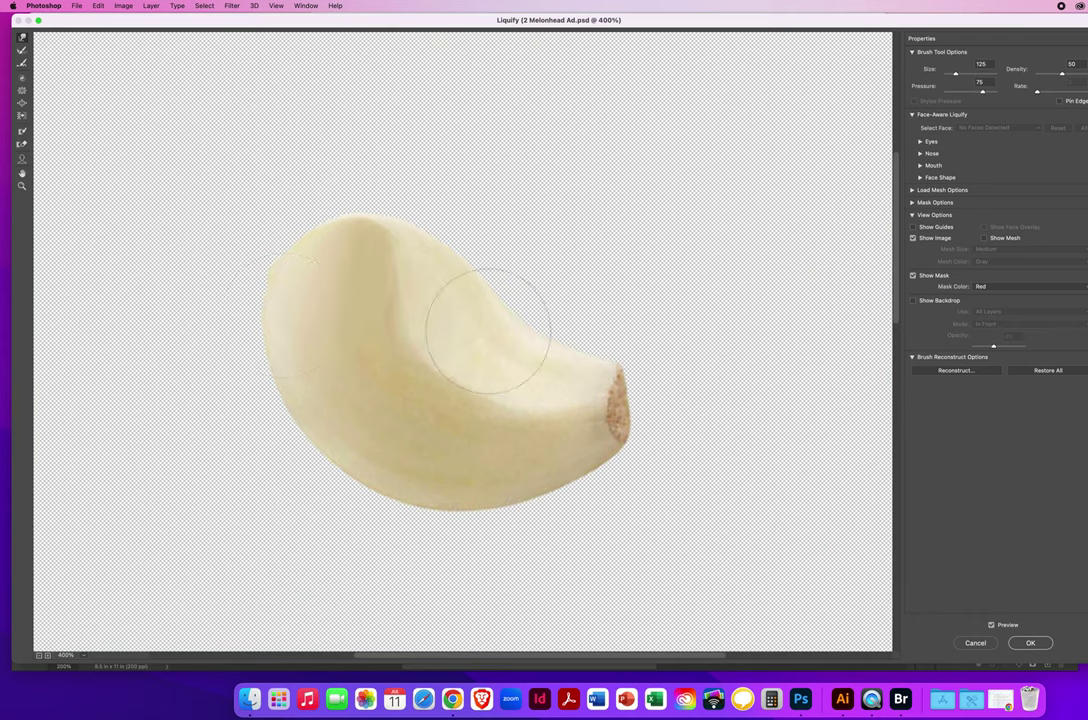
pyautogui.click(913, 301)
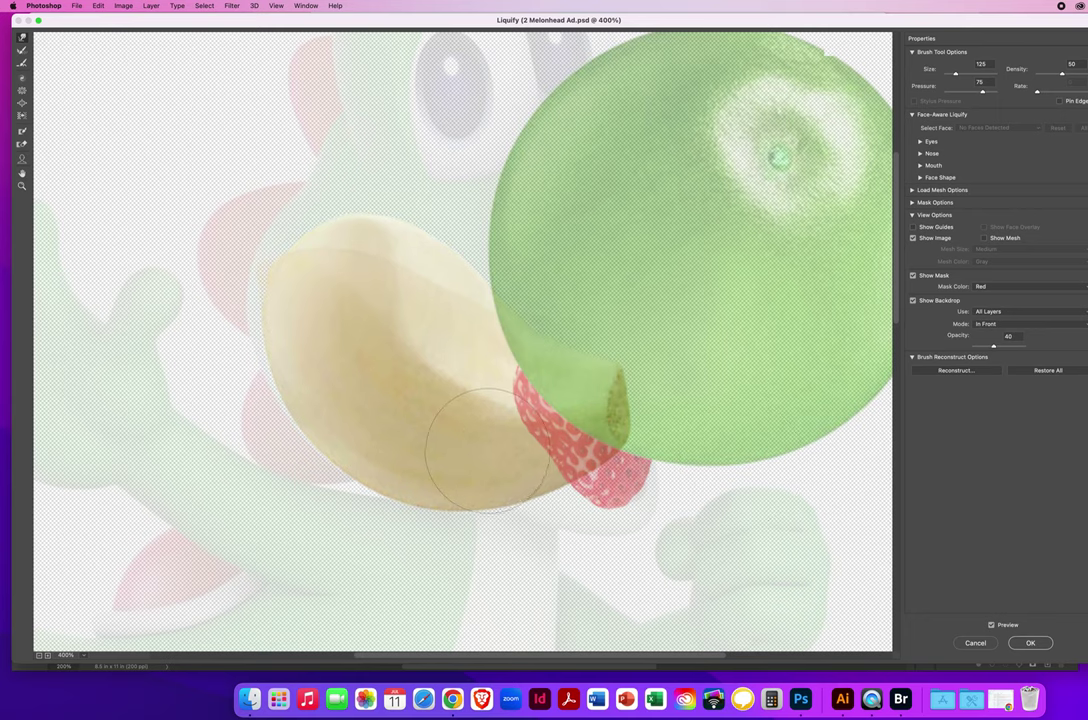
pyautogui.click(913, 301)
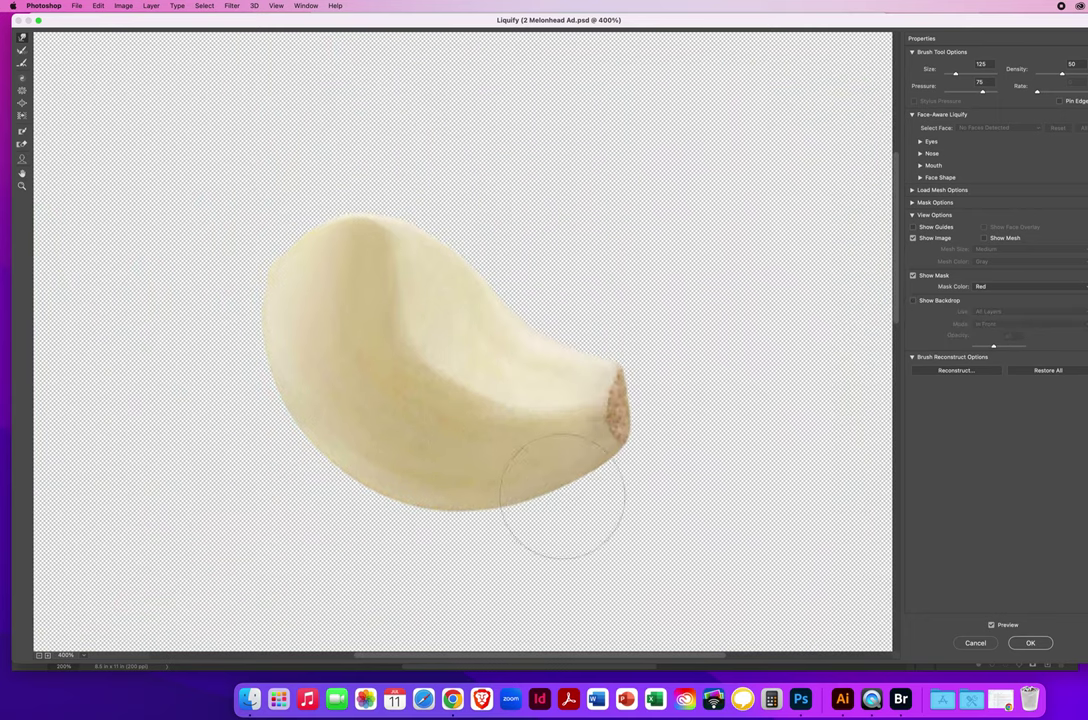
pyautogui.hotkey('alt', 'space')
pyautogui.click(913, 301)
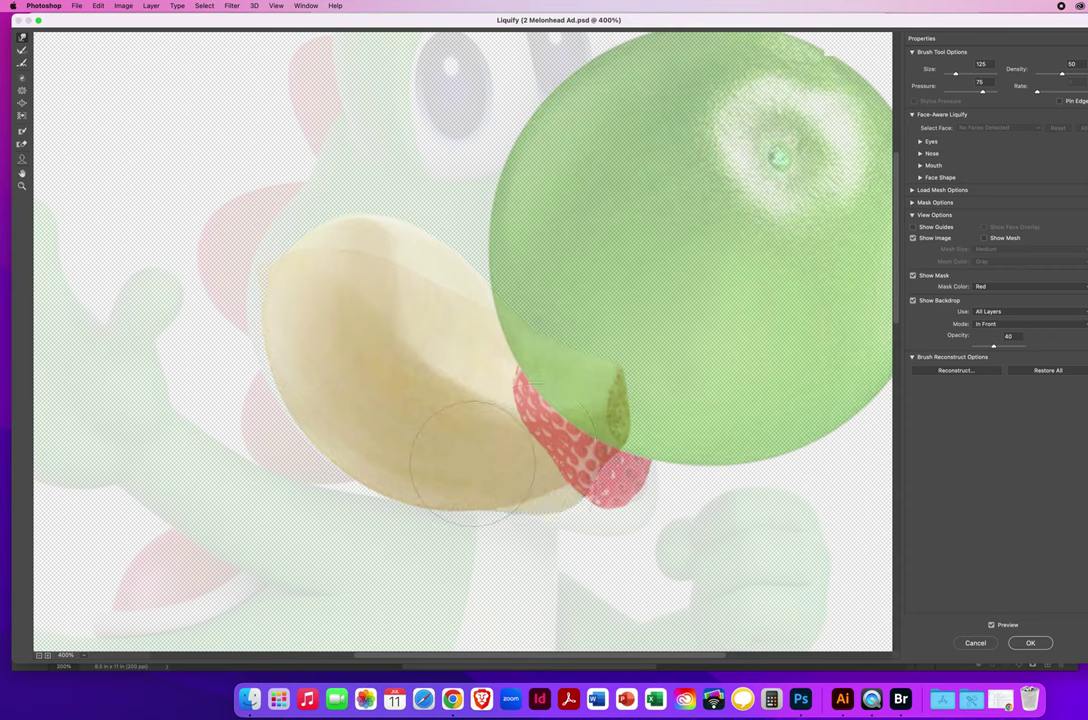
# - Stretch the garlic's lower-right end under the strawberry mouth and apply the Liquify warp
pyautogui.moveTo(472, 462)
pyautogui.mouseDown()
pyautogui.moveTo(533, 466)
pyautogui.moveTo(498, 458)
pyautogui.moveTo(545, 477)
pyautogui.moveTo(518, 468)
pyautogui.moveTo(535, 466)
pyautogui.moveTo(583, 486)
pyautogui.moveTo(574, 473)
pyautogui.moveTo(631, 510)
pyautogui.moveTo(594, 468)
pyautogui.moveTo(605, 455)
pyautogui.moveTo(640, 460)
pyautogui.moveTo(620, 432)
pyautogui.moveTo(621, 445)
pyautogui.moveTo(600, 442)
pyautogui.moveTo(590, 468)
pyautogui.moveTo(596, 484)
pyautogui.moveTo(611, 480)
pyautogui.mouseUp()
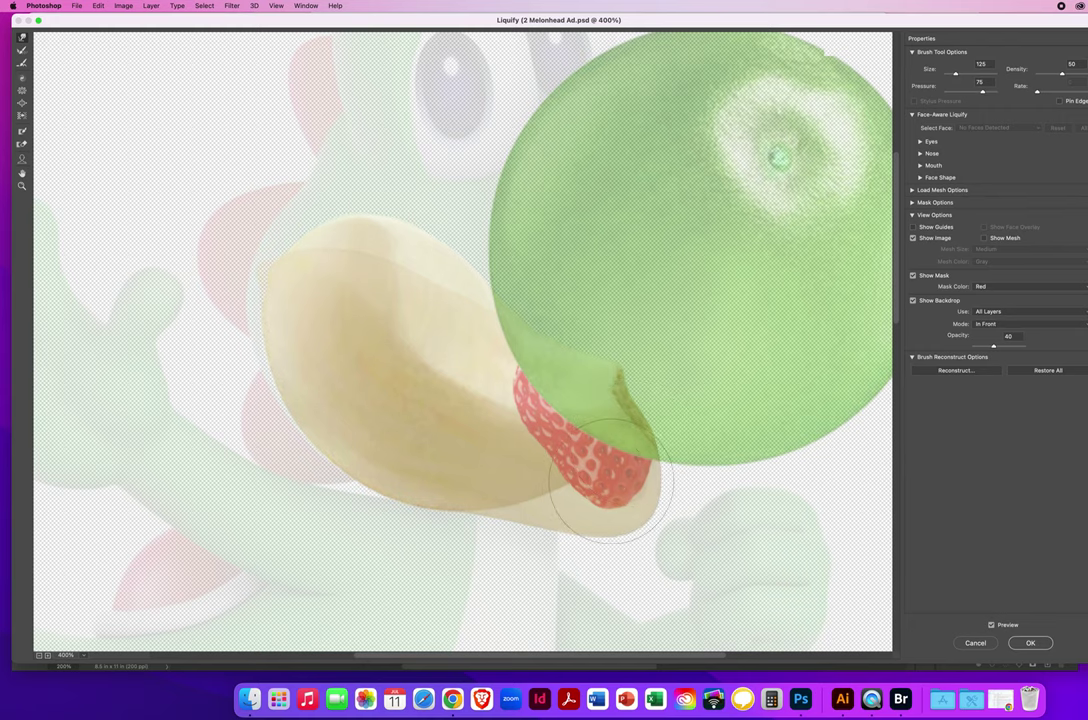
pyautogui.click(912, 301)
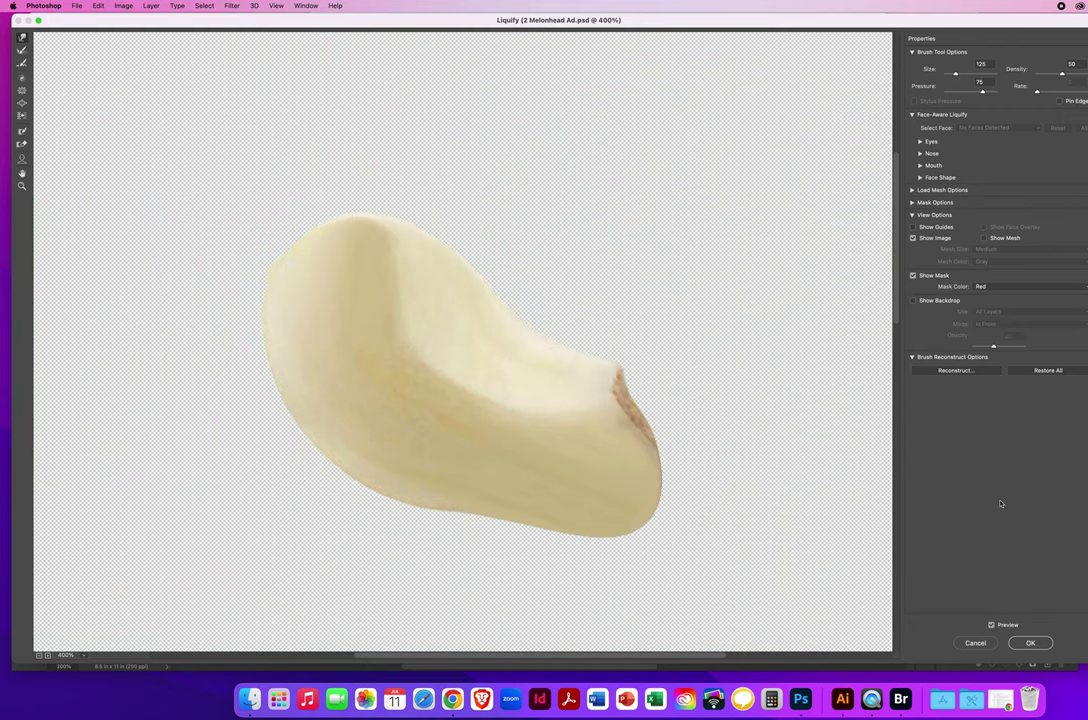
pyautogui.click(1030, 643)
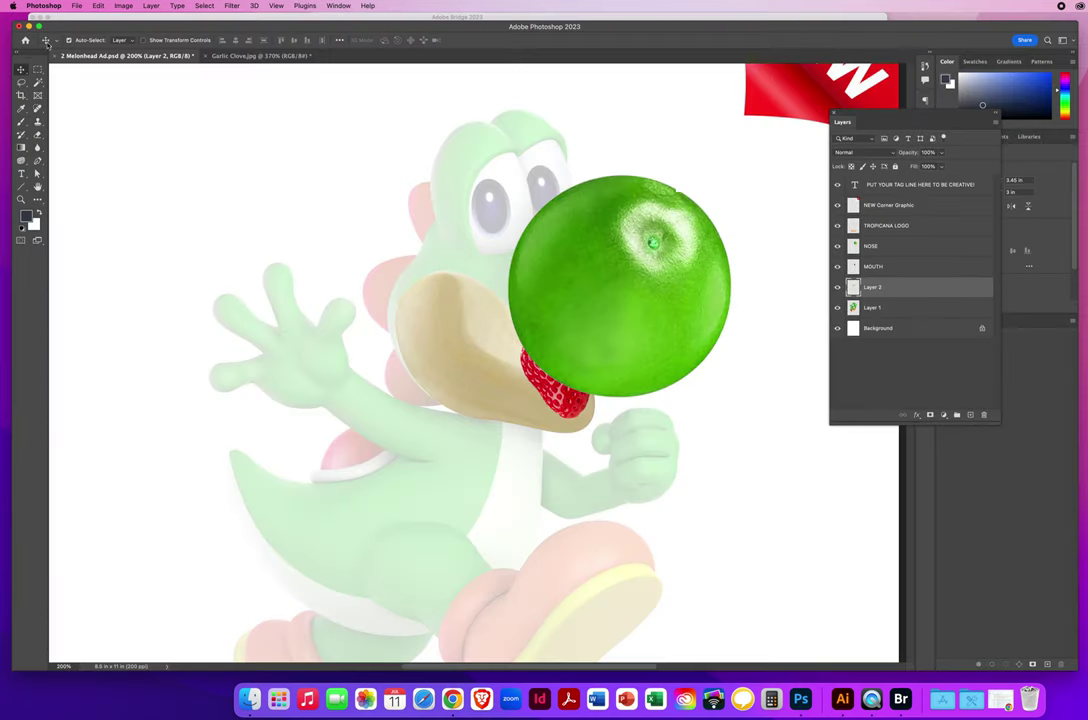
# - Nudge the reshaped garlic into place on the character and rename its layer JAWLINE
pyautogui.moveTo(475, 376)
pyautogui.mouseDown()
pyautogui.moveTo(338, 318)
pyautogui.moveTo(236, 231)
pyautogui.moveTo(473, 368)
pyautogui.mouseUp()
pyautogui.write('G')
pyautogui.write('AWLINE')
pyautogui.press('Return')
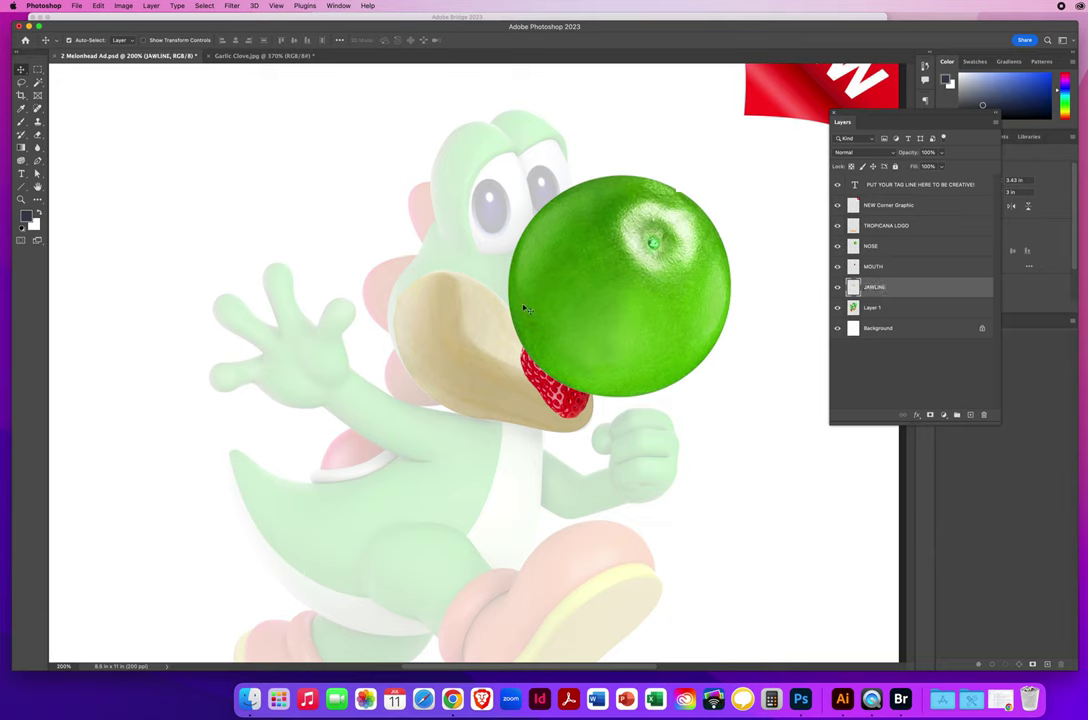
pyautogui.click(21, 199)
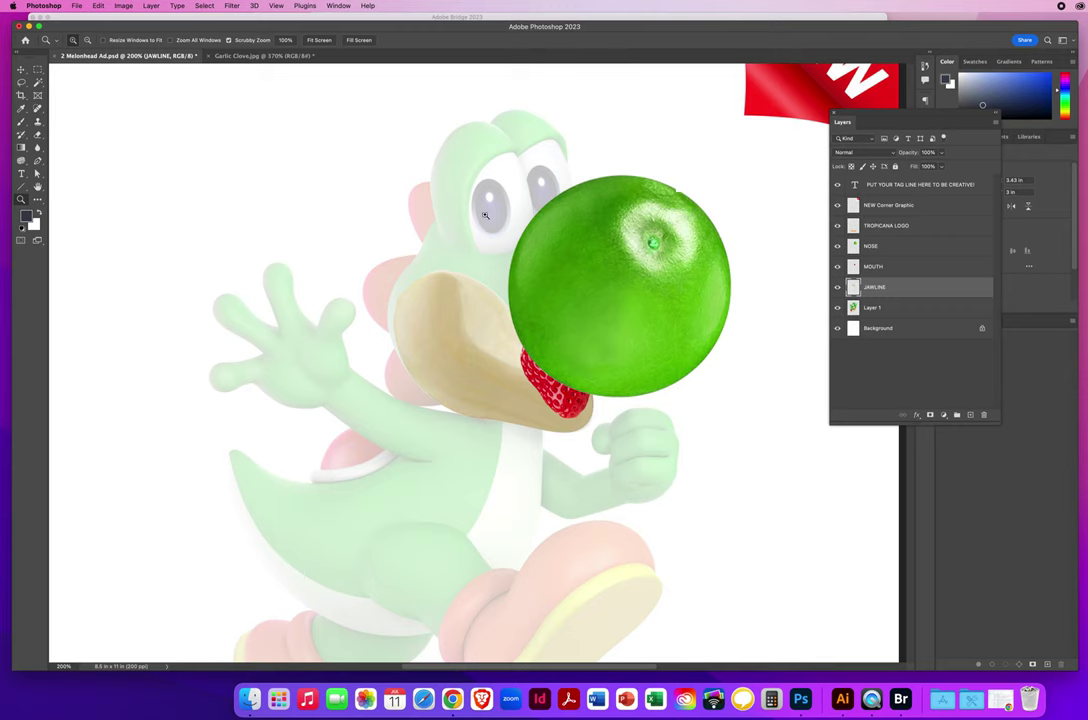
# - Close Garlic Clove.jpg, then open Blueberry.jpg from Bridge's Fruits and Veggies folder
pyautogui.click(215, 56)
pyautogui.click(900, 698)
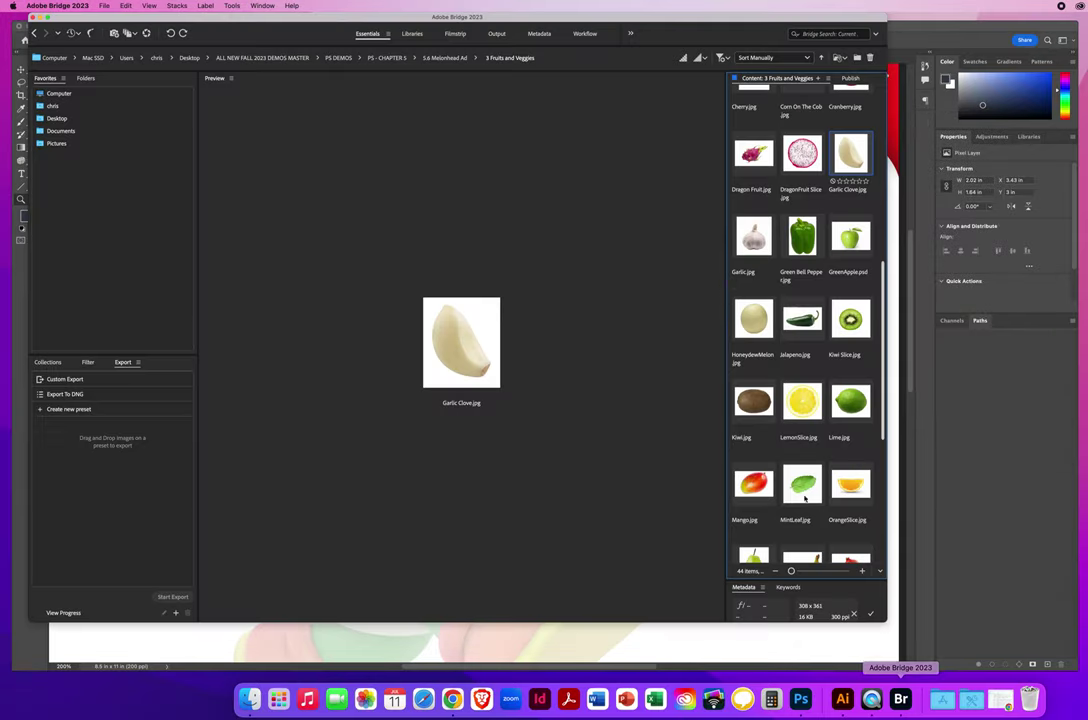
pyautogui.moveTo(881, 298); pyautogui.dragTo(878, 127)
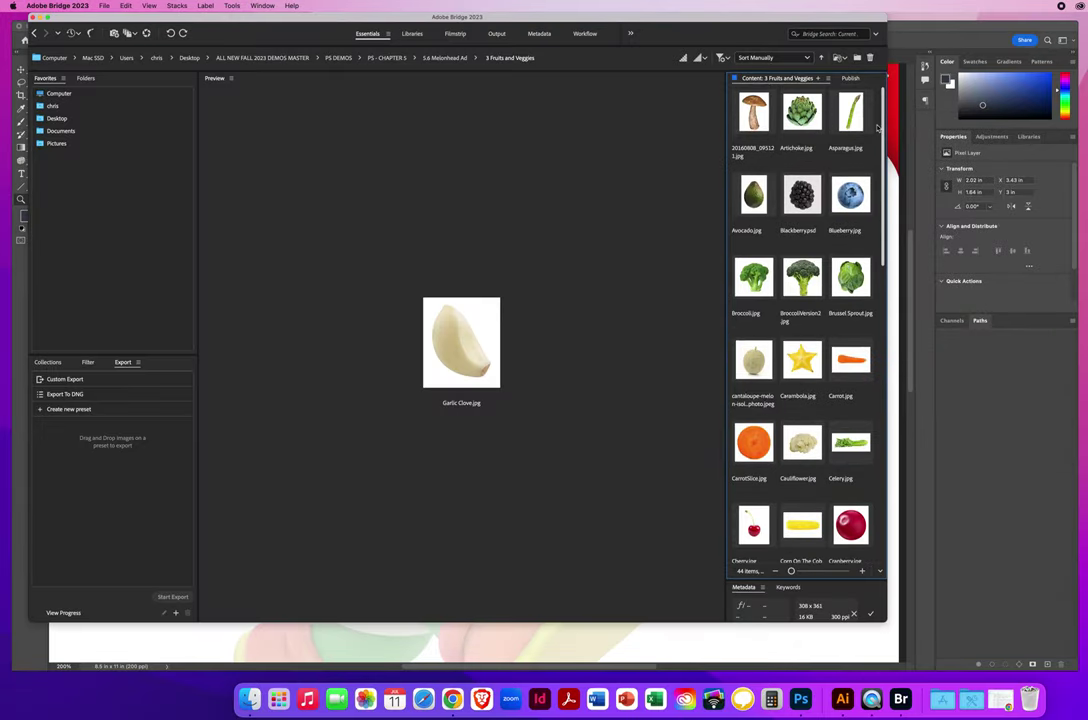
pyautogui.click(850, 195)
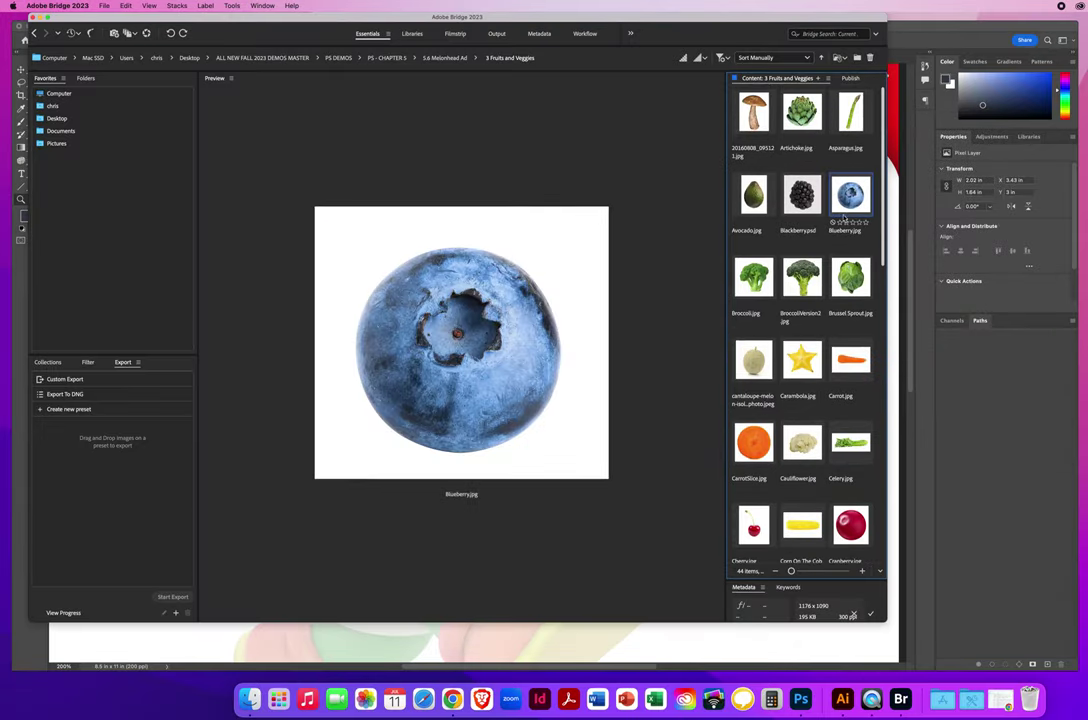
pyautogui.doubleClick(848, 197)
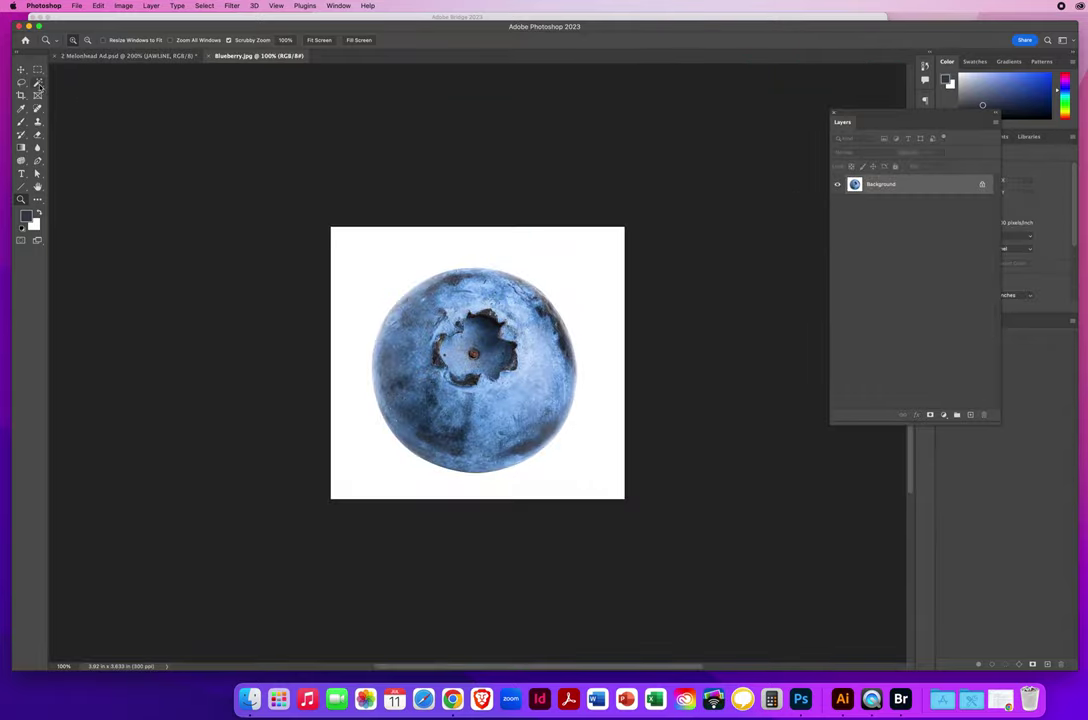
# - Select the blueberry by inverting its white background and drag it into the ad as a layer
pyautogui.click(550, 255)
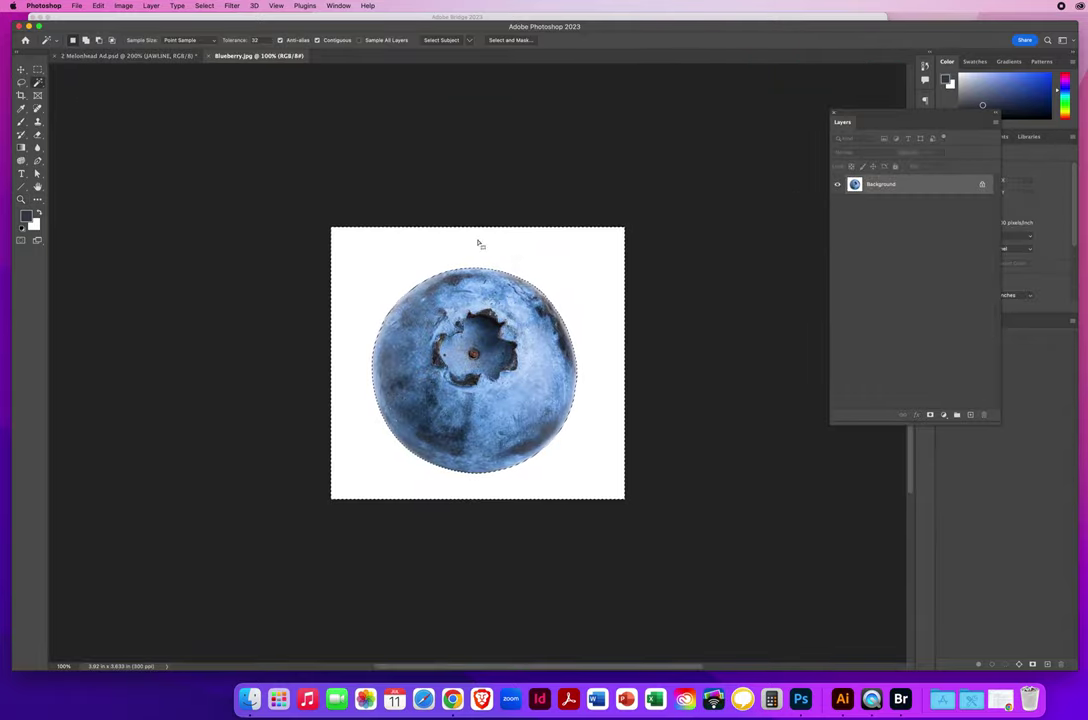
pyautogui.click(204, 6)
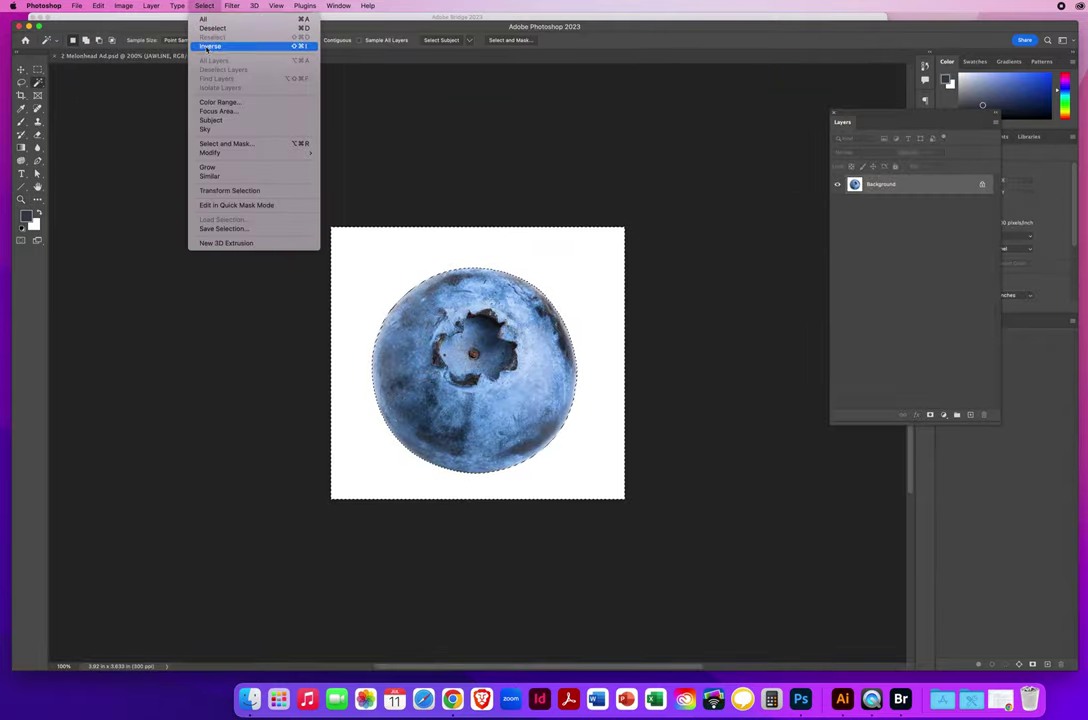
pyautogui.click(210, 46)
pyautogui.click(20, 69)
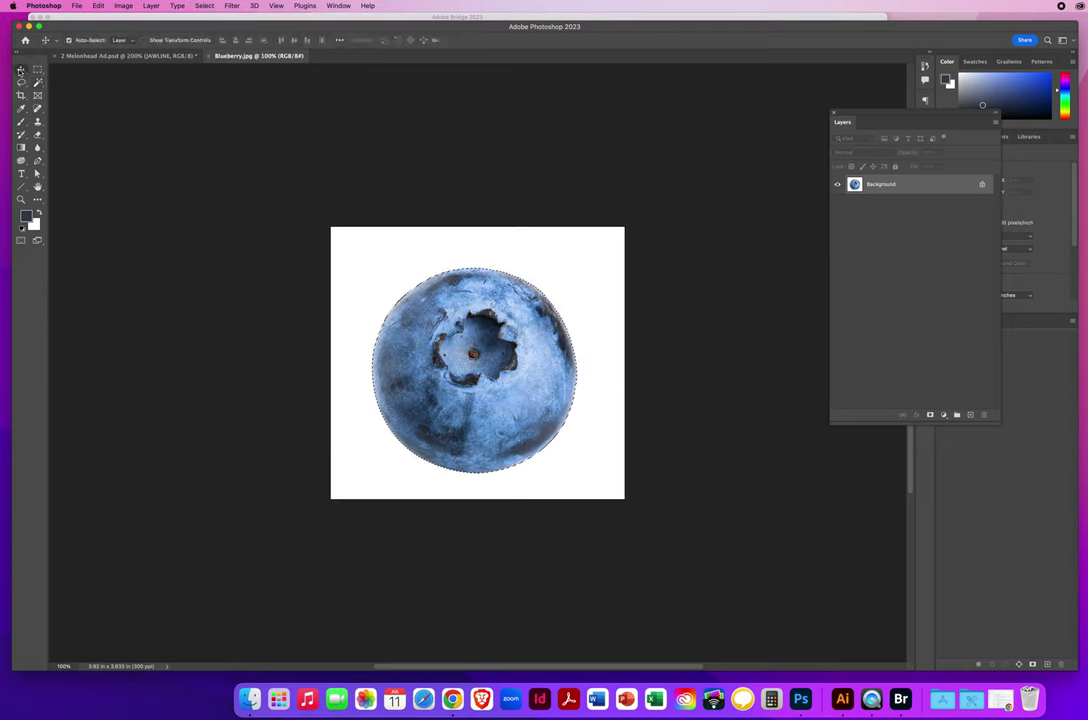
pyautogui.moveTo(445, 316); pyautogui.dragTo(160, 57)
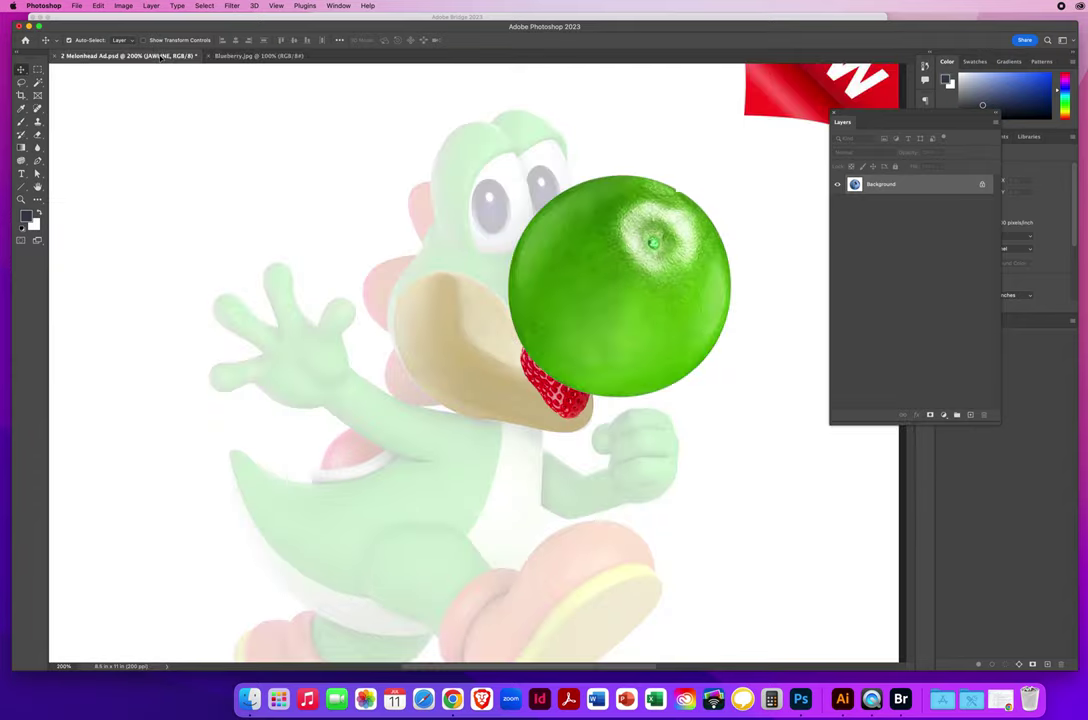
pyautogui.moveTo(488, 207)
pyautogui.mouseDown()
pyautogui.moveTo(510, 224)
pyautogui.moveTo(495, 224)
pyautogui.mouseUp()
# - Shrink the blueberry into an eye-sized oval, commit it, and close Blueberry.jpg
pyautogui.press('super+t')
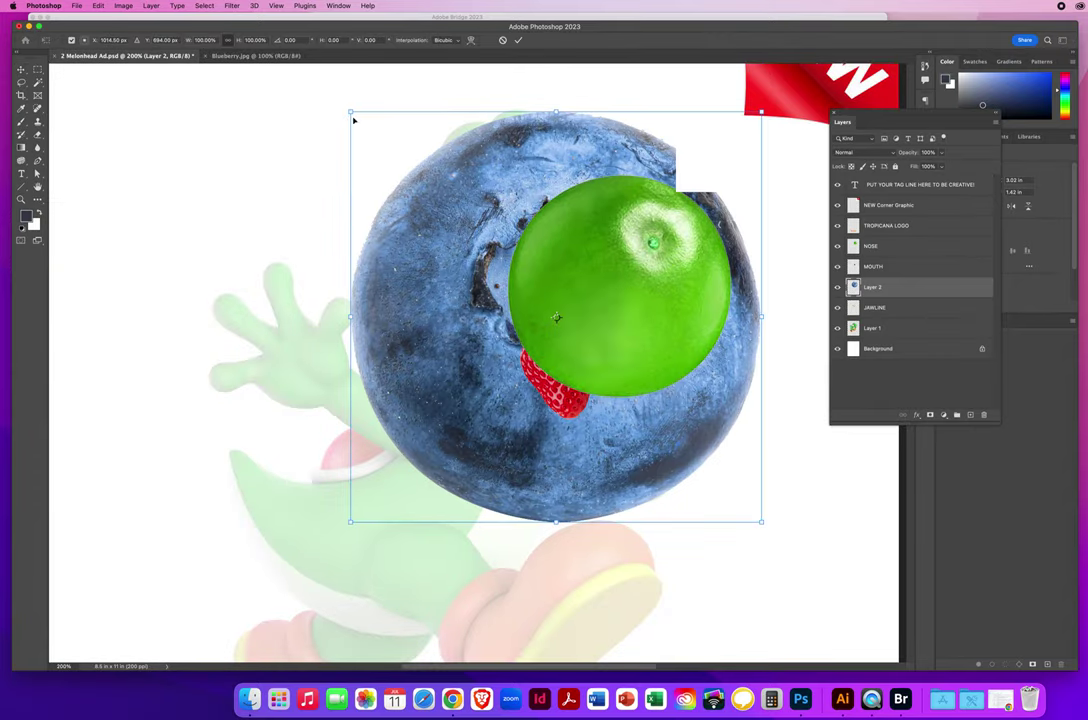
pyautogui.moveTo(758, 520); pyautogui.dragTo(391, 237)
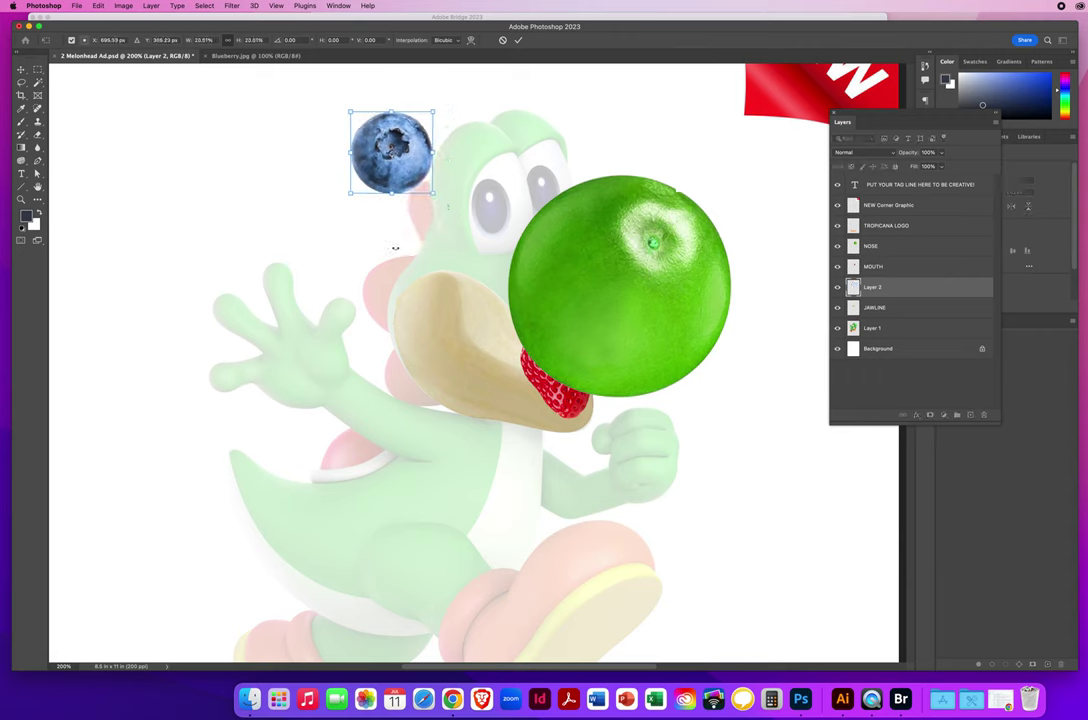
pyautogui.moveTo(348, 153); pyautogui.dragTo(384, 154)
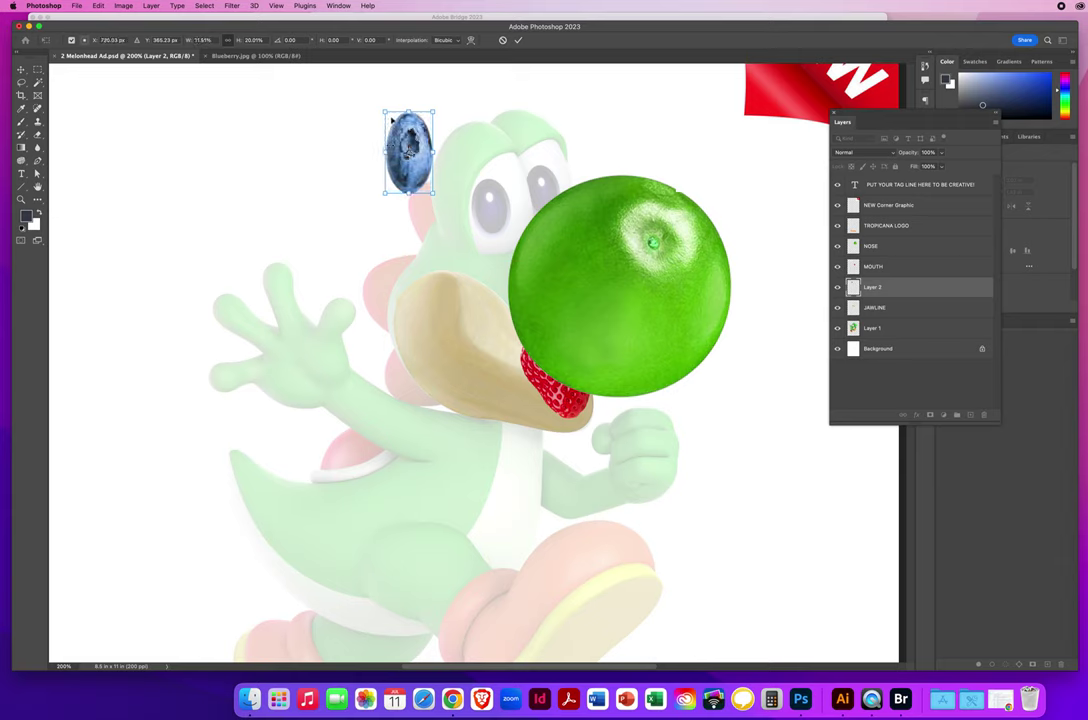
pyautogui.moveTo(384, 110); pyautogui.dragTo(469, 186)
pyautogui.press('Return')
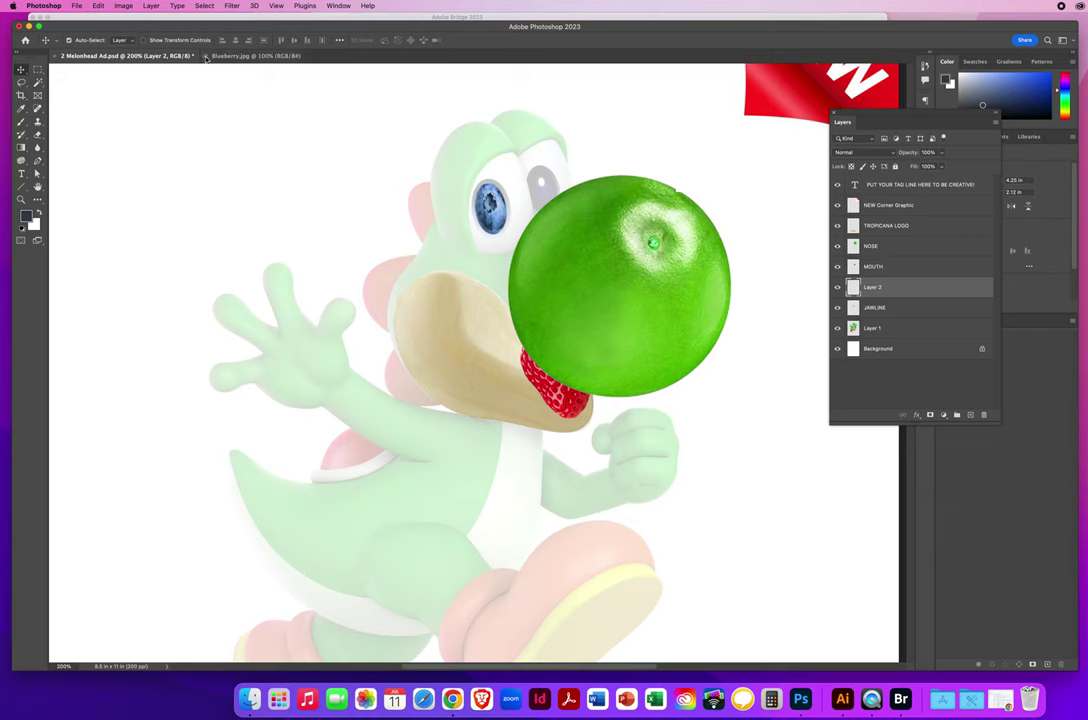
pyautogui.click(206, 57)
# - Place the blueberry on the left eye and a duplicate copy on the right eye
pyautogui.moveTo(503, 211)
pyautogui.mouseDown()
pyautogui.moveTo(548, 196)
pyautogui.moveTo(503, 192)
pyautogui.moveTo(501, 203)
pyautogui.mouseUp()
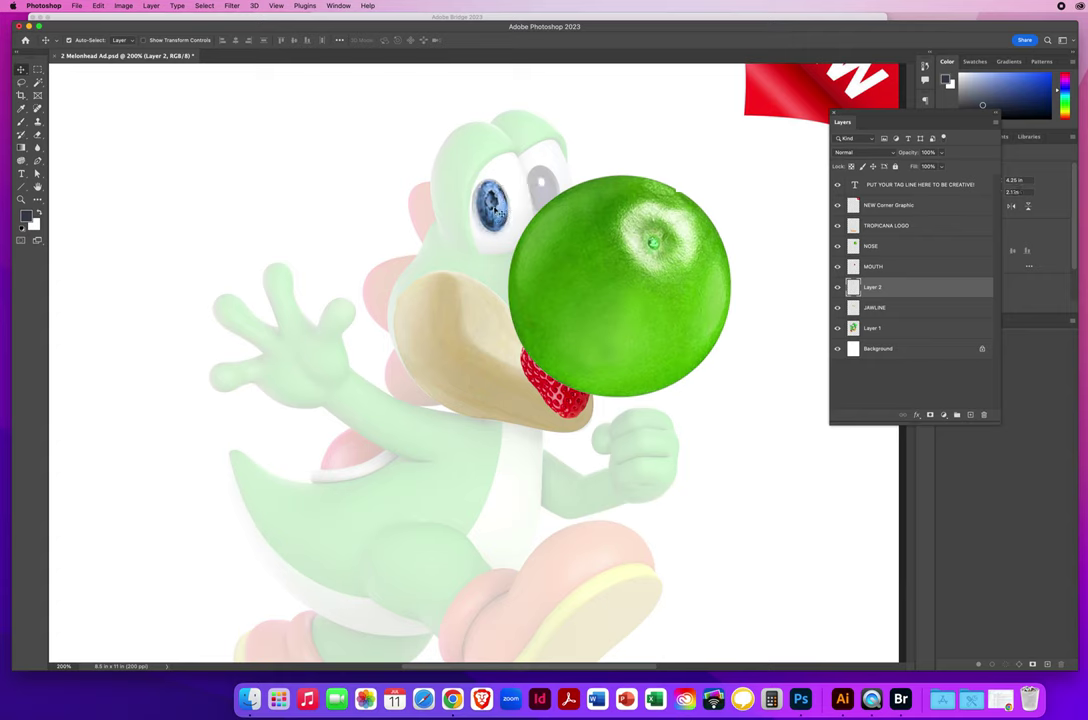
pyautogui.press('super+j')
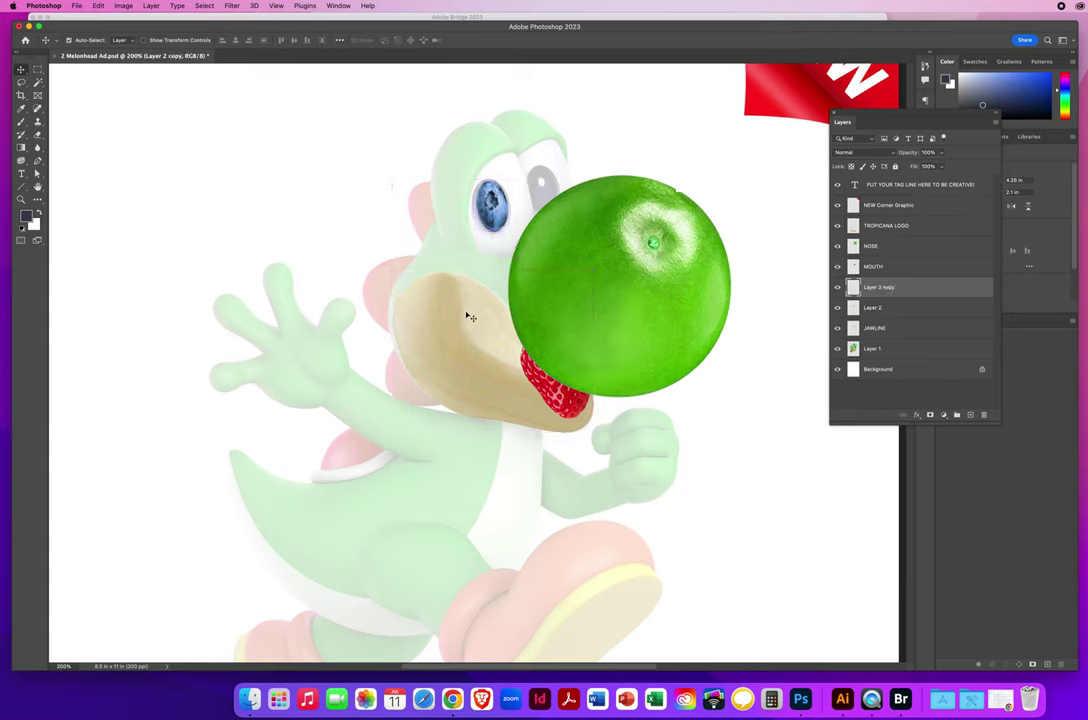
pyautogui.moveTo(500, 205); pyautogui.dragTo(547, 205)
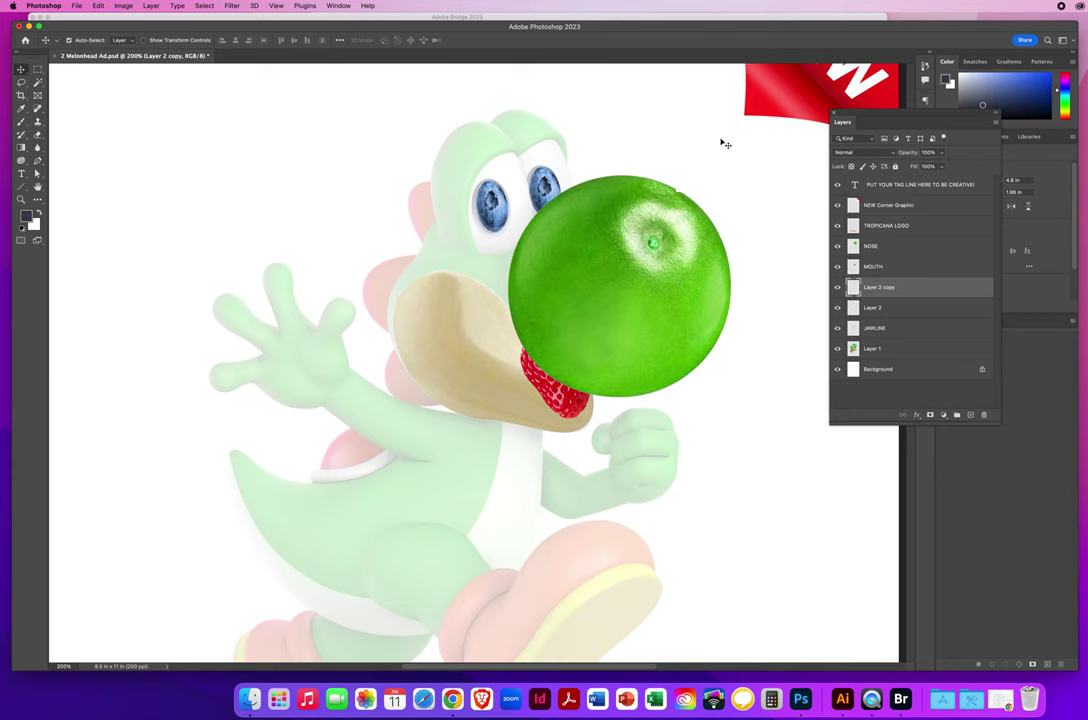
# - In Bridge's 3 Fruits and Veggies folder, locate Carrot.jpg and open it in Photoshop
pyautogui.click(900, 698)
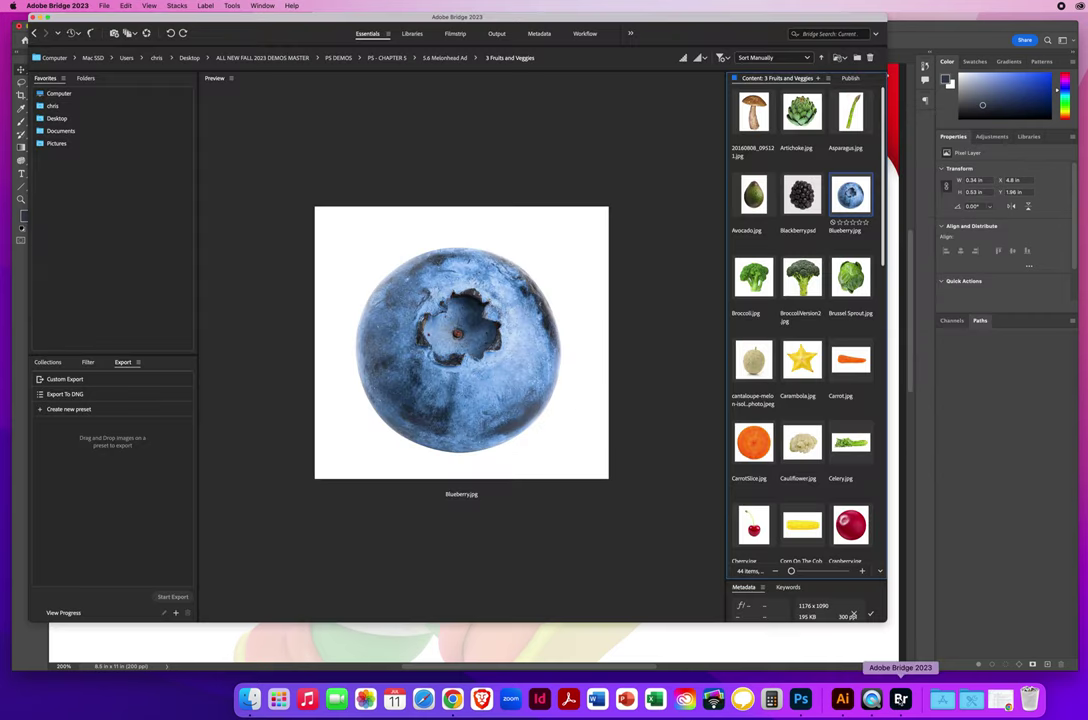
pyautogui.click(845, 367)
pyautogui.scroll(-1, 882, 270)
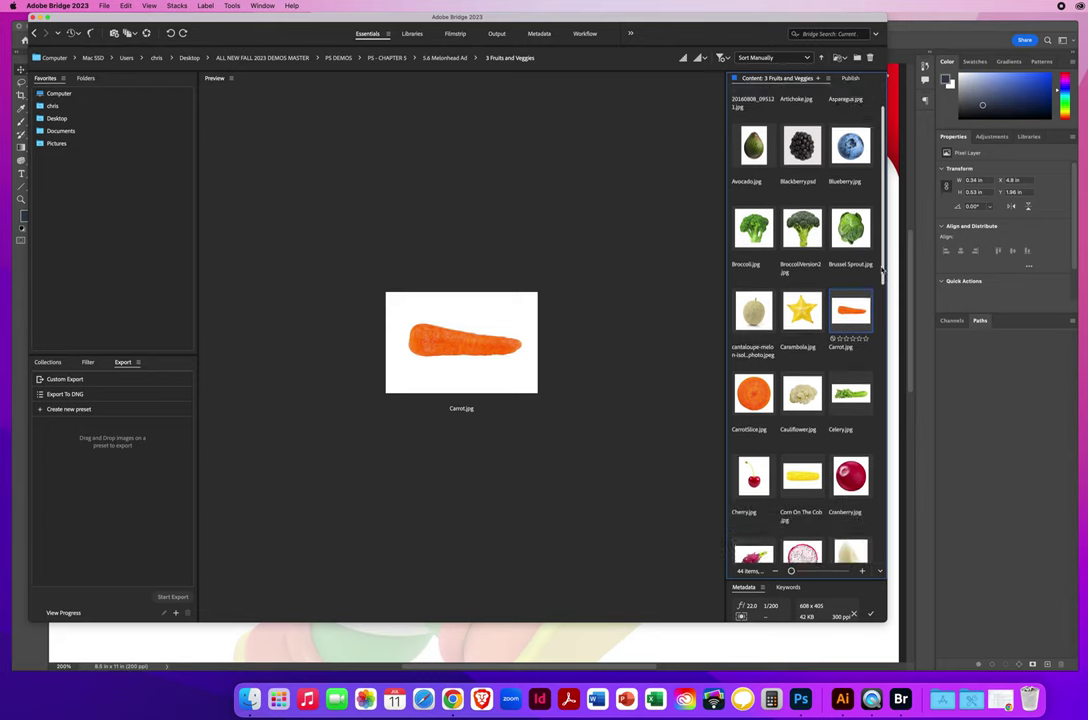
pyautogui.scroll(-10, 882, 272)
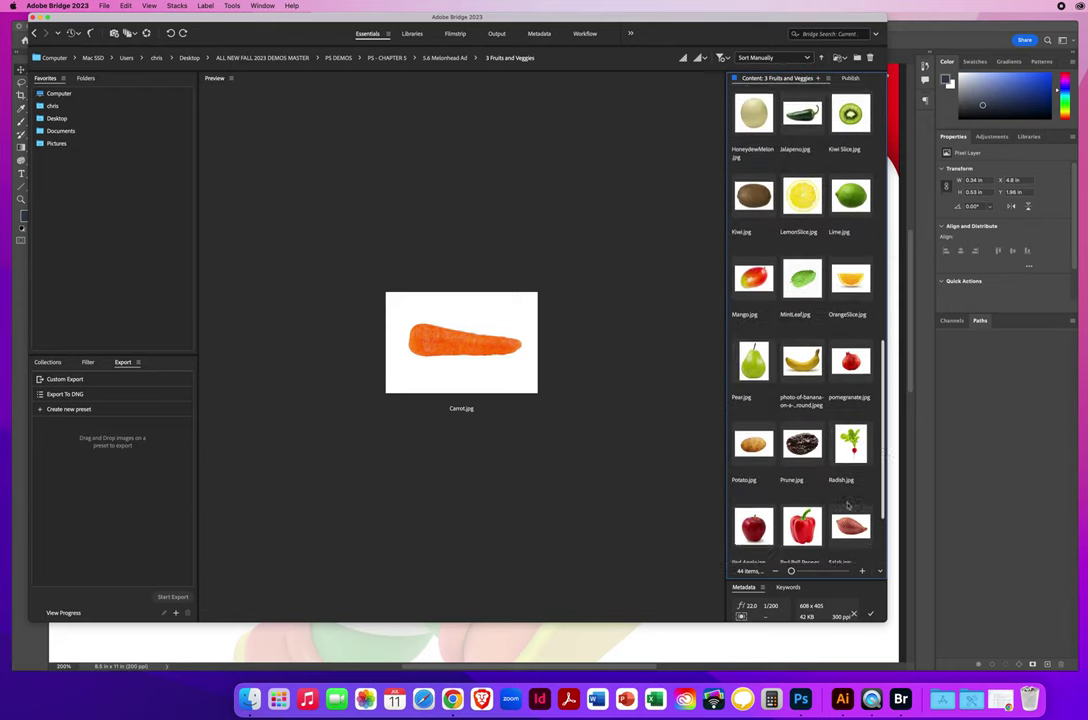
pyautogui.scroll(-3, 845, 515)
pyautogui.scroll(4, 833, 540)
pyautogui.scroll(-3, 826, 530)
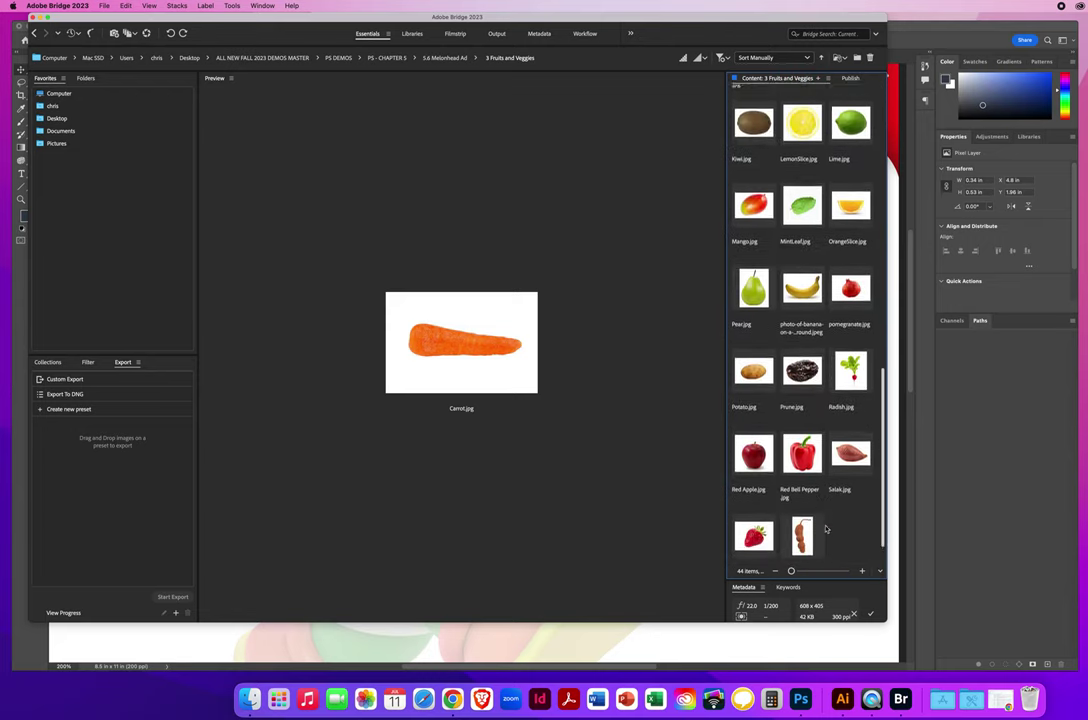
pyautogui.scroll(15, 826, 530)
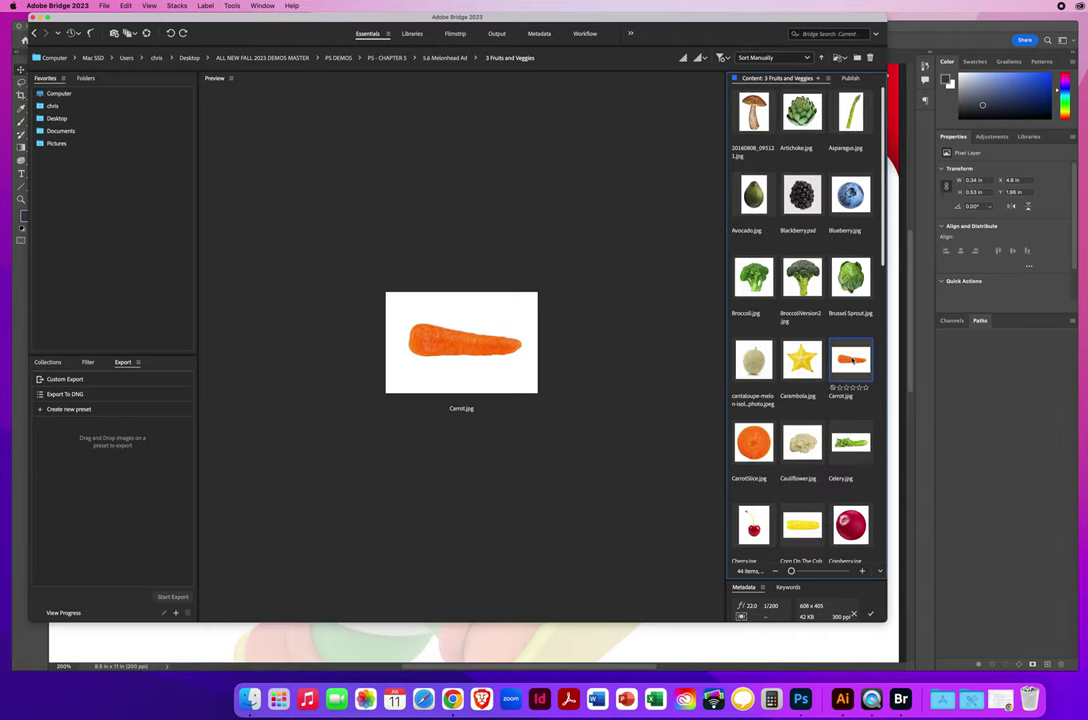
pyautogui.doubleClick(851, 362)
# - Select the carrot by inverting a Magic Wand selection of its white background and drag it into the Melonhead ad
pyautogui.click(37, 82)
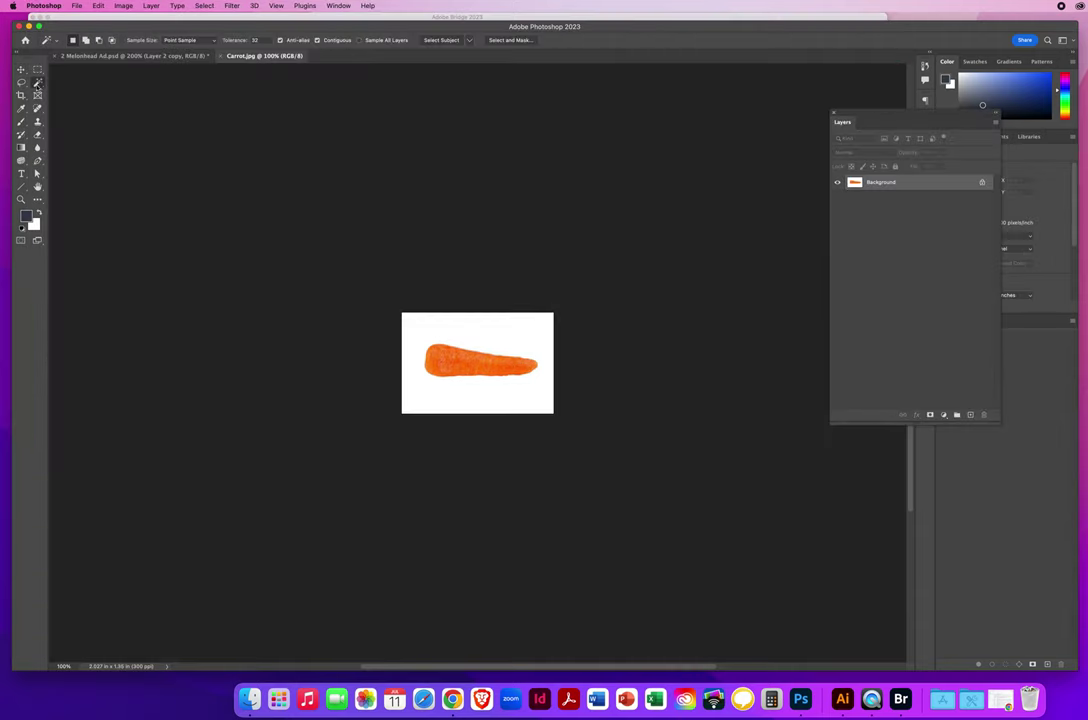
pyautogui.click(466, 329)
pyautogui.click(205, 6)
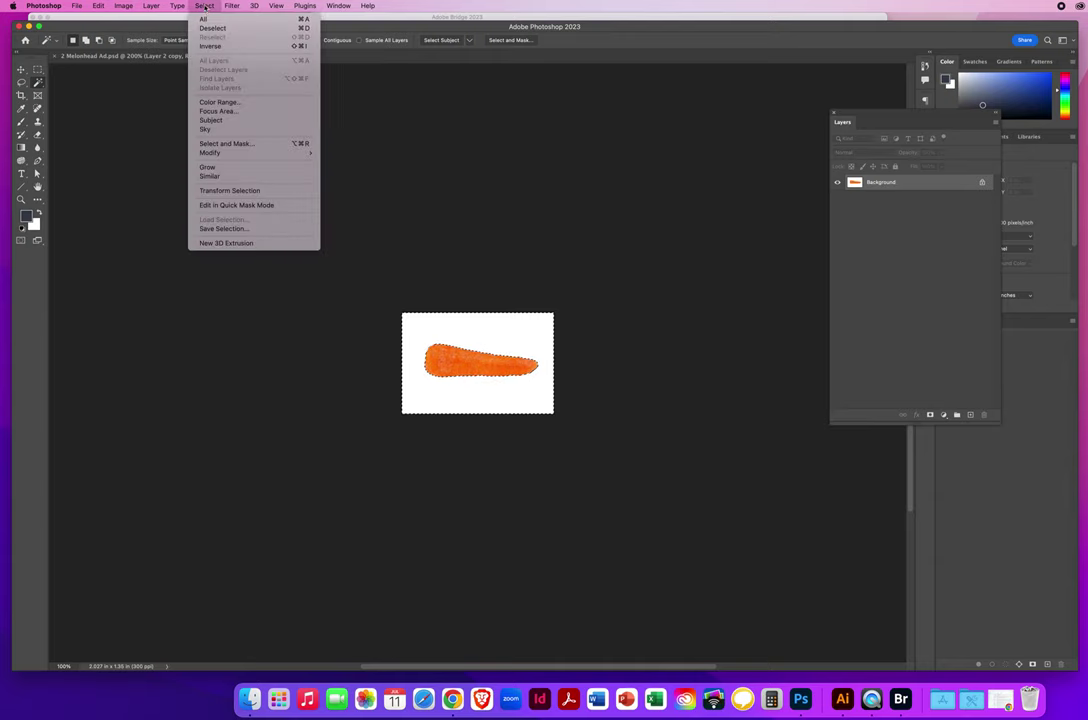
pyautogui.click(209, 47)
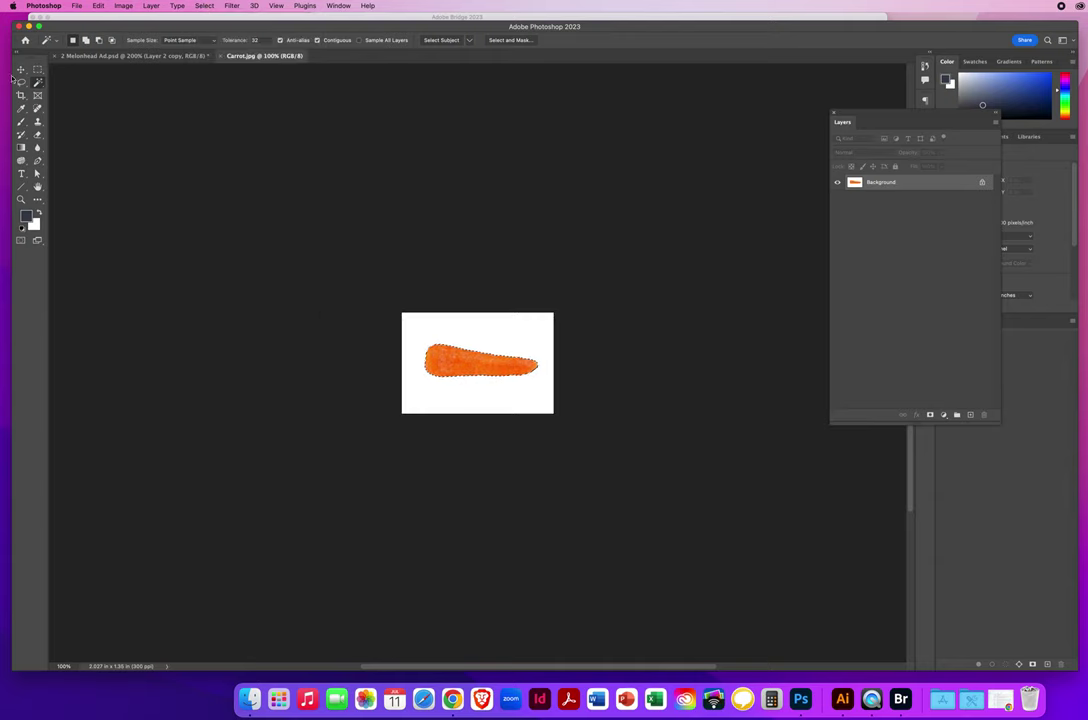
pyautogui.press('v')
pyautogui.moveTo(432, 358); pyautogui.dragTo(157, 58)
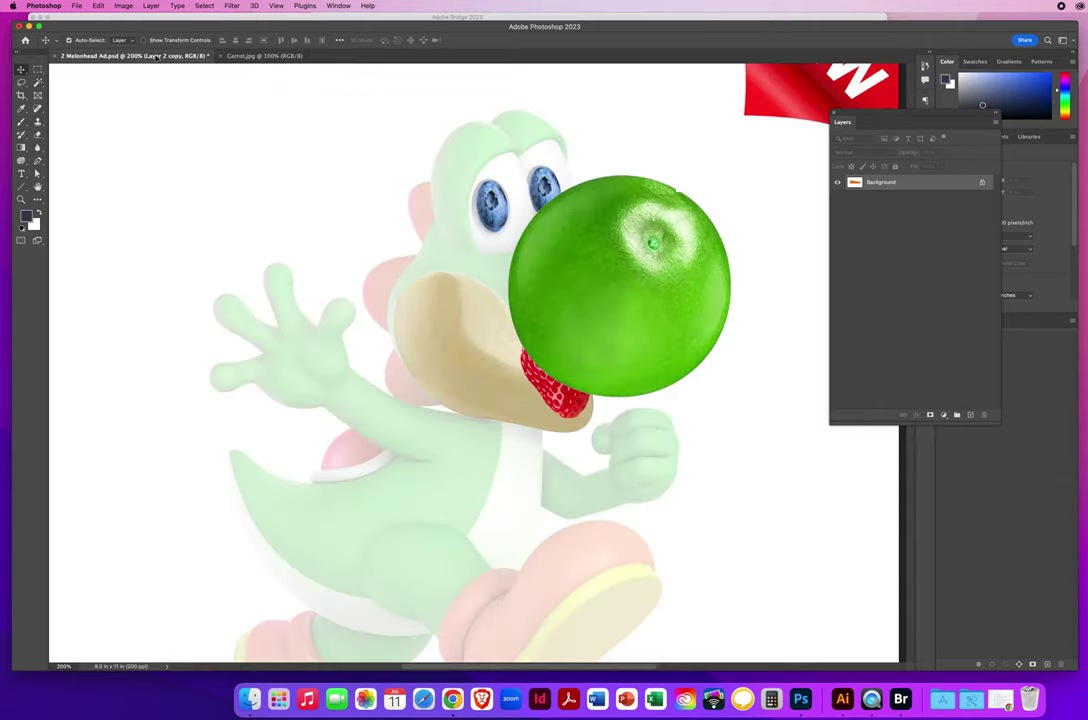
pyautogui.moveTo(287, 341); pyautogui.dragTo(297, 344)
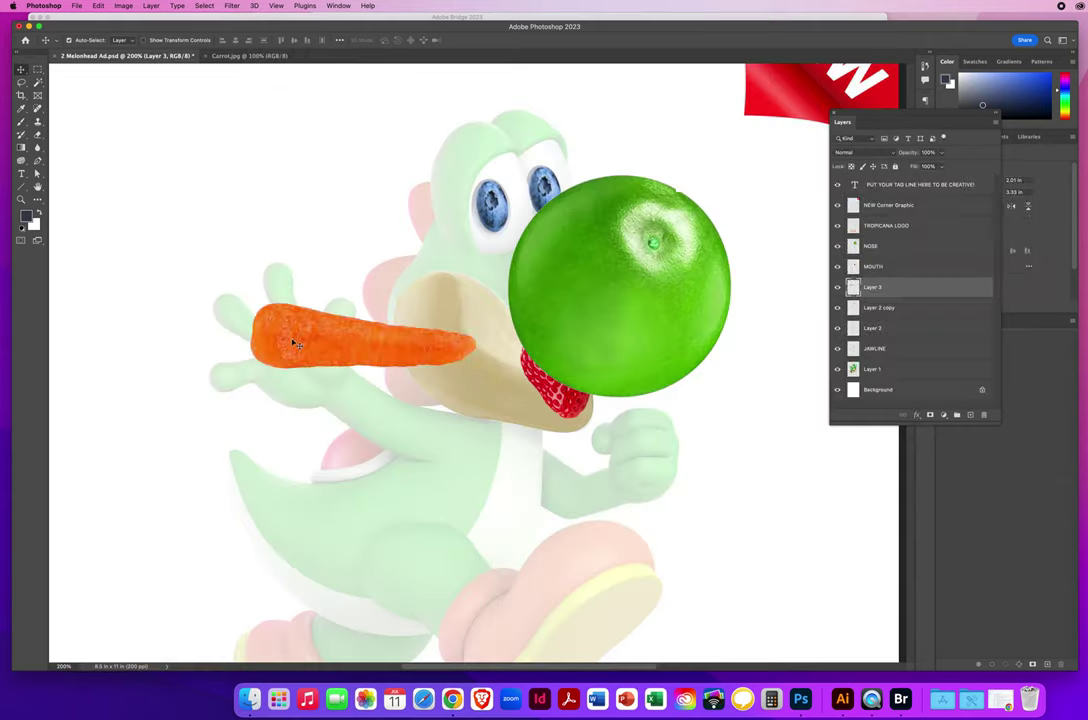
# - Shrink the carrot and rotate it to a flatter angle across the raised hand, then apply the transform
pyautogui.hotkey('ctrl', 't')
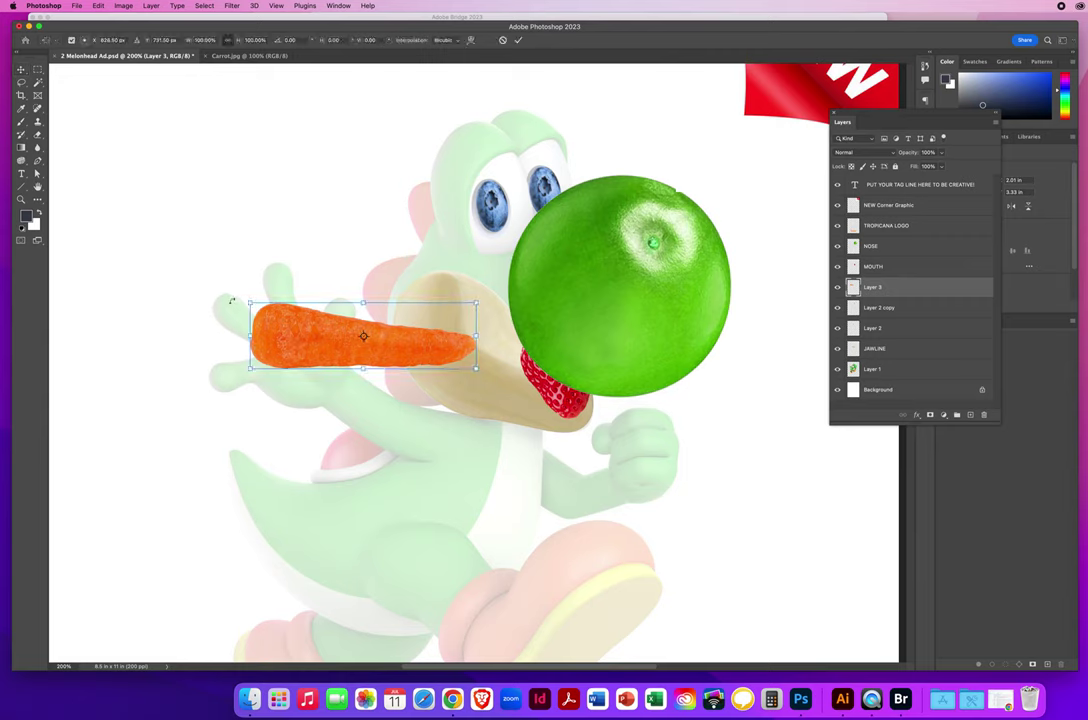
pyautogui.moveTo(214, 296); pyautogui.dragTo(243, 322)
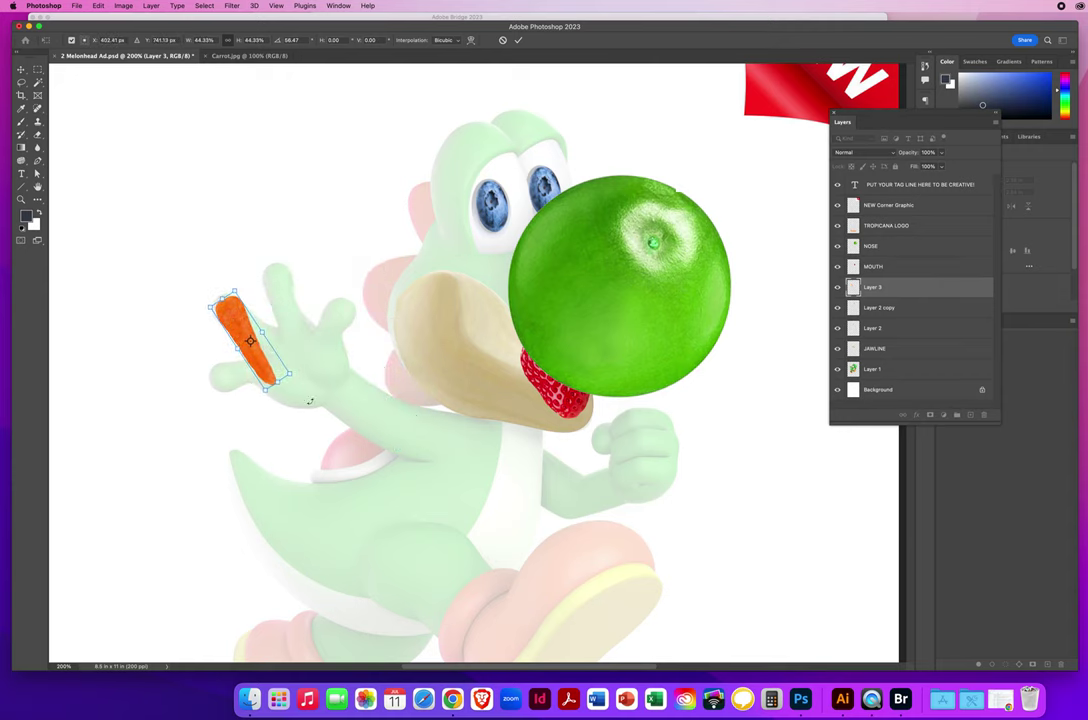
pyautogui.moveTo(311, 384); pyautogui.dragTo(286, 346)
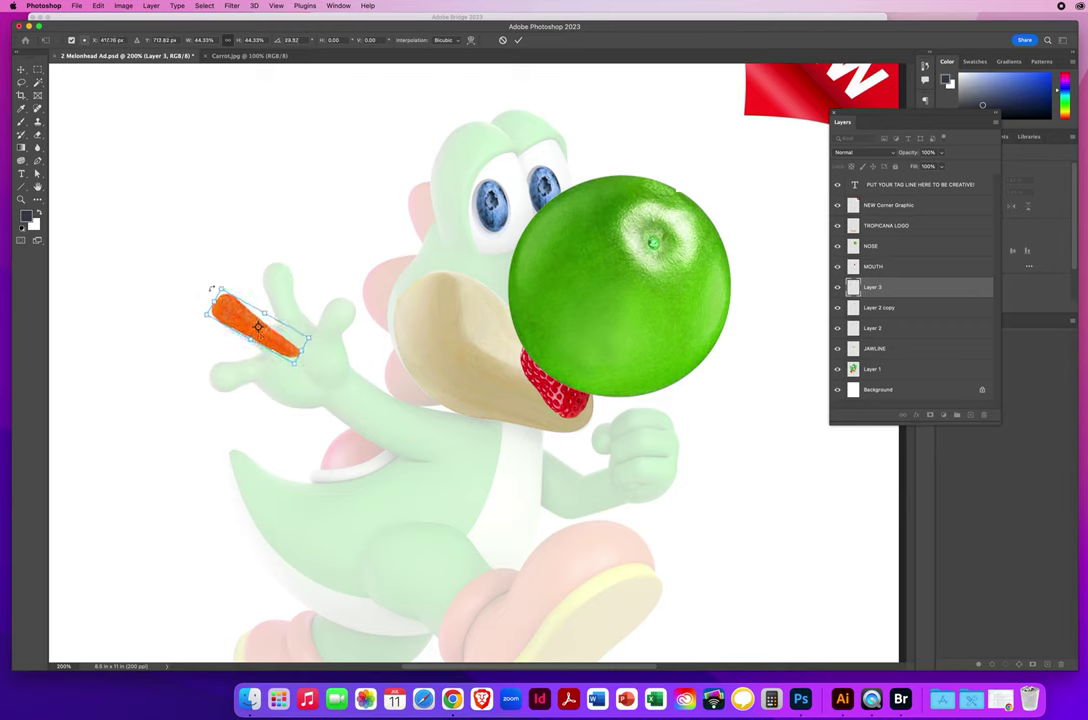
pyautogui.press('Return')
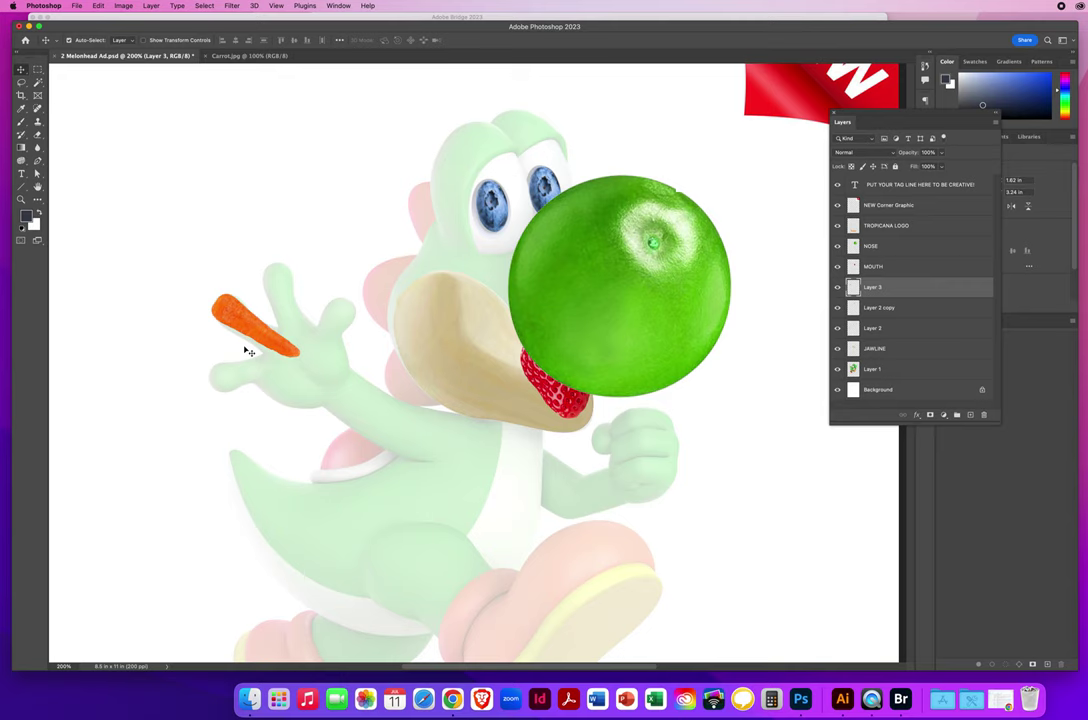
# - Open Liquify on the carrot layer, zoom to 400%, and show the backdrop layers at higher opacity
pyautogui.click(231, 6)
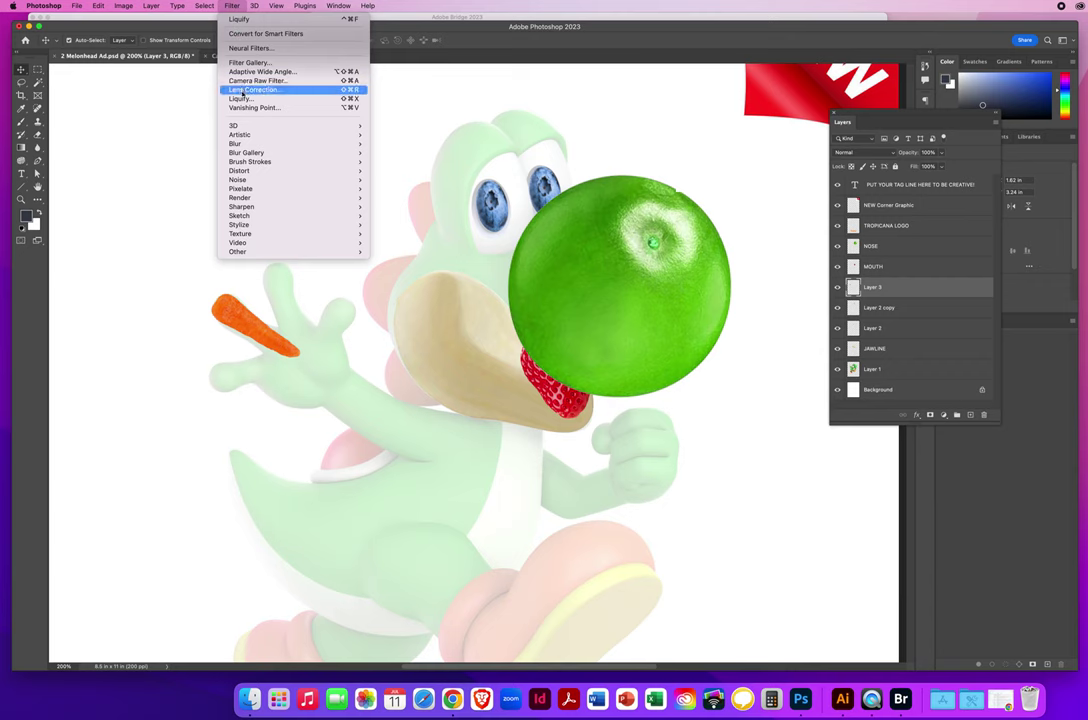
pyautogui.click(342, 312)
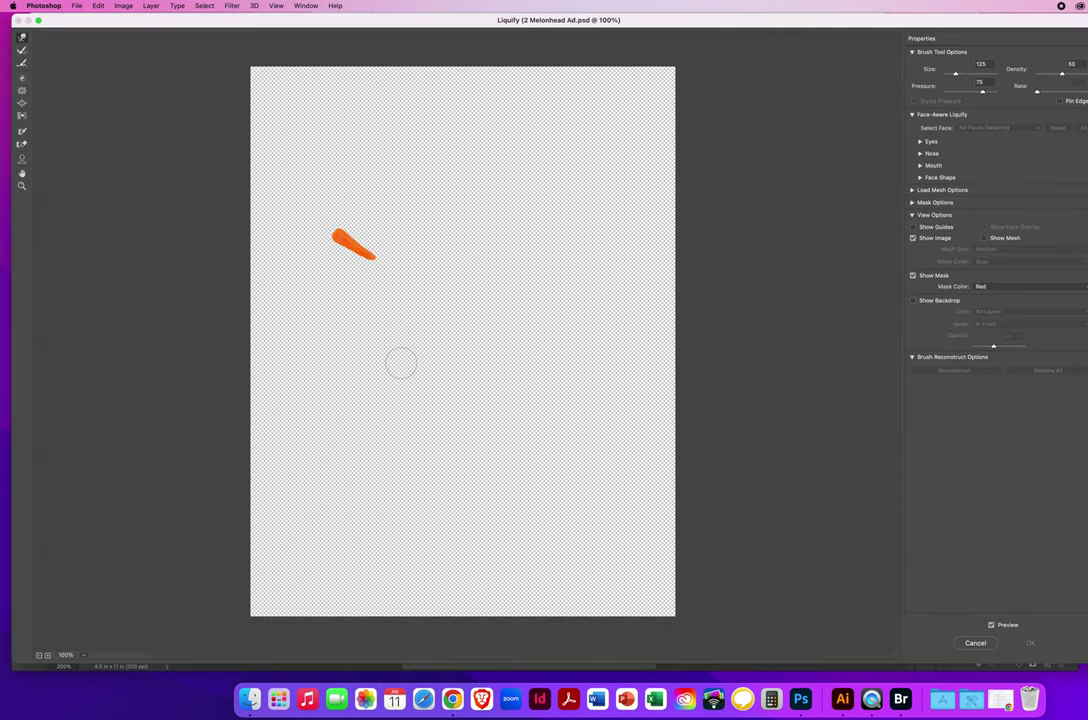
pyautogui.click(21, 187)
pyautogui.click(387, 273)
pyautogui.click(253, 323)
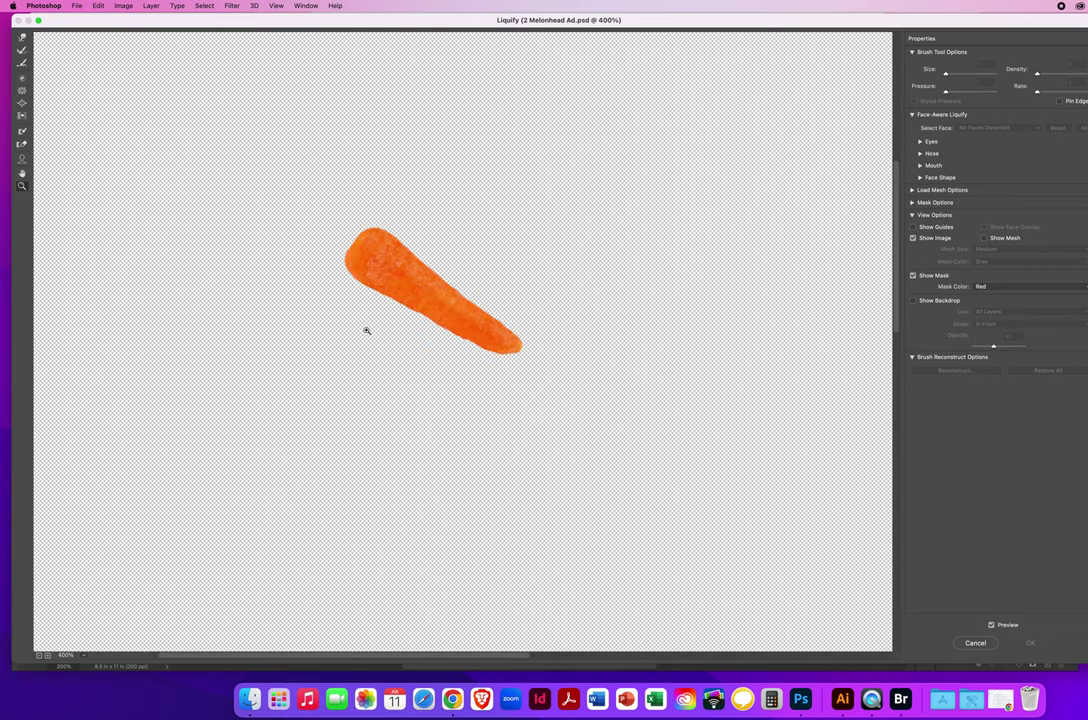
pyautogui.click(913, 301)
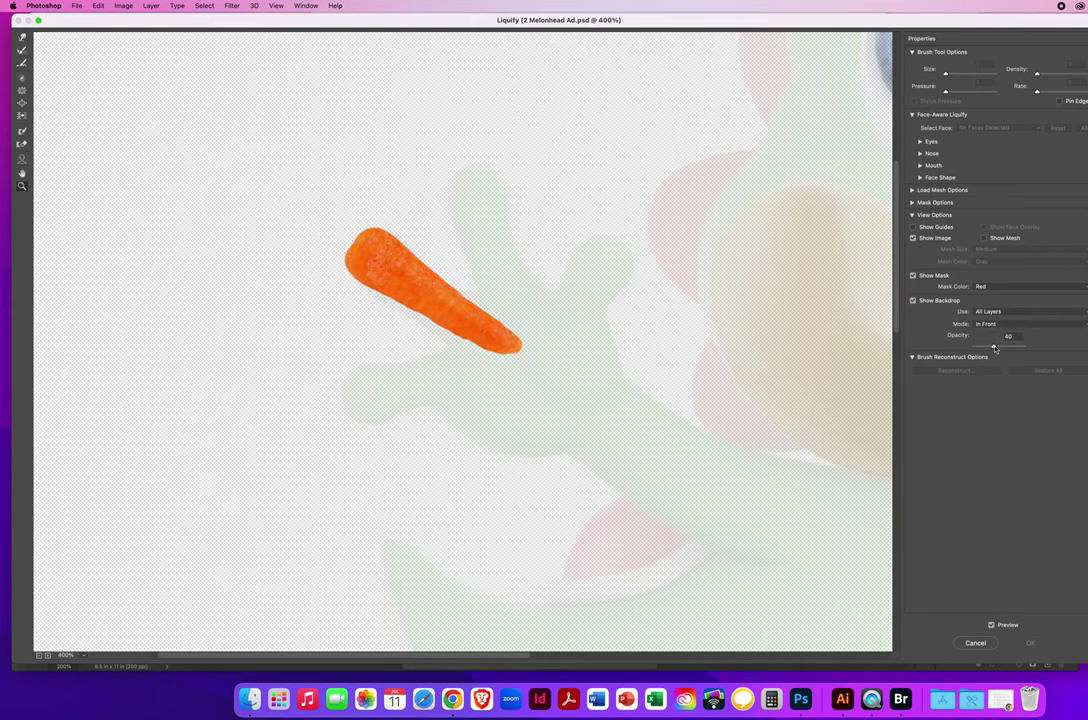
pyautogui.moveTo(995, 348)
pyautogui.mouseDown()
pyautogui.moveTo(1016, 349)
pyautogui.moveTo(977, 348)
pyautogui.moveTo(1018, 348)
pyautogui.moveTo(999, 349)
pyautogui.mouseUp()
# - With a smaller Forward Warp brush, push the carrot's top, lower and upper edges near its tip
pyautogui.click(22, 37)
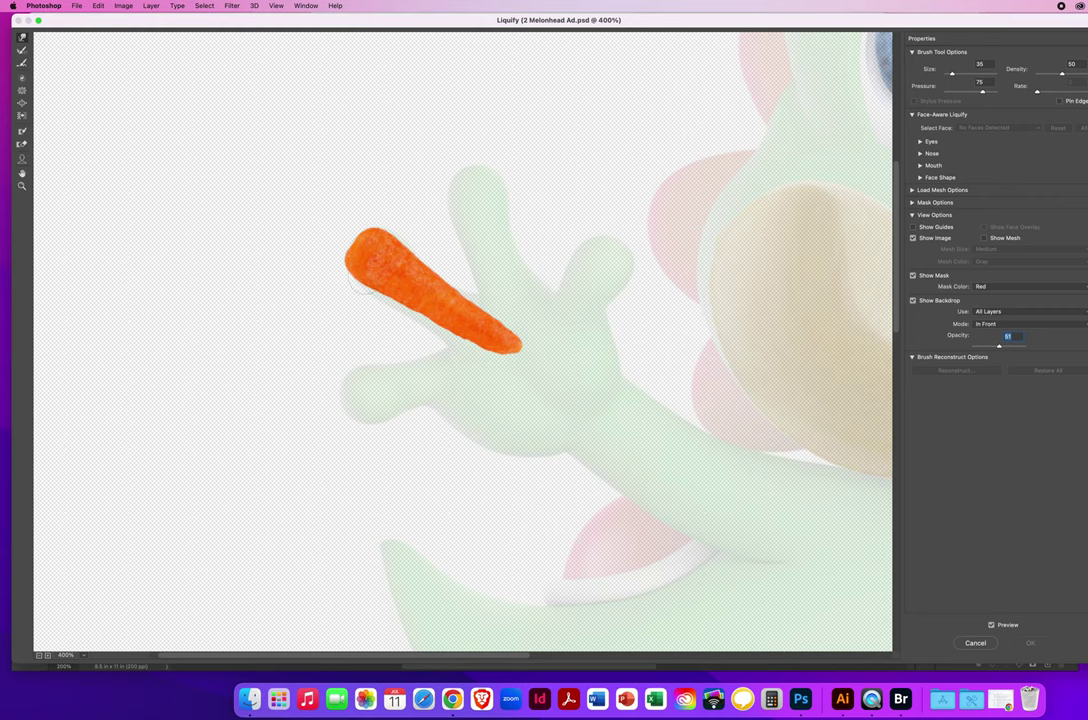
pyautogui.click(954, 77)
pyautogui.moveTo(378, 282)
pyautogui.mouseDown()
pyautogui.moveTo(368, 294)
pyautogui.moveTo(388, 240)
pyautogui.moveTo(376, 255)
pyautogui.moveTo(356, 232)
pyautogui.moveTo(360, 290)
pyautogui.moveTo(362, 270)
pyautogui.mouseUp()
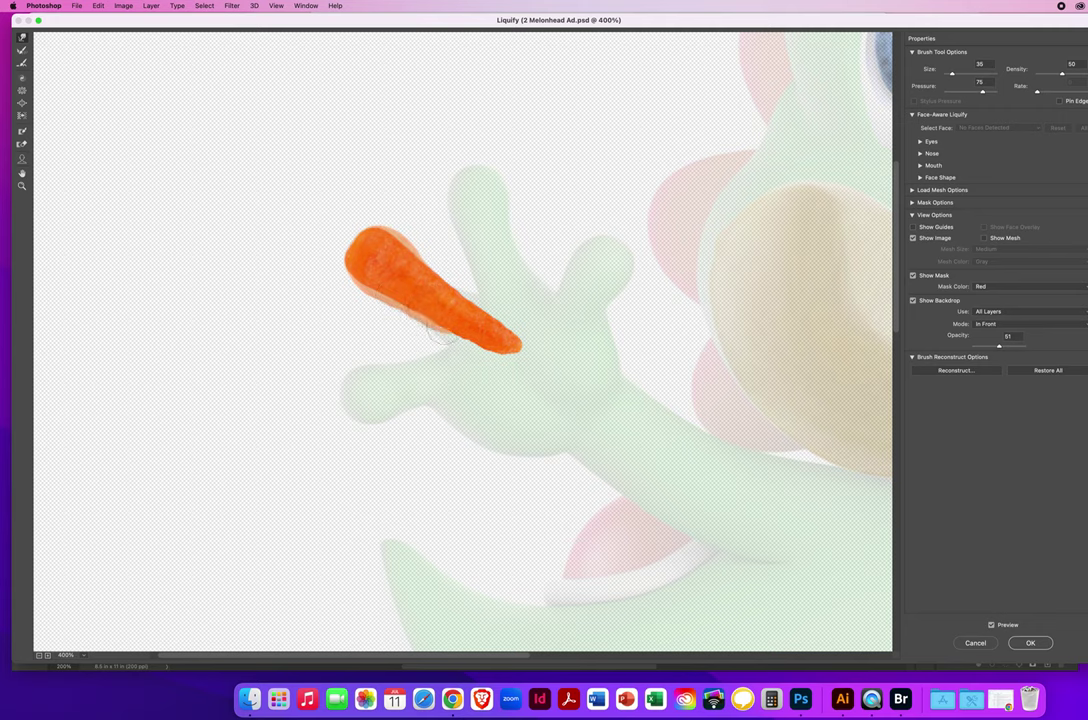
pyautogui.moveTo(442, 342); pyautogui.dragTo(468, 352)
pyautogui.moveTo(462, 295)
pyautogui.mouseDown()
pyautogui.moveTo(486, 306)
pyautogui.moveTo(500, 352)
pyautogui.mouseUp()
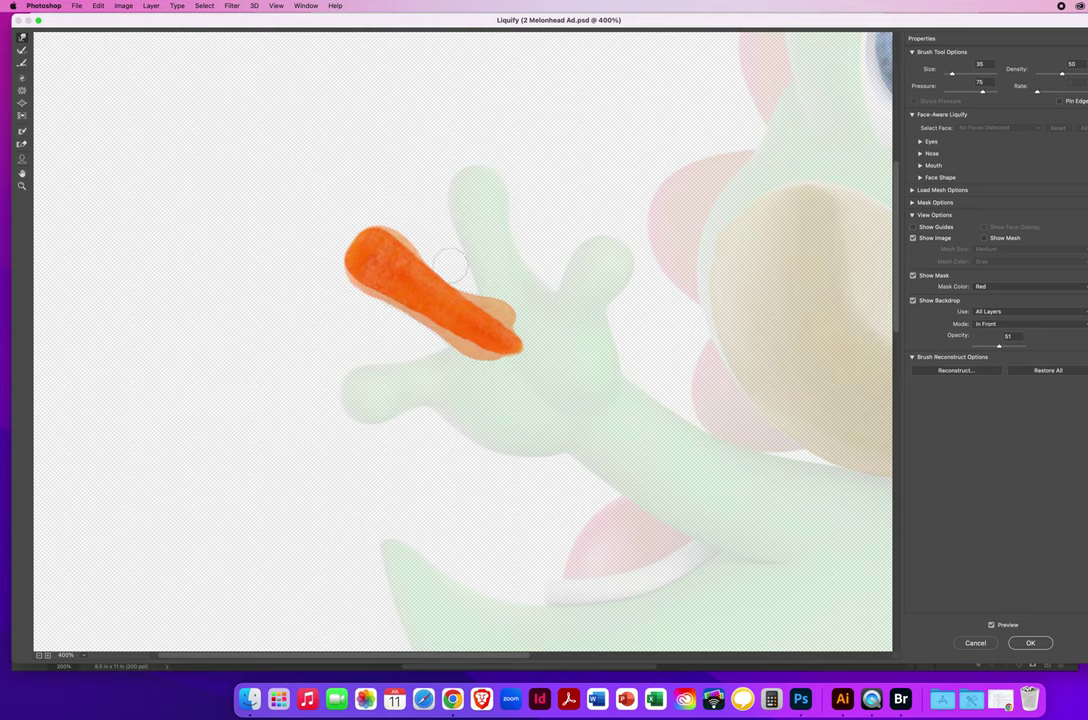
# - Apply the Liquify reshape, then recolour the carrot green with Hue +74, Saturation −23, Lightness −13
pyautogui.click(1028, 644)
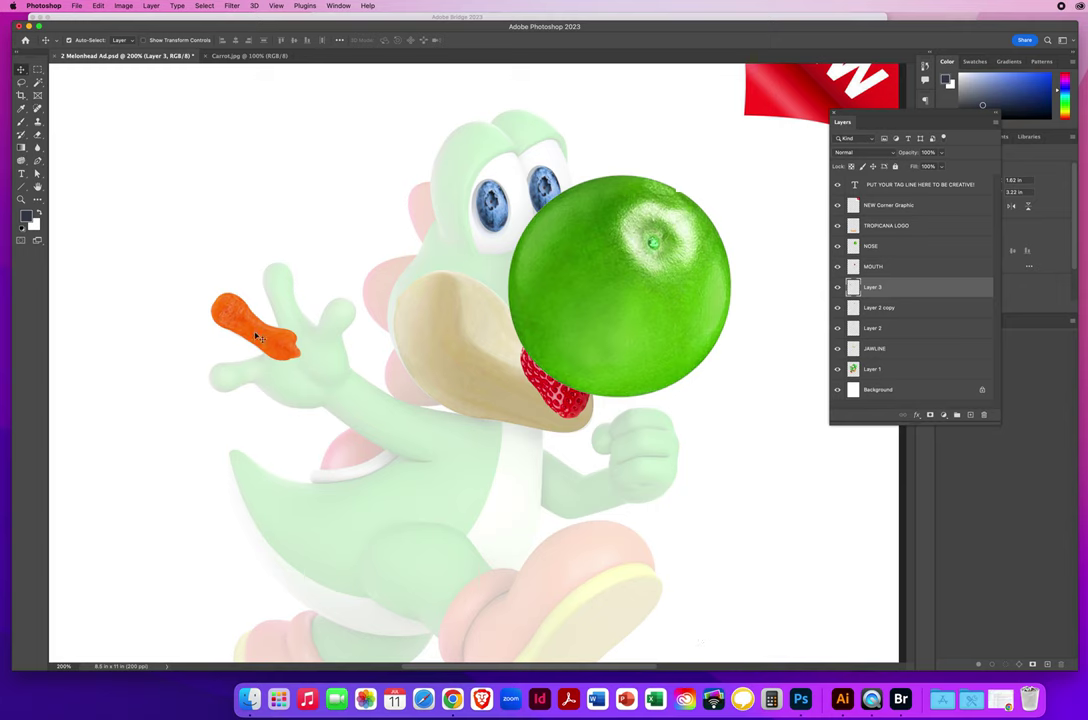
pyautogui.click(127, 6)
pyautogui.moveTo(120, 34)
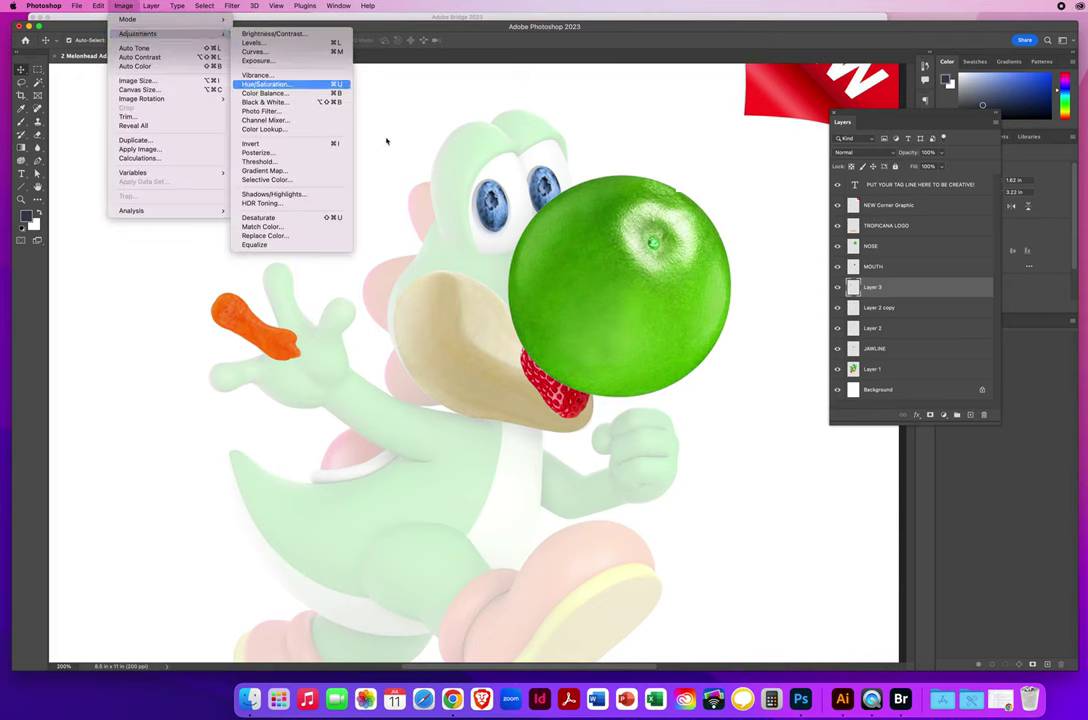
pyautogui.press('Return')
pyautogui.moveTo(541, 186); pyautogui.dragTo(572, 188)
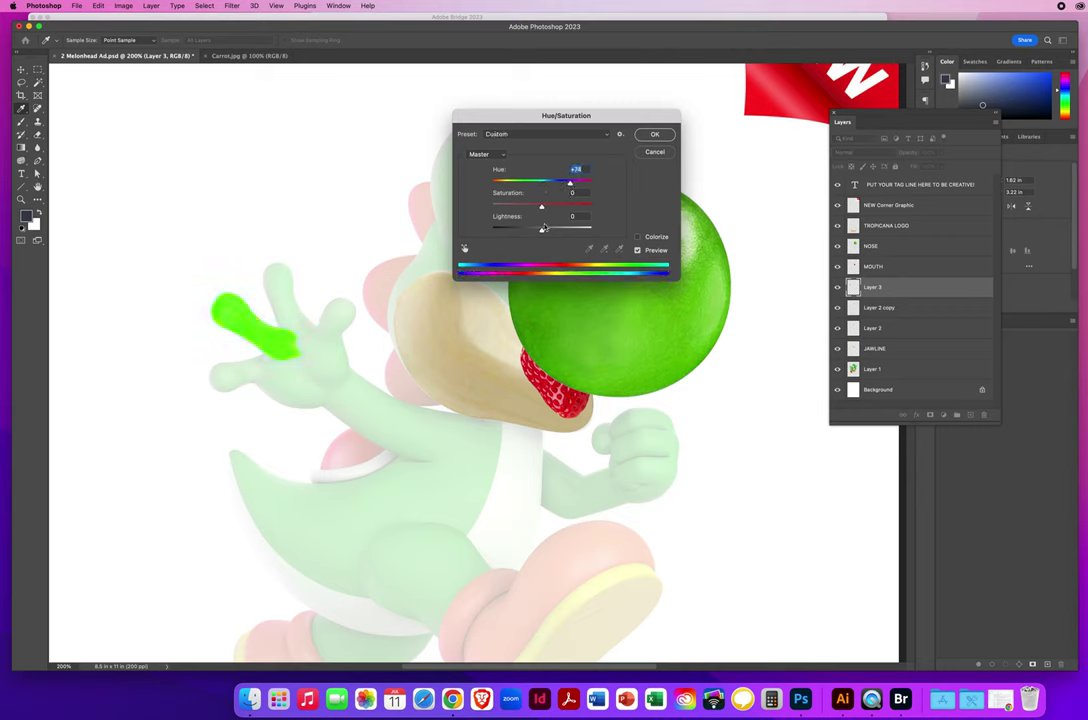
pyautogui.moveTo(538, 231); pyautogui.dragTo(532, 207)
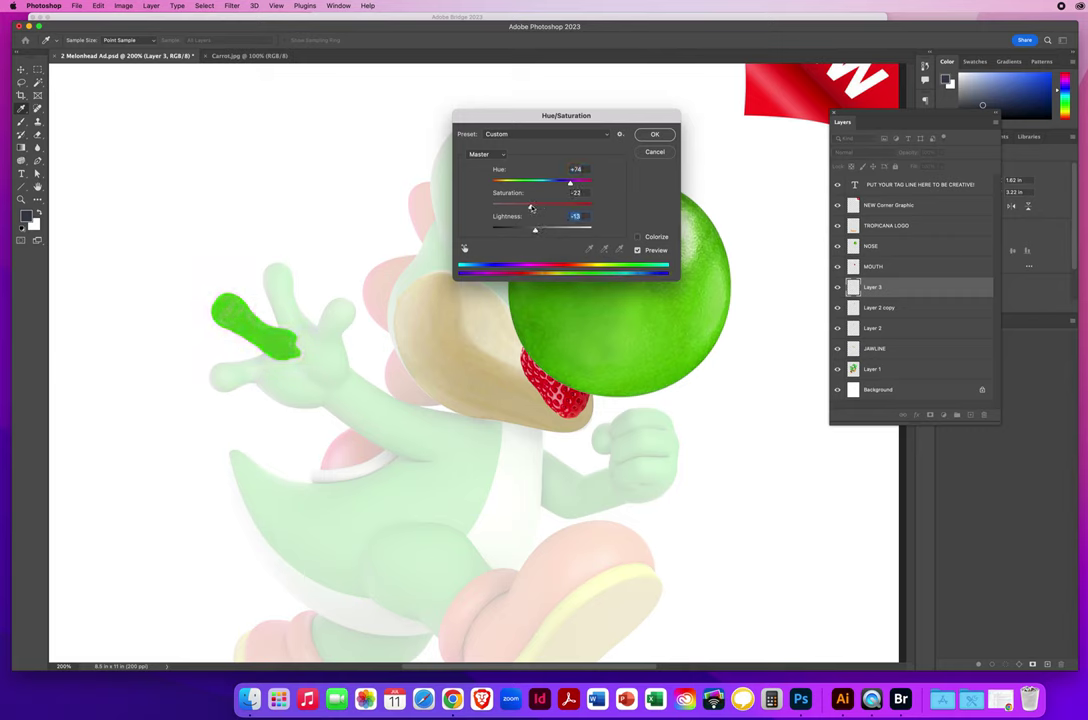
pyautogui.click(654, 134)
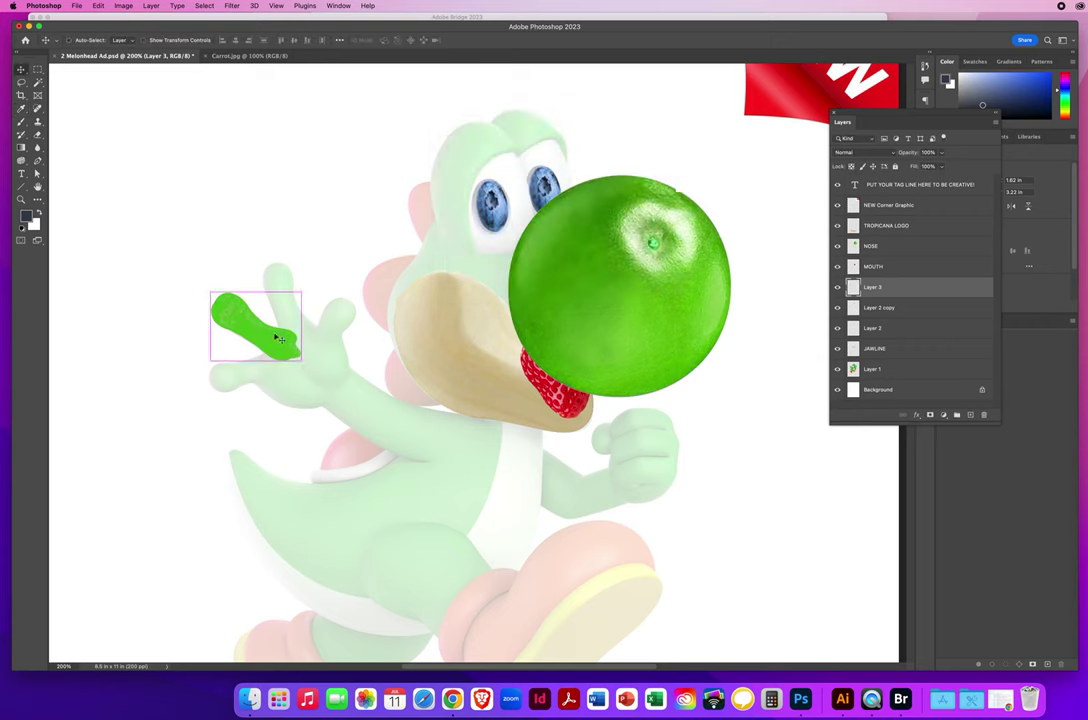
# - Duplicate the green carrot and place the copy lower-left, rotated about −52.6°
pyautogui.press('super+j')
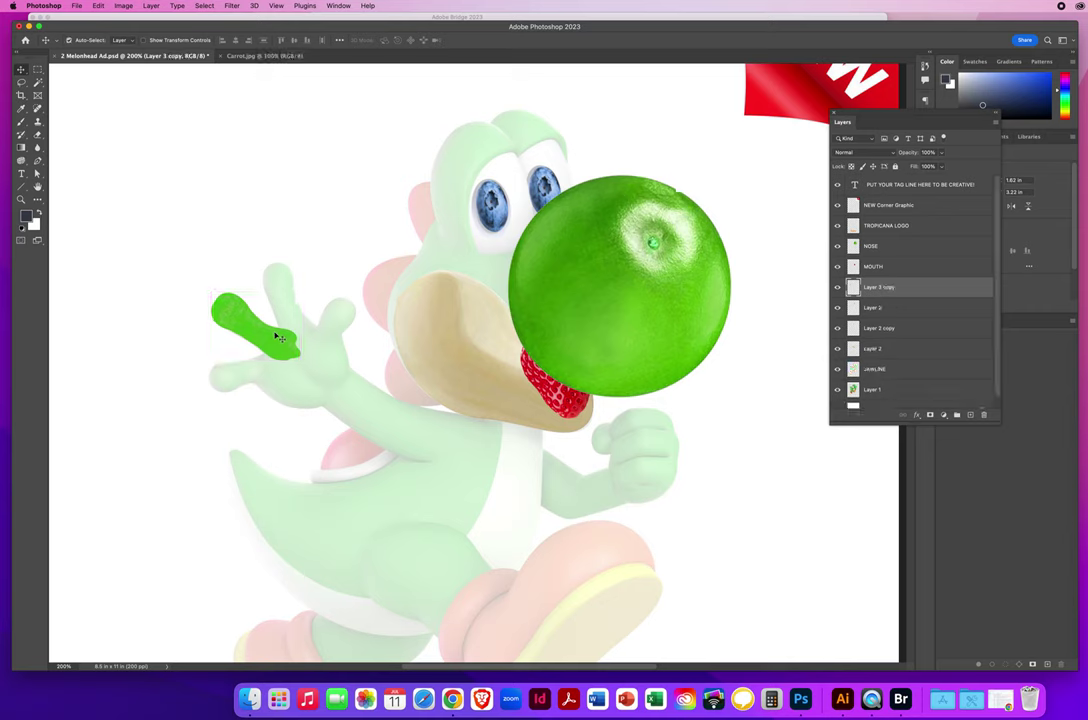
pyautogui.moveTo(281, 340); pyautogui.dragTo(332, 280)
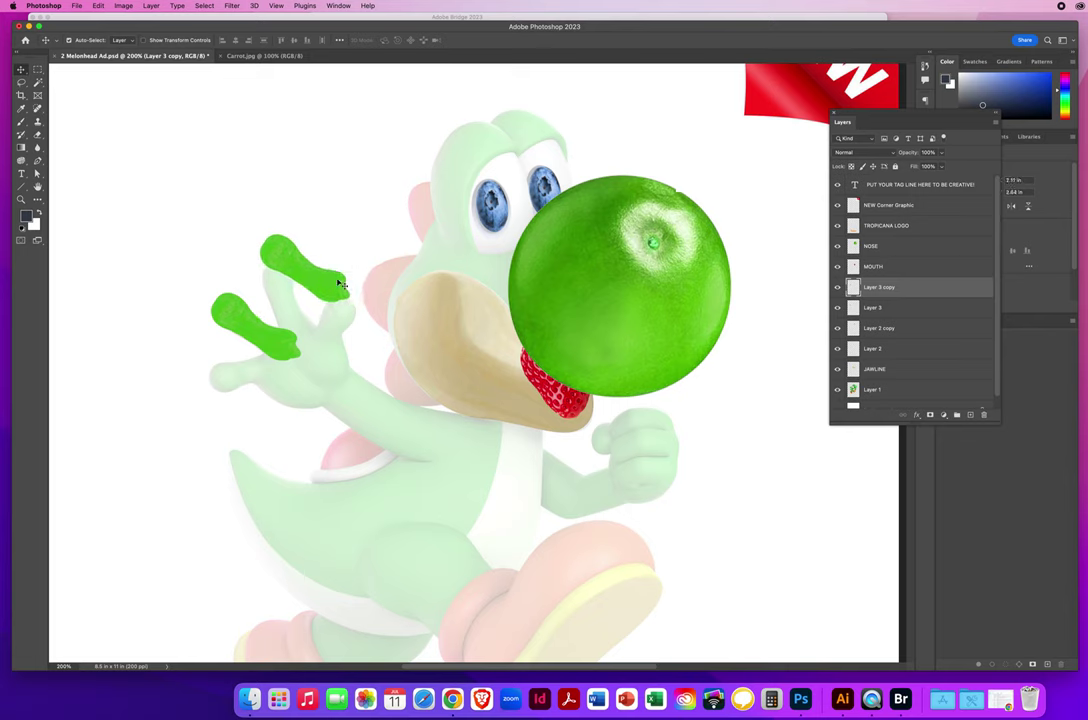
pyautogui.moveTo(306, 277); pyautogui.dragTo(253, 393)
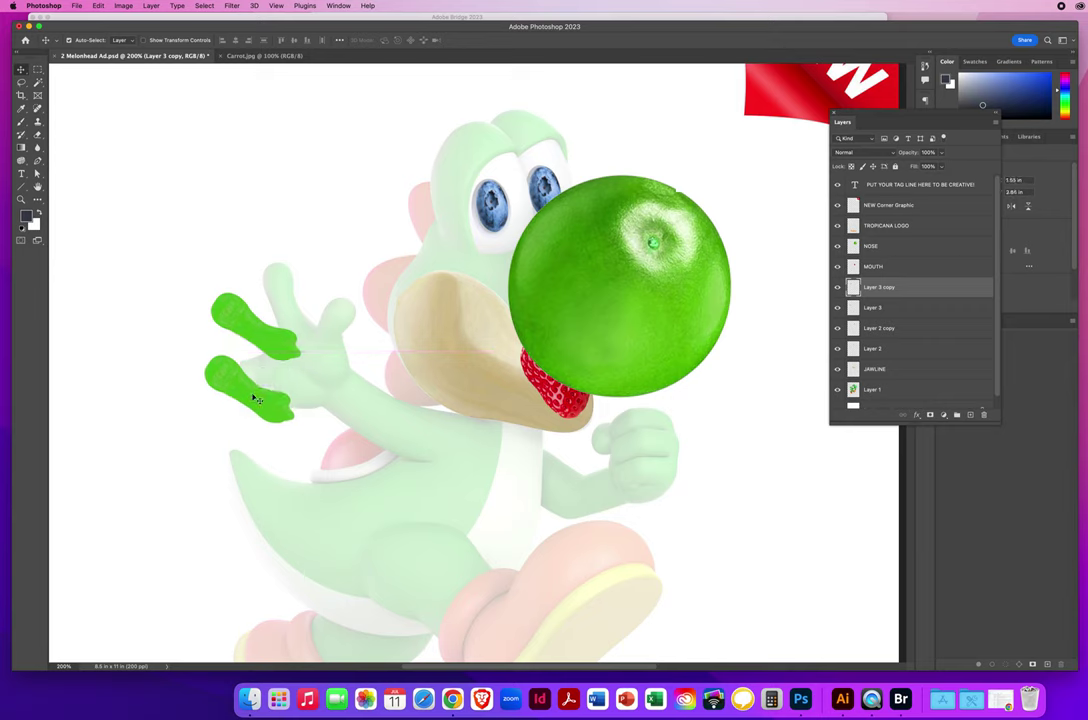
pyautogui.press('super+t')
pyautogui.moveTo(306, 428); pyautogui.dragTo(279, 364)
pyautogui.press('Return')
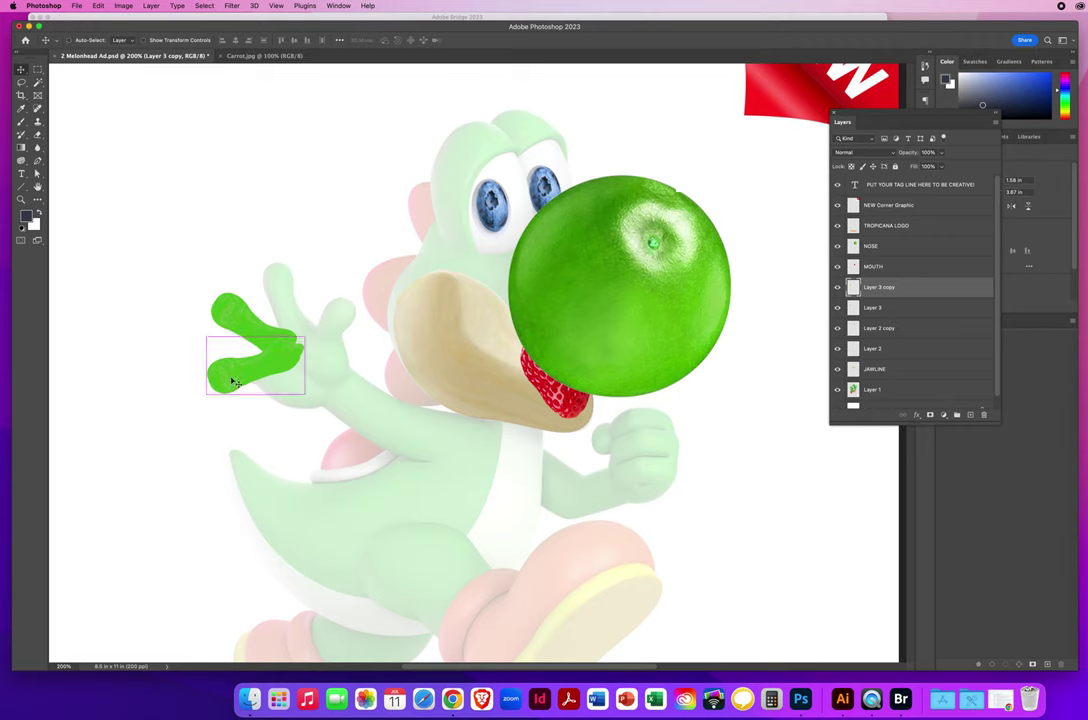
# - Add a third carrot finger pointing upward on the hand
pyautogui.press('super+j')
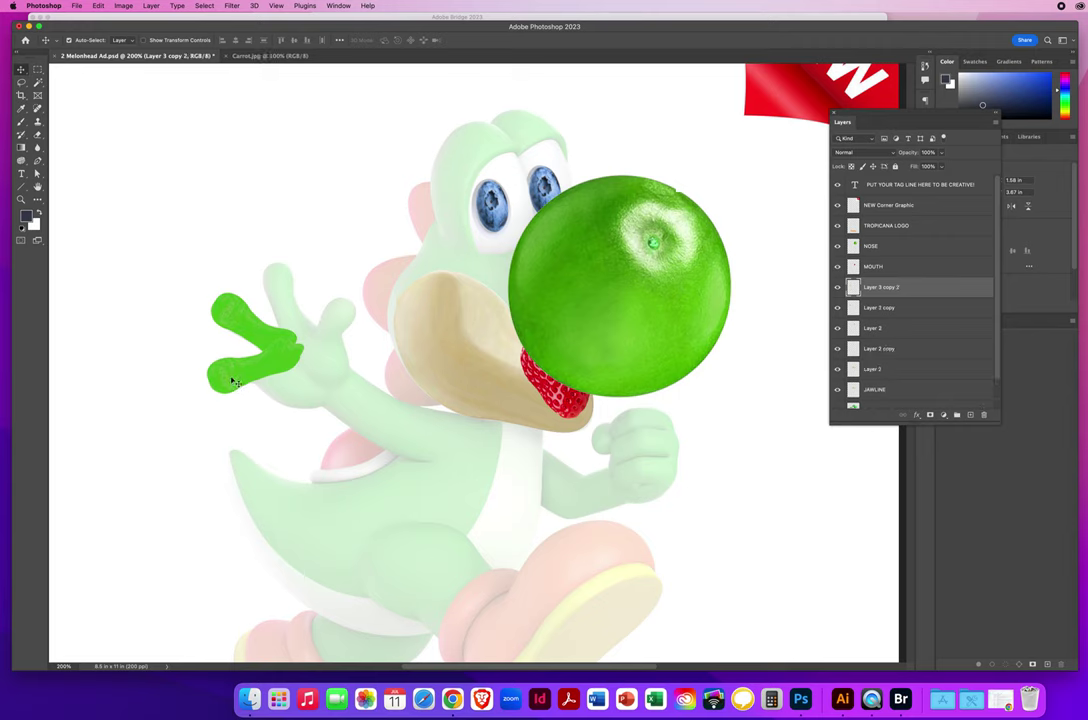
pyautogui.moveTo(232, 382)
pyautogui.mouseDown()
pyautogui.moveTo(203, 312)
pyautogui.moveTo(215, 255)
pyautogui.moveTo(262, 239)
pyautogui.moveTo(283, 264)
pyautogui.mouseUp()
pyautogui.press('super+t')
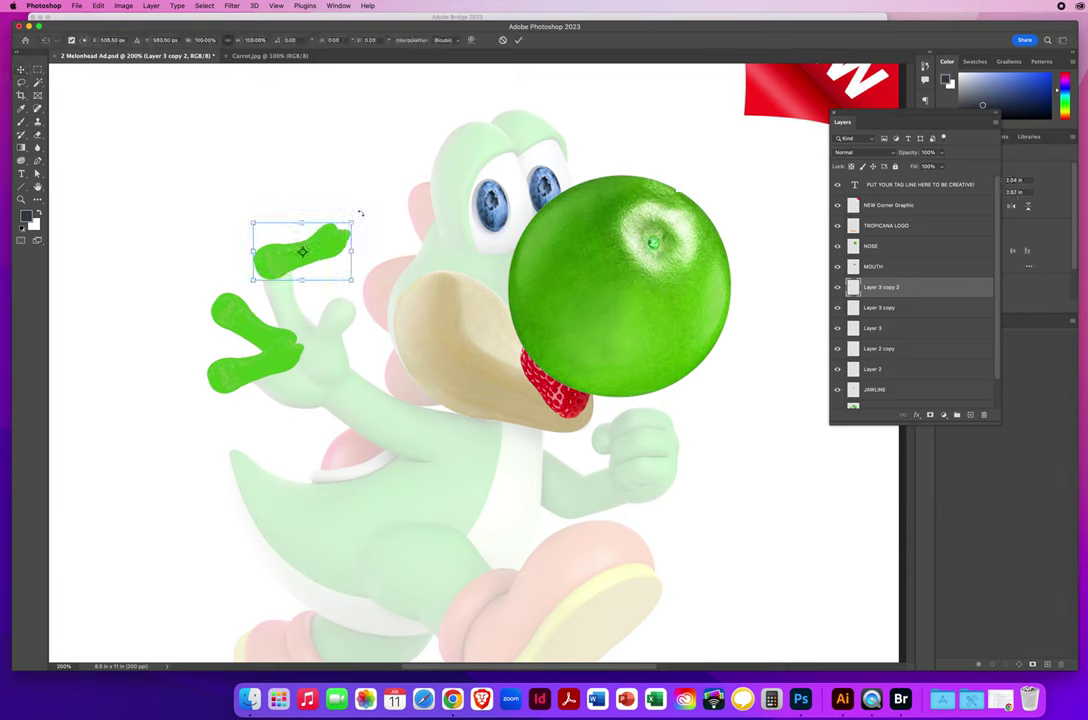
pyautogui.moveTo(361, 213)
pyautogui.mouseDown()
pyautogui.moveTo(356, 285)
pyautogui.moveTo(322, 315)
pyautogui.moveTo(296, 301)
pyautogui.moveTo(285, 351)
pyautogui.mouseUp()
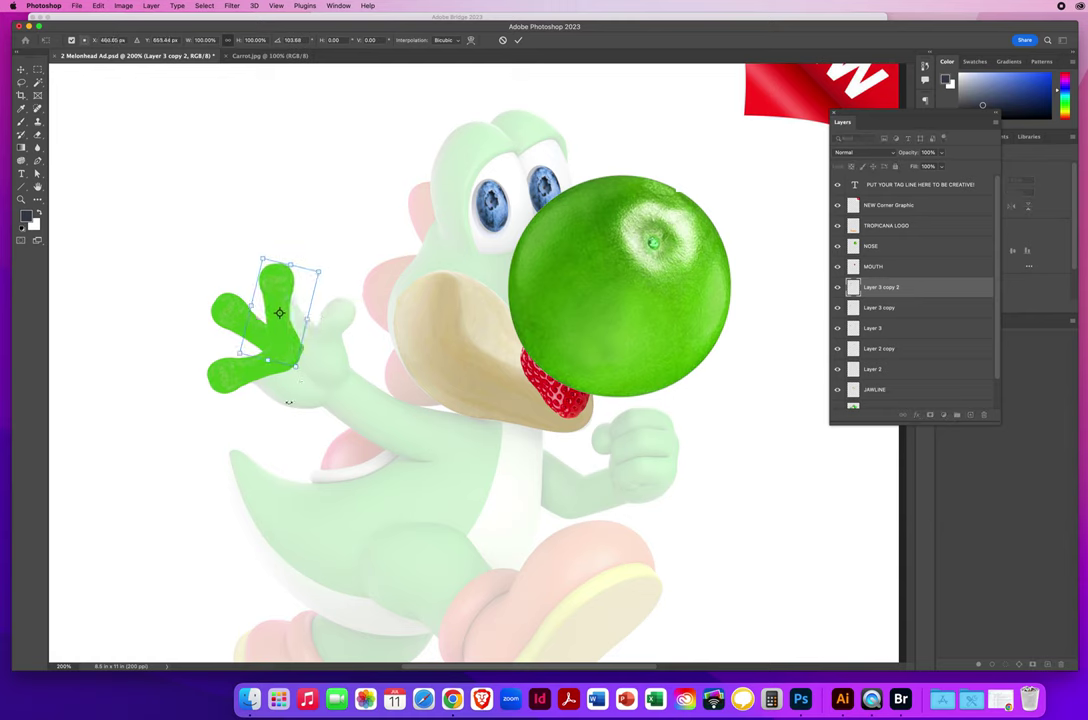
pyautogui.moveTo(288, 403)
pyautogui.mouseDown()
pyautogui.moveTo(295, 338)
pyautogui.moveTo(298, 347)
pyautogui.moveTo(304, 336)
pyautogui.moveTo(322, 383)
pyautogui.mouseUp()
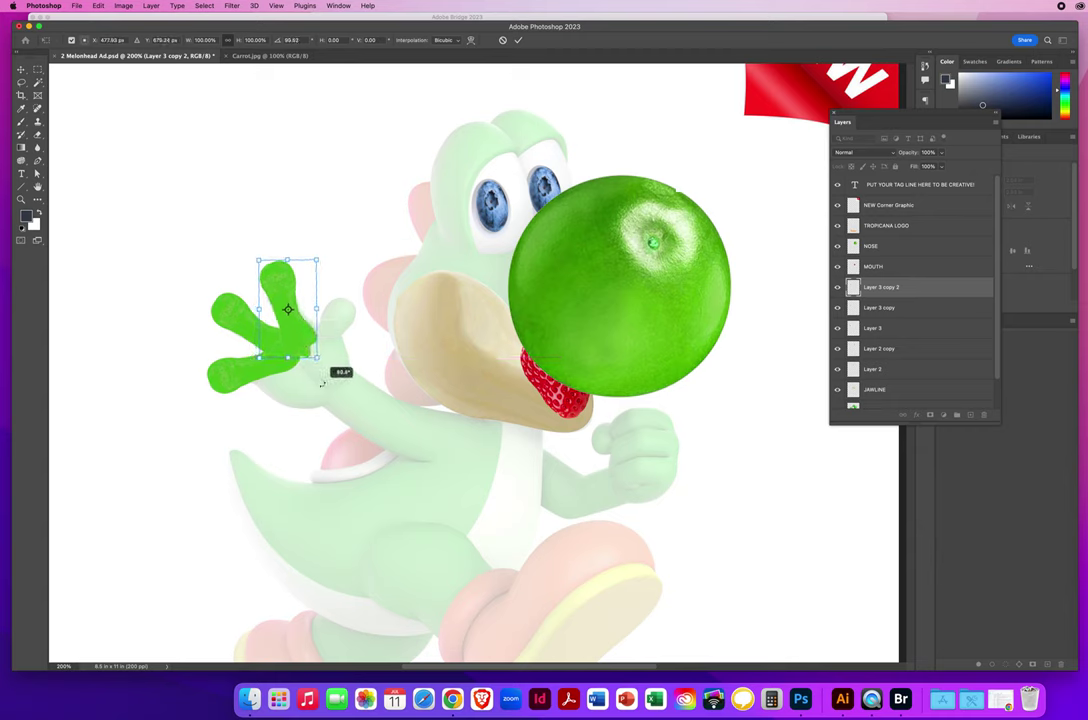
pyautogui.moveTo(310, 338); pyautogui.dragTo(313, 334)
pyautogui.press('Return')
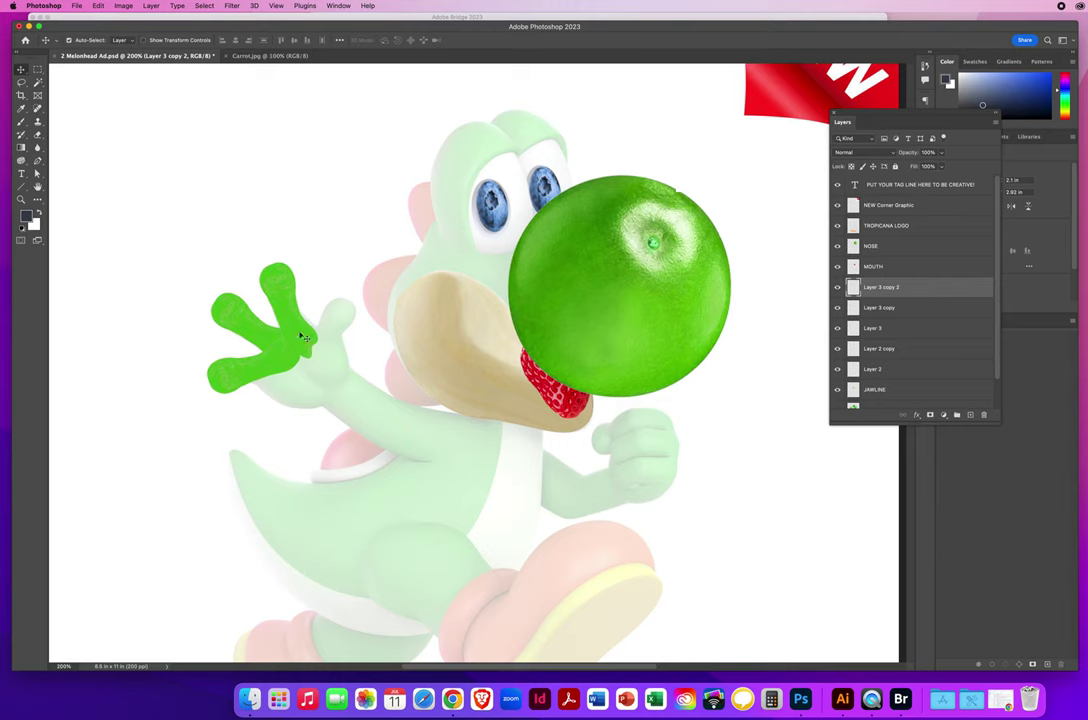
# - Add a fourth finger to the right, rotated clockwise onto the hand
pyautogui.moveTo(304, 337)
pyautogui.mouseDown()
pyautogui.moveTo(352, 316)
pyautogui.moveTo(366, 348)
pyautogui.mouseUp()
pyautogui.hotkey('ctrl', 't')
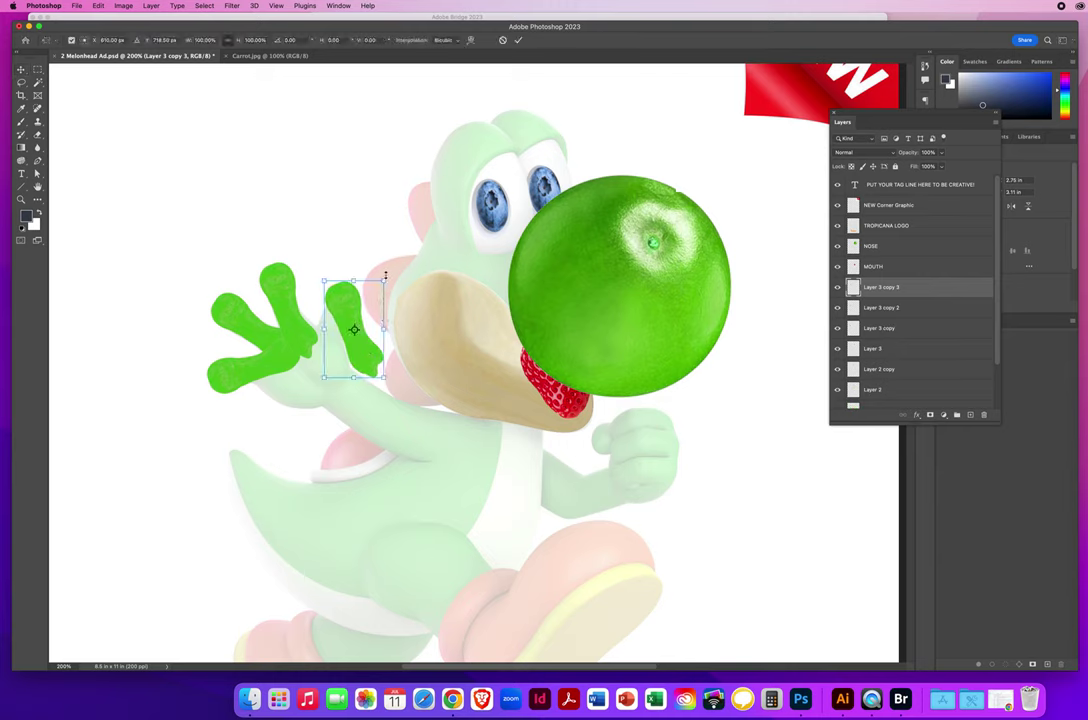
pyautogui.moveTo(396, 268)
pyautogui.mouseDown()
pyautogui.moveTo(420, 262)
pyautogui.moveTo(445, 305)
pyautogui.mouseUp()
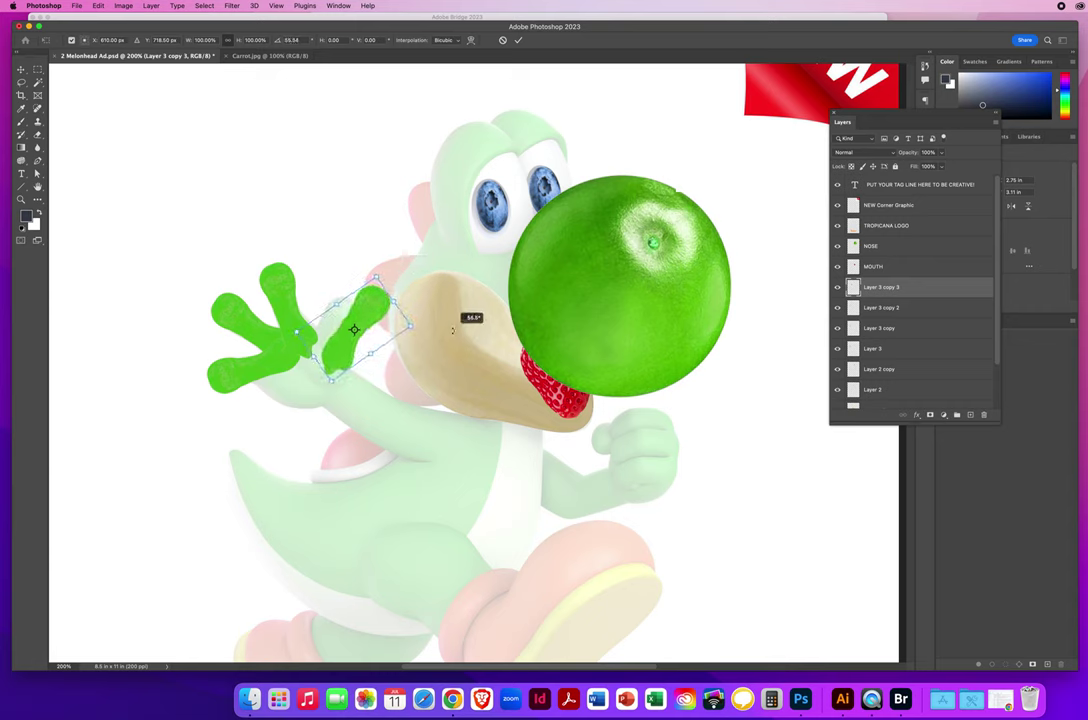
pyautogui.moveTo(366, 306)
pyautogui.mouseDown()
pyautogui.moveTo(372, 330)
pyautogui.moveTo(346, 354)
pyautogui.moveTo(341, 323)
pyautogui.mouseUp()
pyautogui.press('Return')
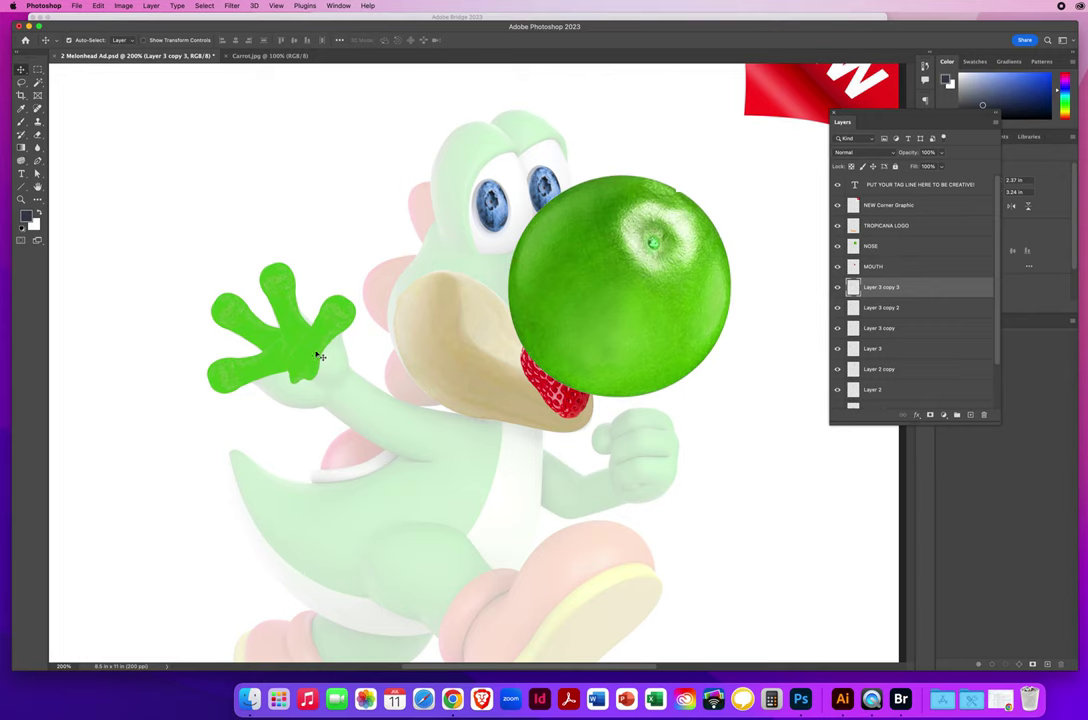
# - Duplicate the NOSE lime onto the hand below Layer 3, rotated about −88° and slightly shrunk
pyautogui.click(595, 272)
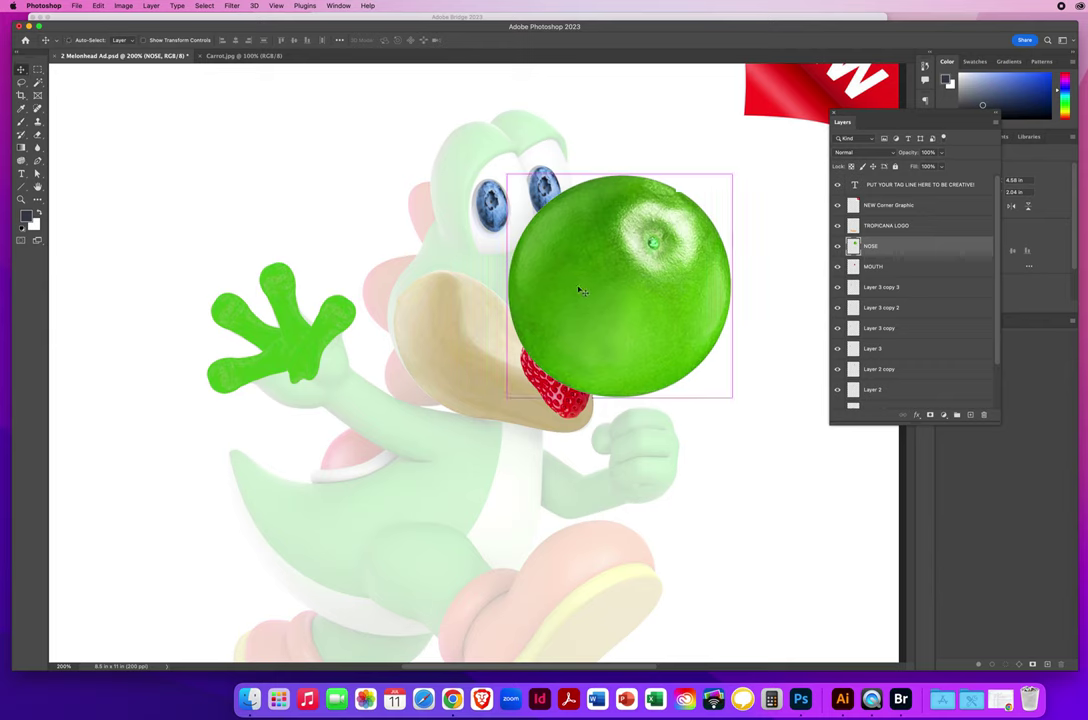
pyautogui.press('super+j')
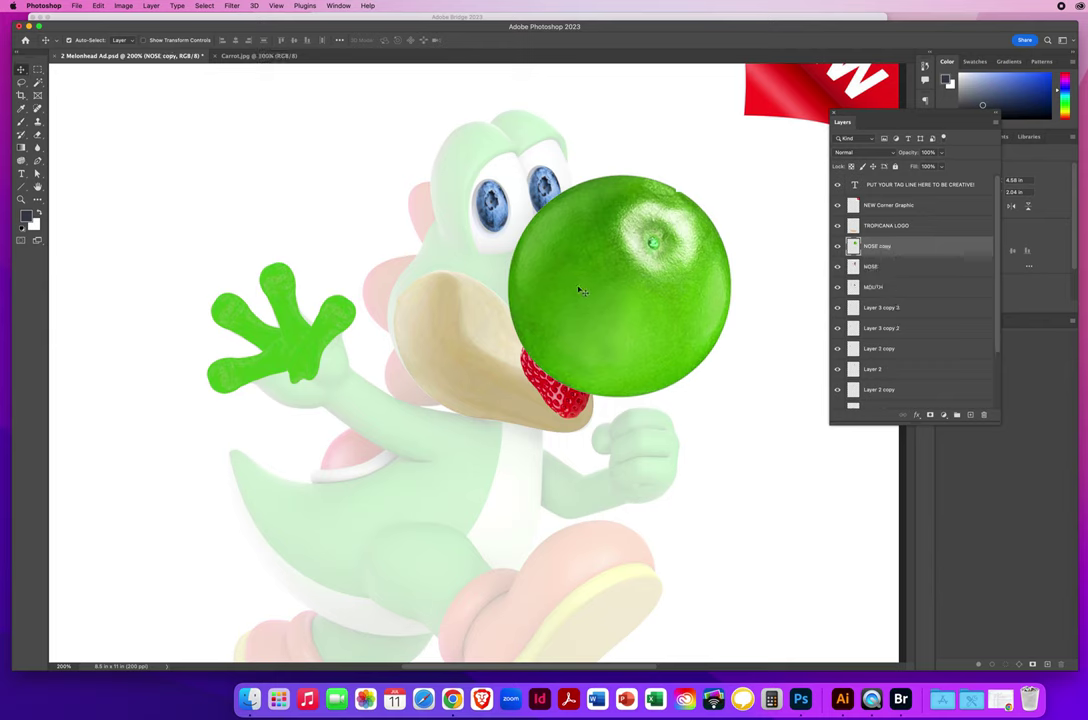
pyautogui.moveTo(590, 275); pyautogui.dragTo(313, 346)
pyautogui.moveTo(900, 249); pyautogui.dragTo(876, 378)
pyautogui.press('super+t')
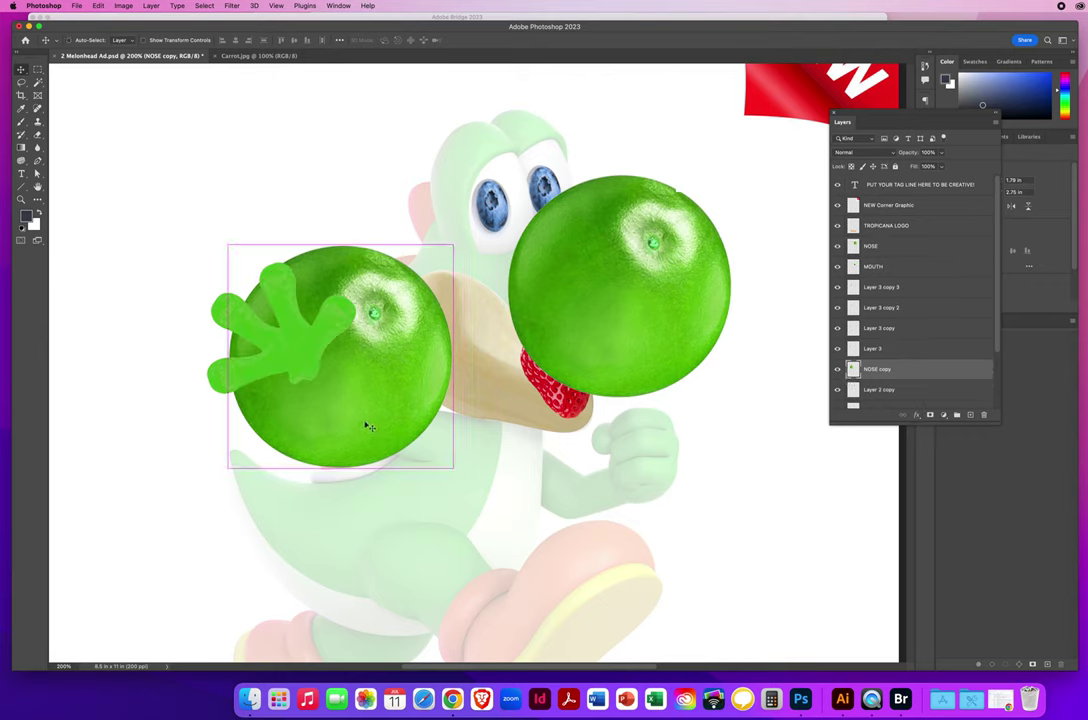
pyautogui.moveTo(218, 490); pyautogui.dragTo(325, 343)
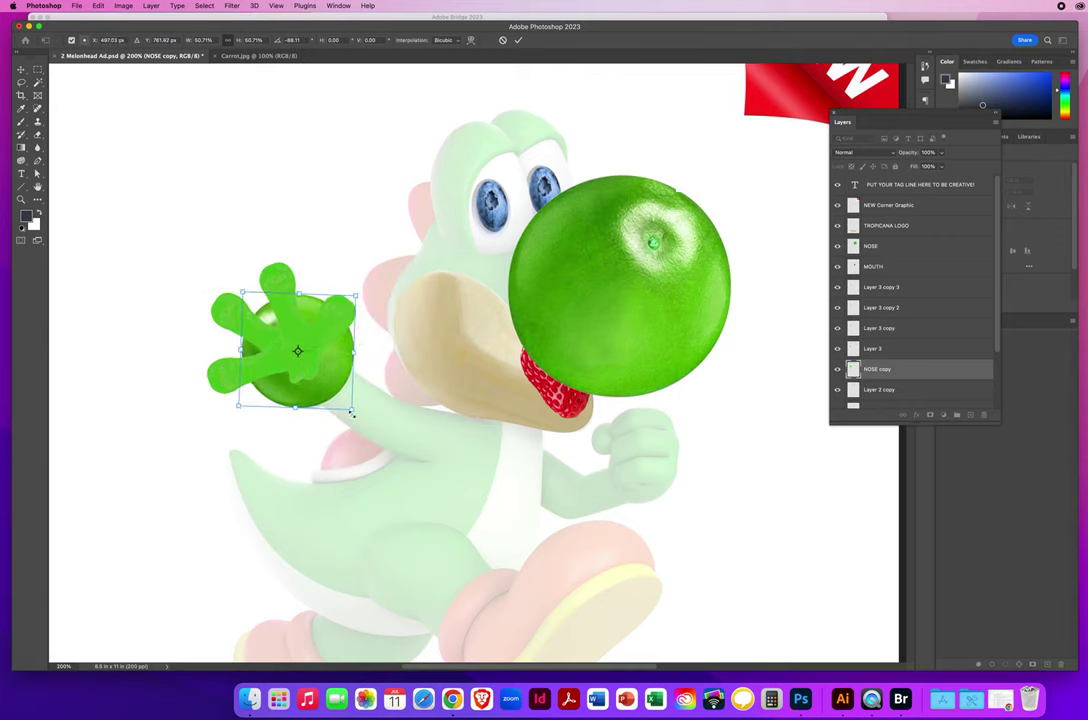
pyautogui.moveTo(352, 412); pyautogui.dragTo(320, 382)
pyautogui.press('Return')
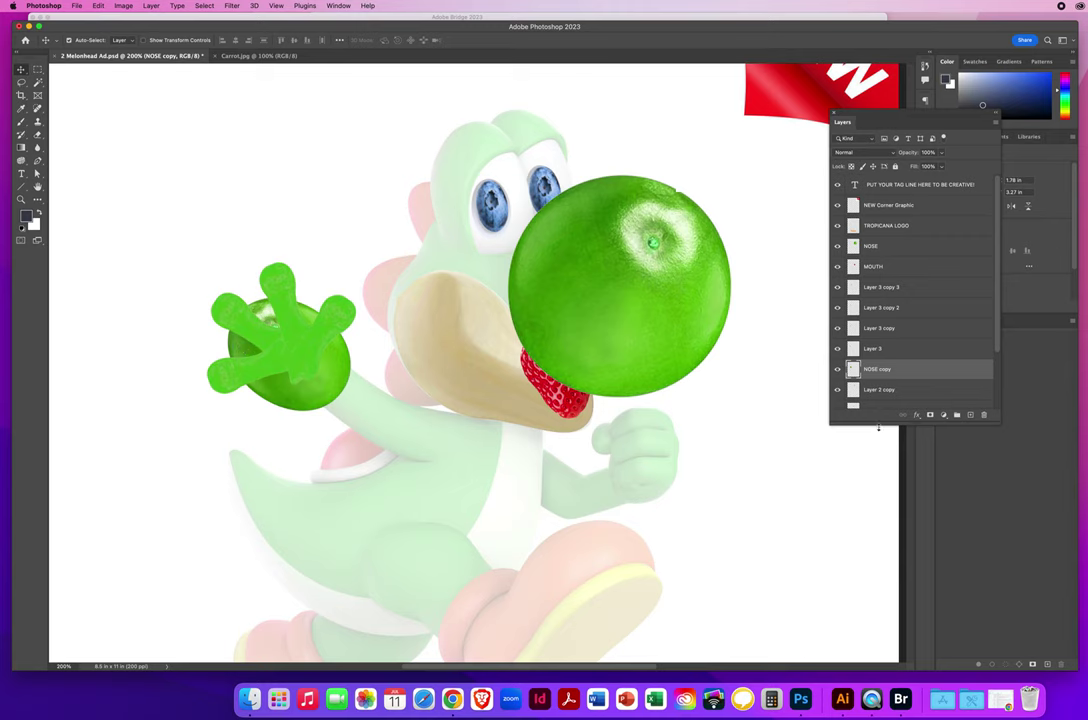
pyautogui.moveTo(878, 427); pyautogui.dragTo(913, 551)
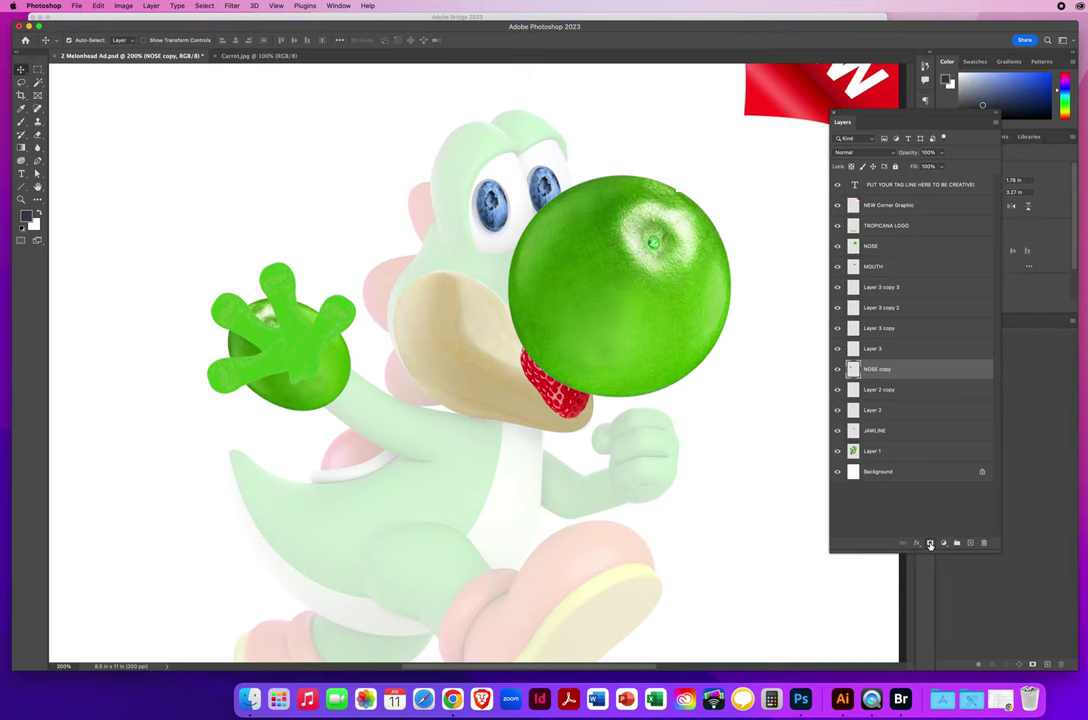
# - Mask the NOSE copy and paint it out in black where the fingers overlap
pyautogui.click(930, 544)
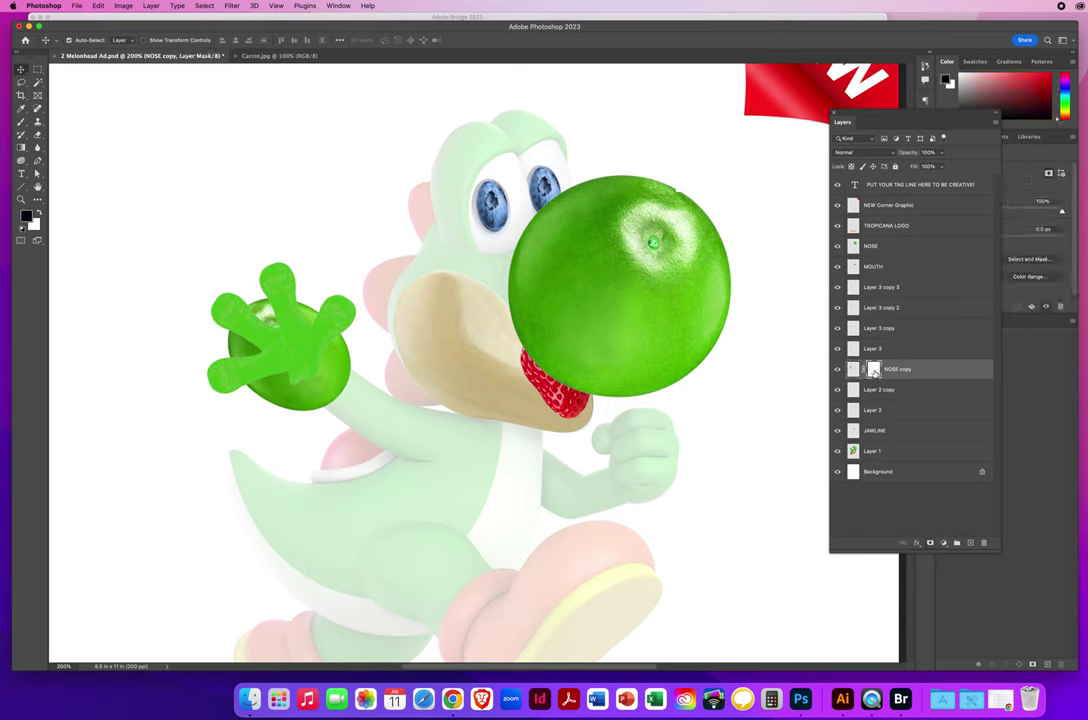
pyautogui.press('x')
pyautogui.press('x')
pyautogui.click(22, 122)
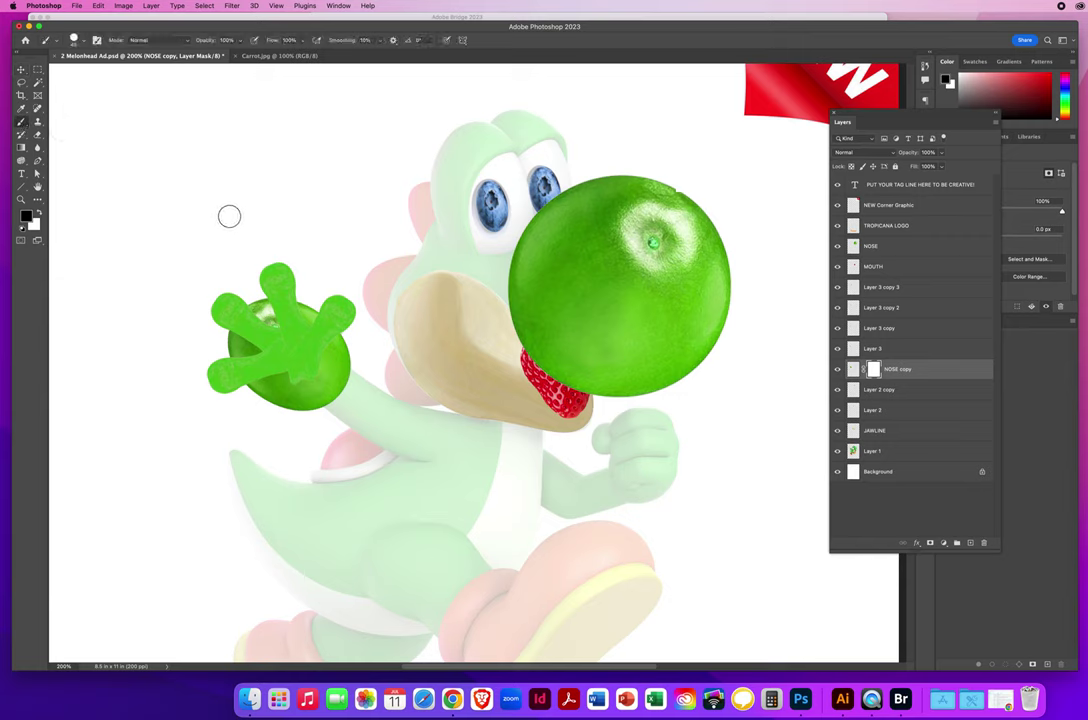
pyautogui.moveTo(248, 302)
pyautogui.mouseDown()
pyautogui.moveTo(294, 292)
pyautogui.moveTo(309, 327)
pyautogui.moveTo(316, 314)
pyautogui.moveTo(223, 336)
pyautogui.moveTo(236, 339)
pyautogui.moveTo(218, 332)
pyautogui.moveTo(249, 350)
pyautogui.moveTo(223, 376)
pyautogui.mouseUp()
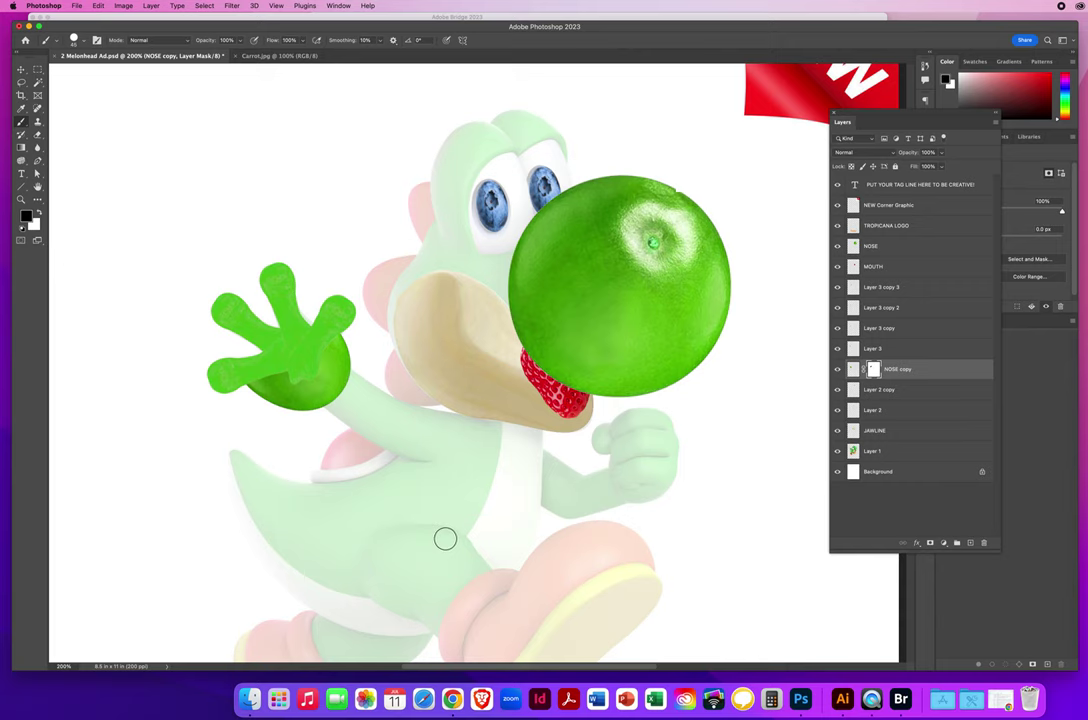
pyautogui.click(838, 370)
pyautogui.click(838, 370)
# - Select Layer 3 and its three copies together
pyautogui.click(875, 348)
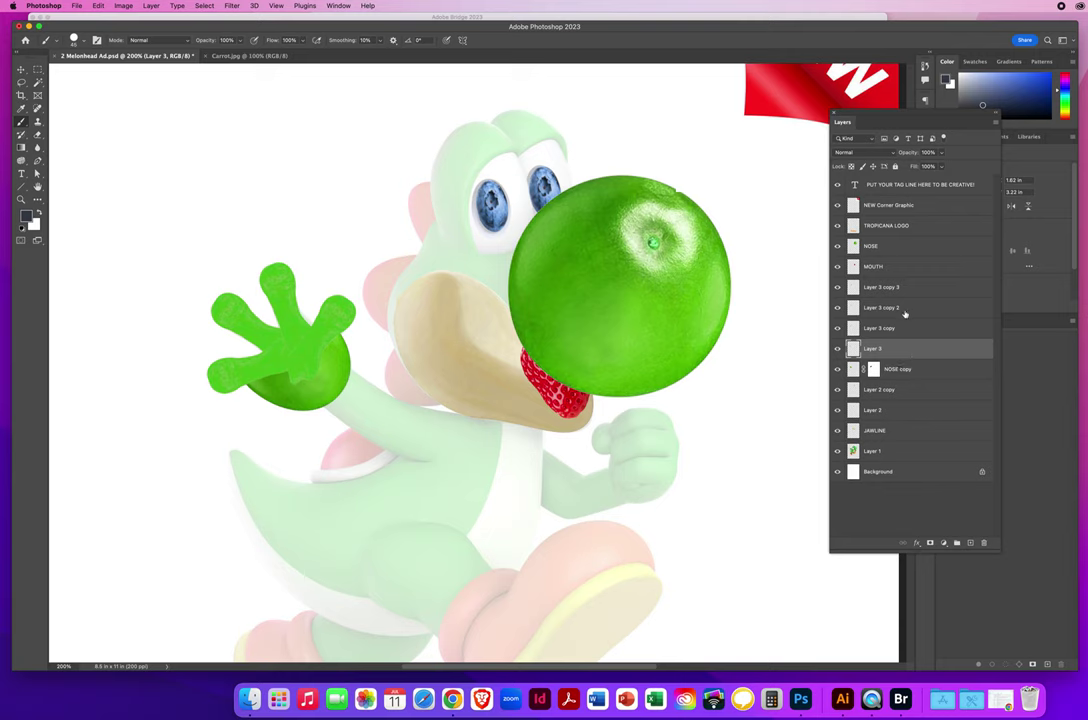
pyautogui.keyDown('shift'); pyautogui.click(875, 328); pyautogui.keyUp('shift')
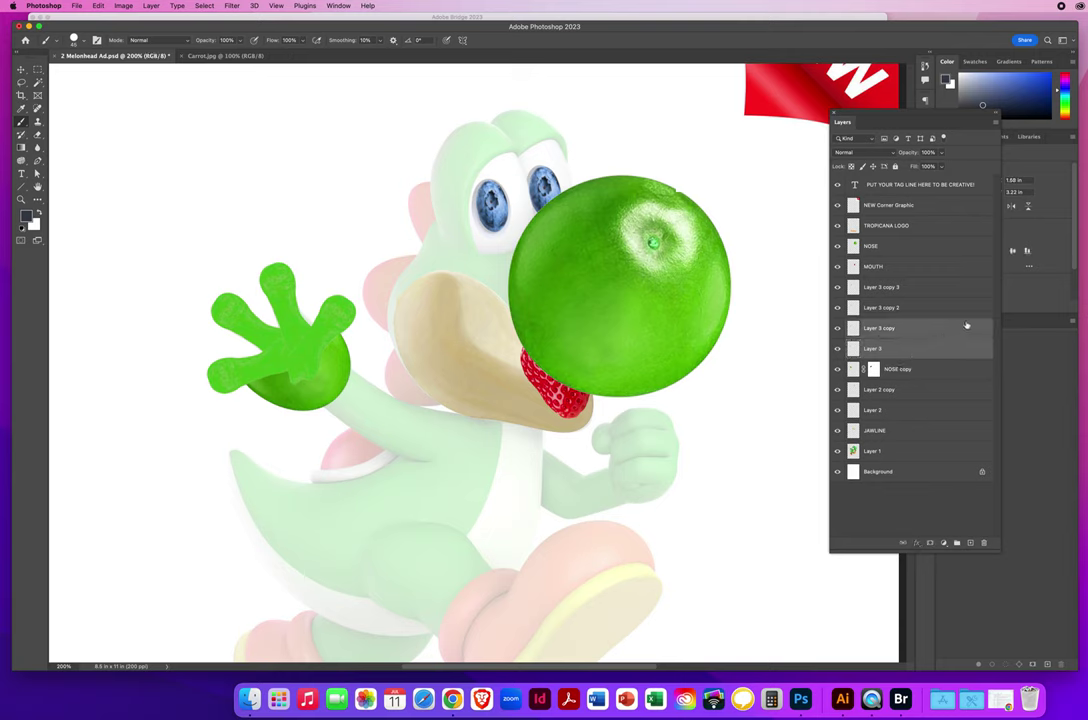
pyautogui.keyDown('shift'); pyautogui.click(889, 309); pyautogui.keyUp('shift')
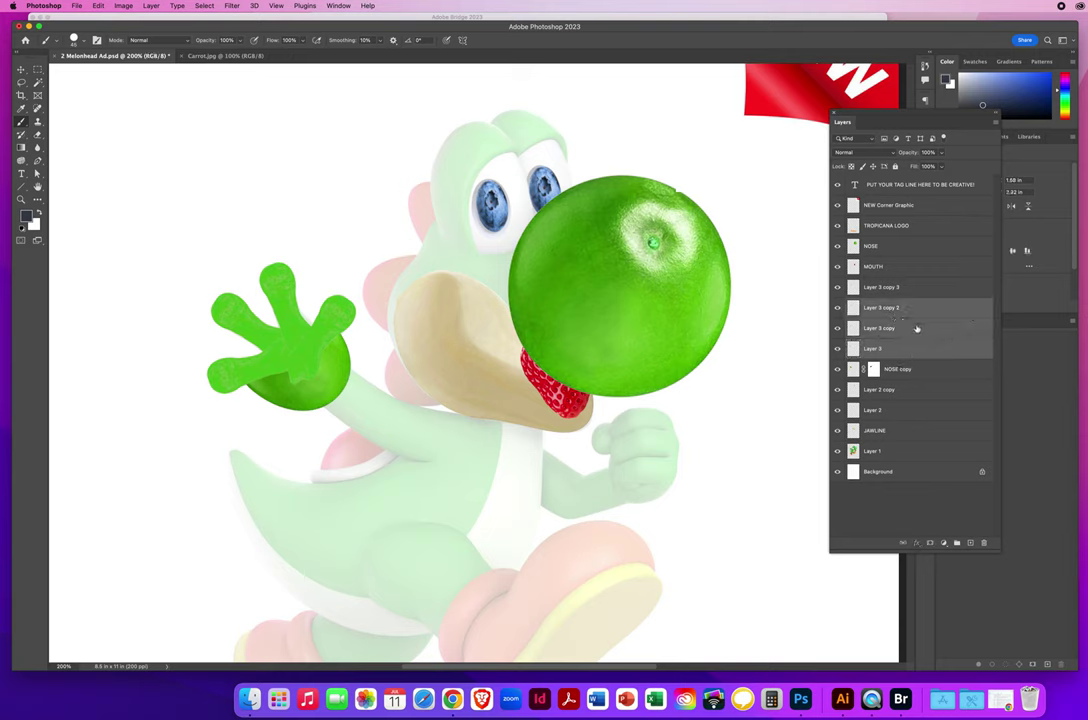
pyautogui.keyDown('shift'); pyautogui.click(890, 289); pyautogui.keyUp('shift')
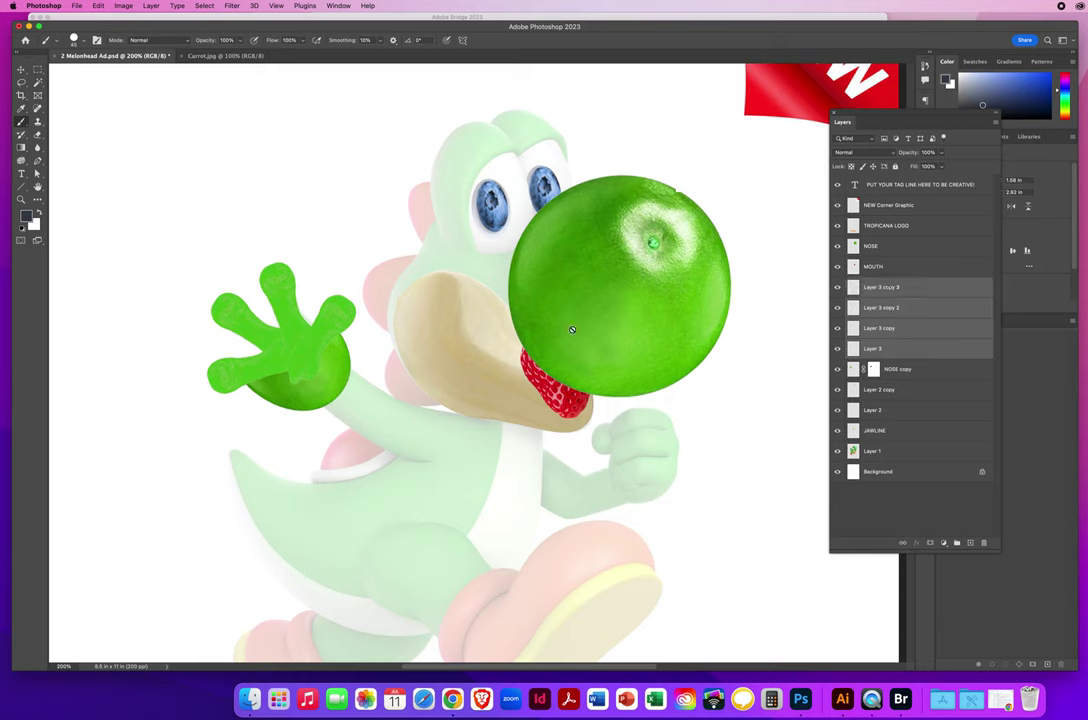
pyautogui.moveTo(889, 116); pyautogui.dragTo(682, 114)
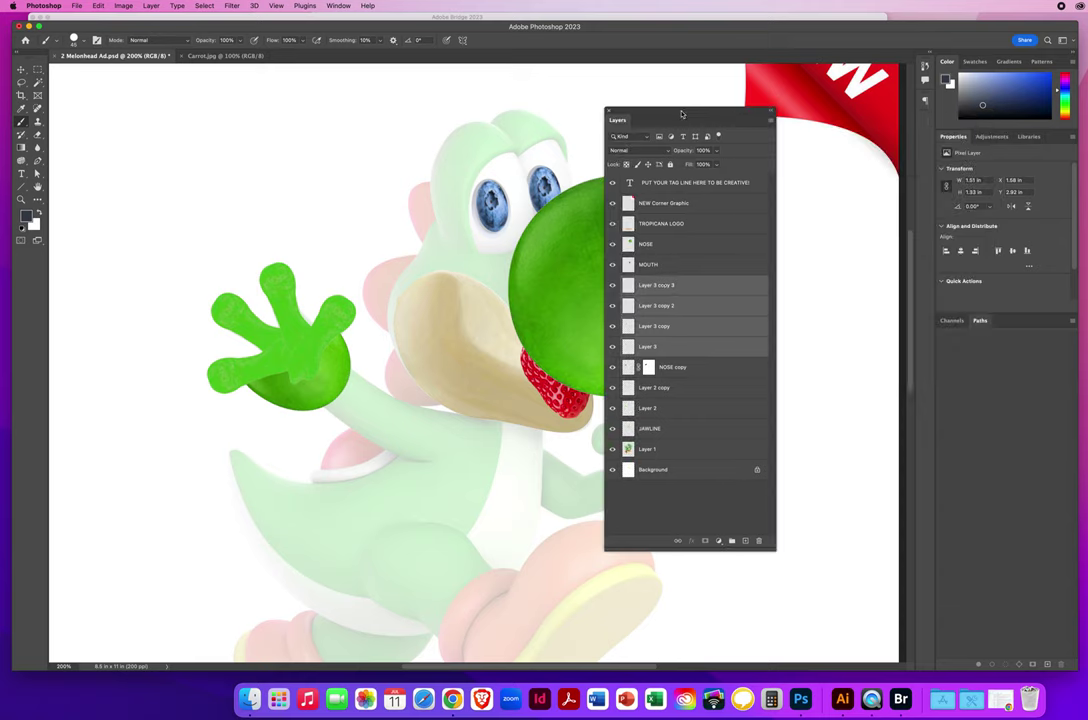
# - Merge the four finger layers into a single hand layer
pyautogui.click(770, 121)
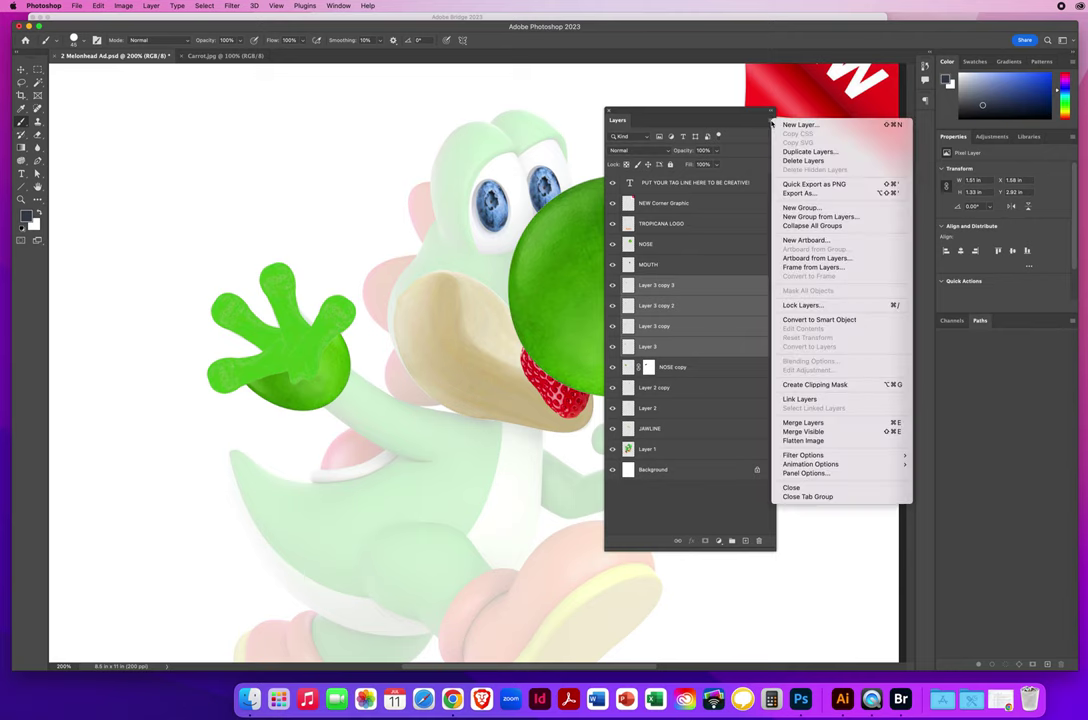
pyautogui.click(804, 424)
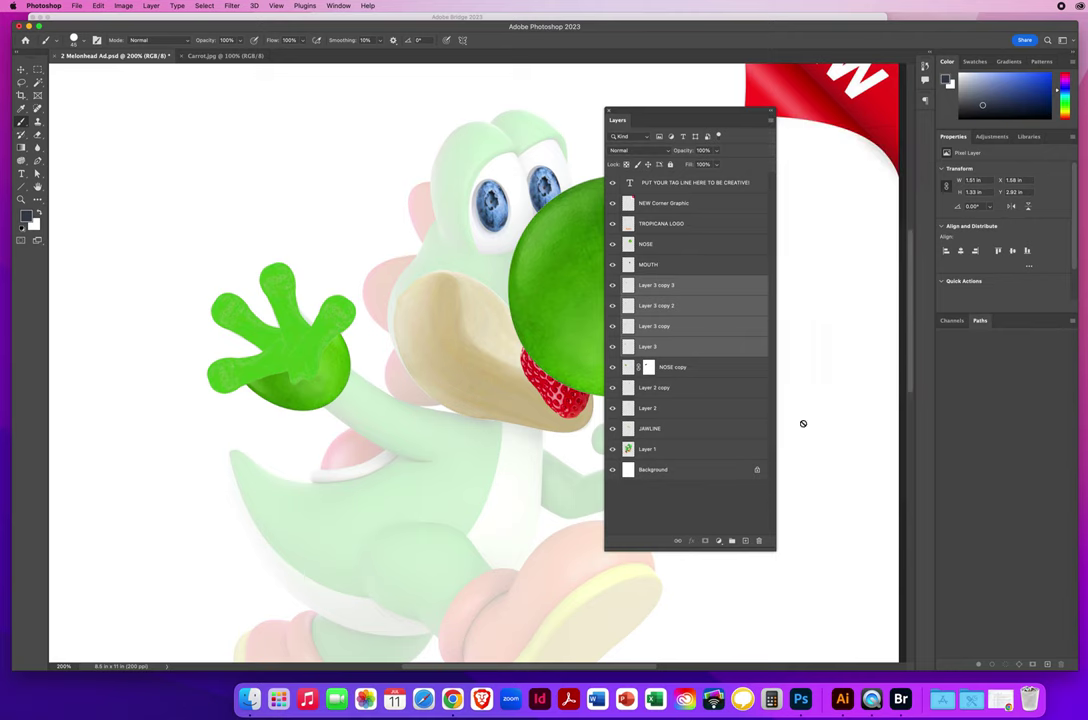
pyautogui.click(613, 286)
pyautogui.click(613, 286)
pyautogui.click(613, 286)
pyautogui.click(613, 286)
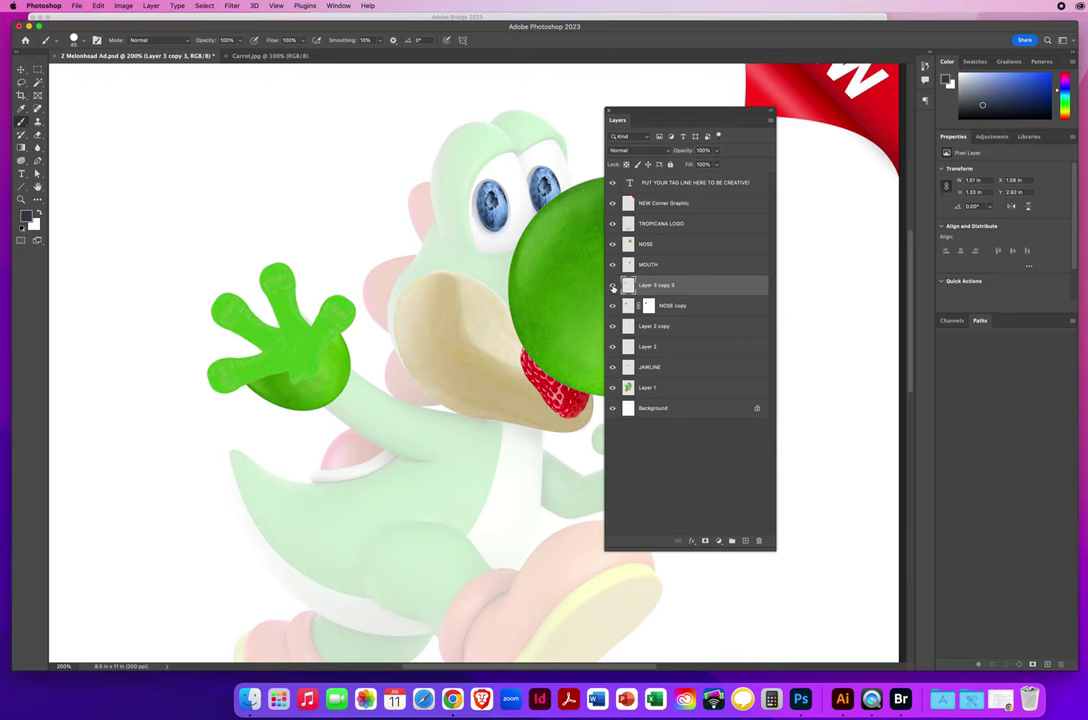
pyautogui.click(613, 286)
pyautogui.click(613, 286)
# - Add a layer mask to the merged hand and fade its lower edge with a soft black brush
pyautogui.click(705, 541)
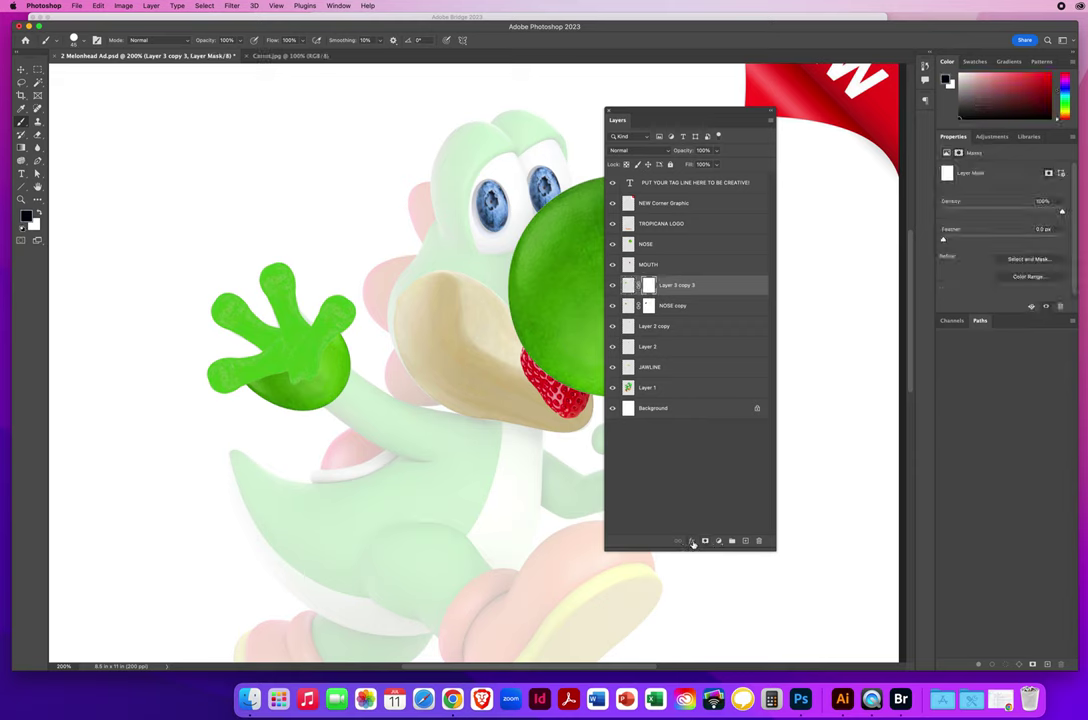
pyautogui.press('x')
pyautogui.press('x')
pyautogui.moveTo(224, 218)
pyautogui.mouseDown()
pyautogui.moveTo(268, 218)
pyautogui.moveTo(280, 236)
pyautogui.moveTo(237, 257)
pyautogui.moveTo(236, 170)
pyautogui.mouseUp()
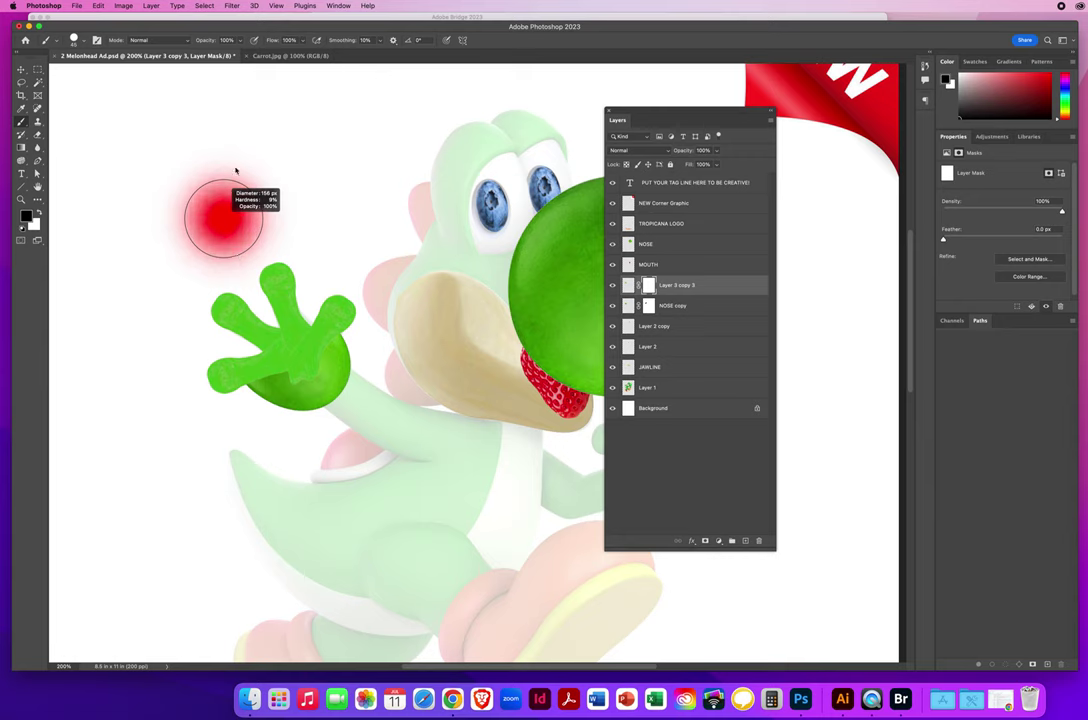
pyautogui.moveTo(316, 224); pyautogui.dragTo(270, 224)
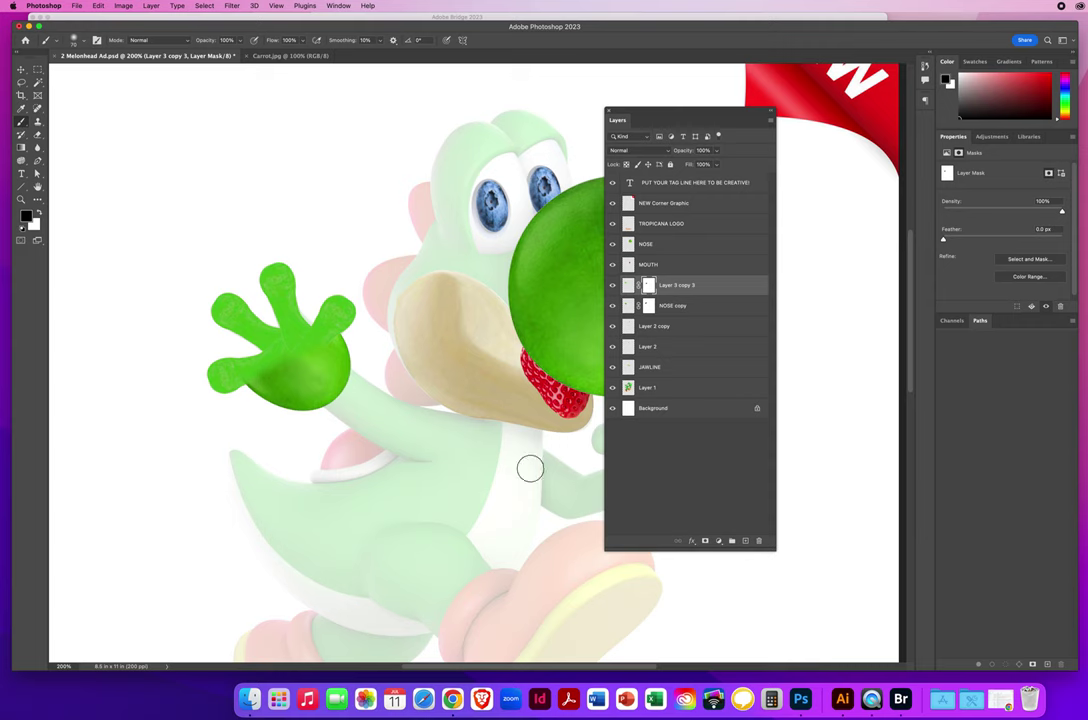
pyautogui.moveTo(638, 112); pyautogui.dragTo(717, 105)
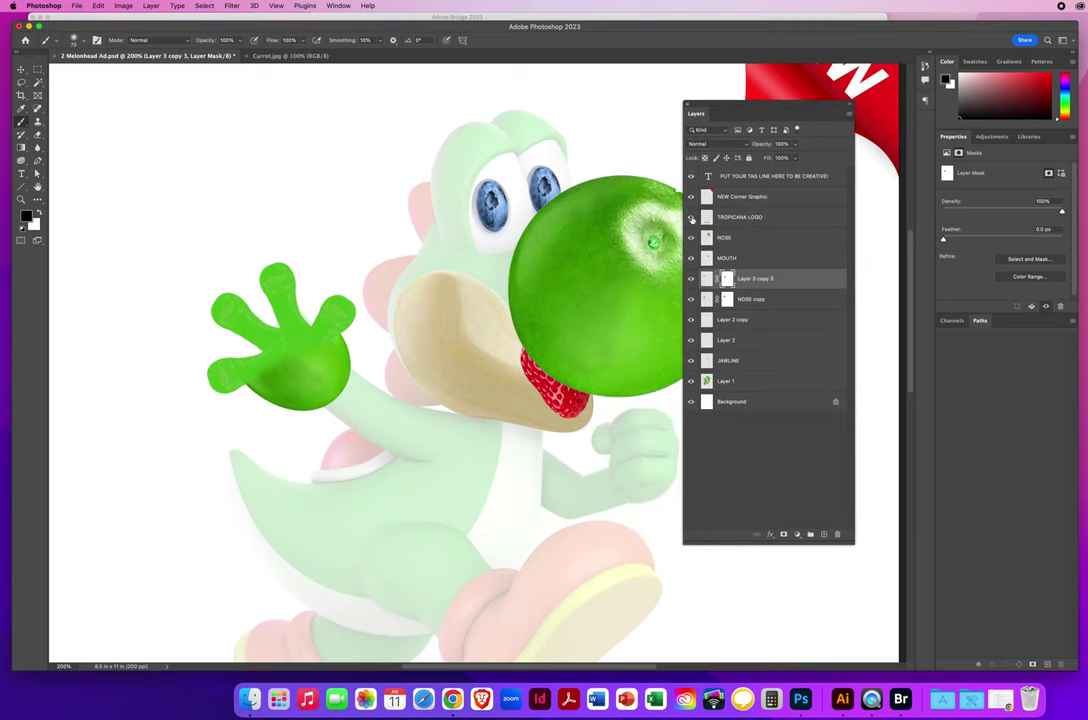
pyautogui.moveTo(691, 299); pyautogui.dragTo(691, 381)
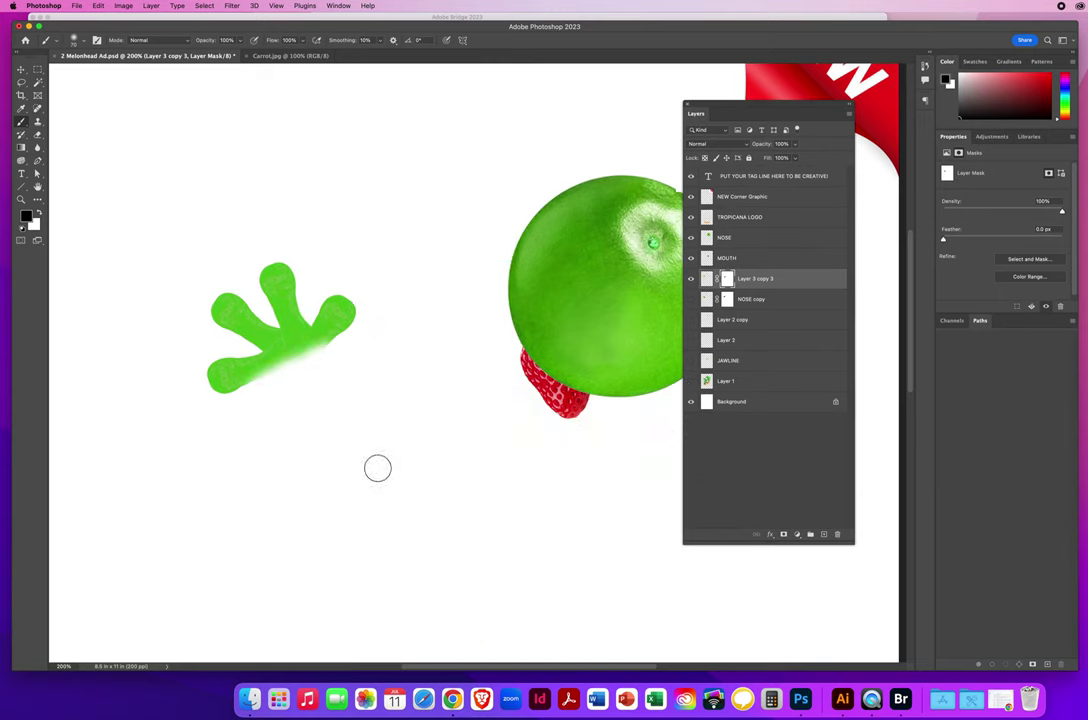
pyautogui.moveTo(277, 388)
pyautogui.mouseDown()
pyautogui.moveTo(279, 376)
pyautogui.moveTo(330, 352)
pyautogui.mouseUp()
pyautogui.moveTo(693, 383); pyautogui.dragTo(691, 299)
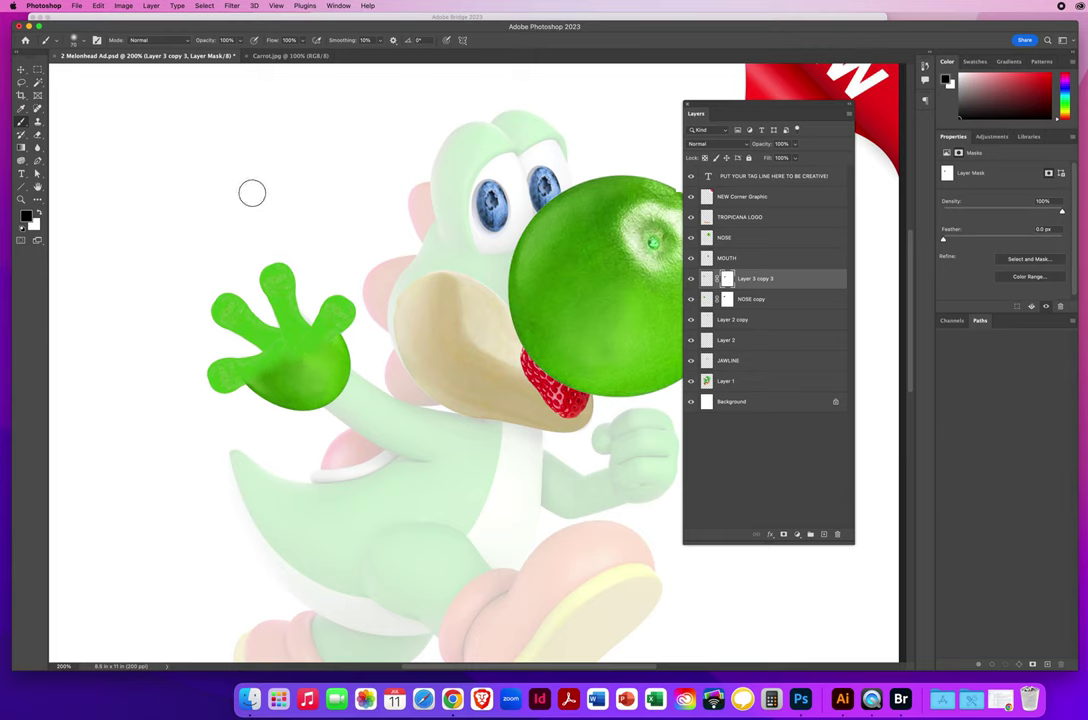
pyautogui.moveTo(250, 192)
pyautogui.mouseDown()
pyautogui.moveTo(316, 197)
pyautogui.moveTo(265, 192)
pyautogui.mouseUp()
# - Select the Background layer and zoom out to view the whole ad
pyautogui.press('v')
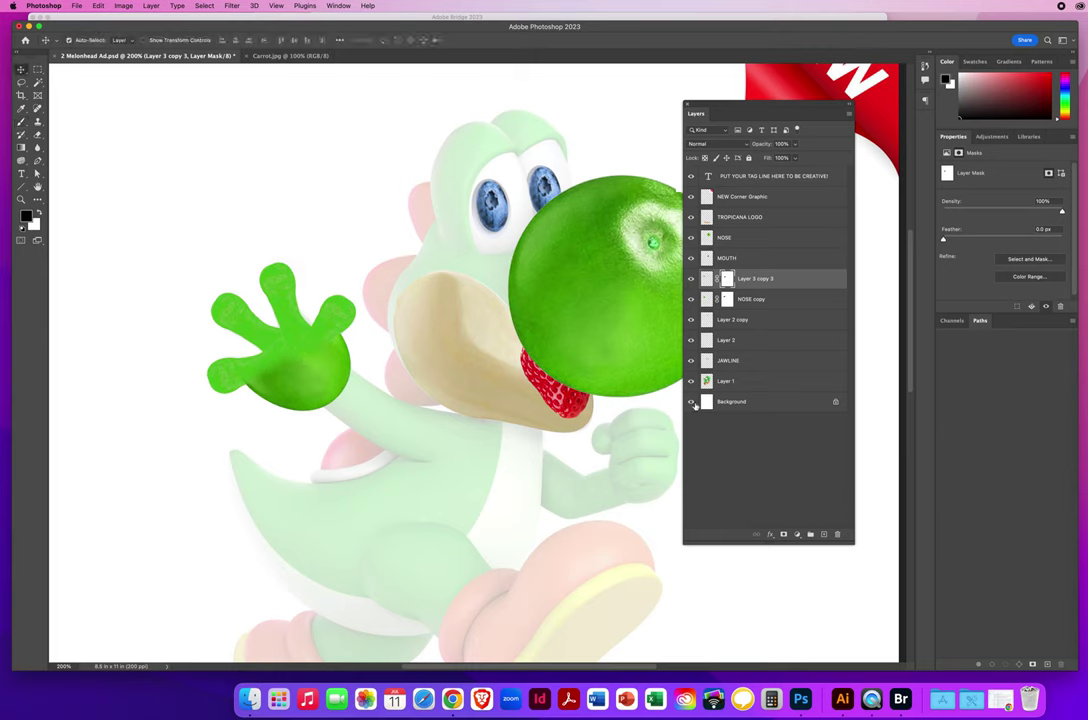
pyautogui.click(697, 403)
pyautogui.press('z')
pyautogui.keyDown('alt'); pyautogui.click(523, 387); pyautogui.keyUp('alt')
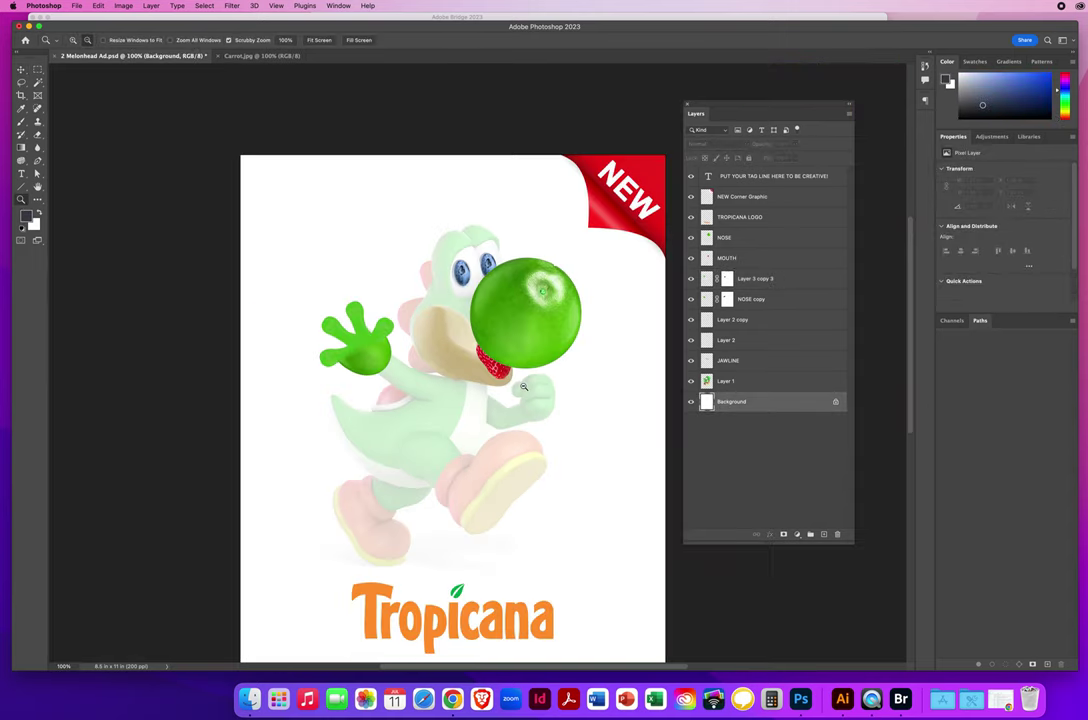
pyautogui.scroll(-3, 440, 320)
pyautogui.click(706, 381)
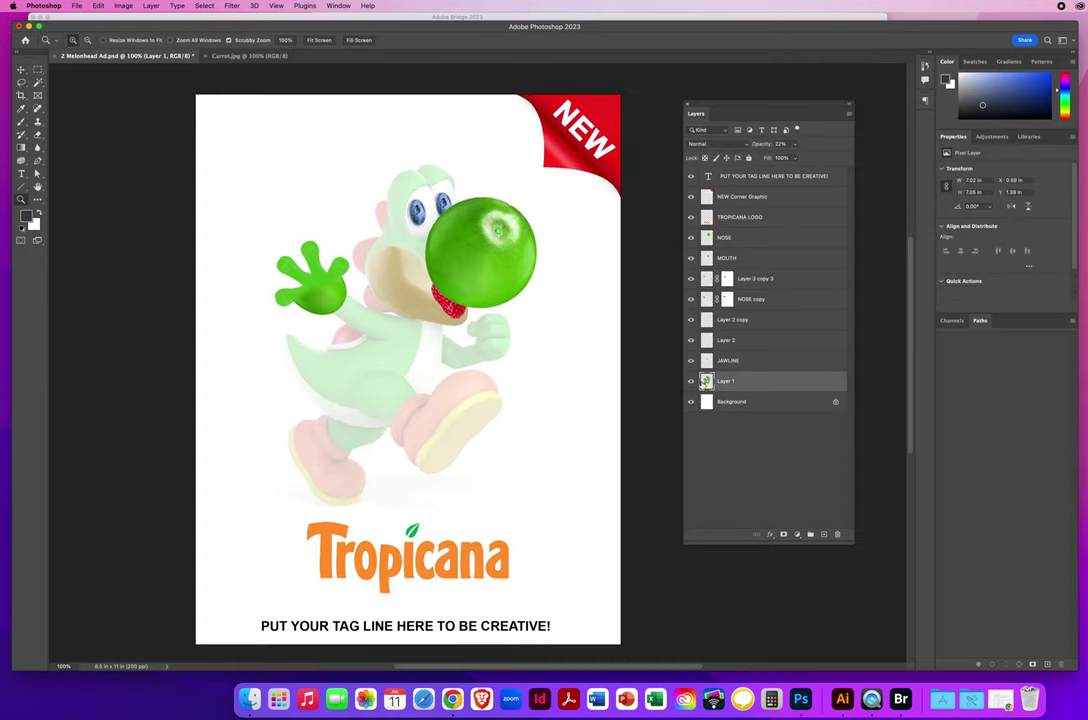
pyautogui.click(690, 382)
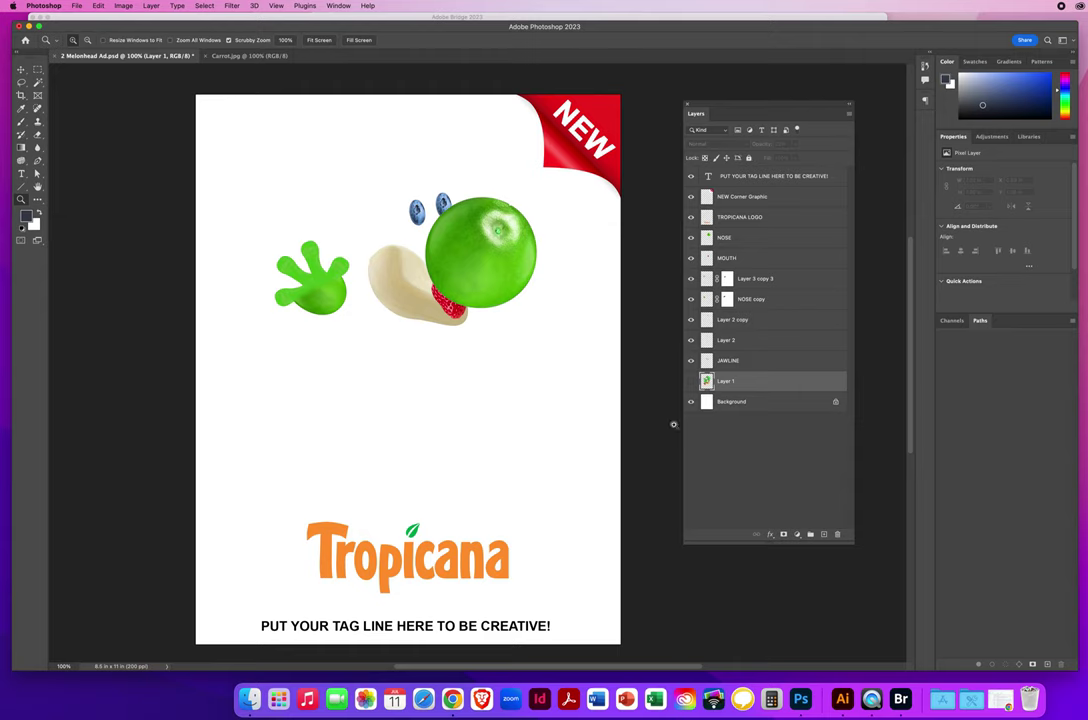
pyautogui.click(728, 403)
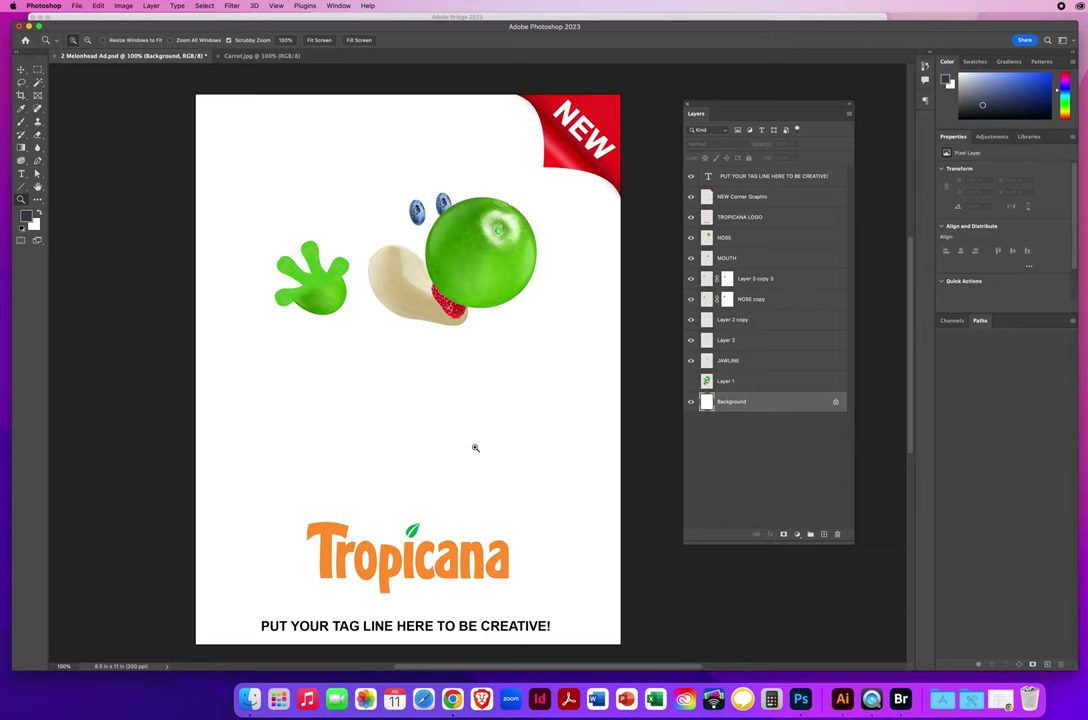
pyautogui.press('super+comma')
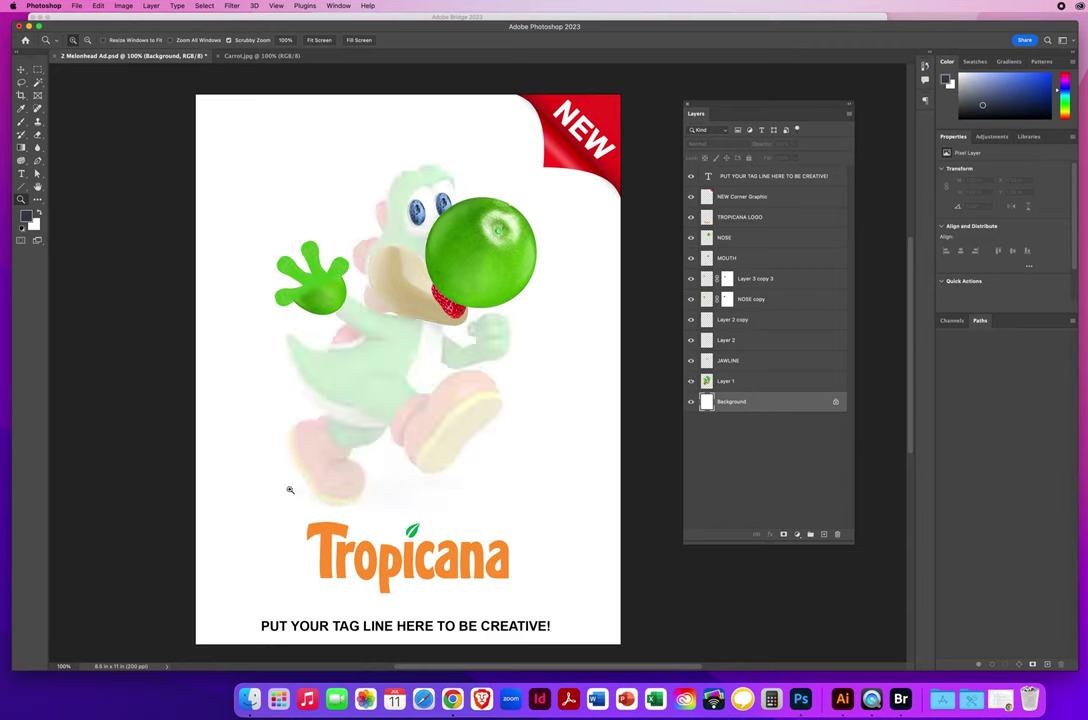
pyautogui.click(690, 381)
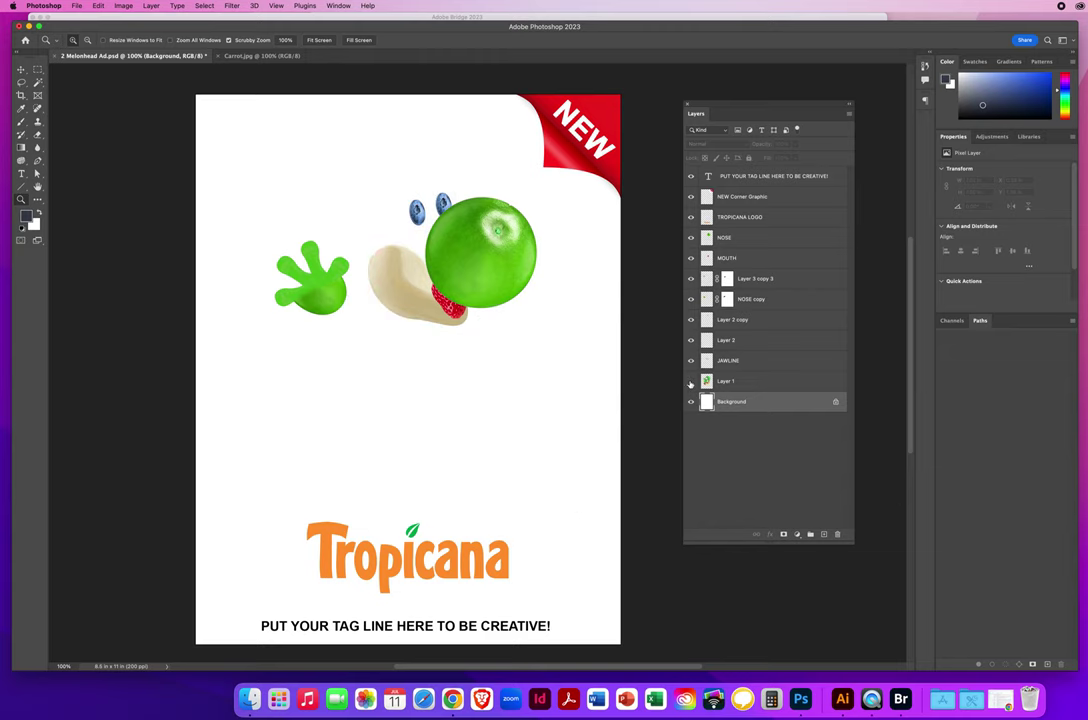
pyautogui.click(690, 381)
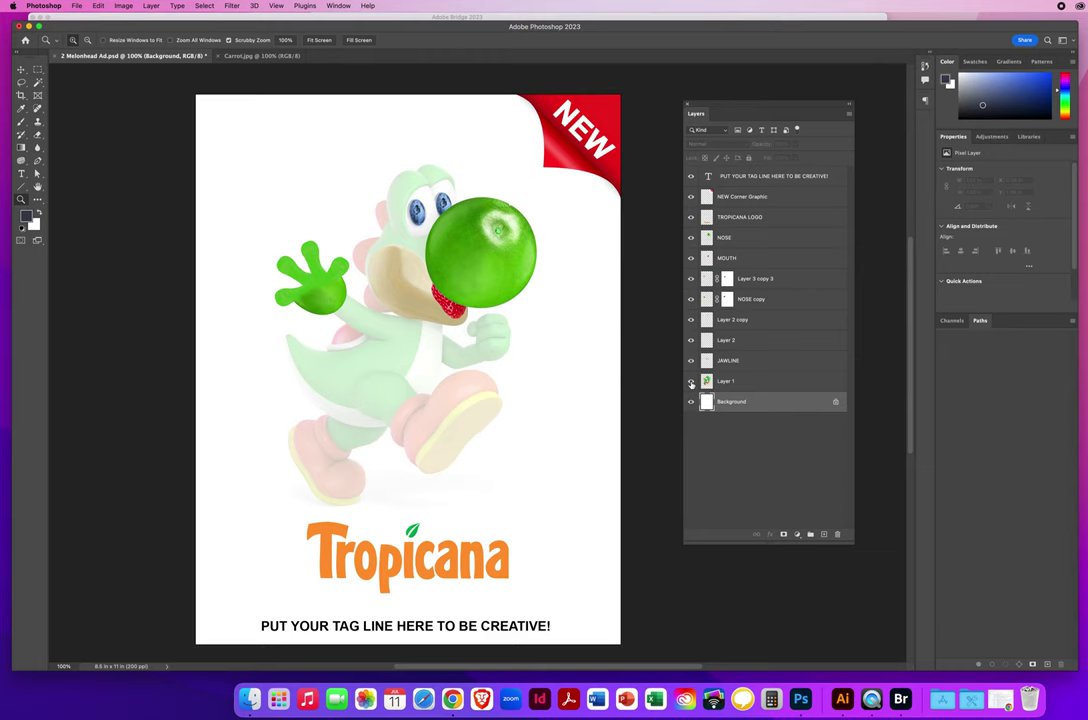
pyautogui.click(690, 381)
pyautogui.click(690, 381)
# - Close Carrot.jpg and search Google Images for 'mario brothers background' in a new Chrome window
pyautogui.click(220, 57)
pyautogui.click(452, 698)
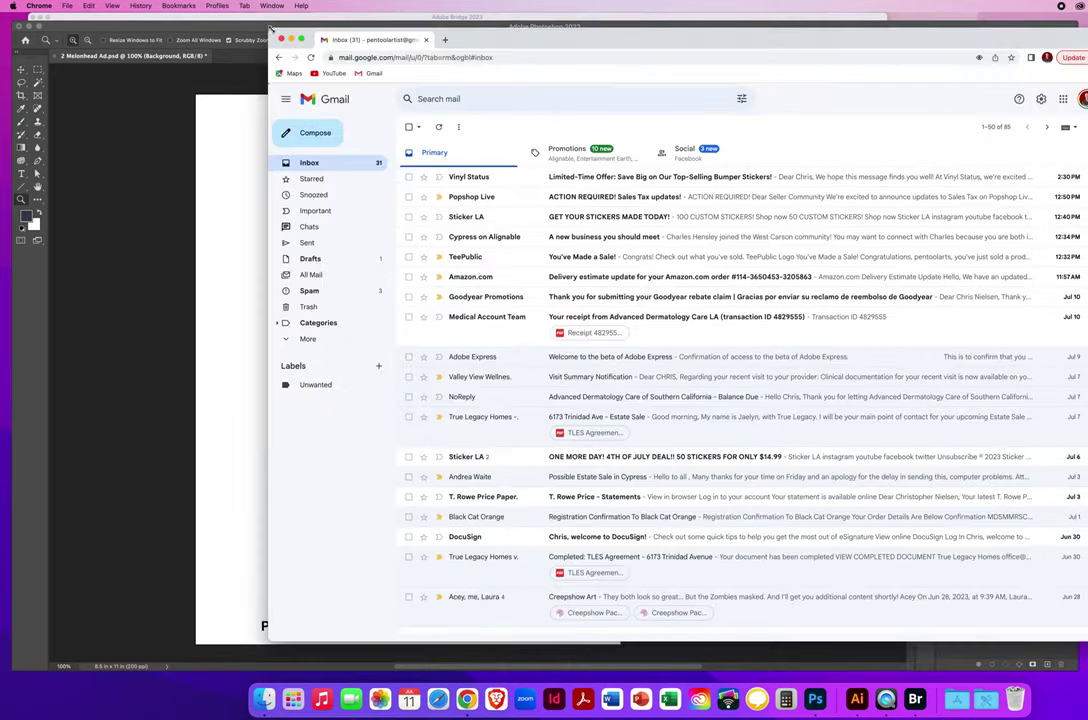
pyautogui.click(291, 39)
pyautogui.click(67, 5)
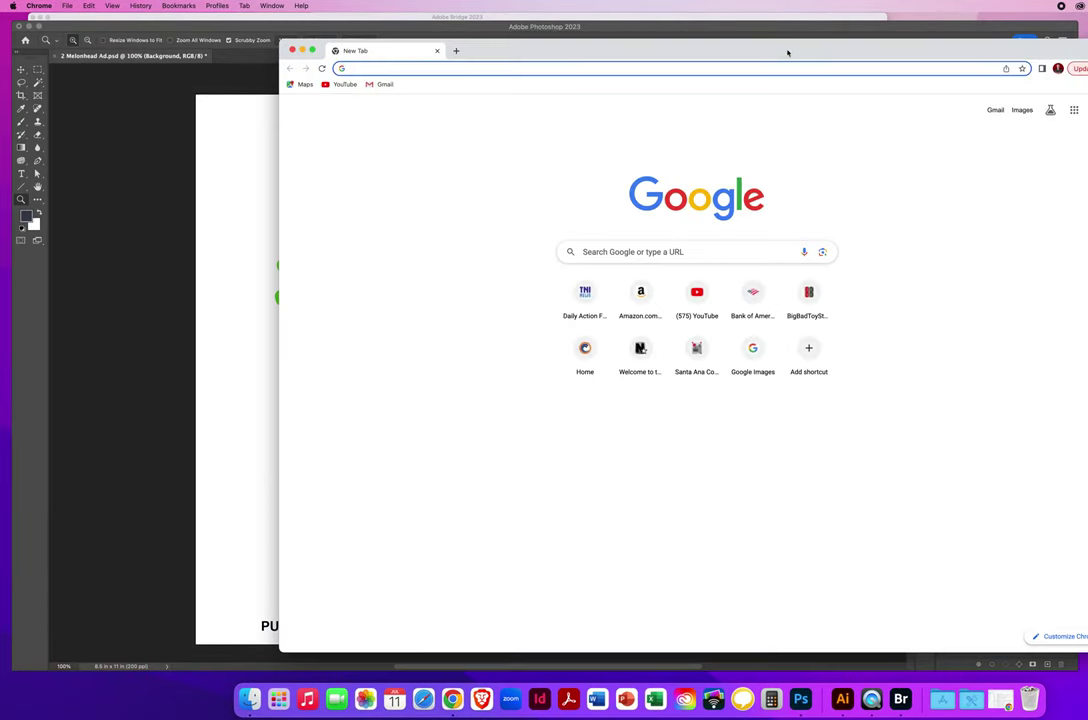
pyautogui.moveTo(784, 49); pyautogui.dragTo(663, 53)
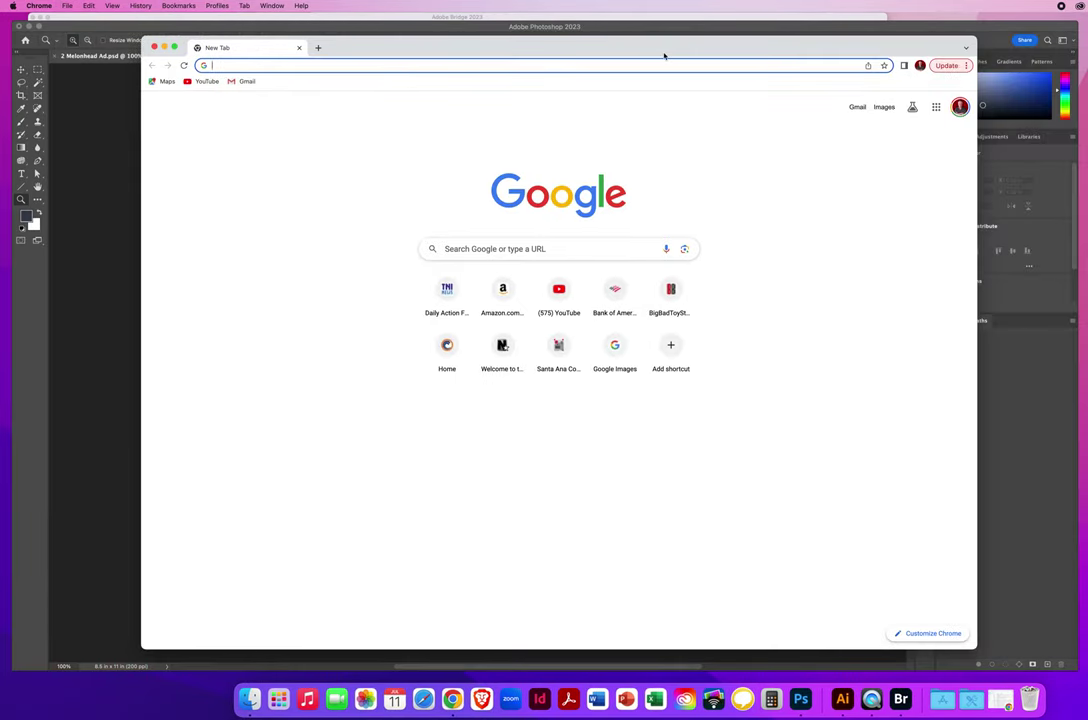
pyautogui.click(885, 109)
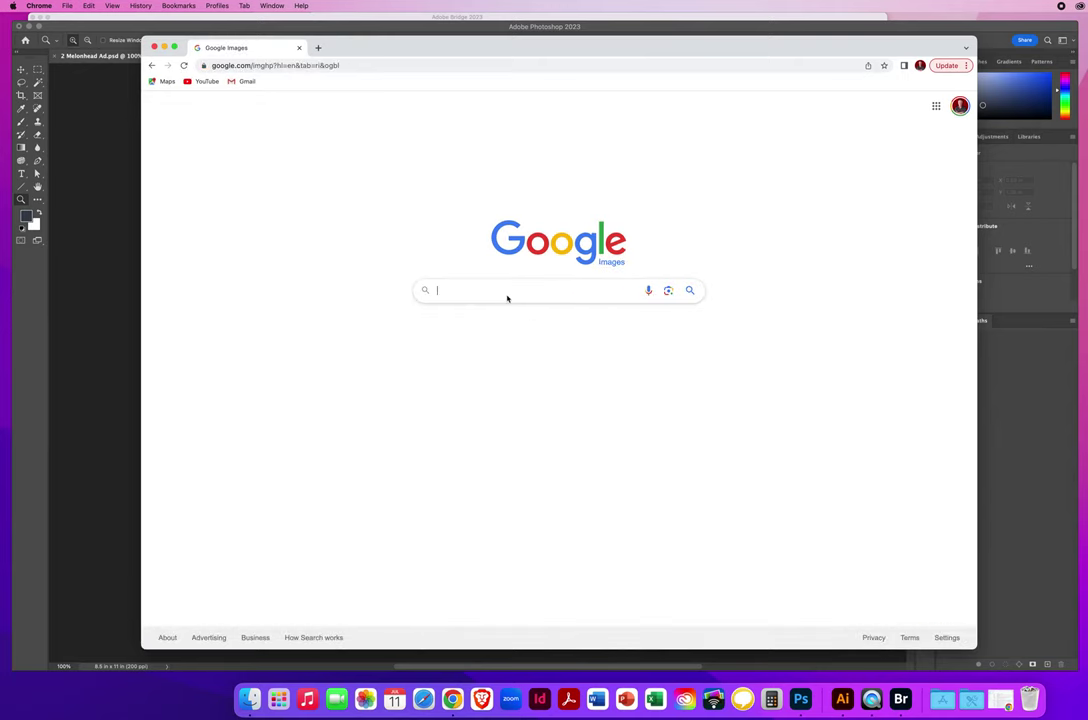
pyautogui.write('mario brot')
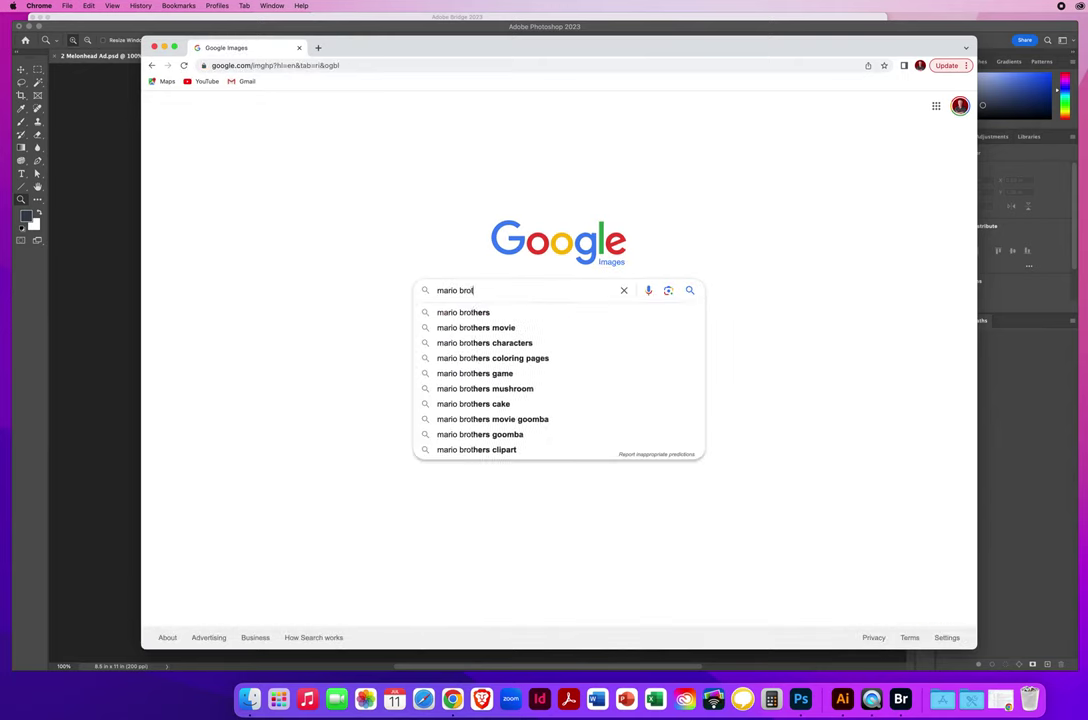
pyautogui.write('hers background')
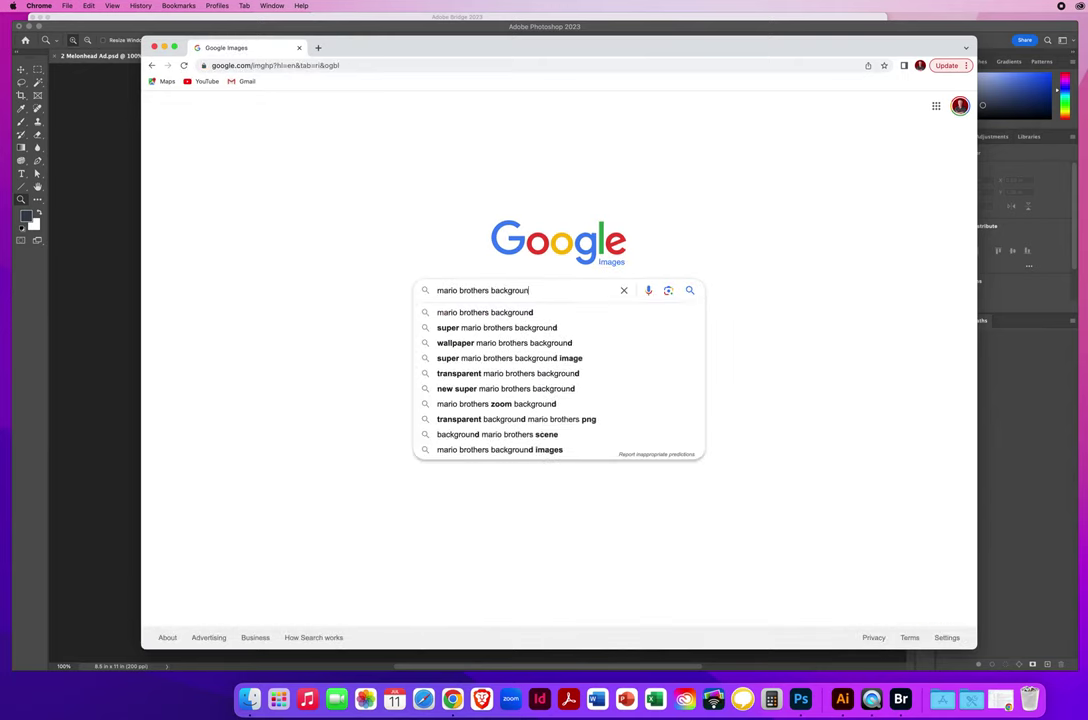
pyautogui.press('Return')
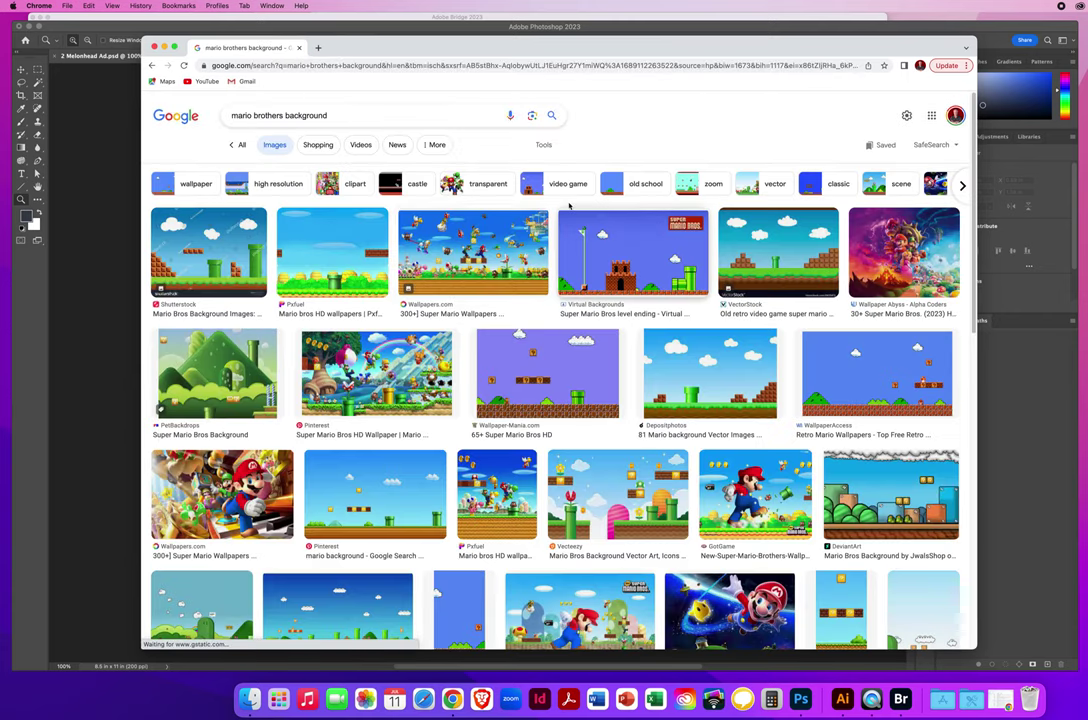
# - Filter results to Large images and open the Mario Desktop Background picture in a new tab
pyautogui.click(545, 145)
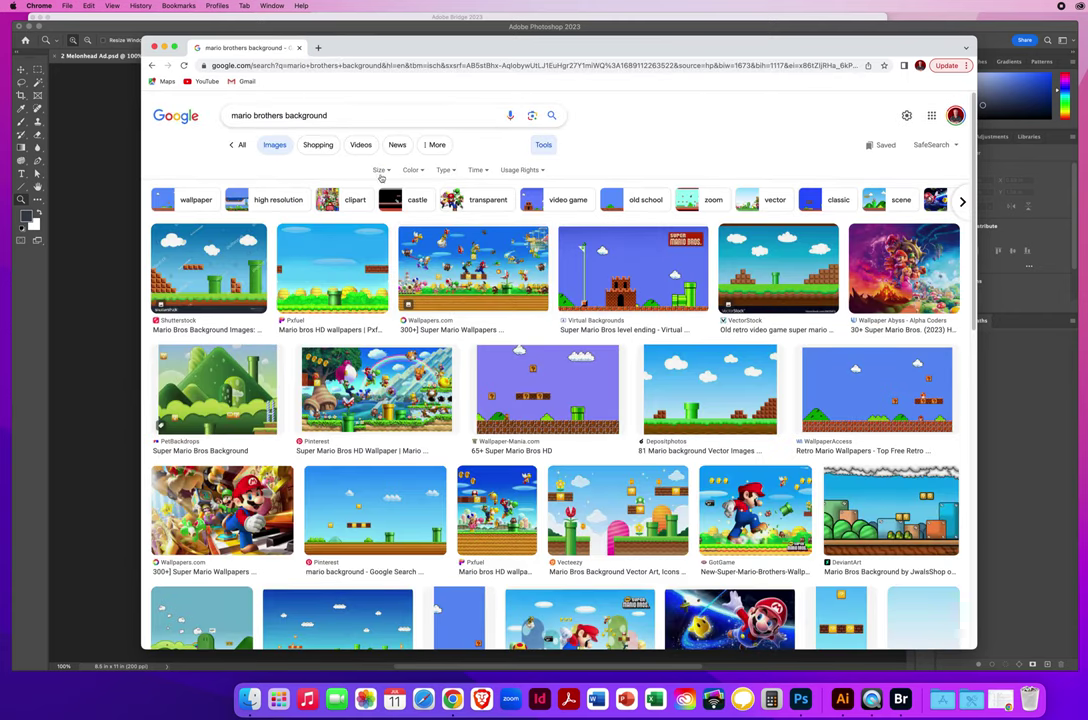
pyautogui.click(379, 172)
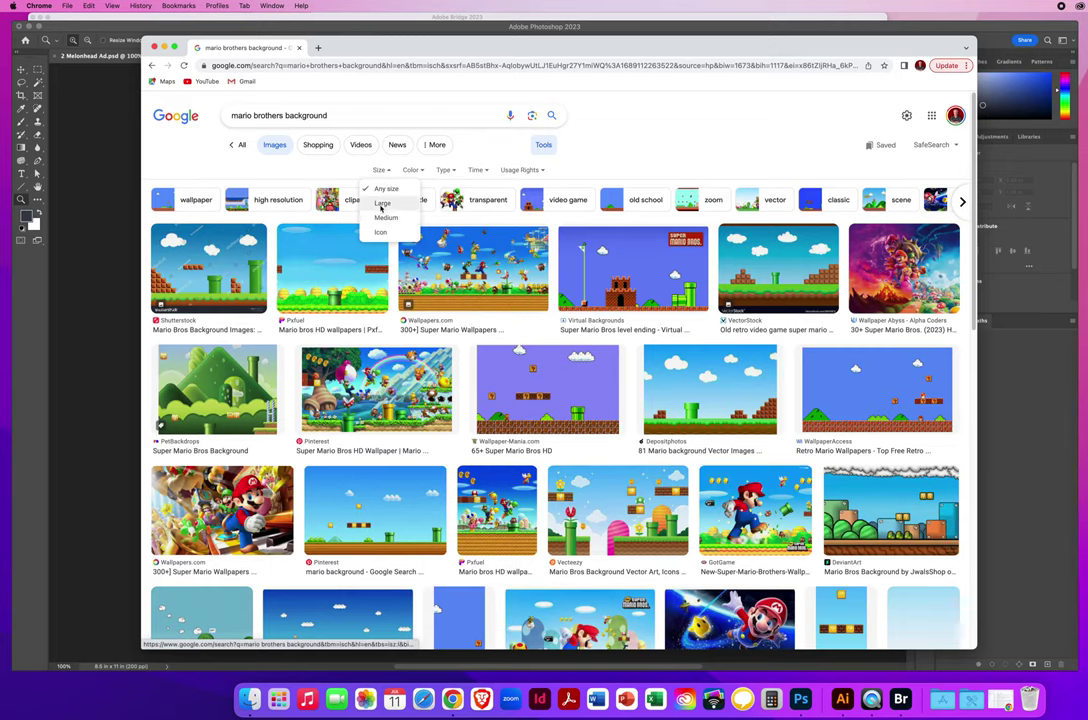
pyautogui.click(381, 203)
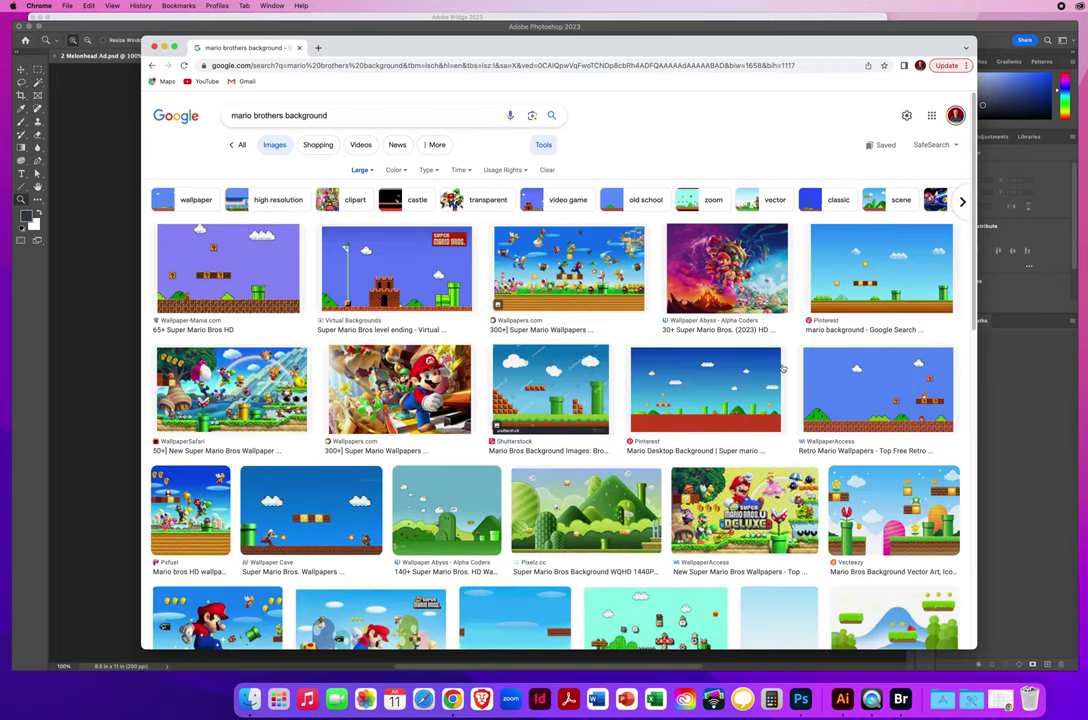
pyautogui.click(700, 391)
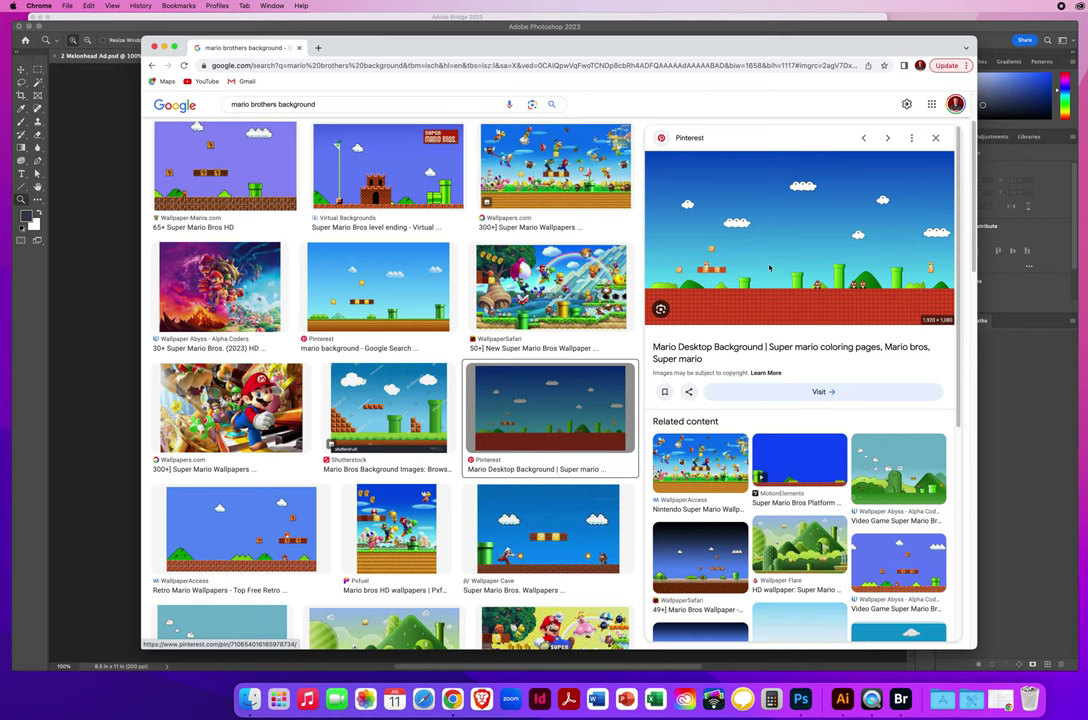
pyautogui.rightClick(750, 245)
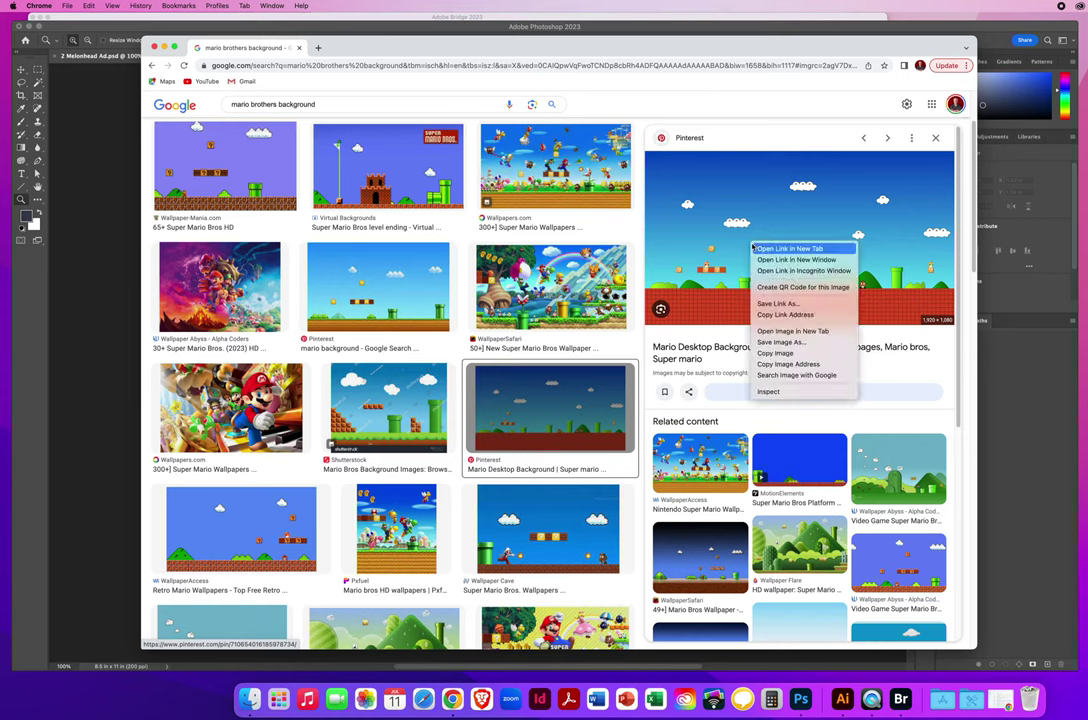
pyautogui.click(768, 332)
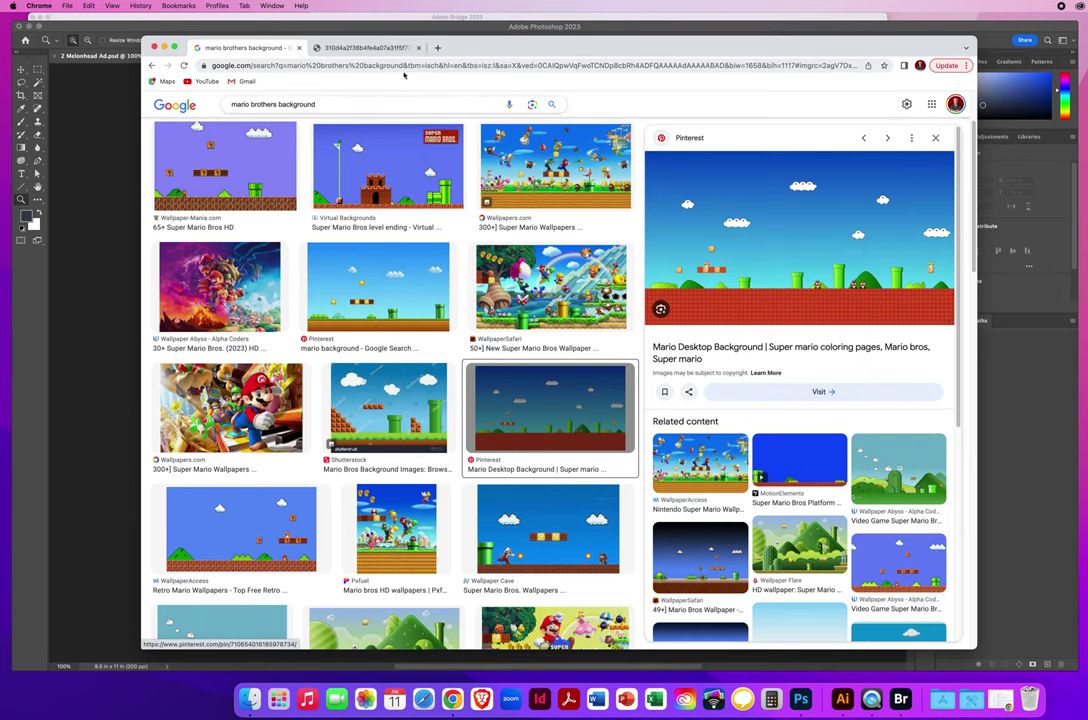
# - Copy the full-size Mario Desktop Background image, then close Chrome to return to Photoshop
pyautogui.click(366, 48)
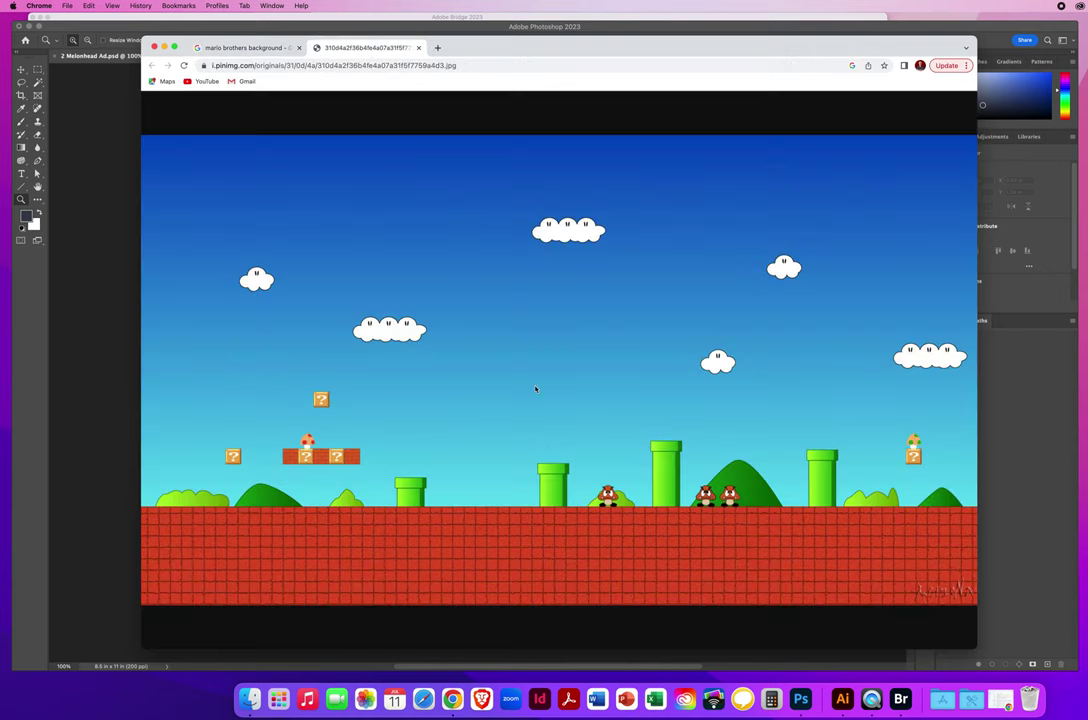
pyautogui.click(585, 303)
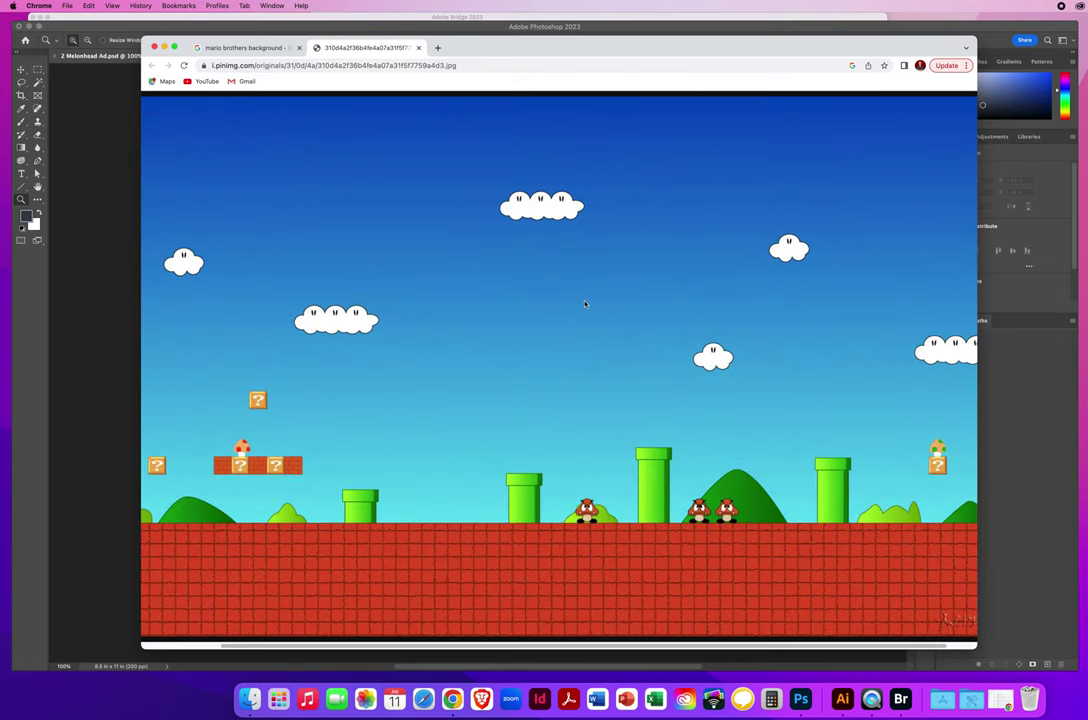
pyautogui.rightClick(585, 303)
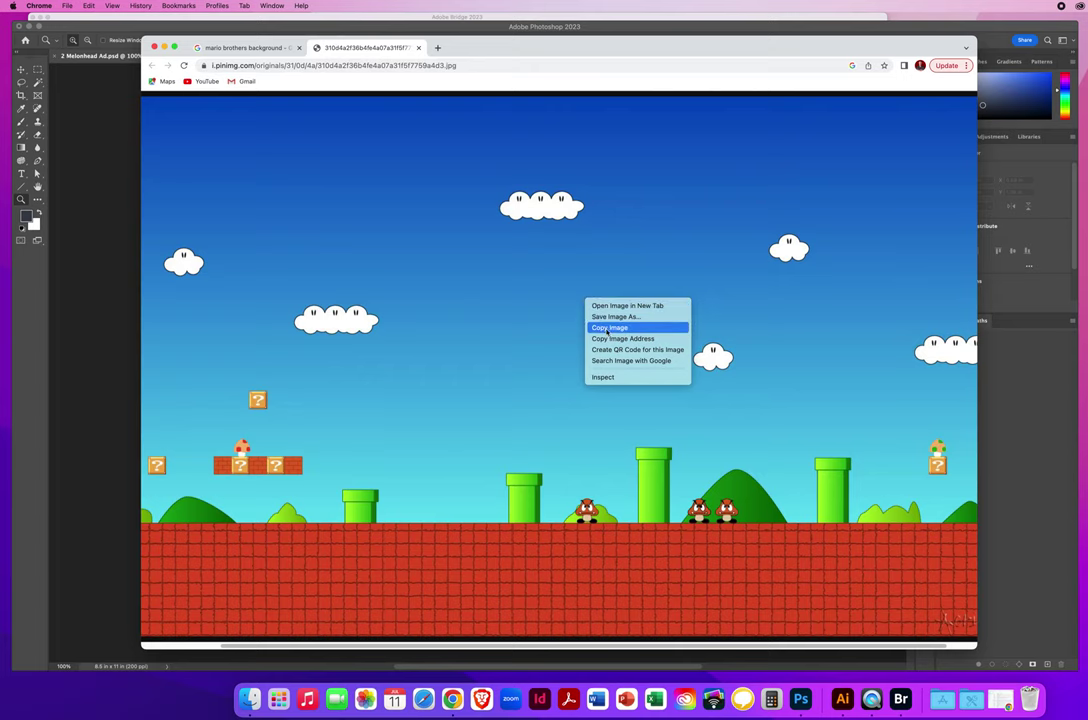
pyautogui.click(606, 328)
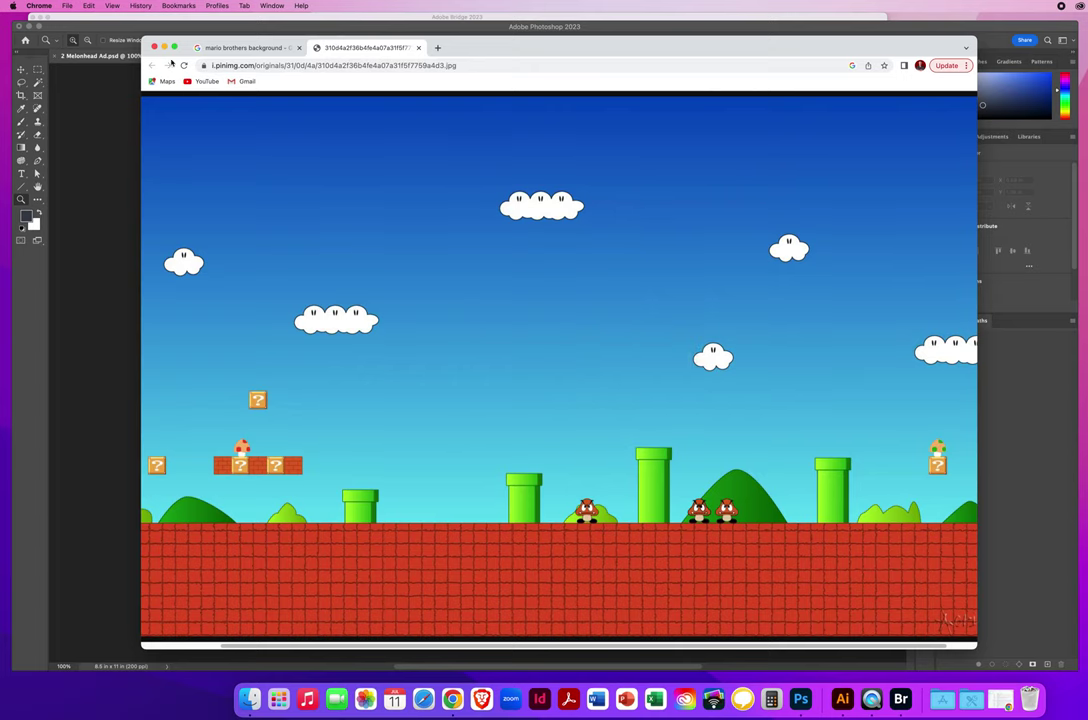
pyautogui.click(154, 47)
pyautogui.press('F7')
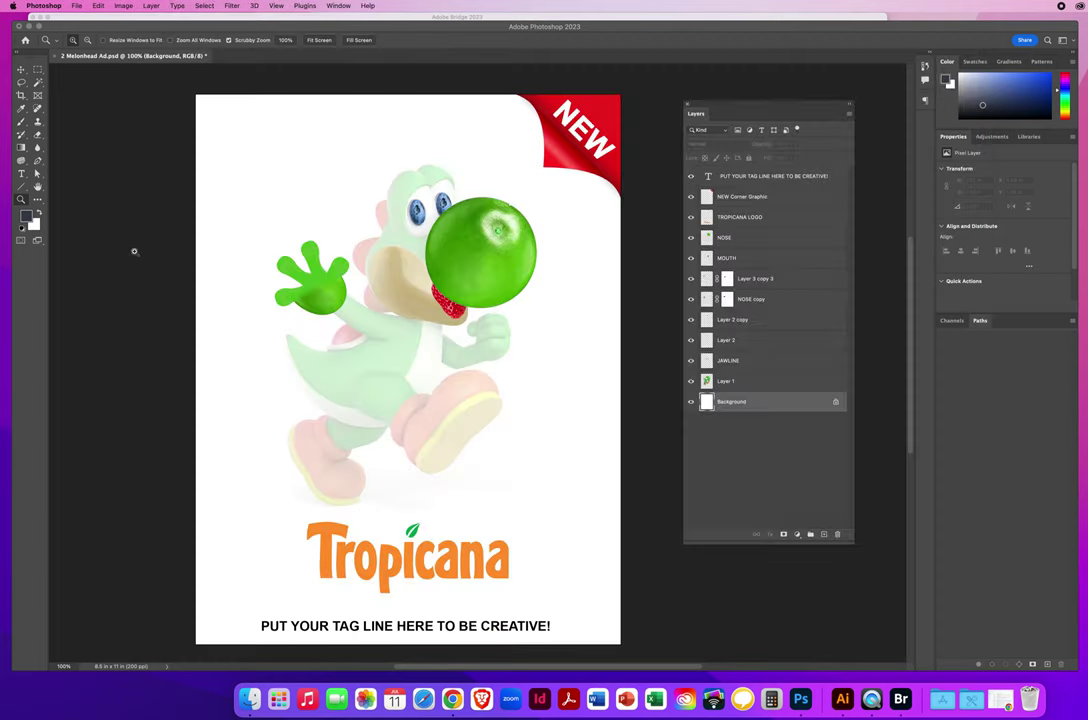
# - Paste the Mario level as Layer 3 and scale it past every page edge
pyautogui.click(98, 6)
pyautogui.click(105, 93)
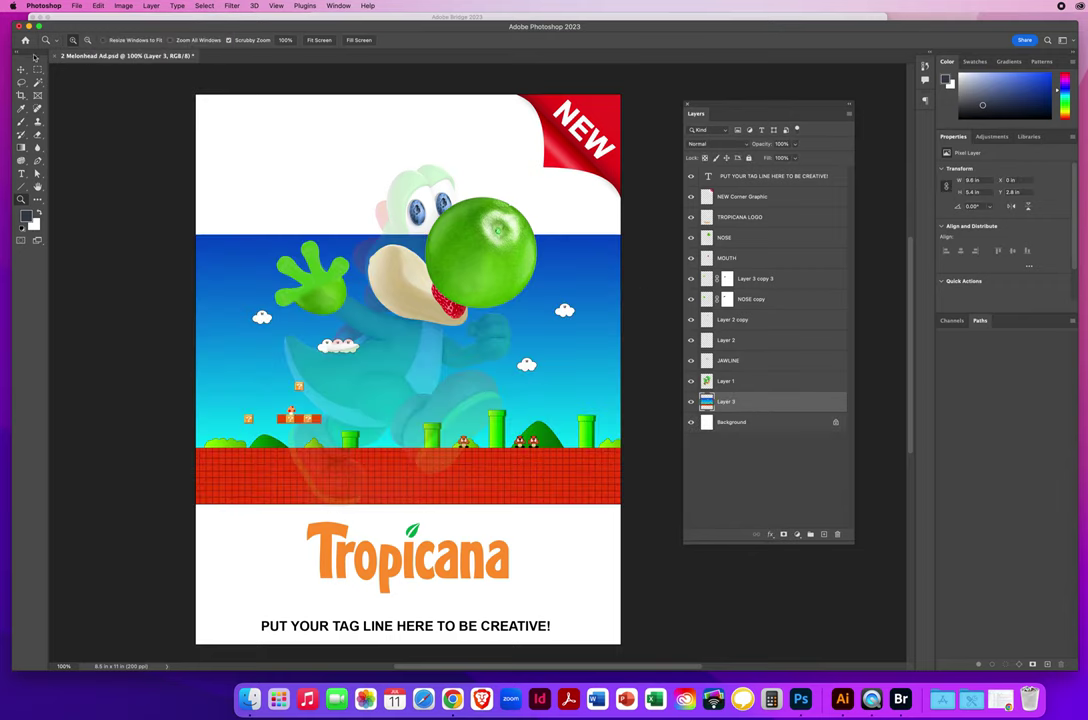
pyautogui.press('v')
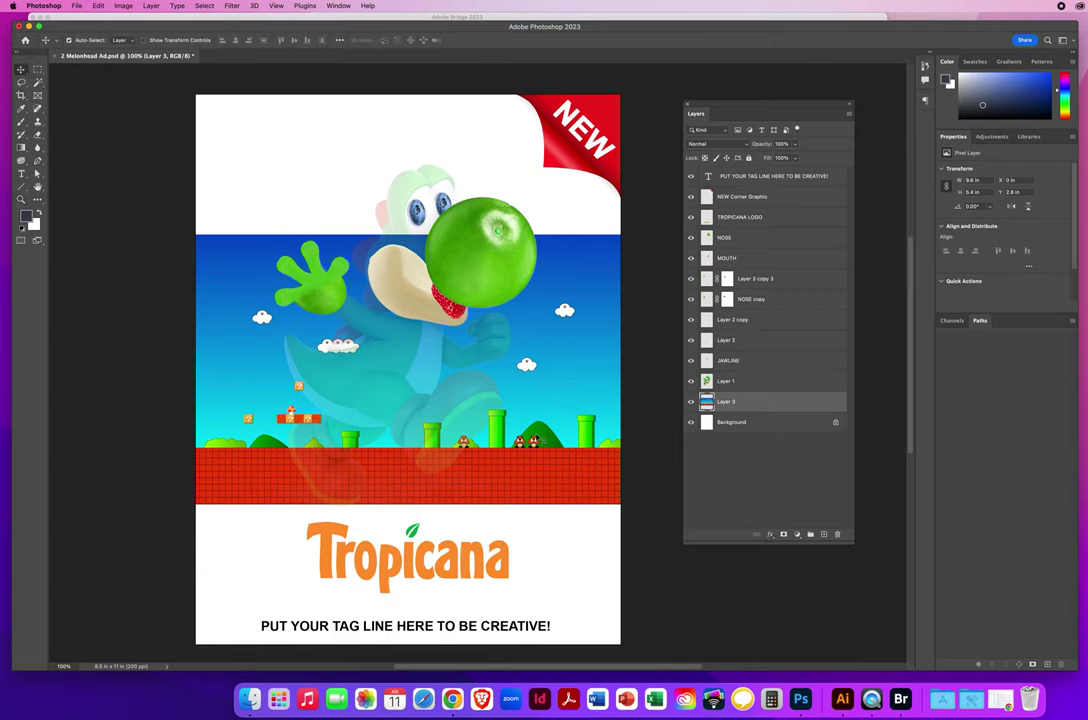
pyautogui.click(21, 199)
pyautogui.moveTo(476, 330); pyautogui.dragTo(453, 335)
pyautogui.press('super+t')
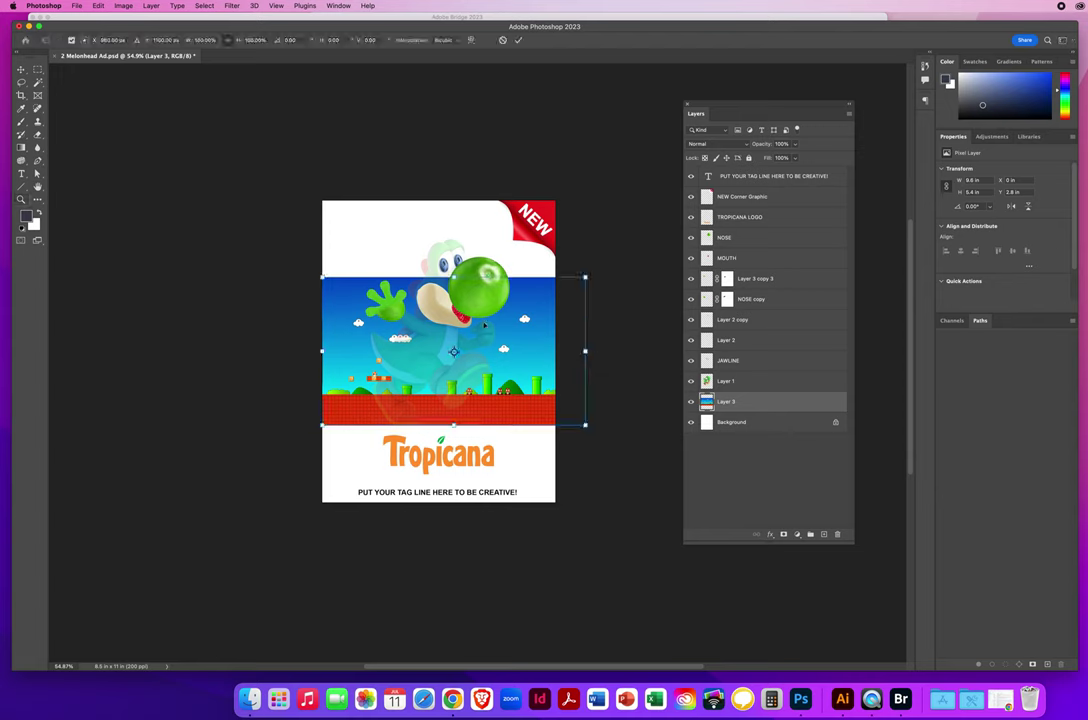
pyautogui.moveTo(585, 277); pyautogui.dragTo(745, 181)
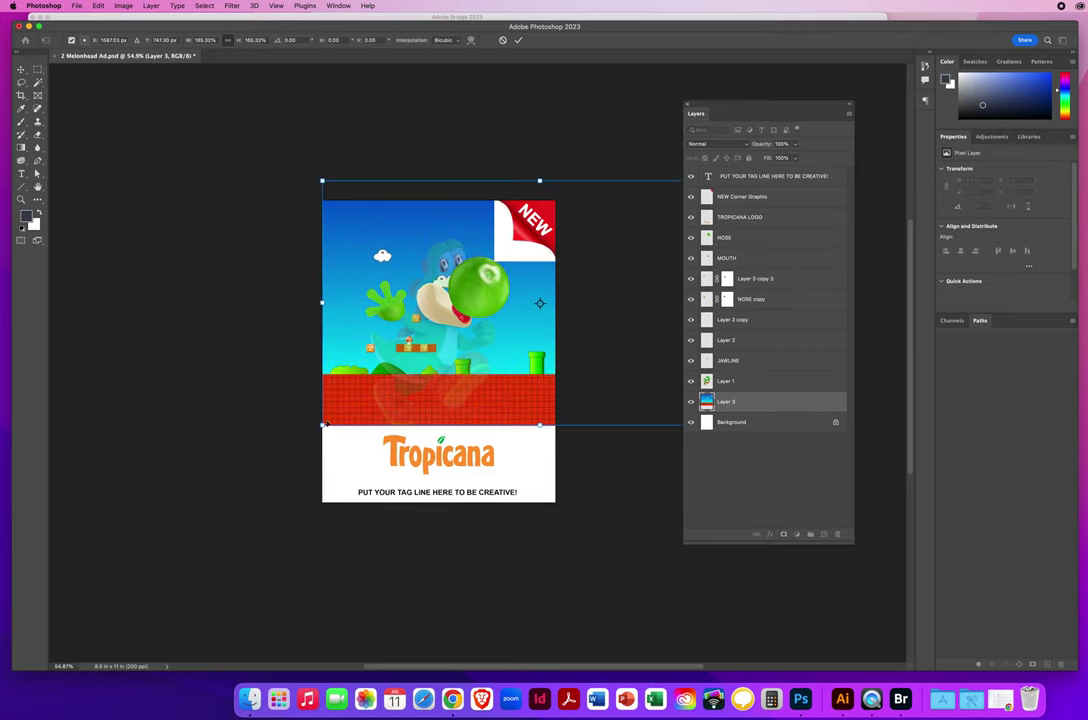
pyautogui.moveTo(321, 425); pyautogui.dragTo(86, 549)
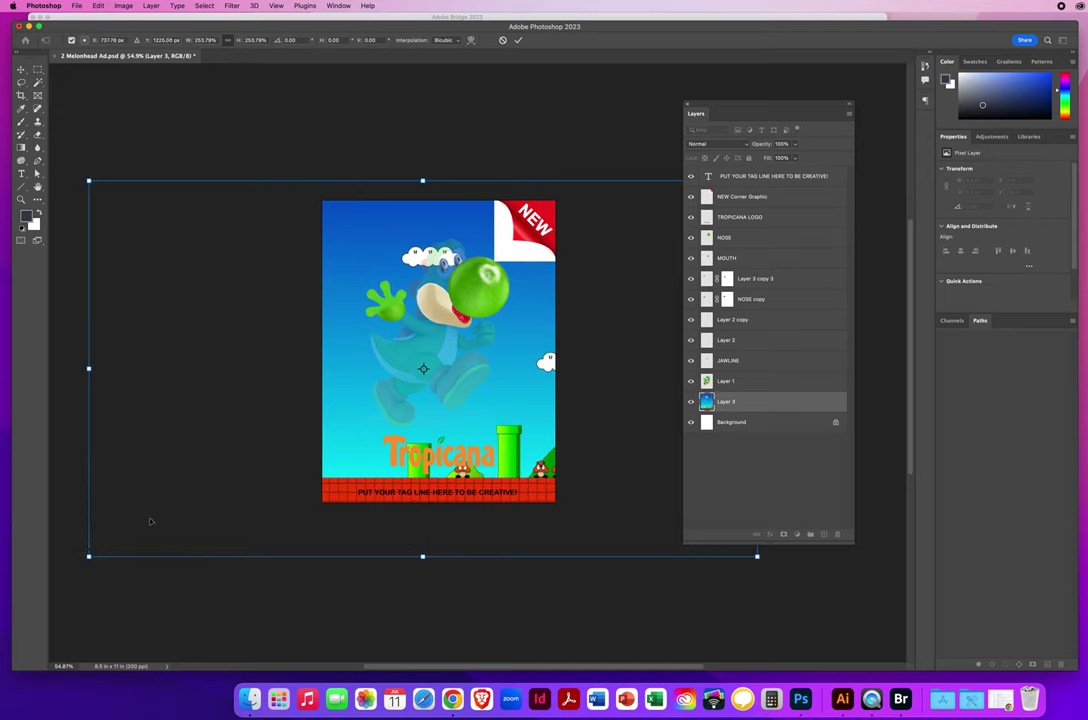
pyautogui.press('Return')
# - Hide Layer 1 with the blue Yoshi body
pyautogui.press('z')
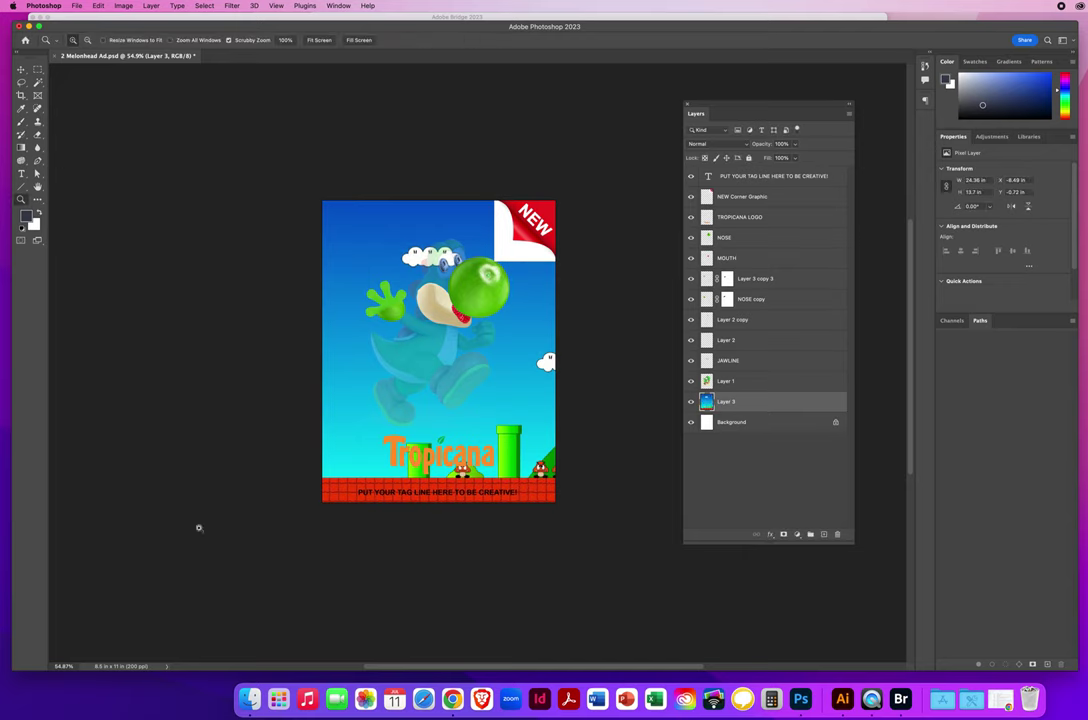
pyautogui.click(708, 385)
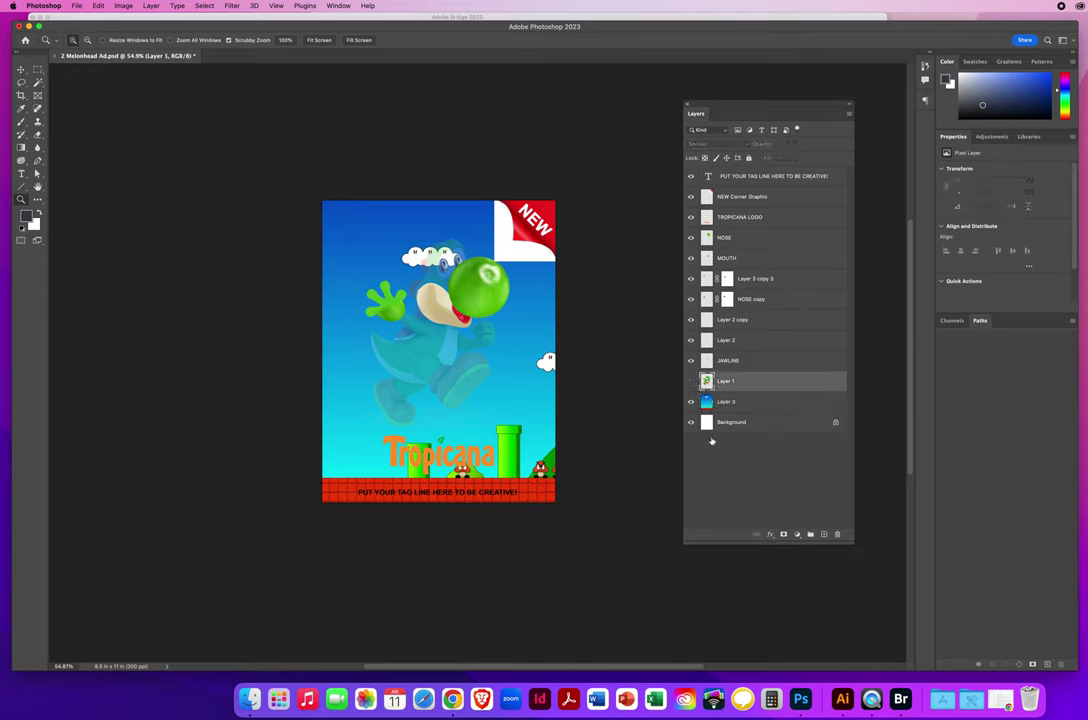
pyautogui.click(690, 381)
# - Shift the fruit face layers, JAWLINE through NOSE, slightly down and to the right
pyautogui.click(20, 68)
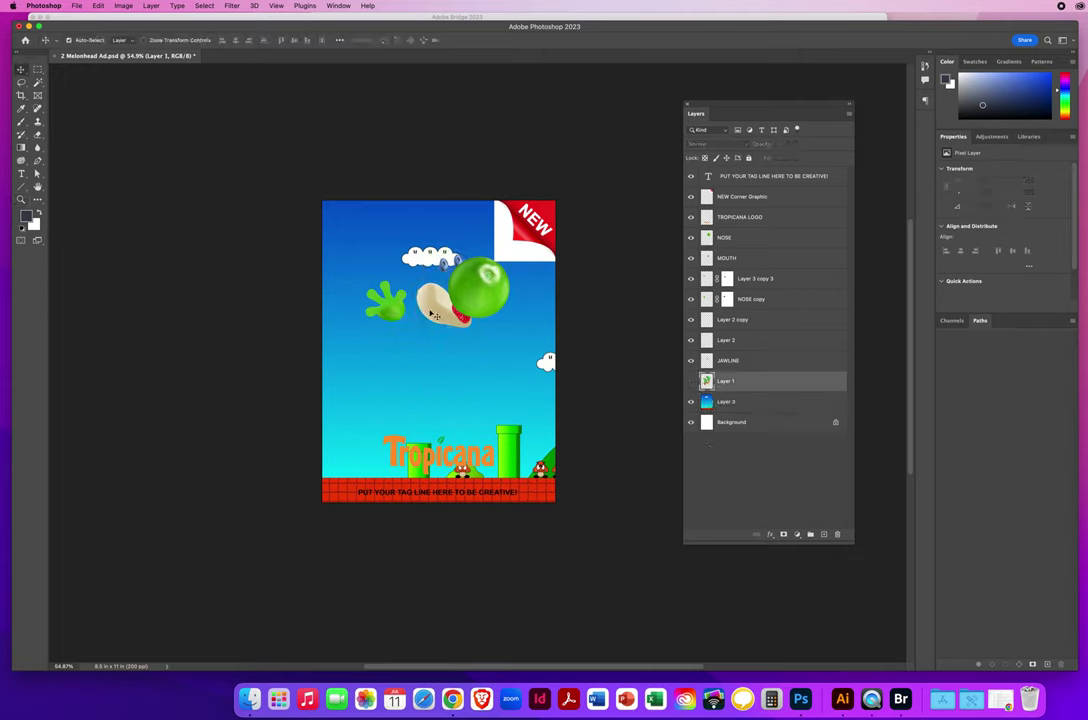
pyautogui.click(723, 361)
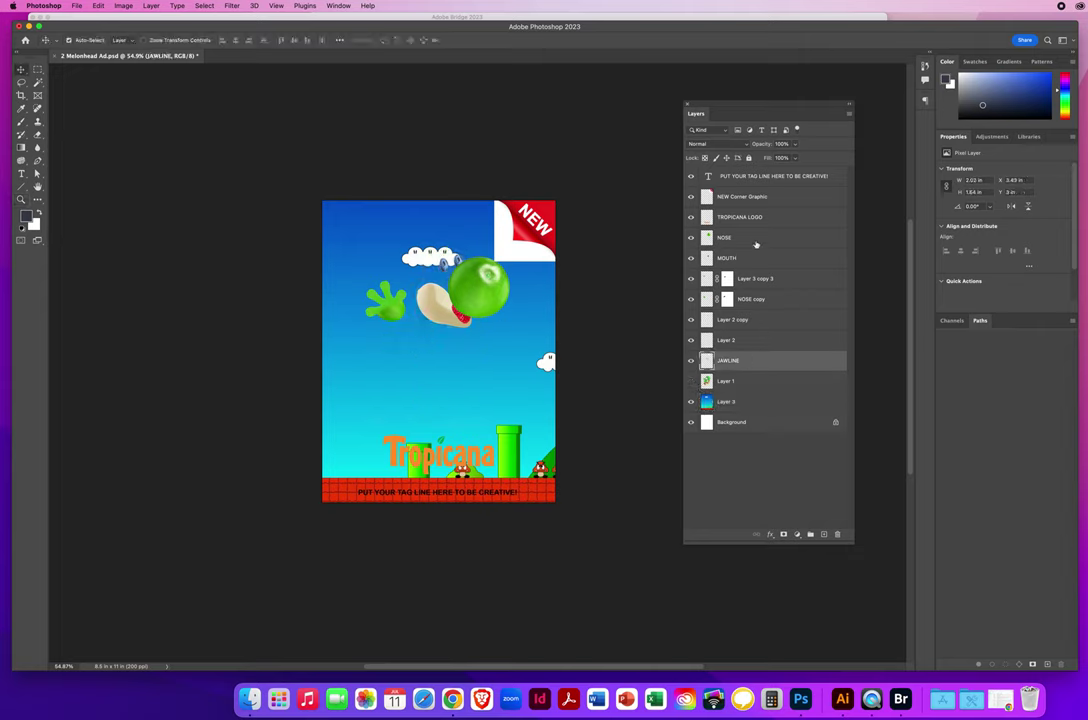
pyautogui.keyDown('shift'); pyautogui.click(724, 238); pyautogui.keyUp('shift')
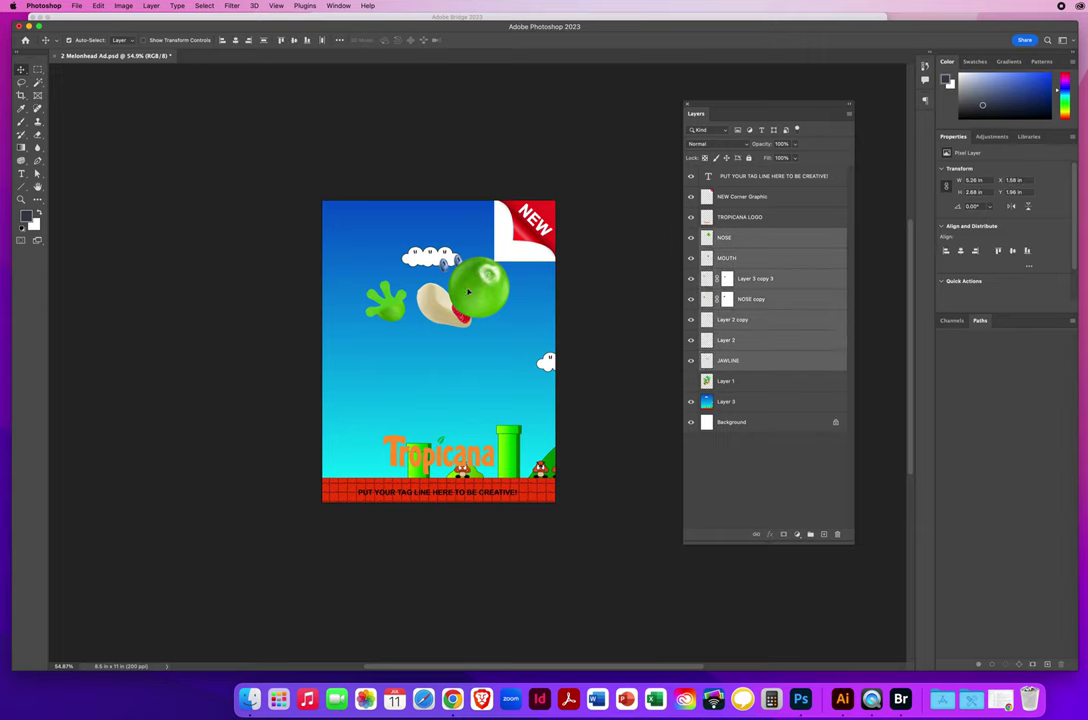
pyautogui.moveTo(467, 281)
pyautogui.mouseDown()
pyautogui.moveTo(492, 315)
pyautogui.moveTo(462, 295)
pyautogui.mouseUp()
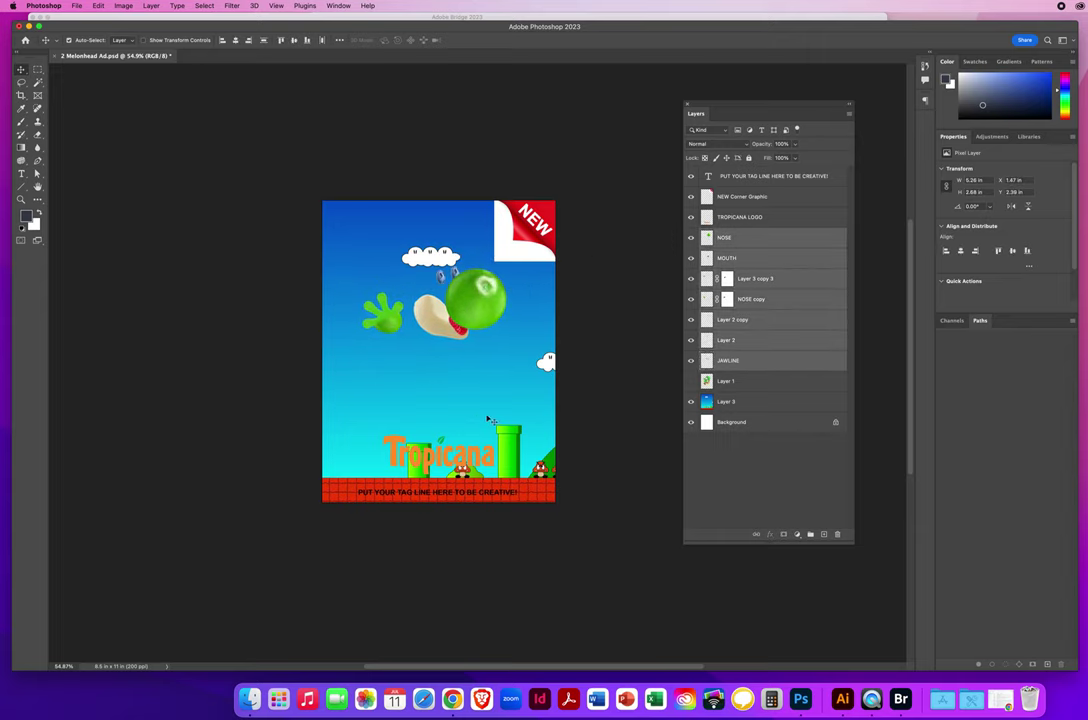
pyautogui.click(739, 402)
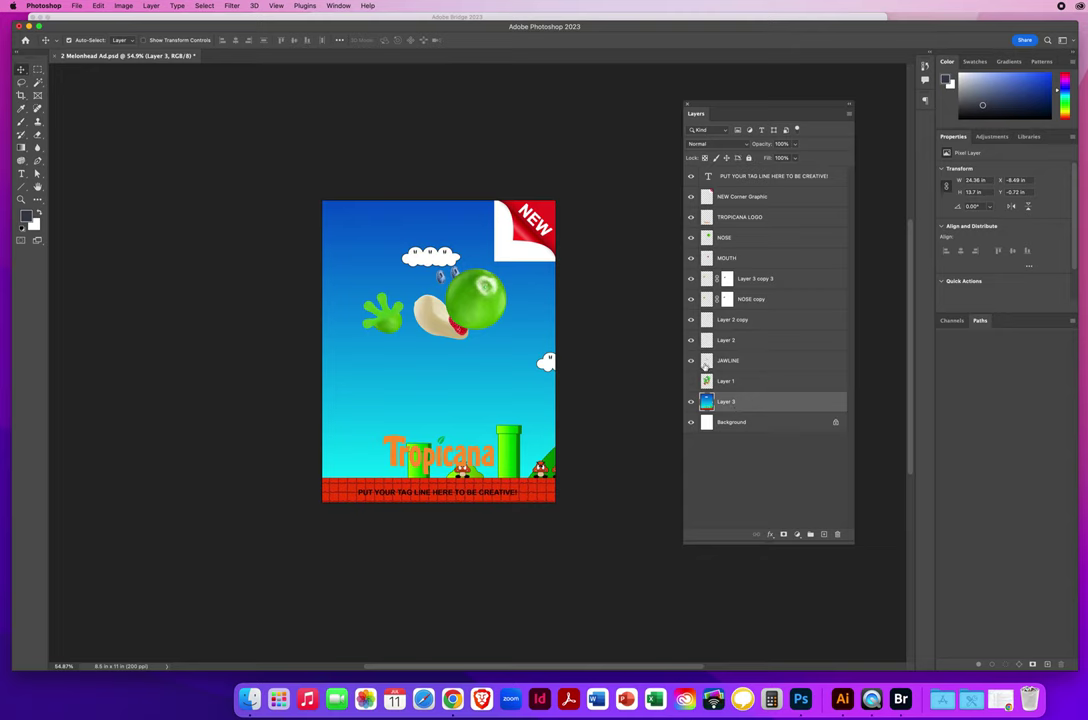
pyautogui.click(227, 6)
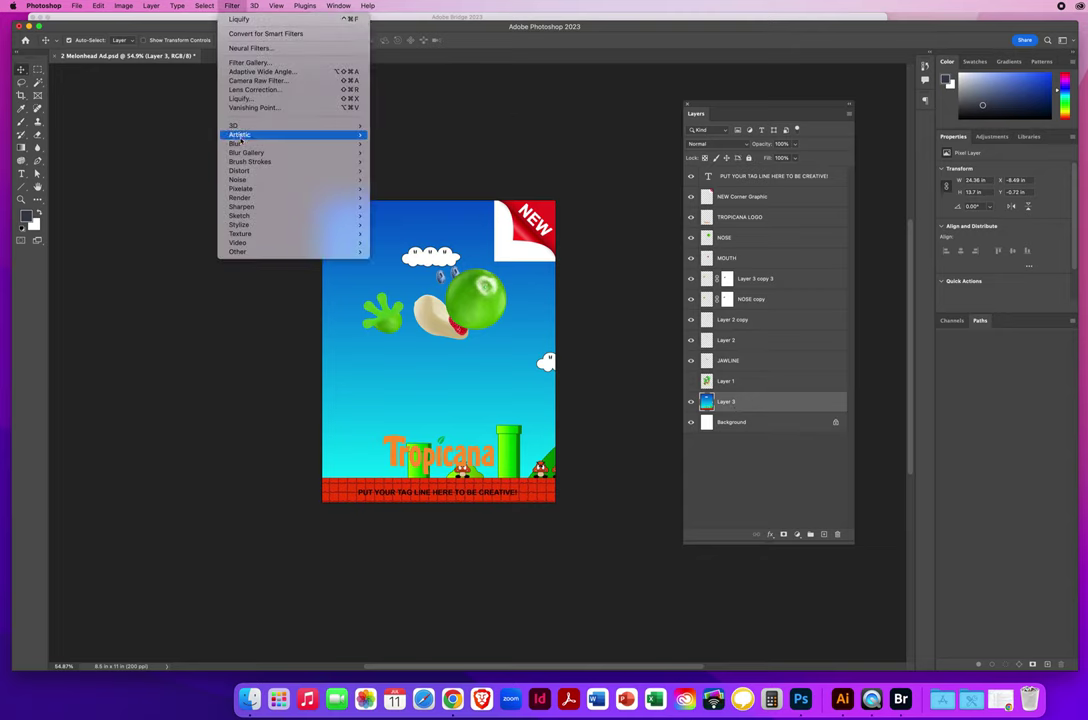
# - Apply a Gaussian Blur with a raised radius to Layer 3, the Mario level background
pyautogui.moveTo(236, 146)
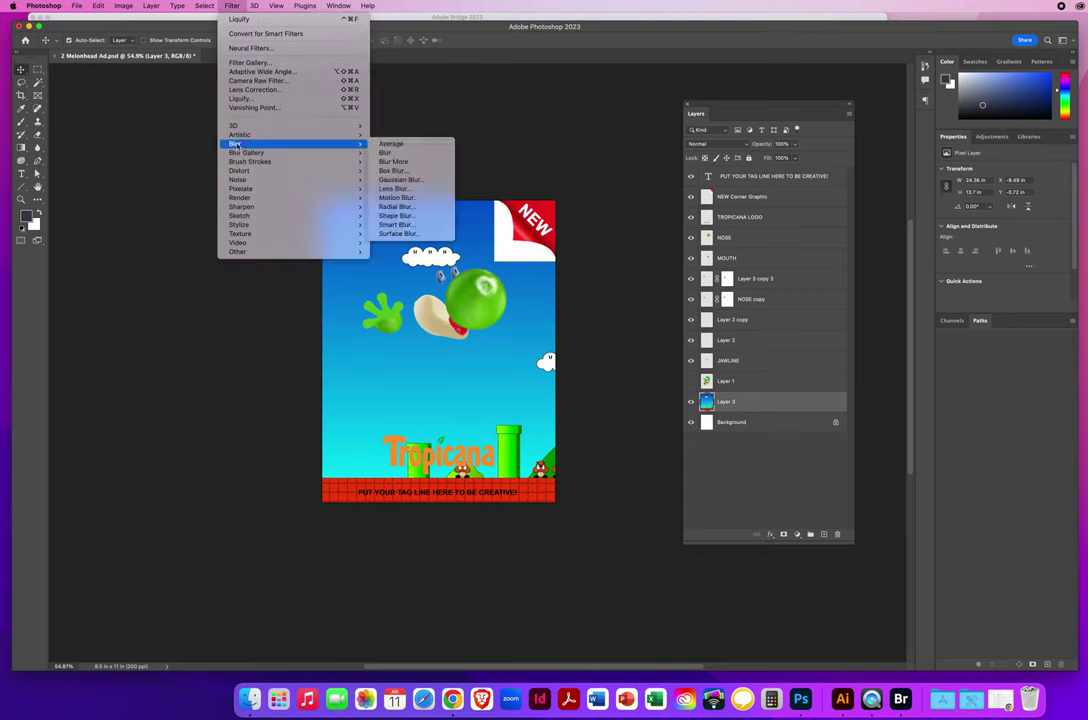
pyautogui.click(424, 180)
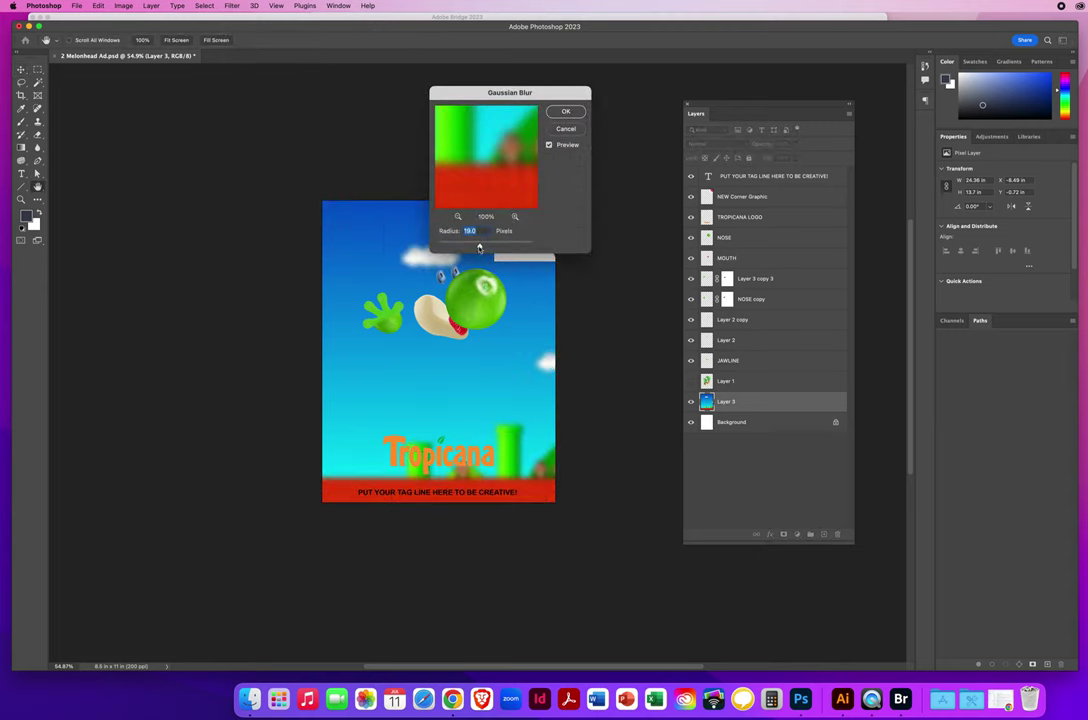
pyautogui.moveTo(478, 247); pyautogui.dragTo(479, 246)
pyautogui.press('Return')
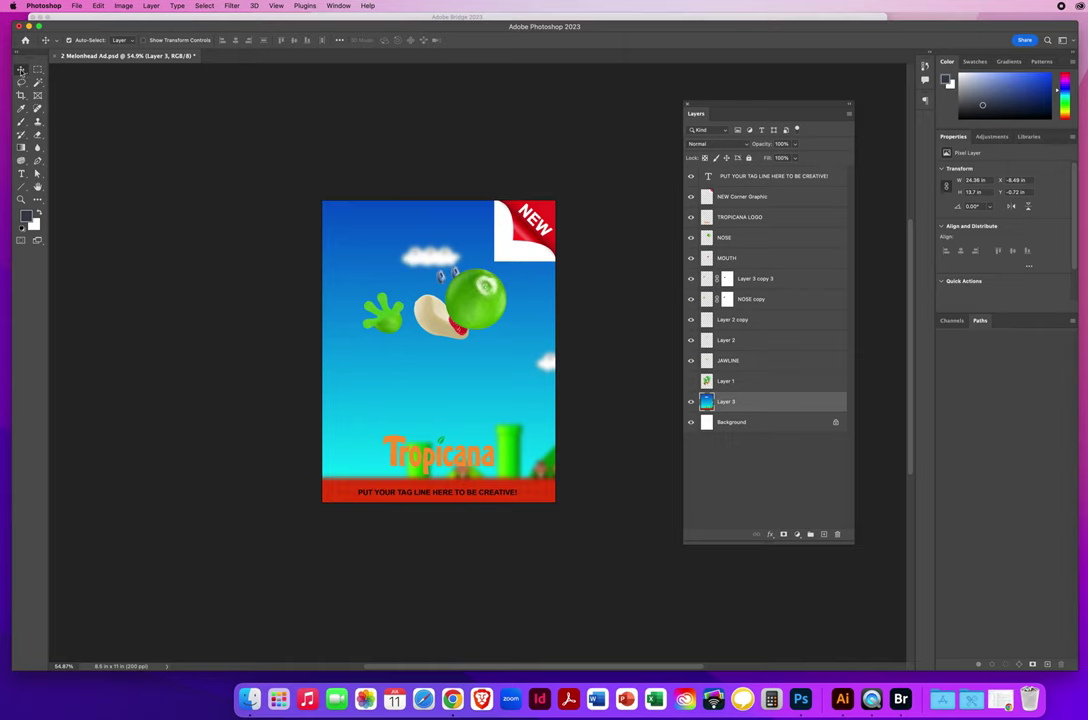
# - Magic-wand and delete the NEW corner graphic's white area, deselect, and return to the Move tool
pyautogui.click(517, 254)
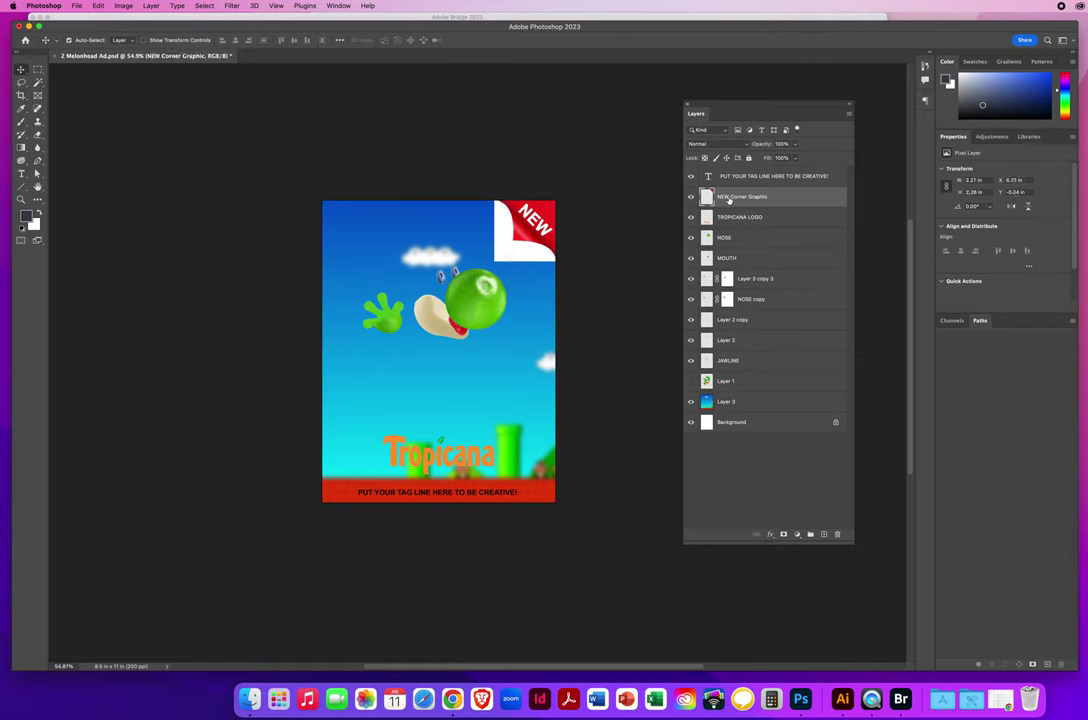
pyautogui.click(37, 82)
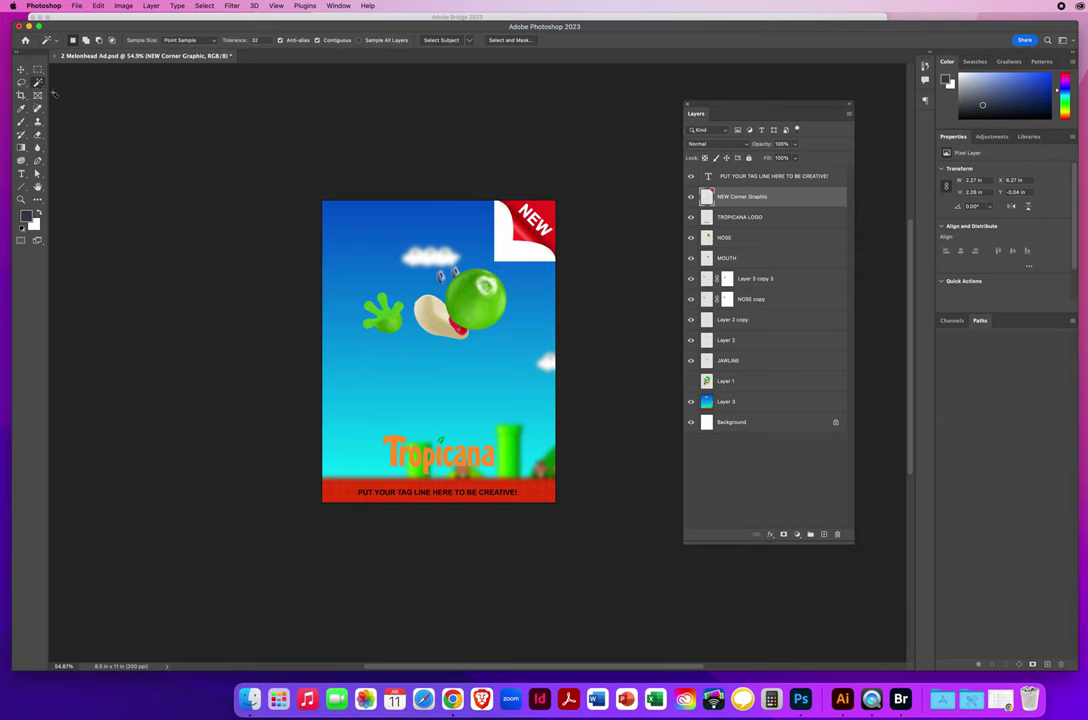
pyautogui.click(508, 254)
pyautogui.press('Delete')
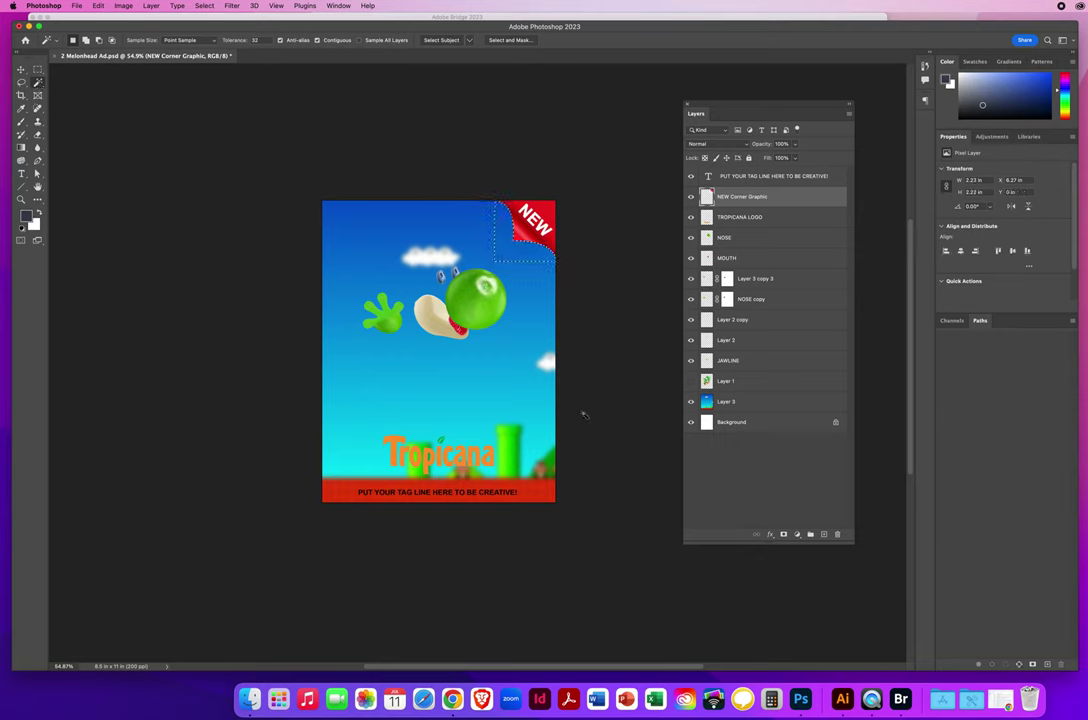
pyautogui.press('super+d')
pyautogui.click(20, 69)
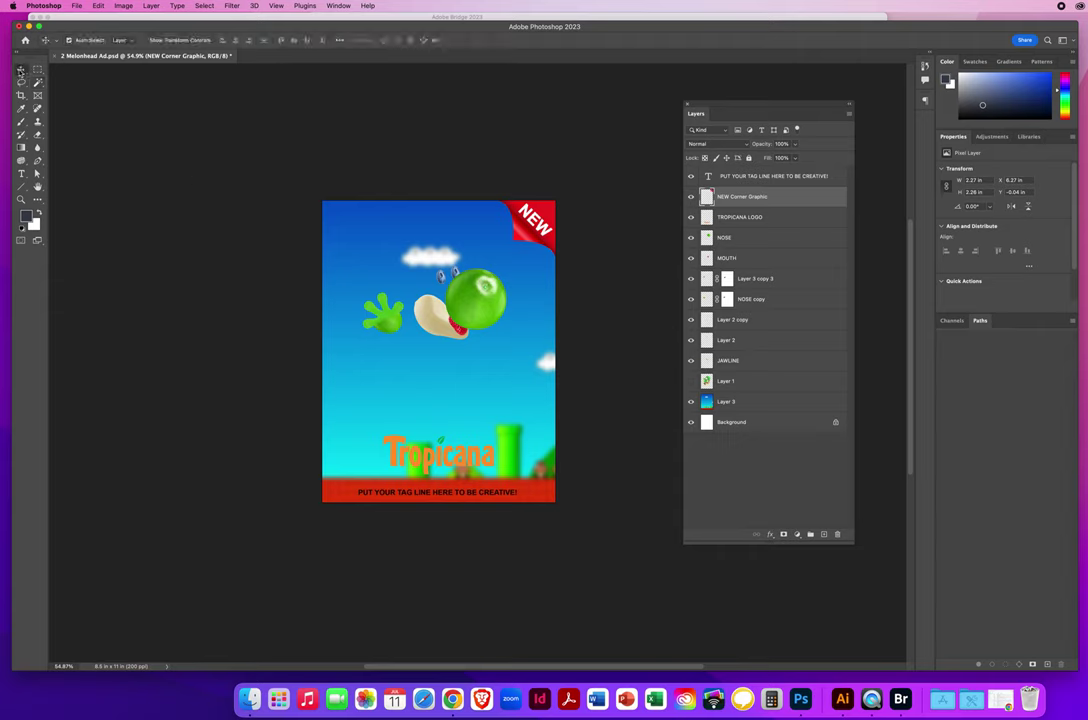
pyautogui.click(427, 469)
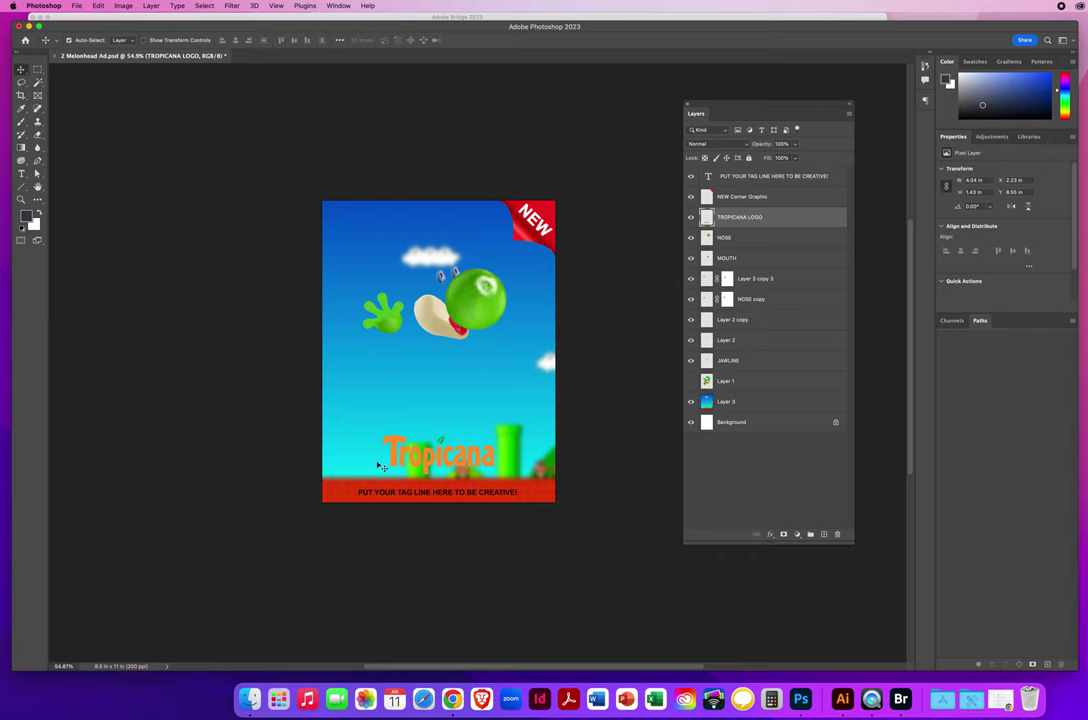
# - Add a Drop Shadow to the TROPICANA LOGO layer with greater Distance and smaller Size
pyautogui.doubleClick(821, 224)
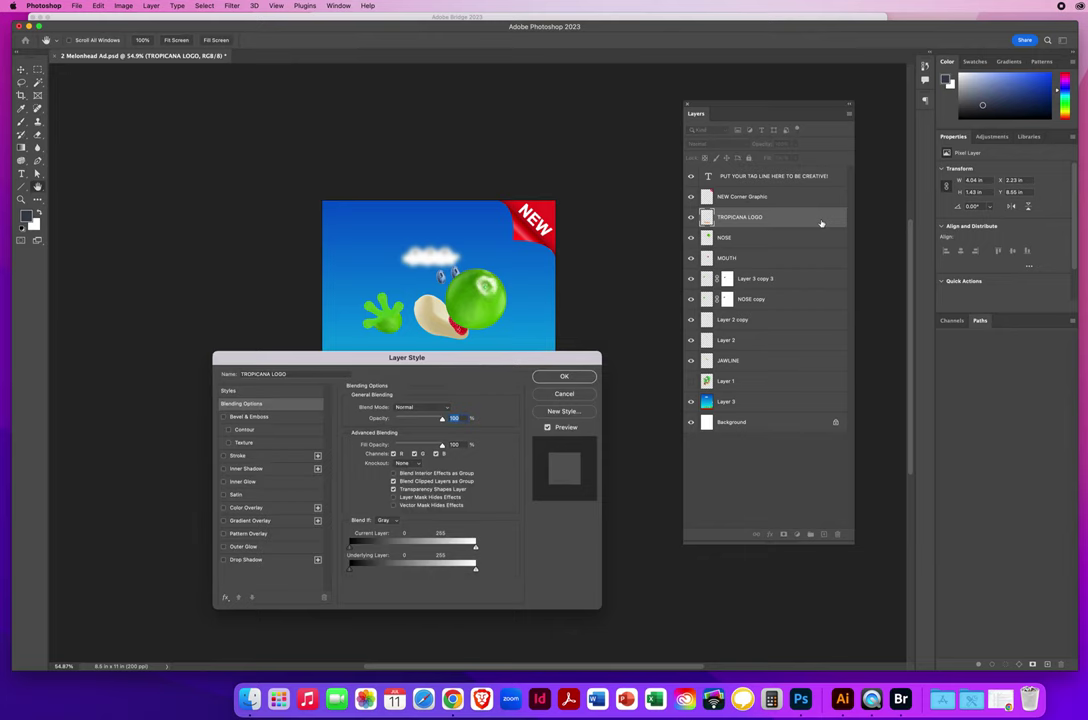
pyautogui.moveTo(354, 363); pyautogui.dragTo(653, 115)
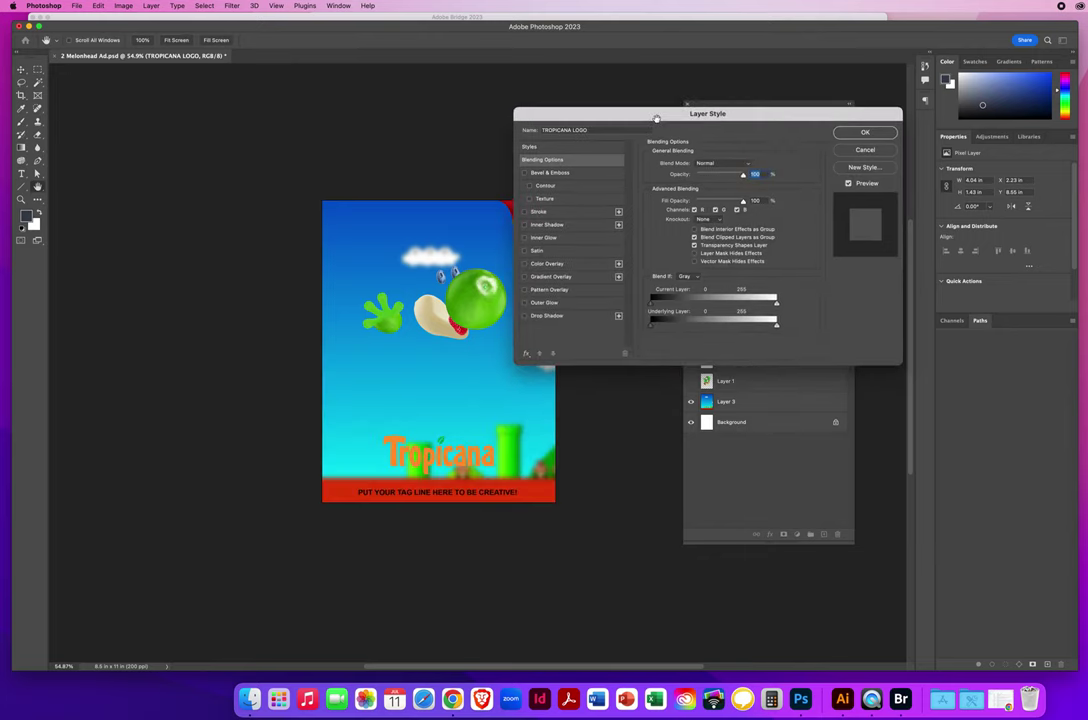
pyautogui.click(547, 316)
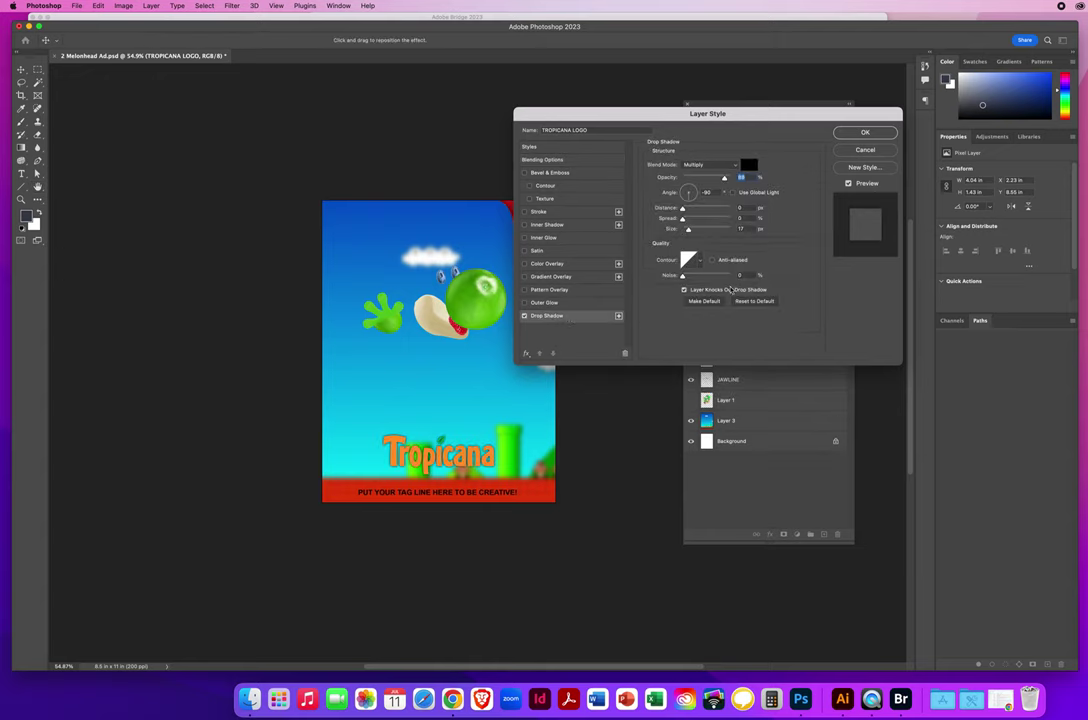
pyautogui.moveTo(684, 208); pyautogui.dragTo(714, 178)
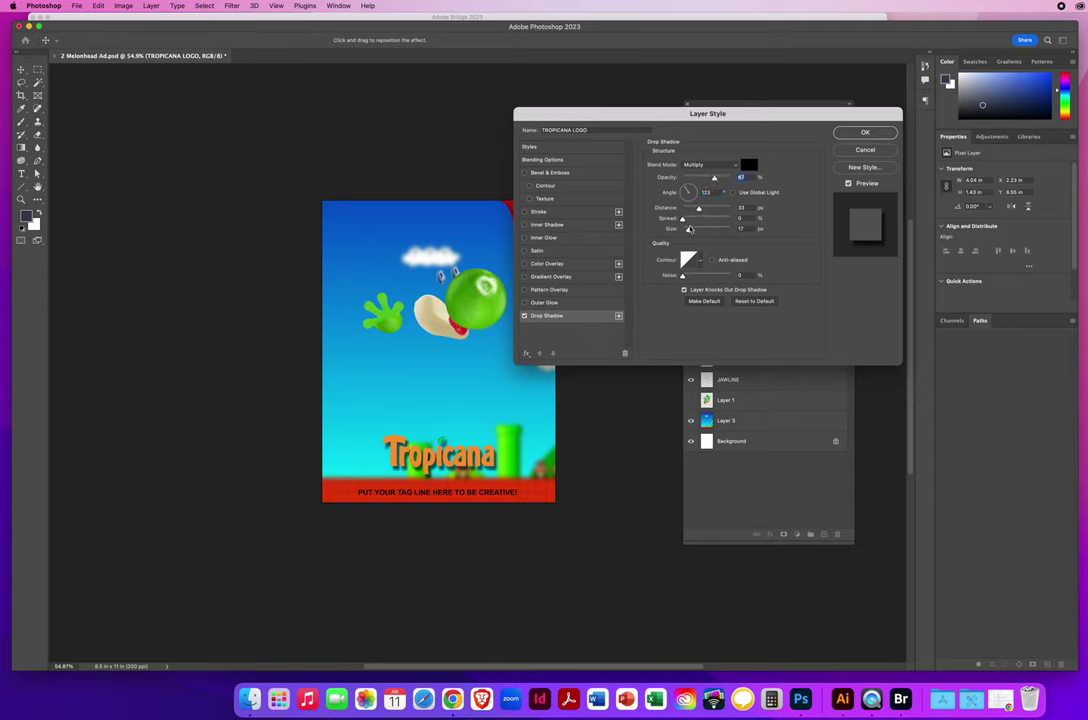
pyautogui.moveTo(691, 231)
pyautogui.mouseDown()
pyautogui.moveTo(680, 229)
pyautogui.moveTo(689, 229)
pyautogui.mouseUp()
# - Turn off the logo's drop shadow and add an 18 px stroke positioned Outside
pyautogui.click(625, 353)
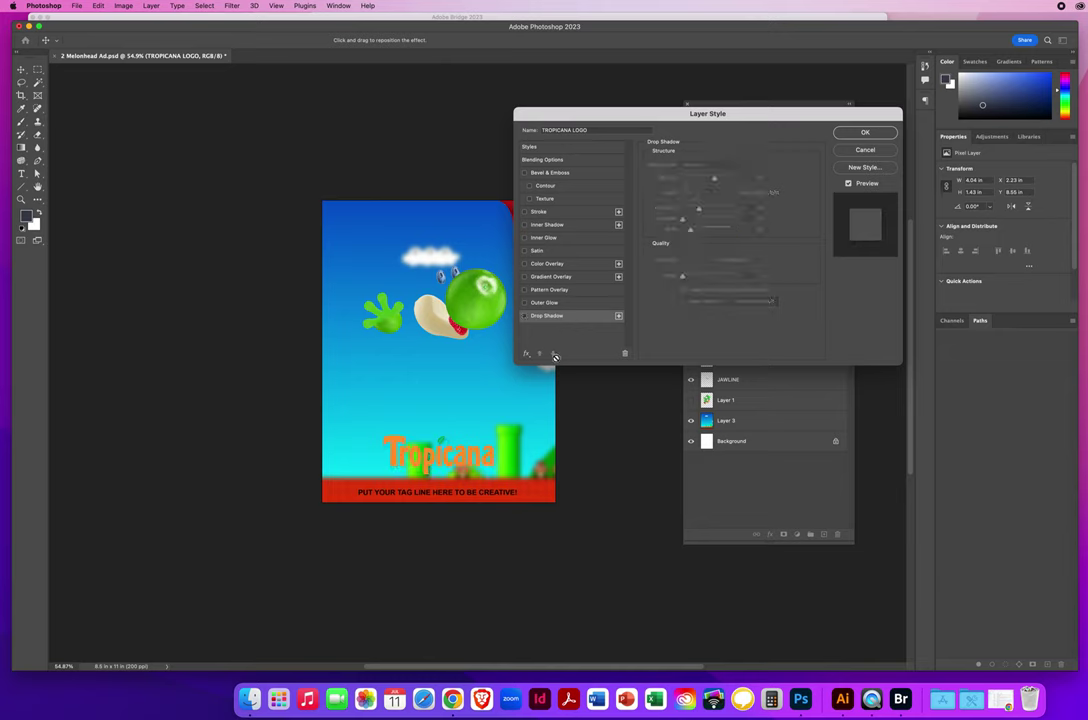
pyautogui.click(524, 211)
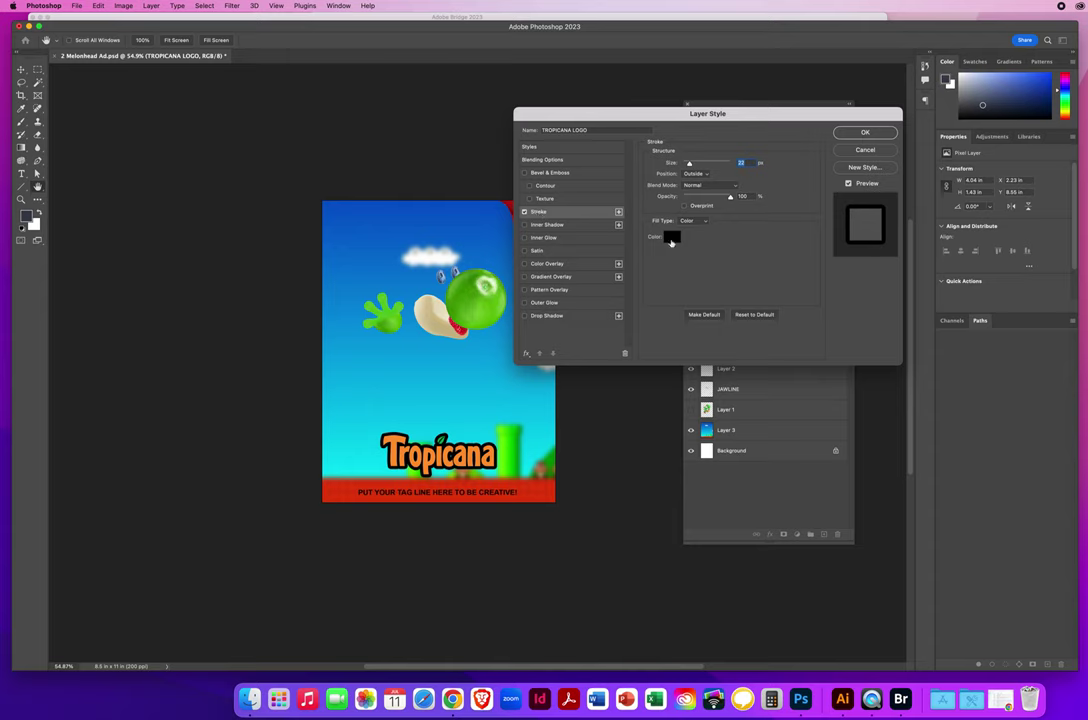
pyautogui.click(695, 173)
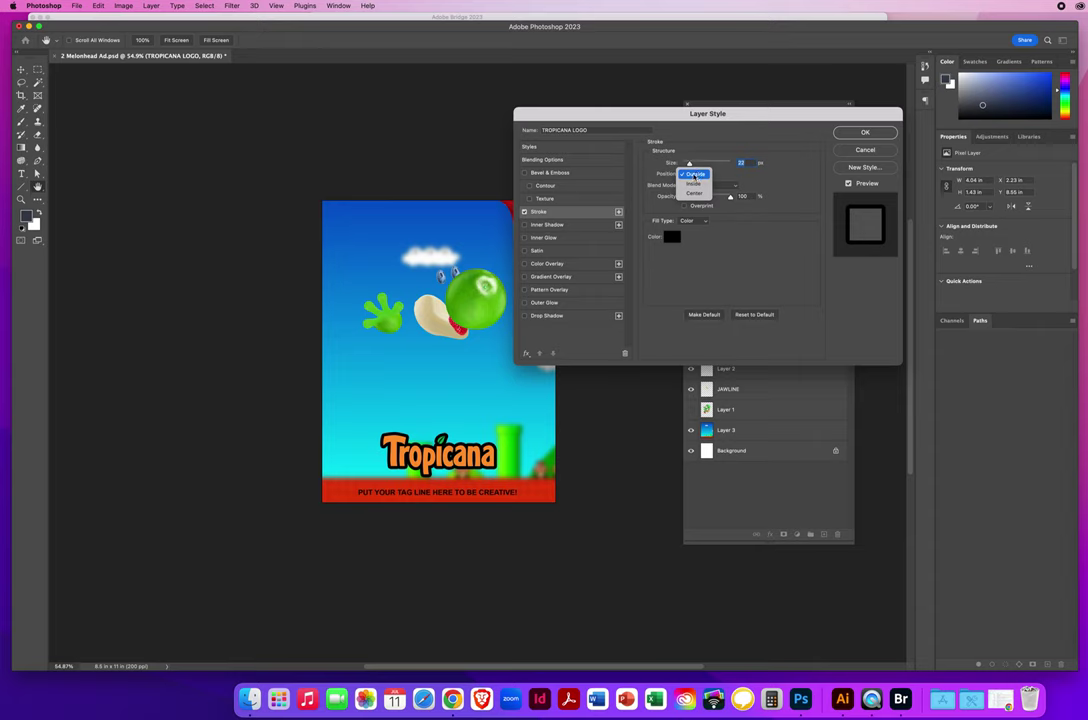
pyautogui.click(695, 175)
pyautogui.moveTo(689, 163)
pyautogui.mouseDown()
pyautogui.moveTo(707, 165)
pyautogui.moveTo(688, 164)
pyautogui.mouseUp()
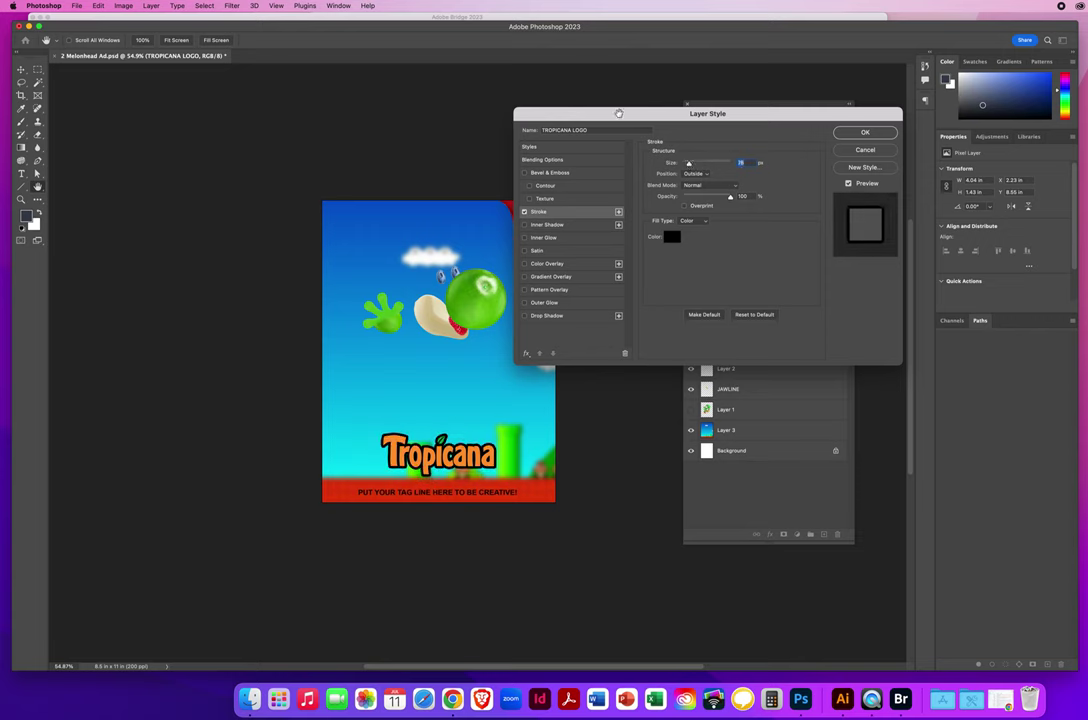
# - Set the stroke colour to dark red and apply the layer style
pyautogui.moveTo(620, 113); pyautogui.dragTo(675, 95)
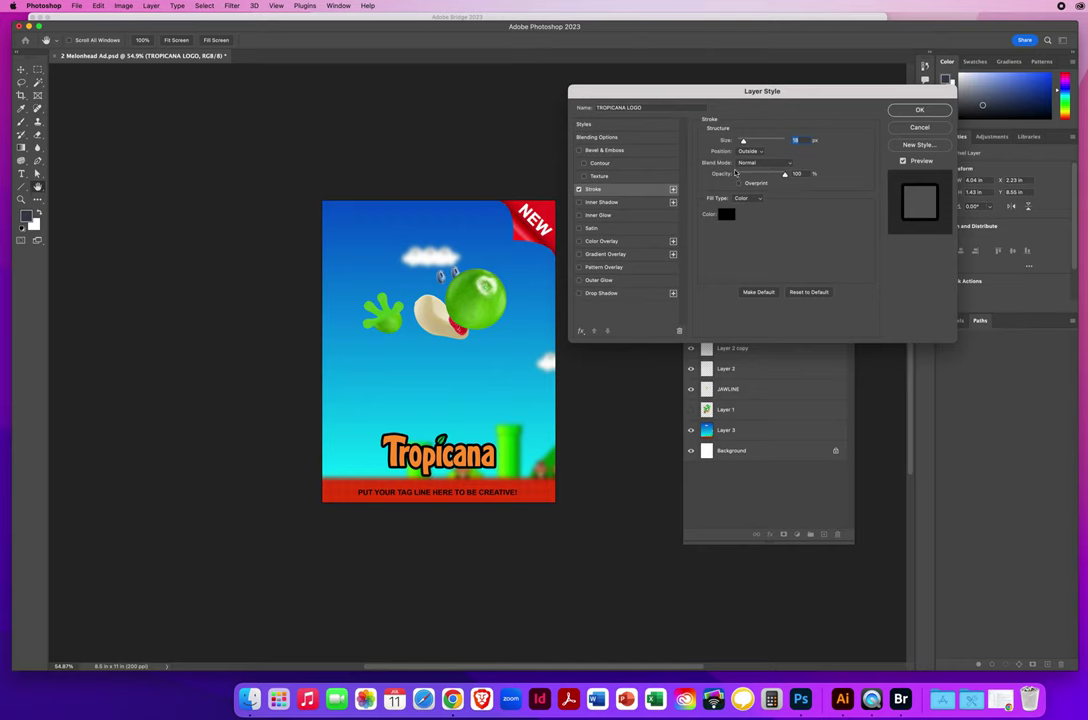
pyautogui.click(726, 216)
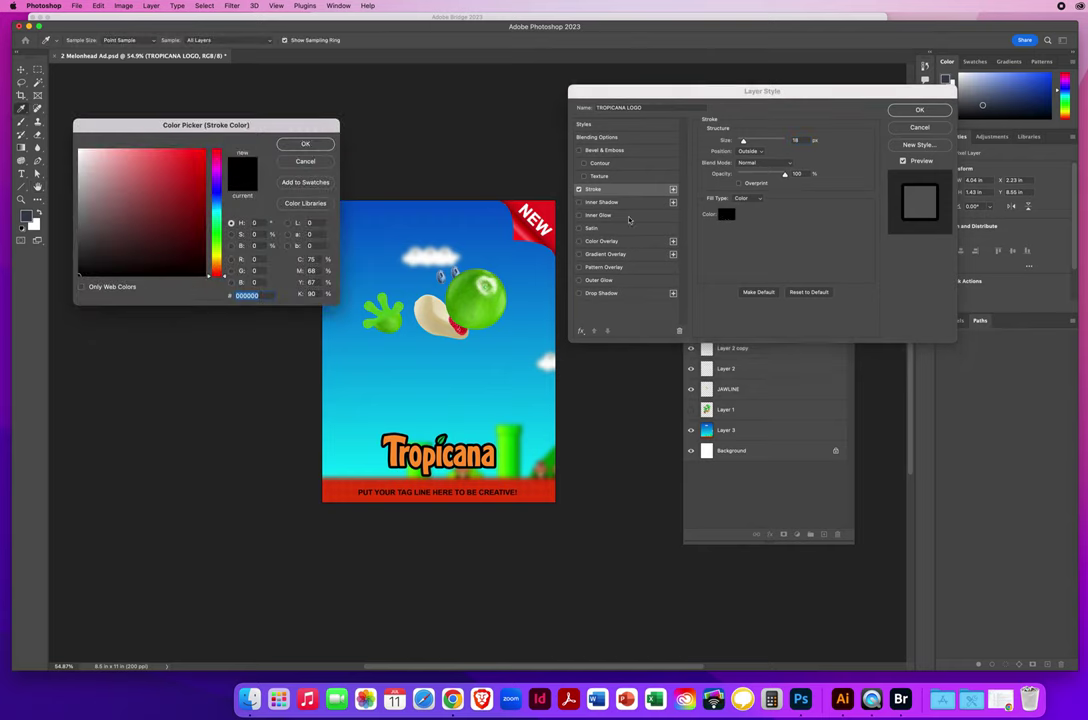
pyautogui.moveTo(146, 172)
pyautogui.mouseDown()
pyautogui.moveTo(79, 149)
pyautogui.moveTo(147, 185)
pyautogui.moveTo(211, 148)
pyautogui.moveTo(203, 221)
pyautogui.mouseUp()
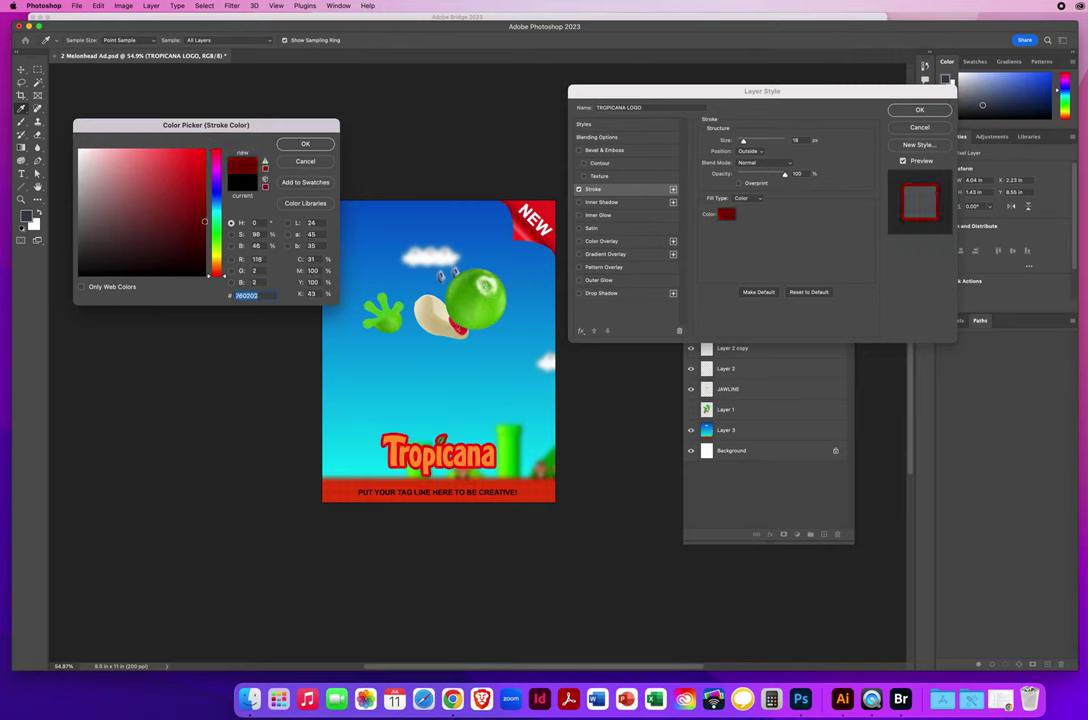
pyautogui.press('Return')
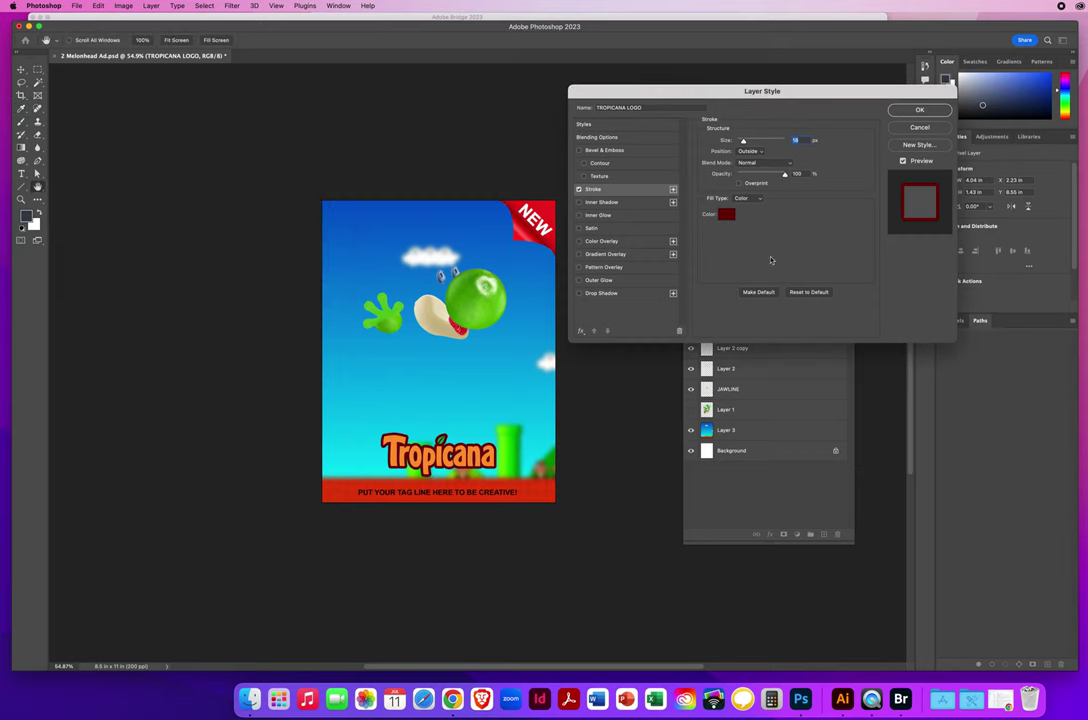
pyautogui.press('Return')
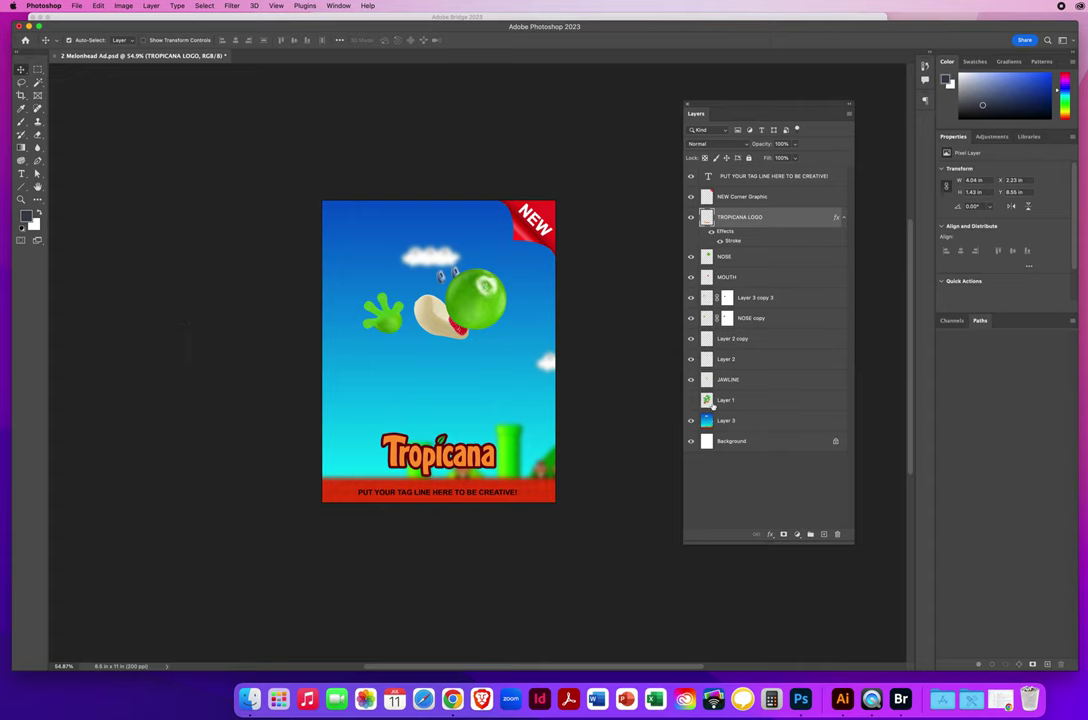
# - Delete Layer 1, then select the NOSE, MOUTH, Layer 3 copy 3 and NOSE copy layers in turn
pyautogui.click(713, 403)
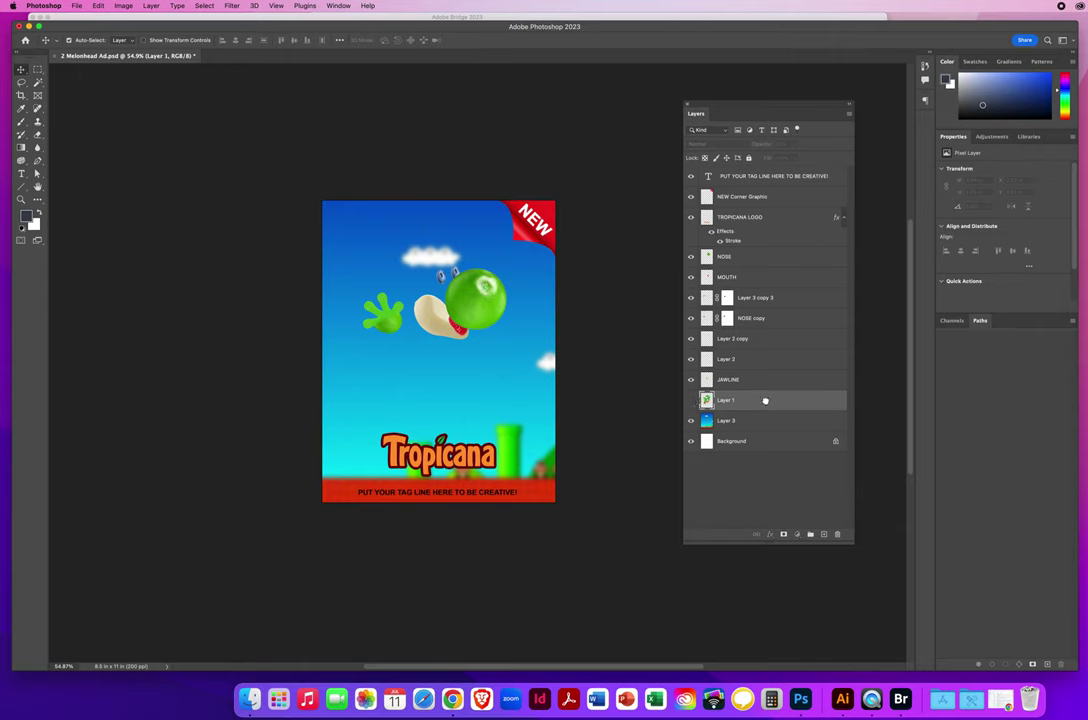
pyautogui.moveTo(765, 401); pyautogui.dragTo(837, 534)
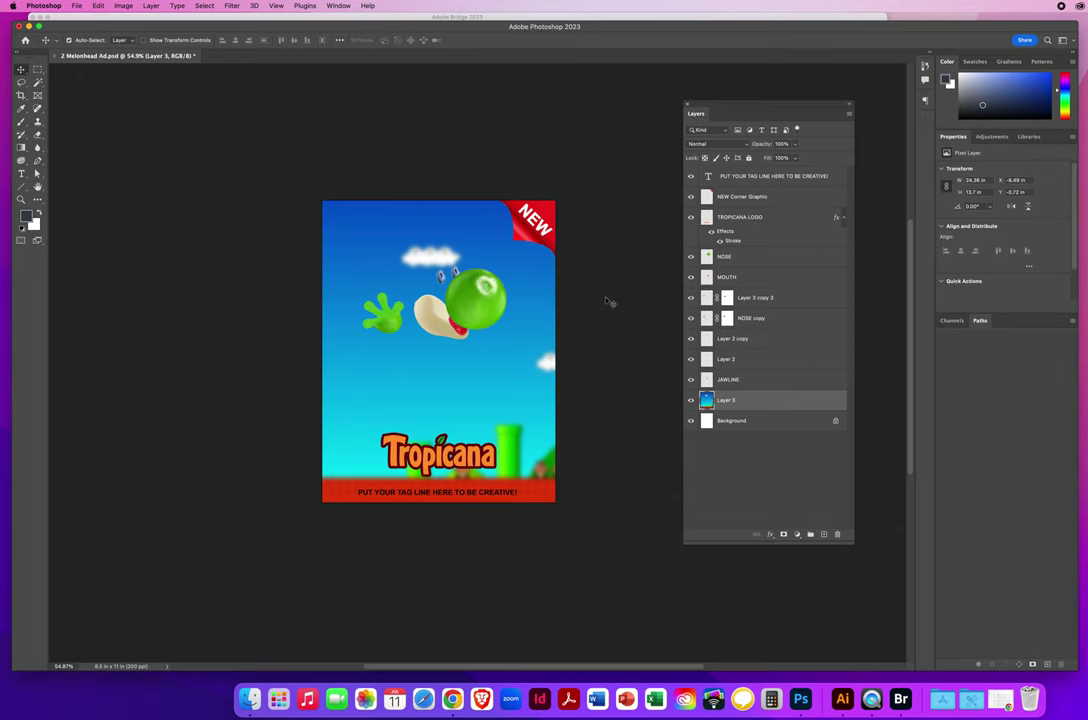
pyautogui.click(745, 256)
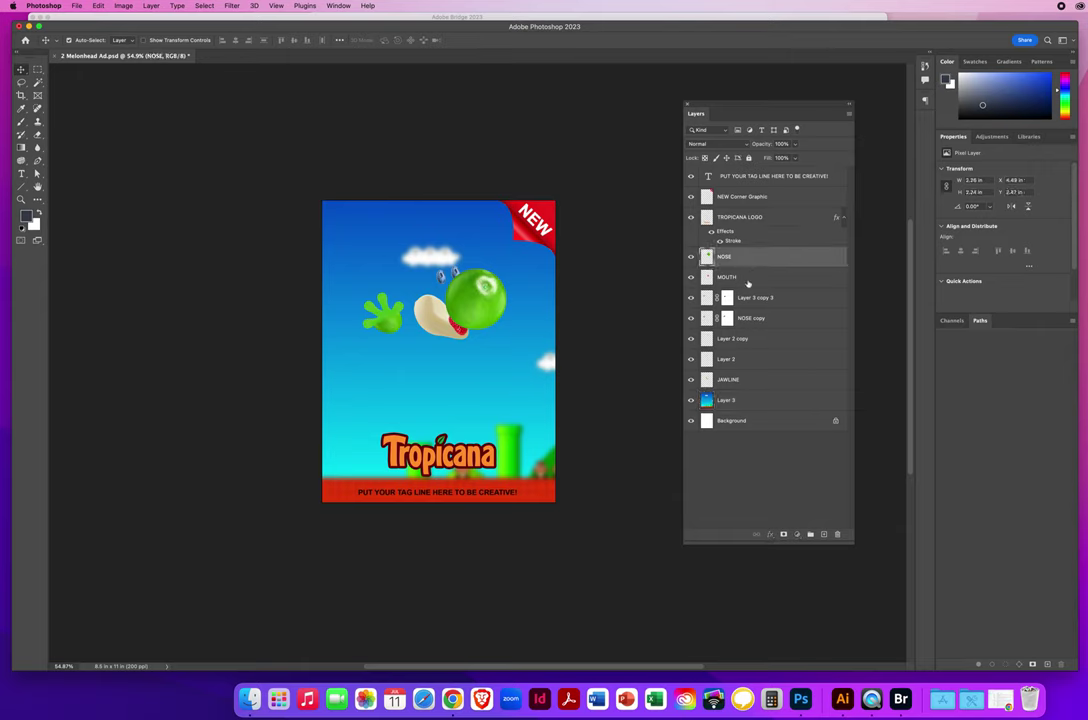
pyautogui.click(750, 277)
pyautogui.click(756, 298)
pyautogui.click(752, 317)
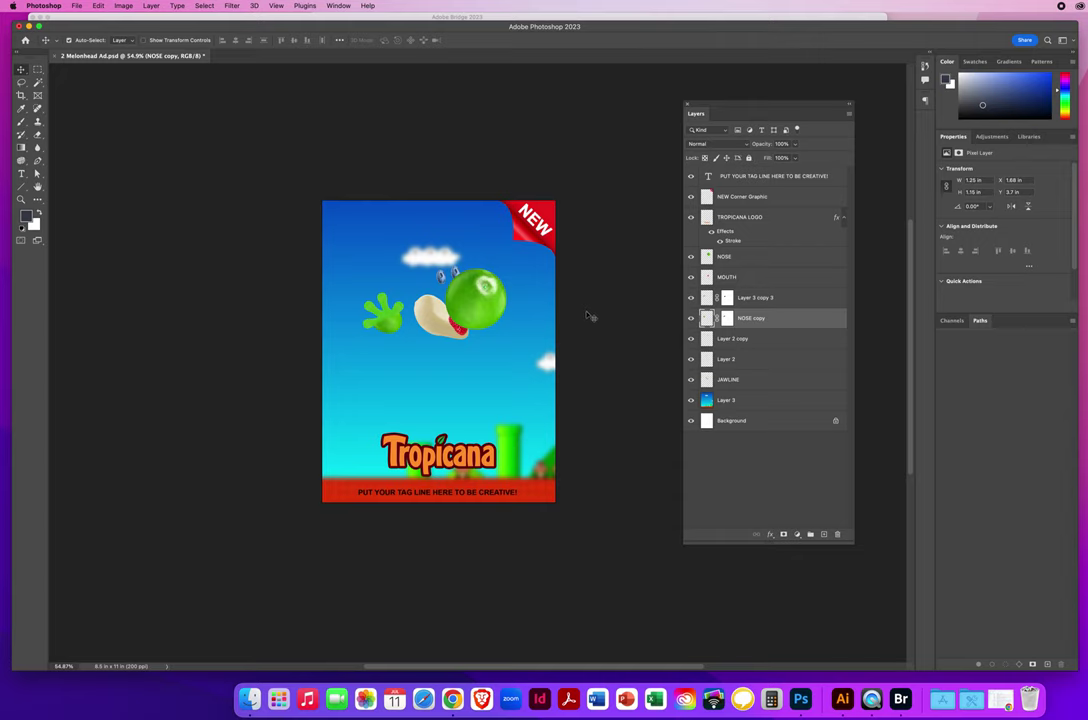
# - Save a layered Photoshop-format copy of the ad to the Desktop under the author's own file name
pyautogui.click(76, 5)
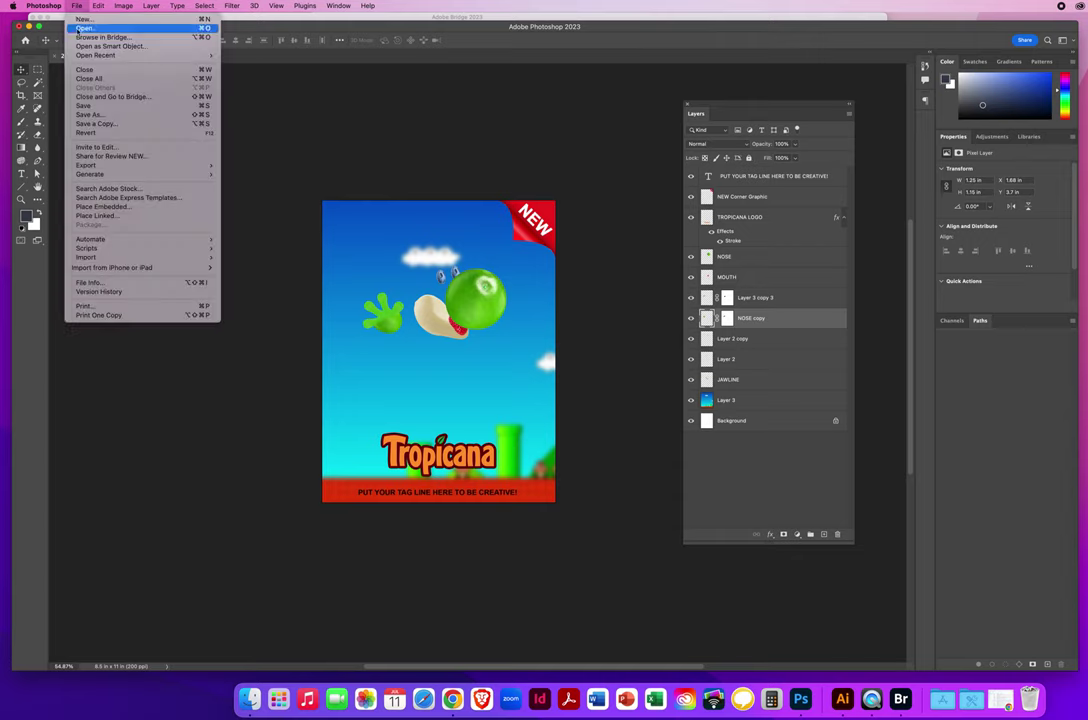
pyautogui.click(95, 123)
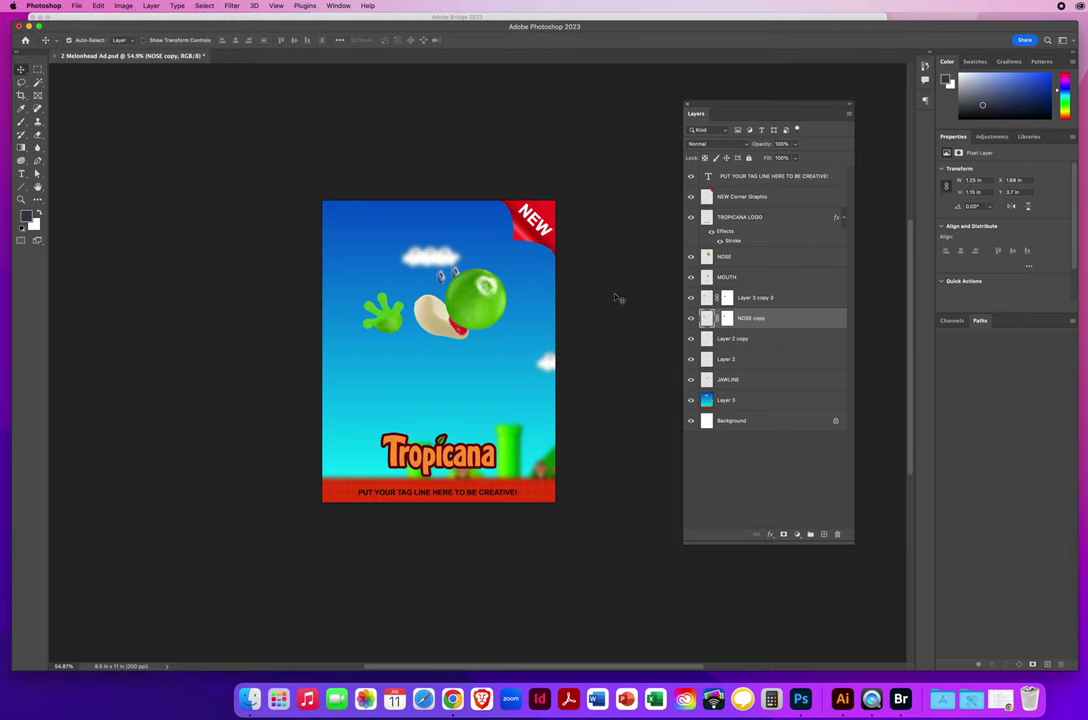
pyautogui.click(485, 381)
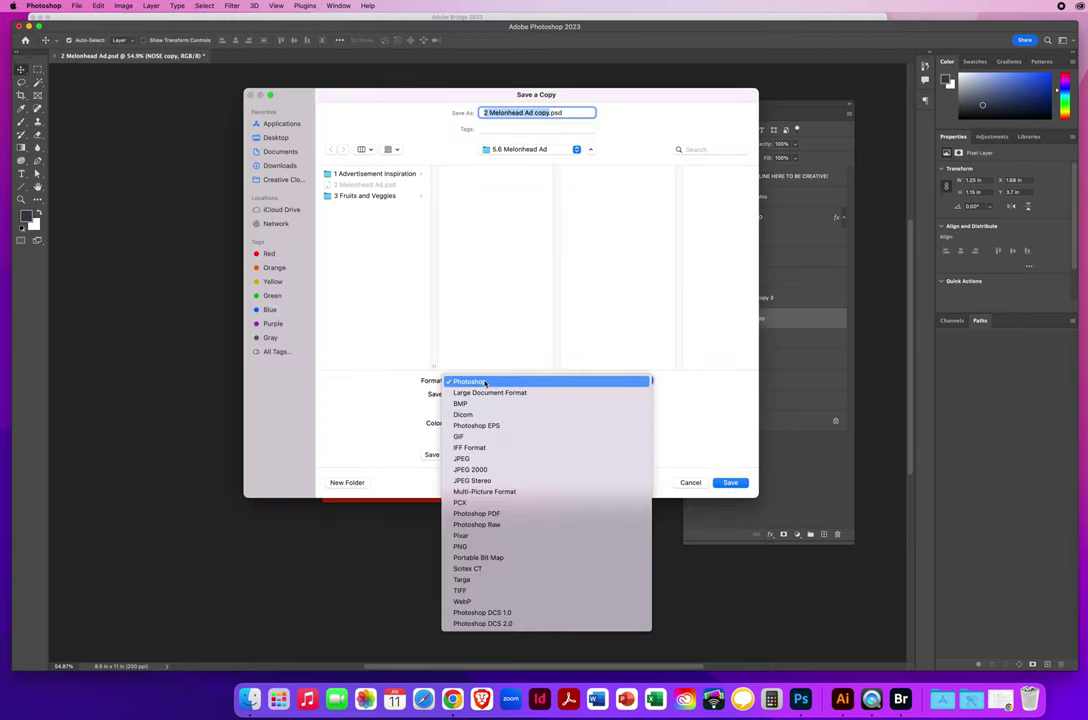
pyautogui.click(485, 381)
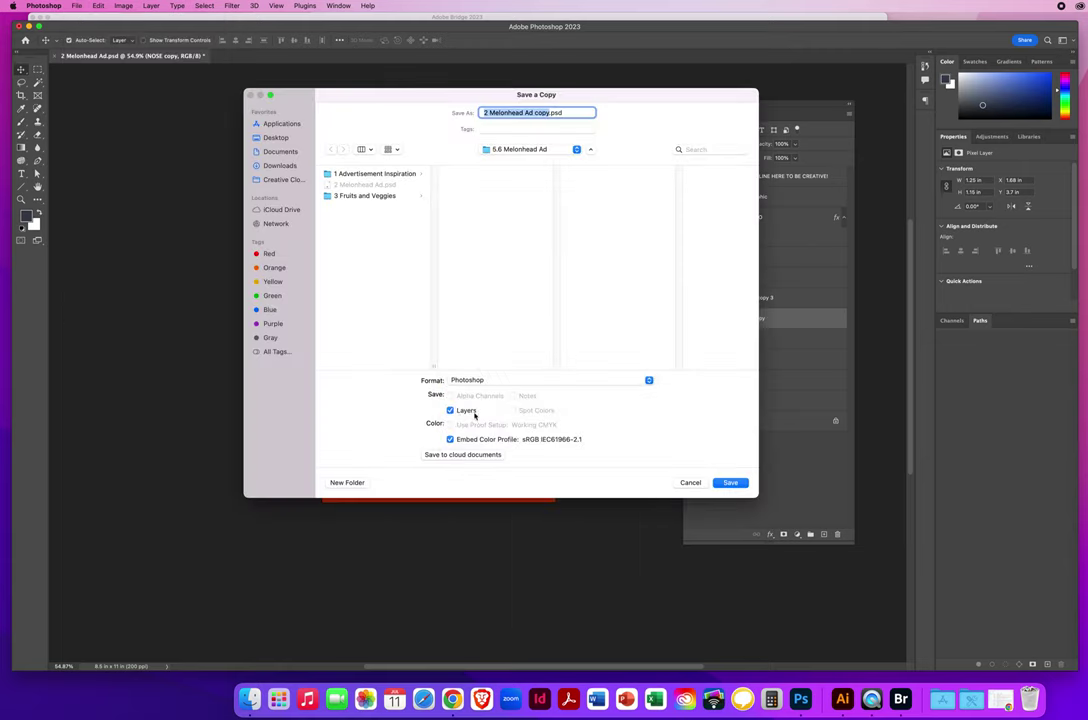
pyautogui.write('NielsenChrisMelonheadAd')
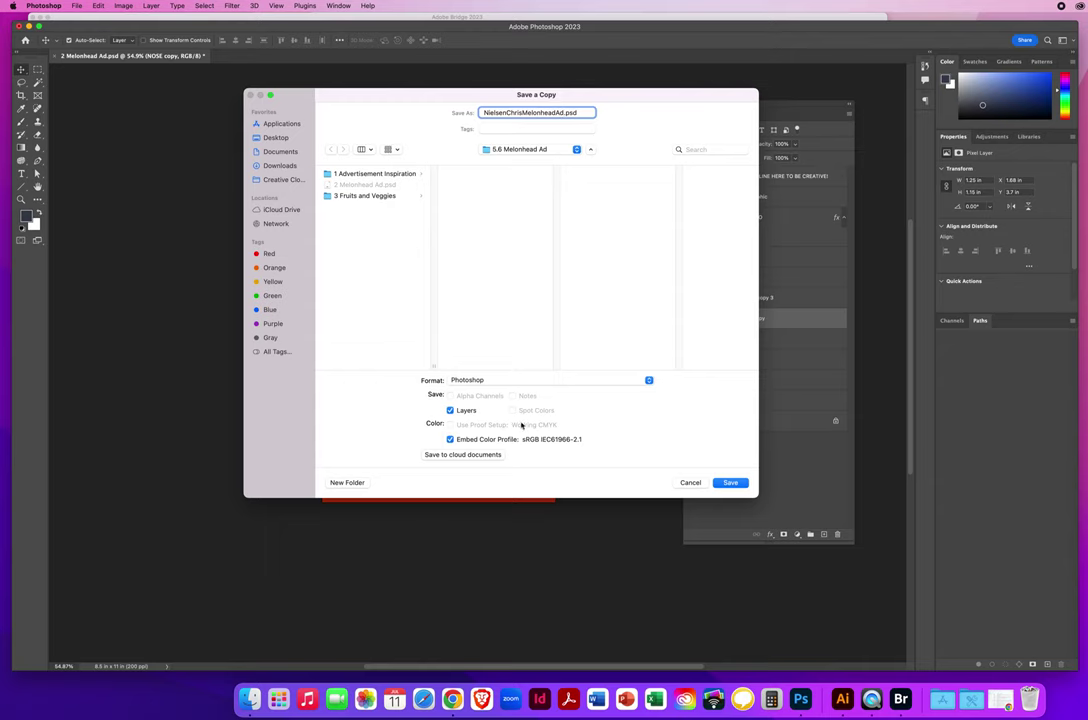
pyautogui.click(275, 138)
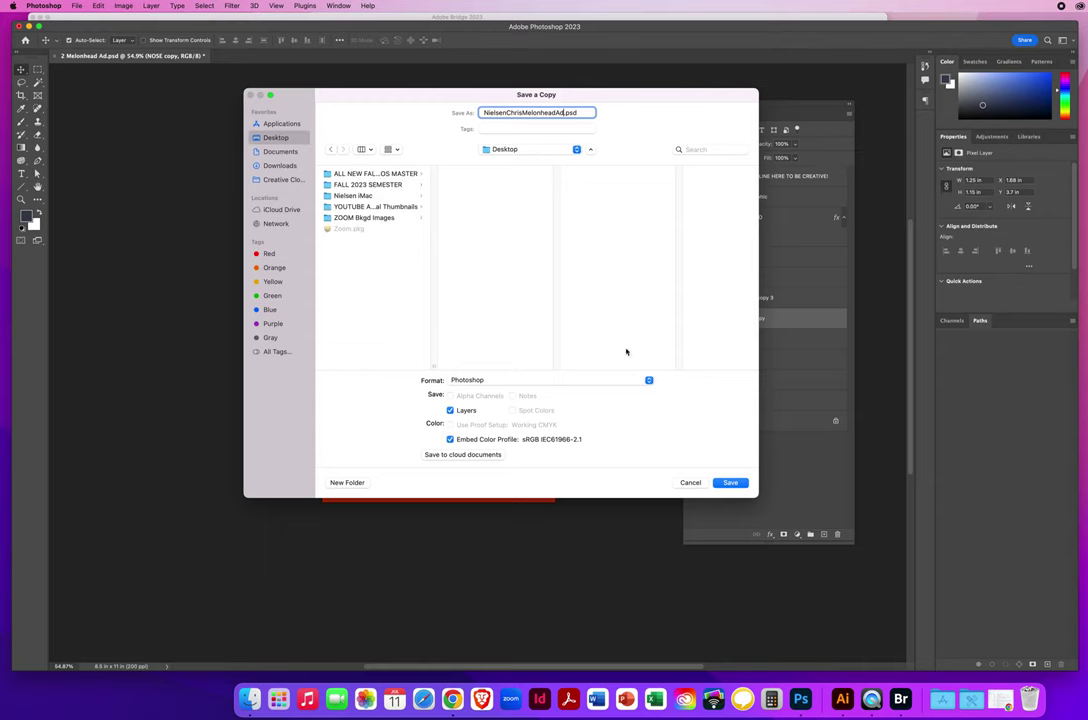
pyautogui.click(727, 484)
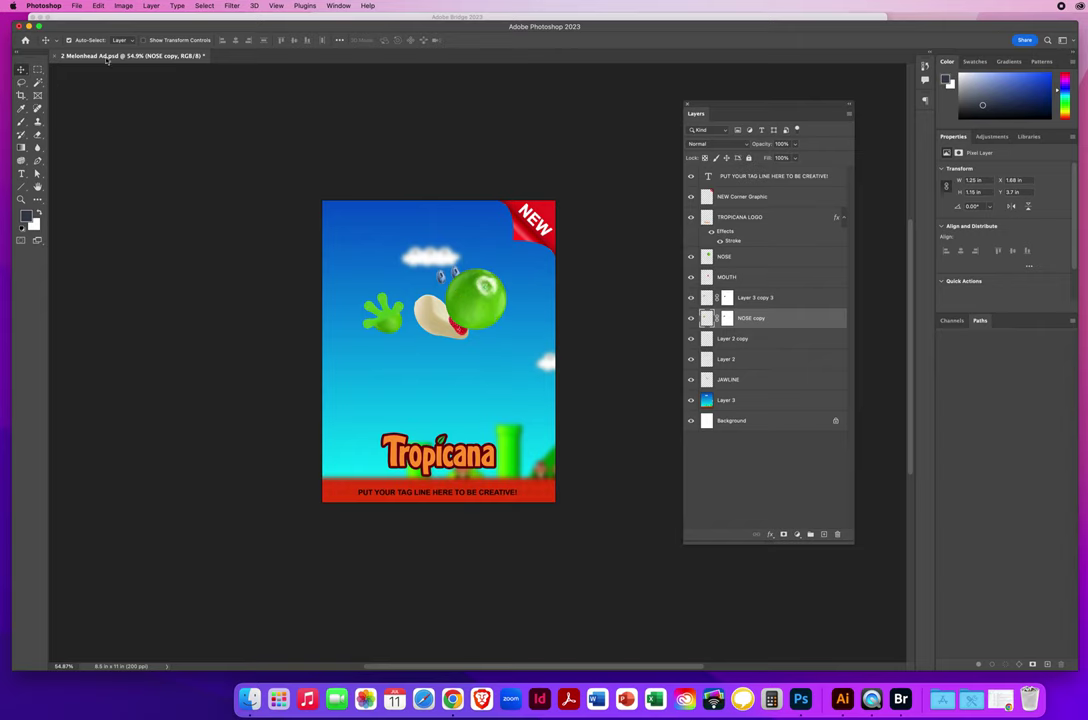
# - Close the original ad without saving and reopen the saved layered PSD copy from the Desktop
pyautogui.click(56, 57)
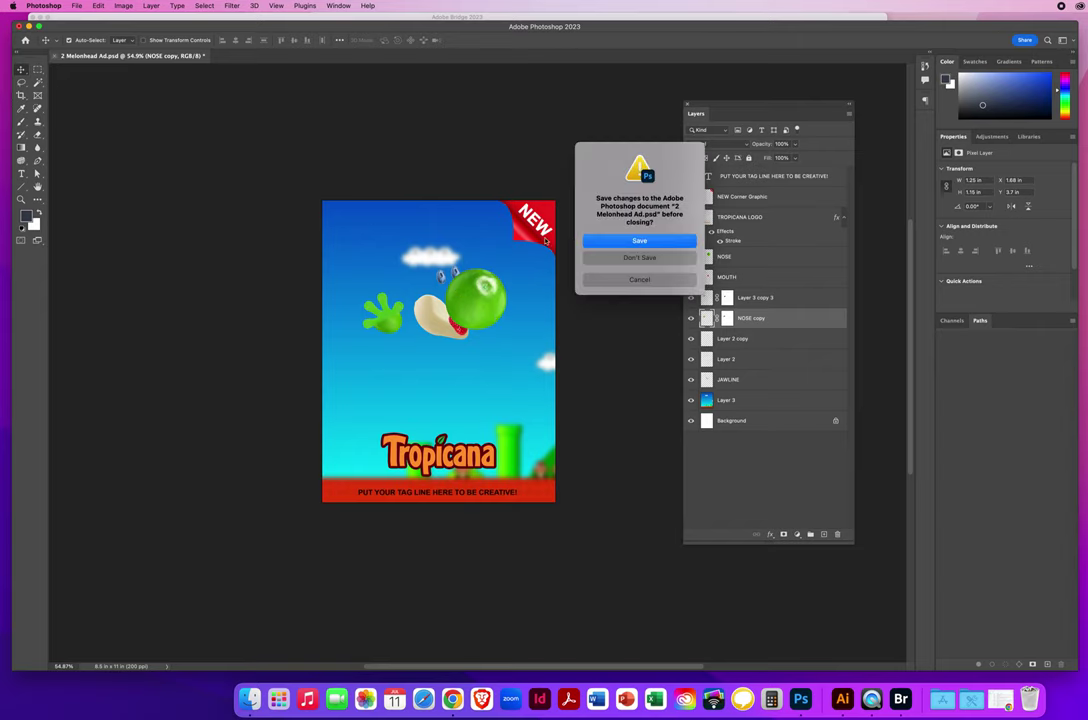
pyautogui.click(629, 258)
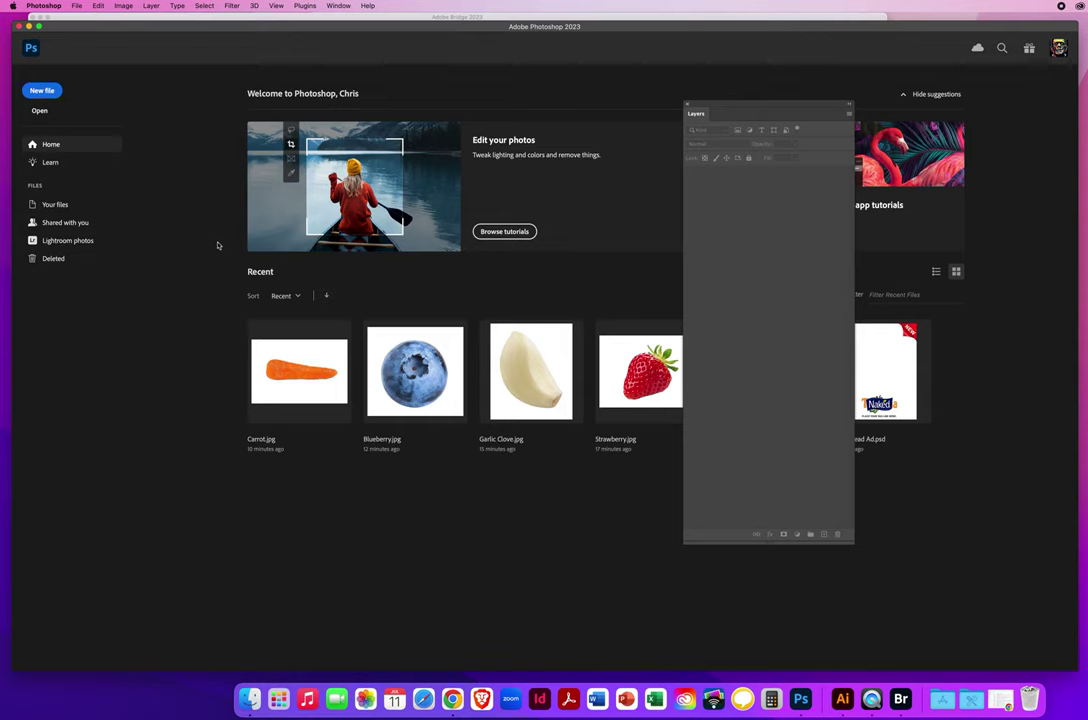
pyautogui.click(76, 6)
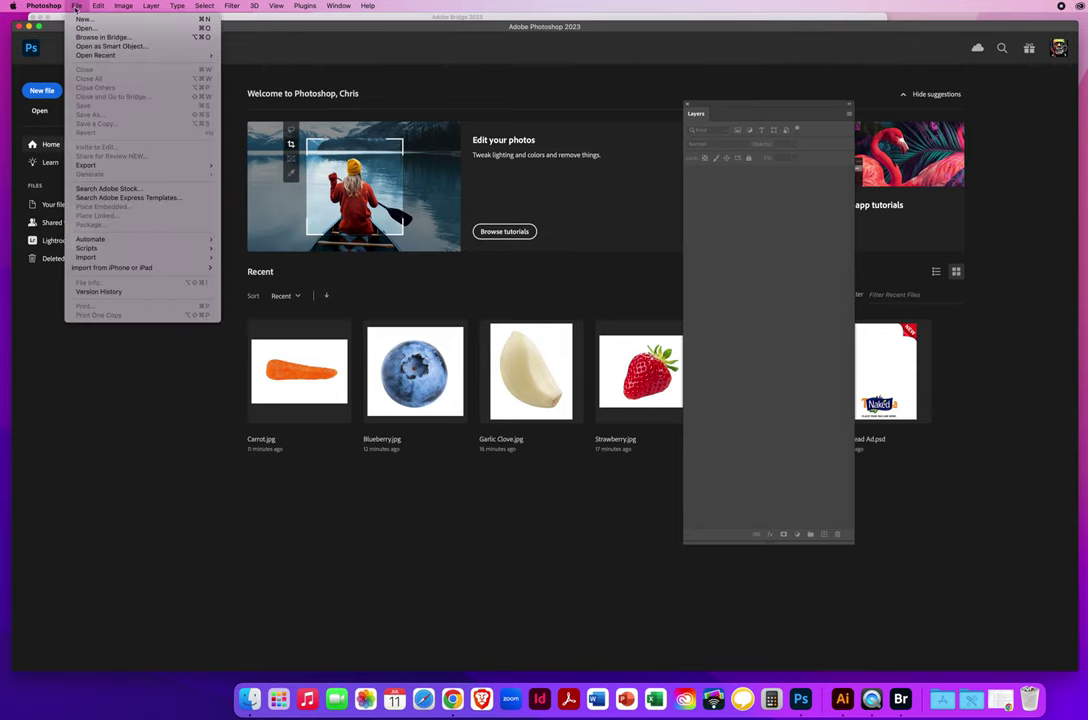
pyautogui.click(92, 28)
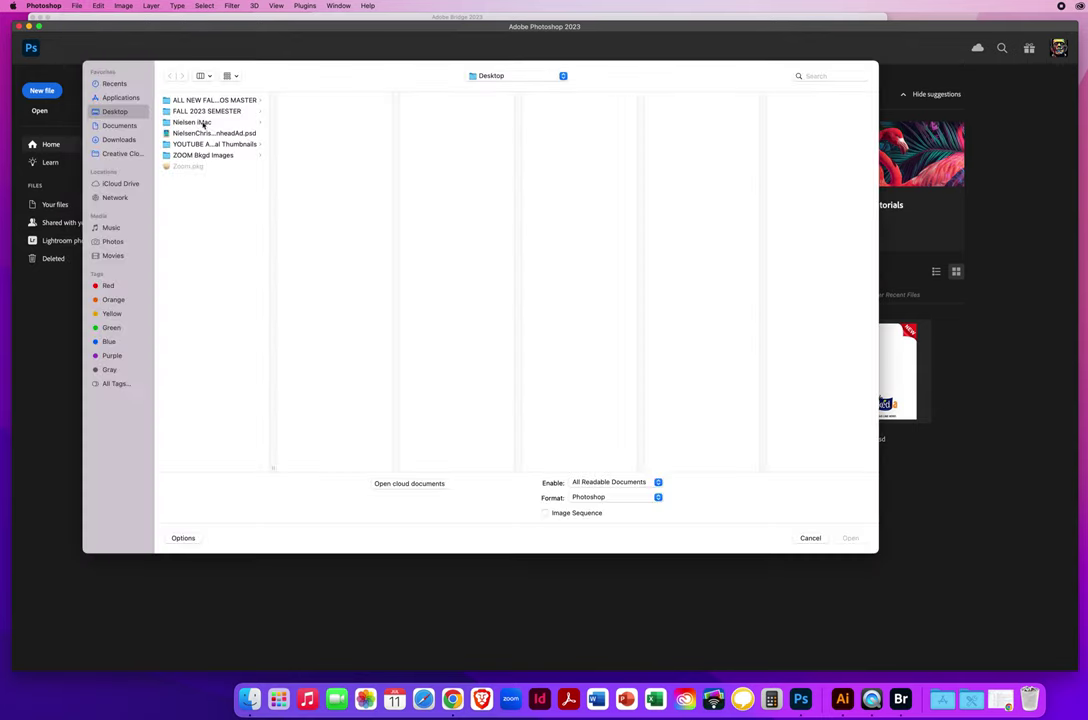
pyautogui.click(195, 133)
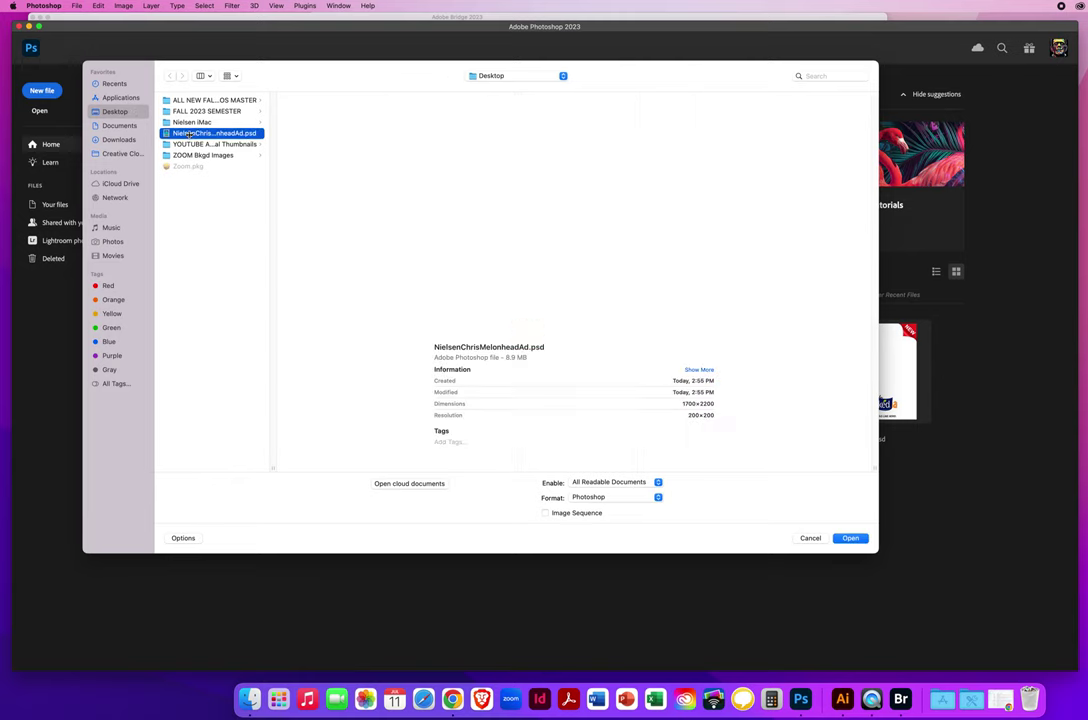
pyautogui.click(850, 538)
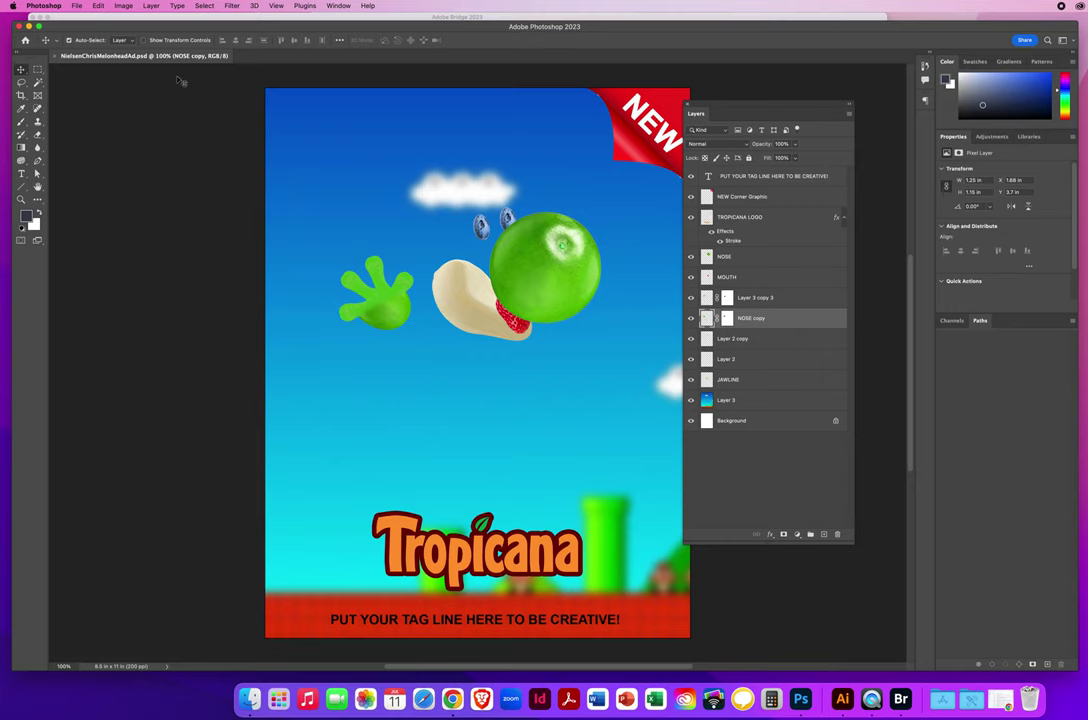
pyautogui.click(76, 6)
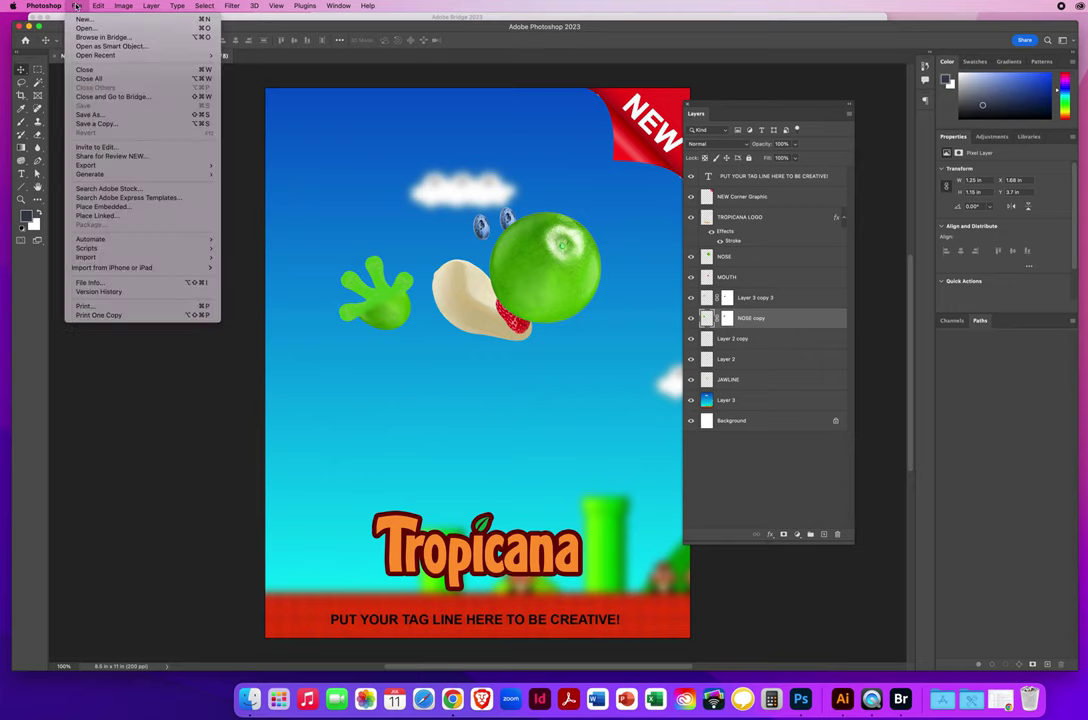
# - Save a JPEG copy of the ad to the Desktop at quality 8 (High), Baseline (Standard)
pyautogui.click(96, 124)
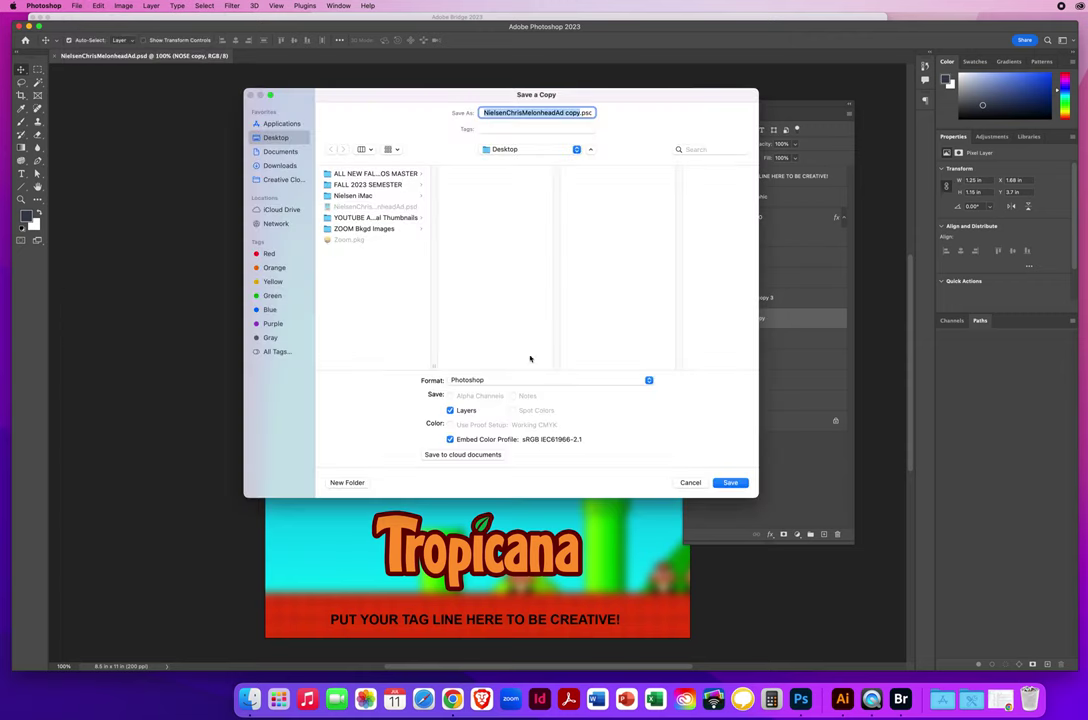
pyautogui.click(500, 381)
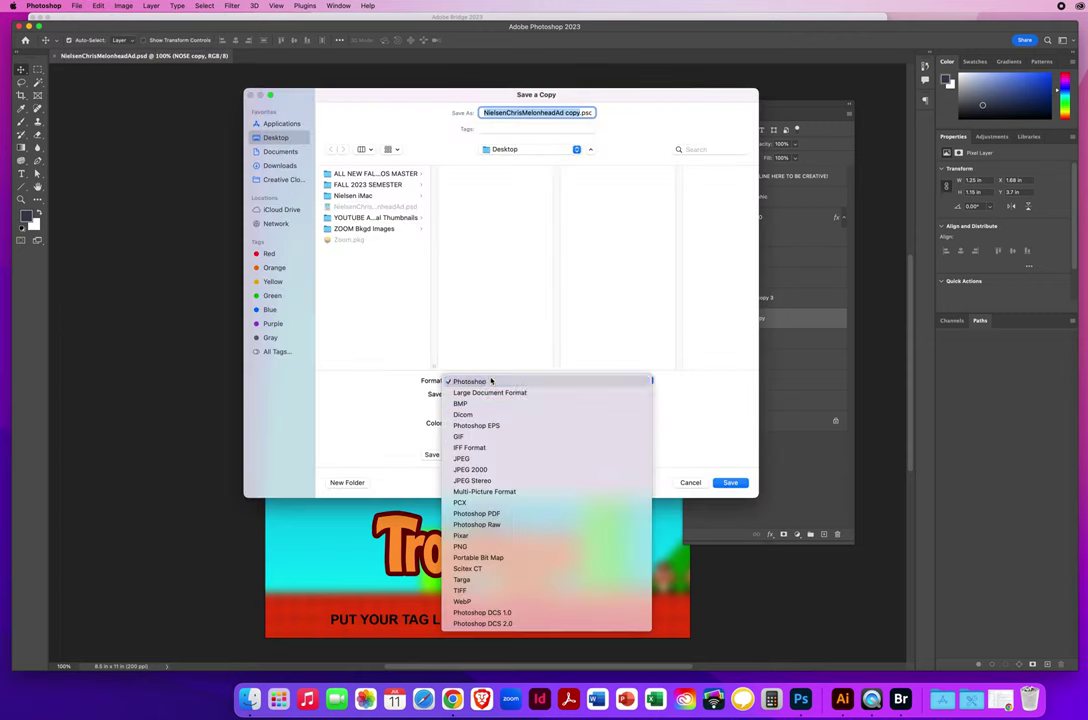
pyautogui.click(488, 458)
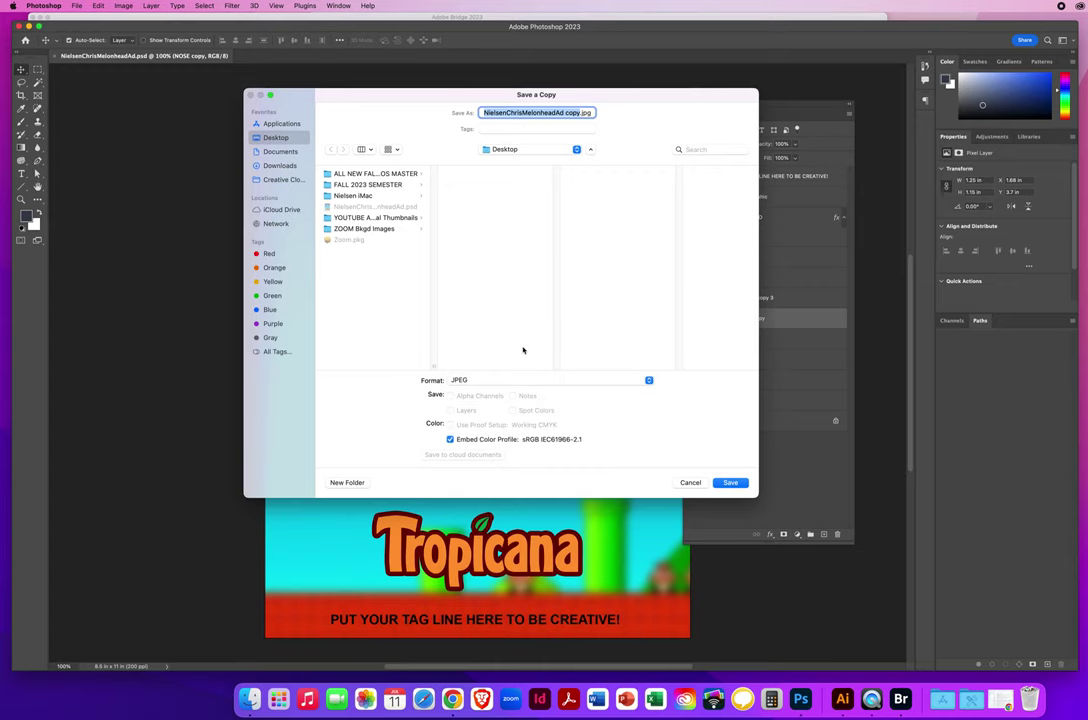
pyautogui.click(729, 484)
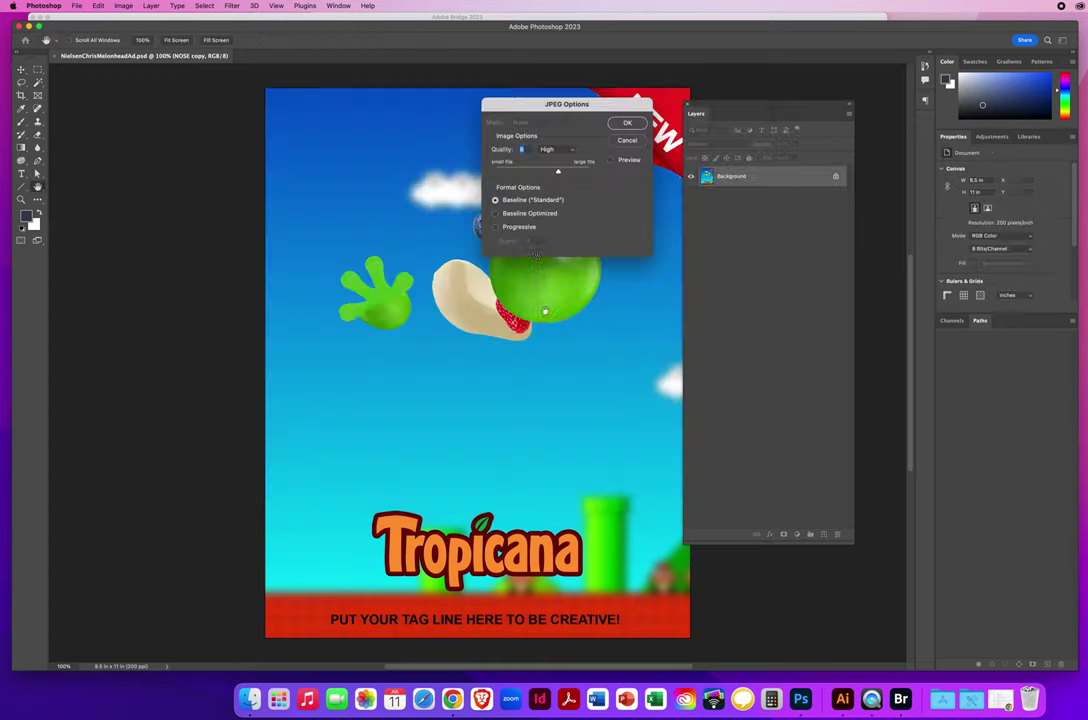
pyautogui.click(625, 124)
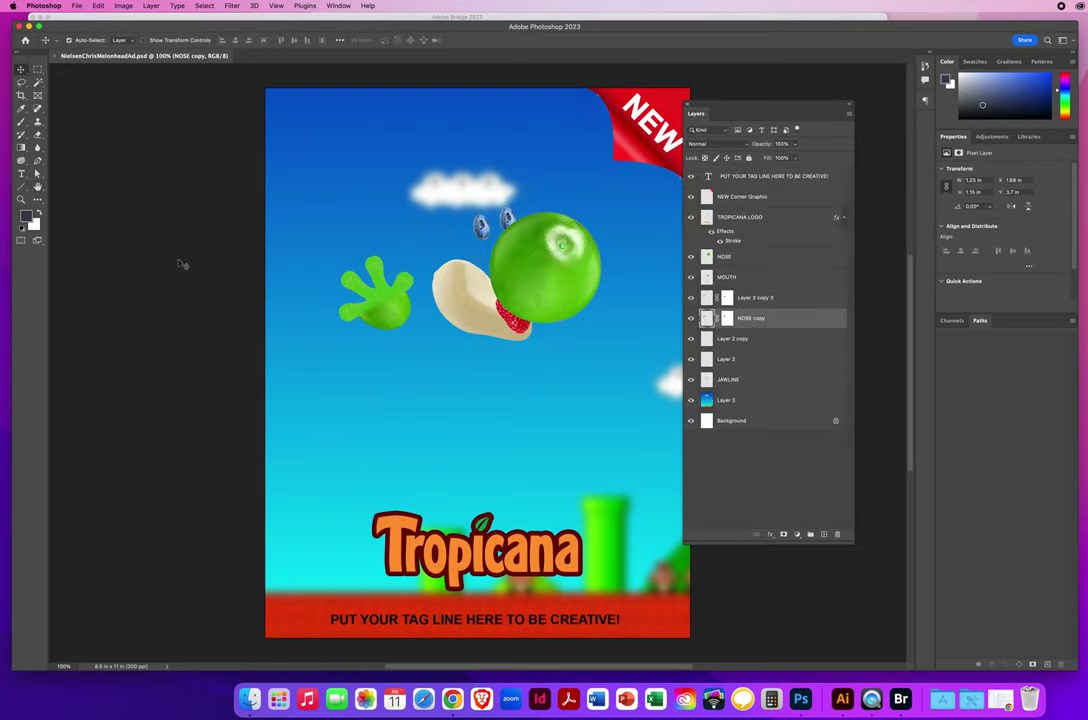
pyautogui.moveTo(716, 106); pyautogui.dragTo(748, 103)
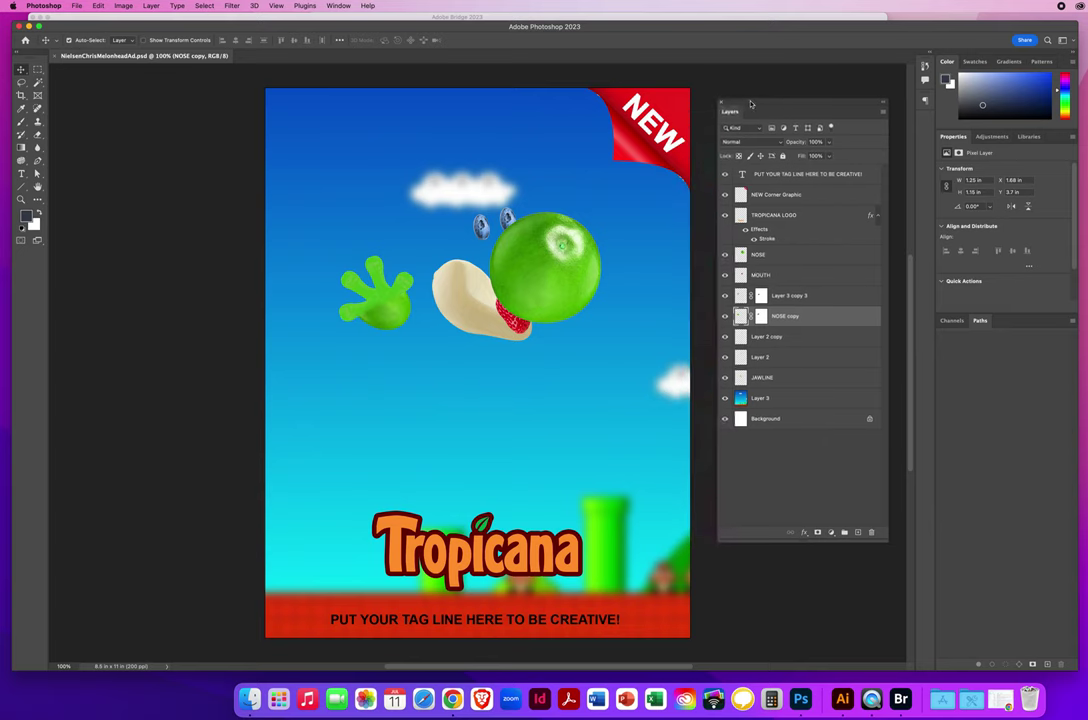